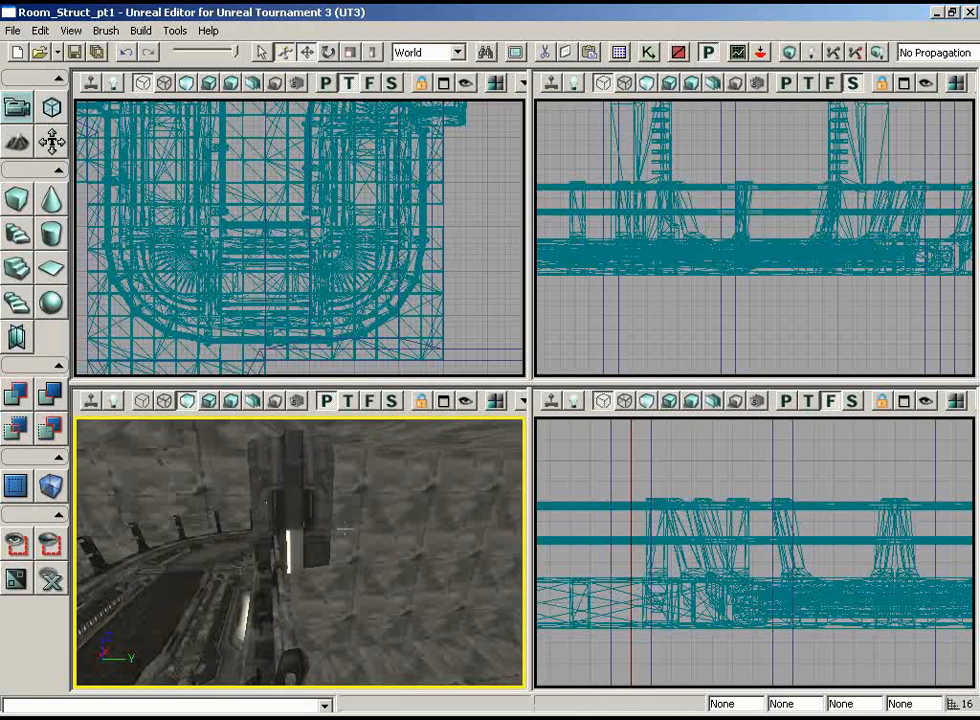
- Duplicate the straight walkway floor section from the lower end of the loop and place the copy at the side walkway's open end
right_click_drag(343, 530, 180, 548)
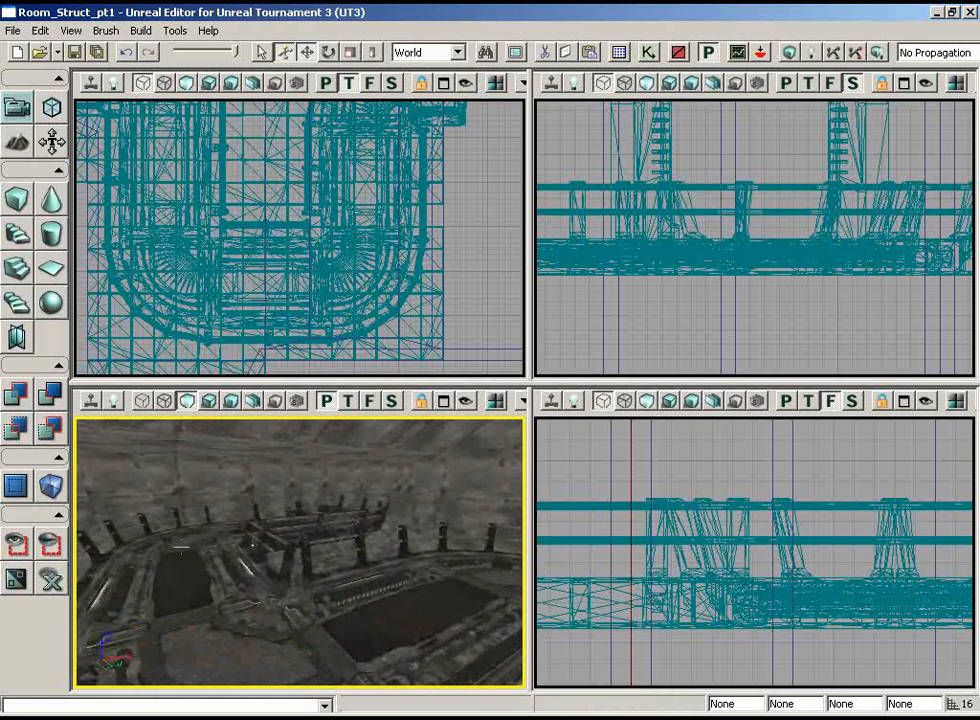
left_click(184, 590)
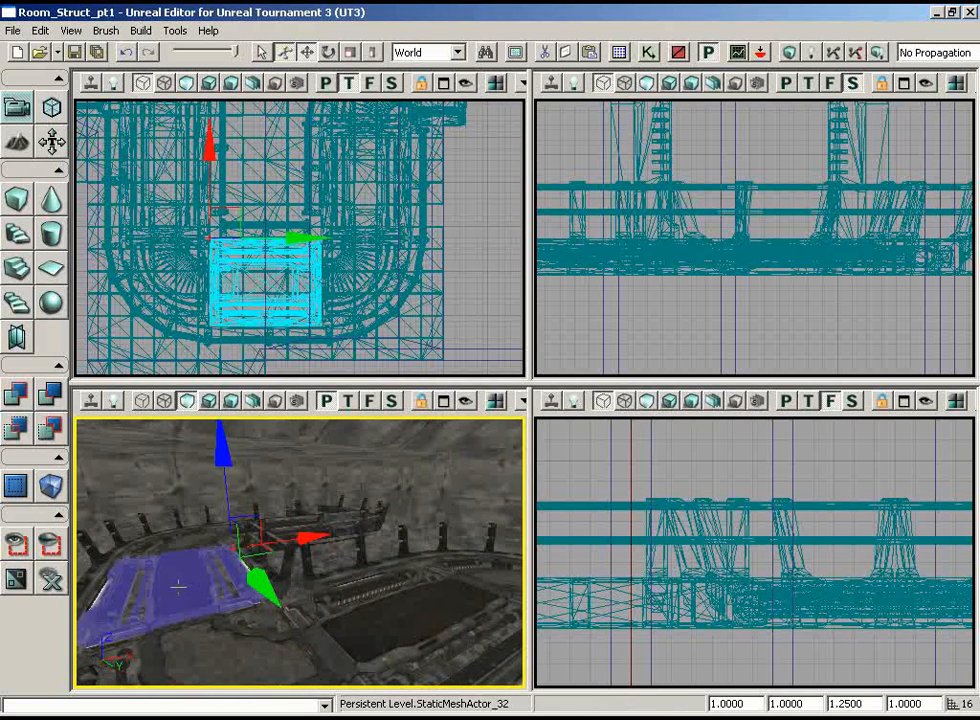
right_click_drag(449, 264, 396, 287)
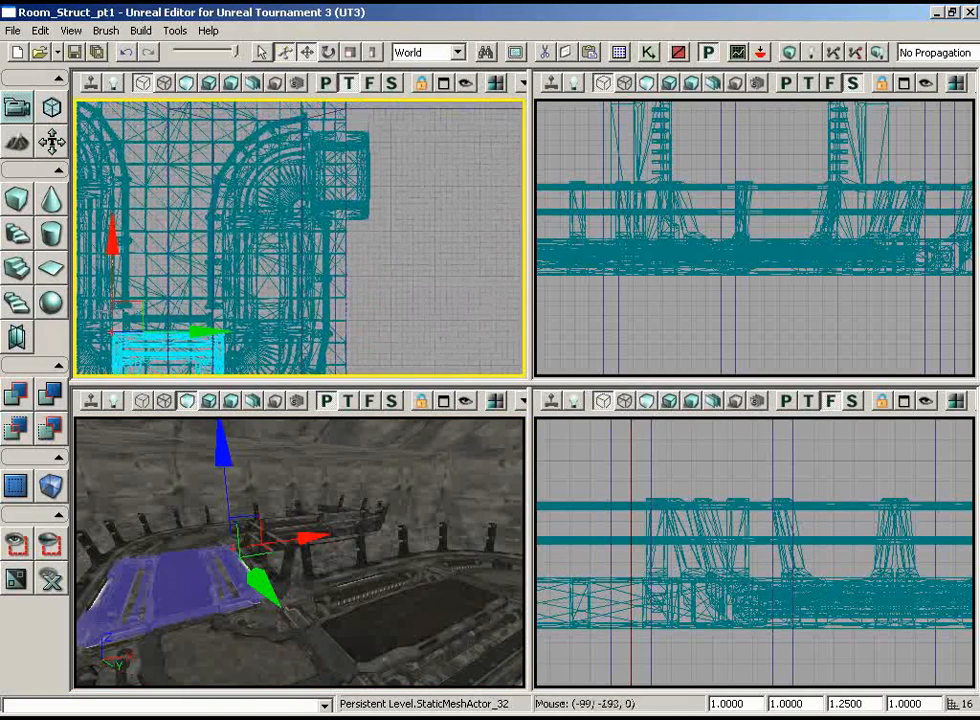
left_click_drag(116, 326, 514, 98)
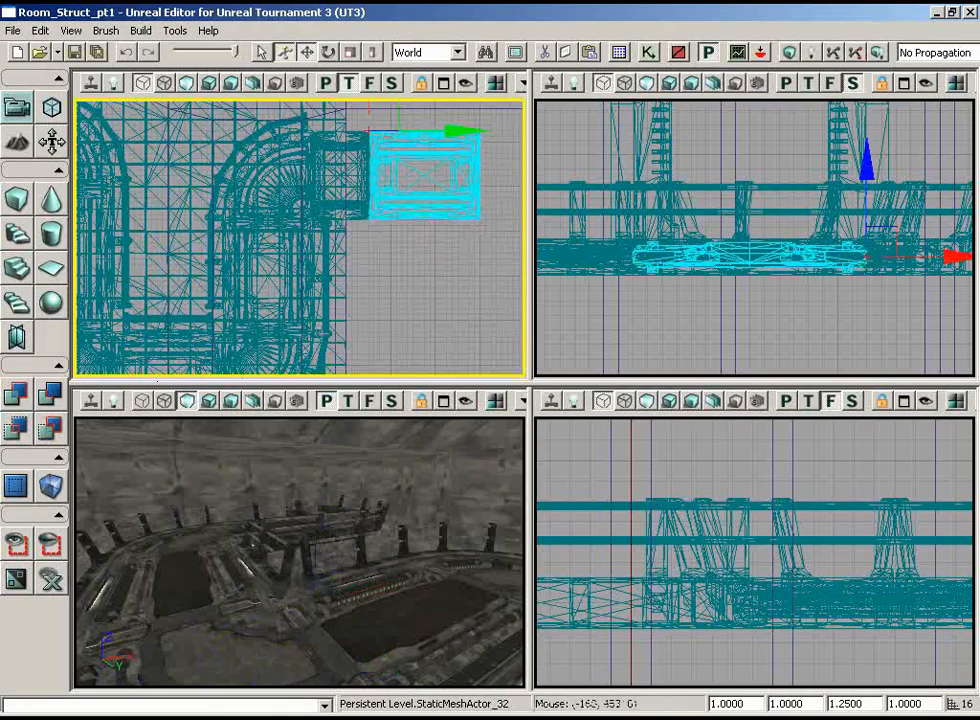
- Set the Y draw scale of the copied walkway section to 1
mouse_move(362, 272)
right_mouse_down()
mouse_move(376, 207)
mouse_move(356, 278)
right_mouse_up()
right_click_drag(338, 575, 505, 592)
left_click_drag(505, 592, 445, 531)
mouse_move(388, 338)
right_mouse_down()
mouse_move(389, 201)
mouse_move(471, 187)
mouse_move(501, 209)
mouse_move(496, 238)
mouse_move(388, 345)
right_mouse_up()
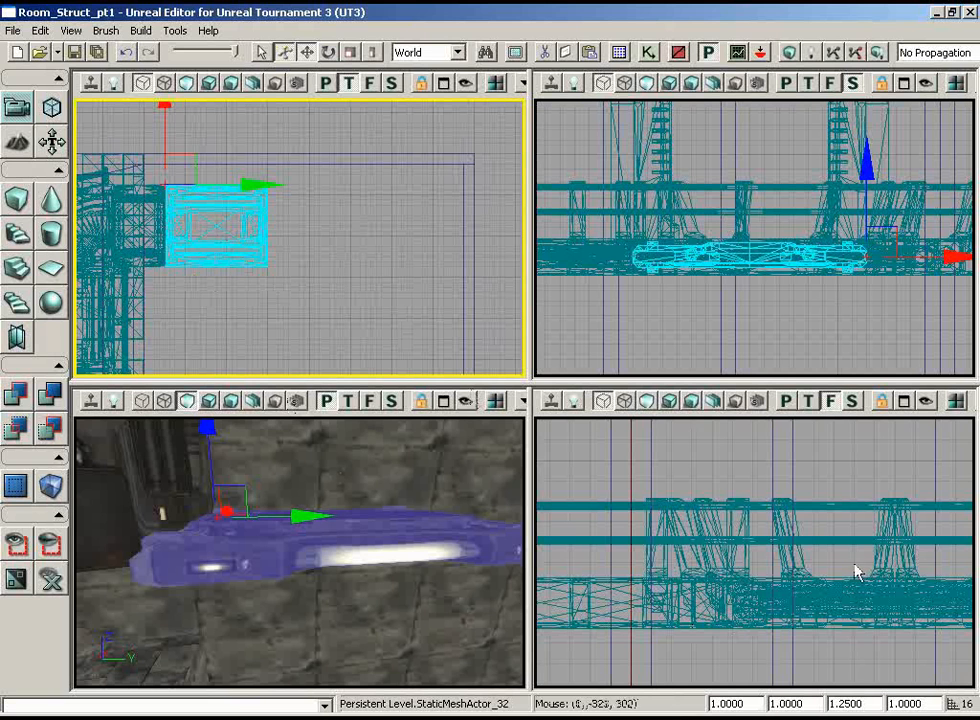
type("1")
key("Return")
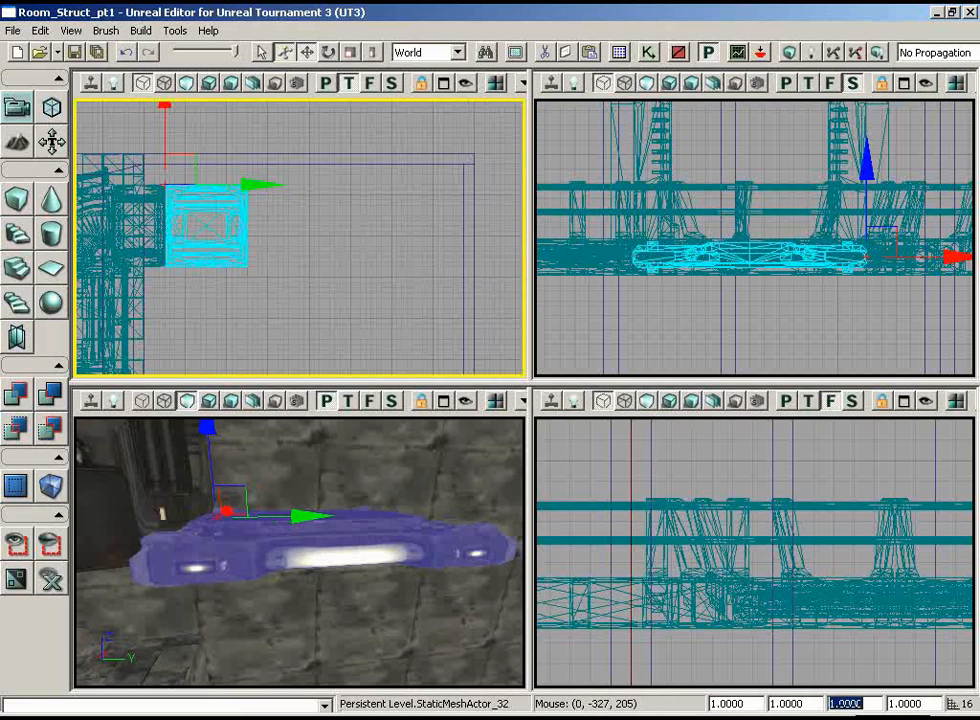
- Duplicate the shortened walkway section along Y, placing the copy farther out with a gap between the two
scroll(254, 346, "up", 3)
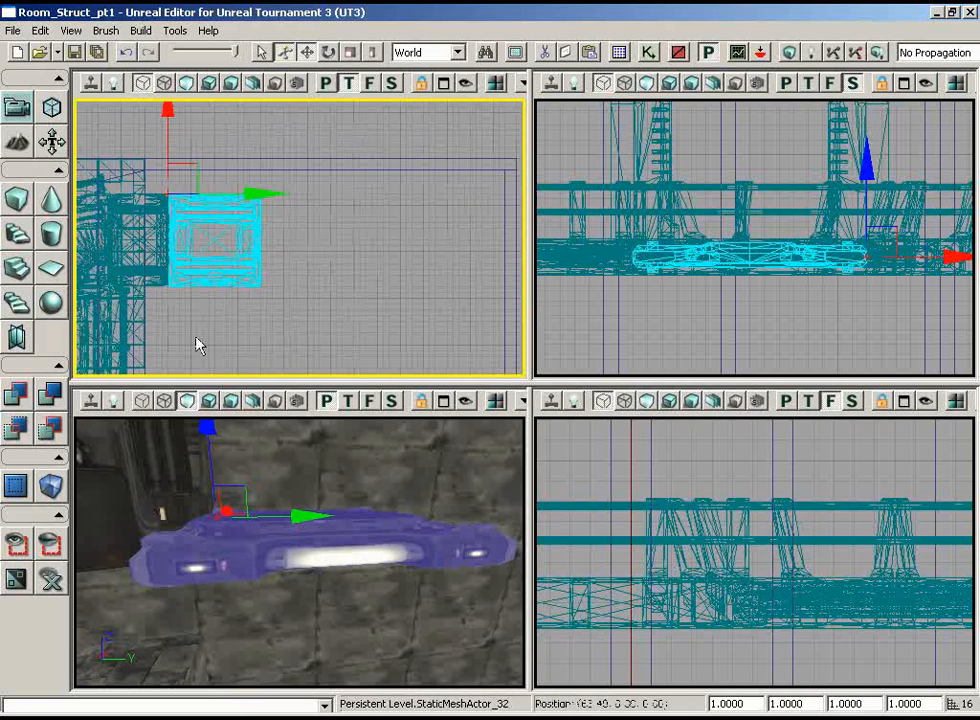
left_click_drag(245, 203, 520, 197)
left_click_drag(248, 322, 154, 324)
left_click_drag(270, 263, 249, 254)
- Find the static mesh S_LT_Floors_SM_Walkpipe07 in the LT_Floors package and select it as the current asset
left_click(620, 53)
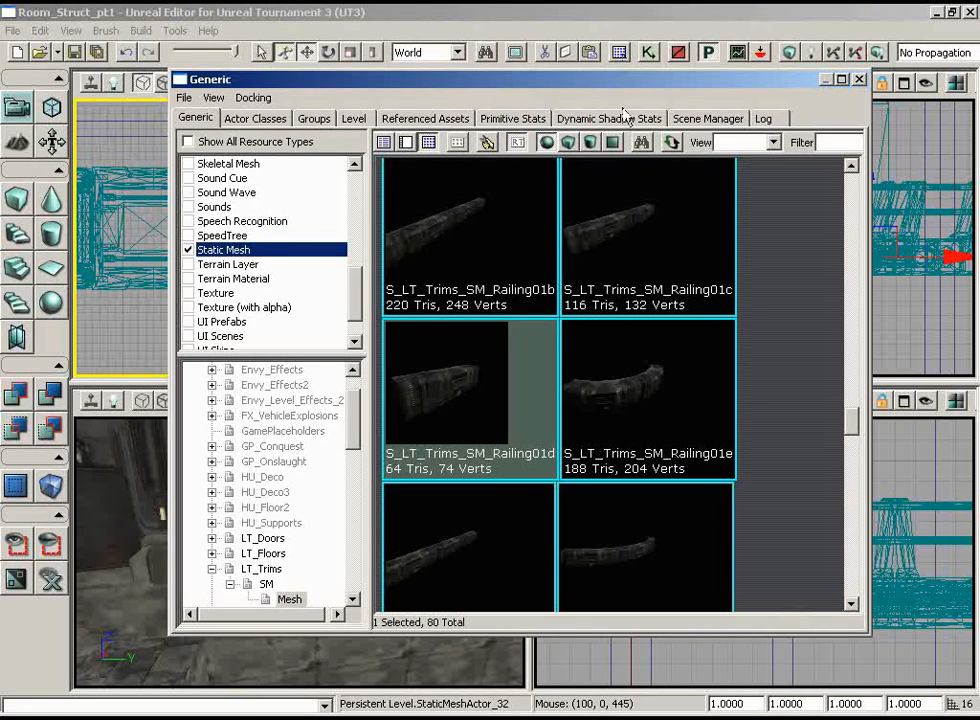
left_click_drag(852, 423, 852, 380)
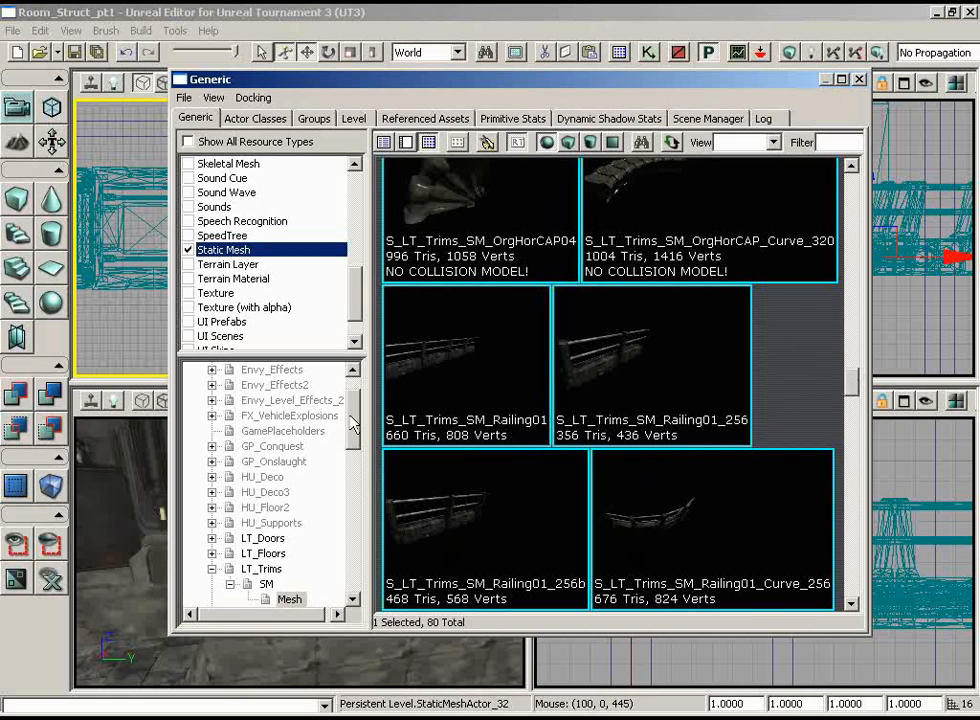
left_click_drag(352, 425, 353, 430)
left_click(264, 523)
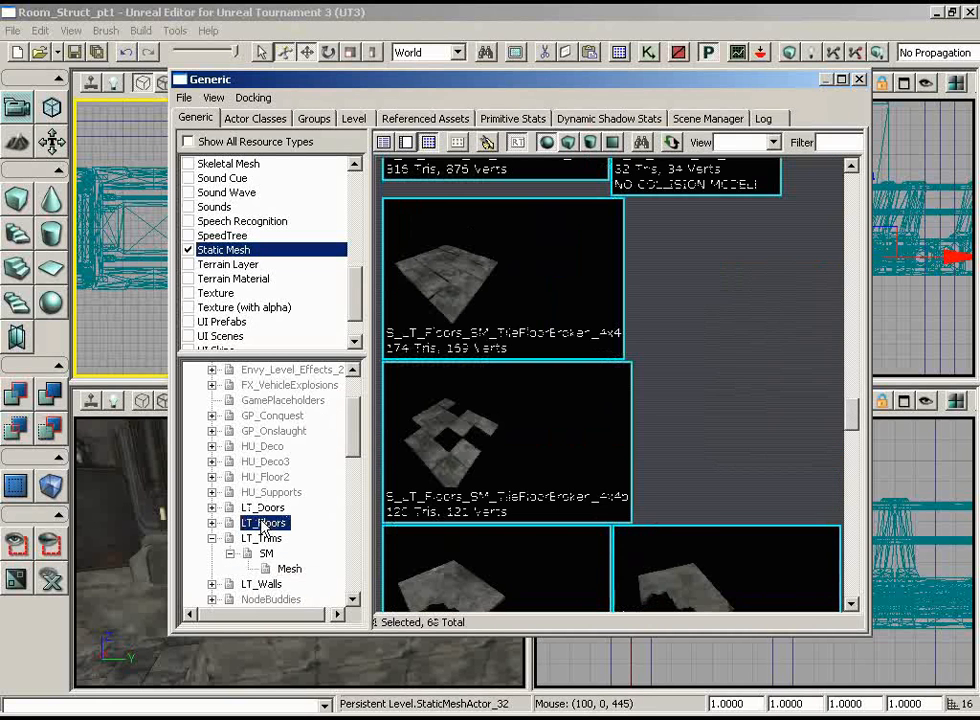
left_click_drag(850, 413, 847, 520)
left_click(650, 340)
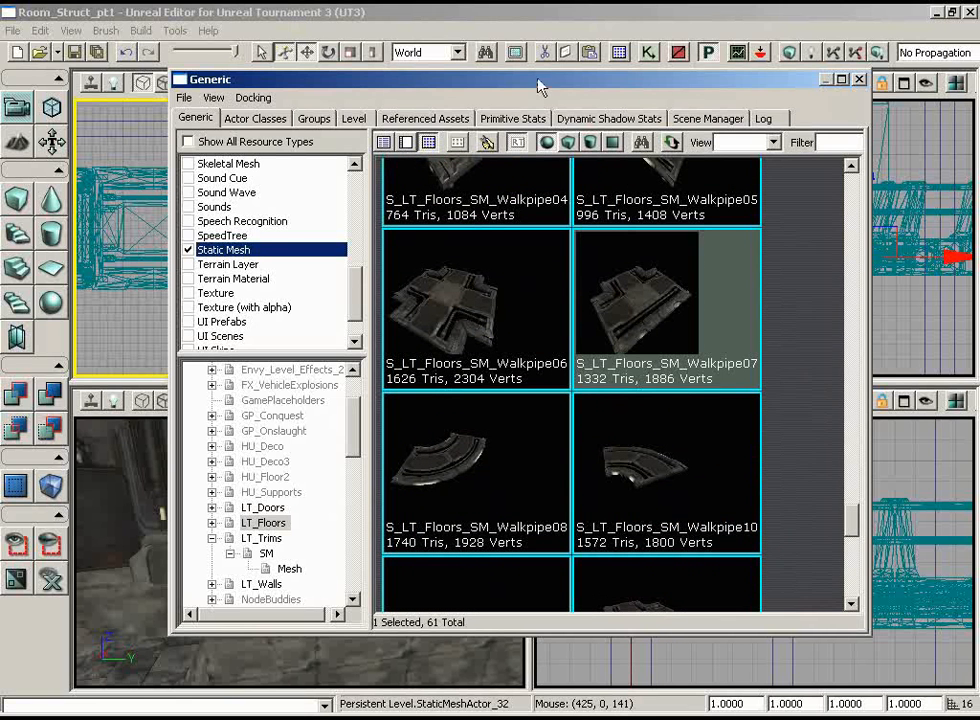
left_click_drag(480, 85, 453, 93)
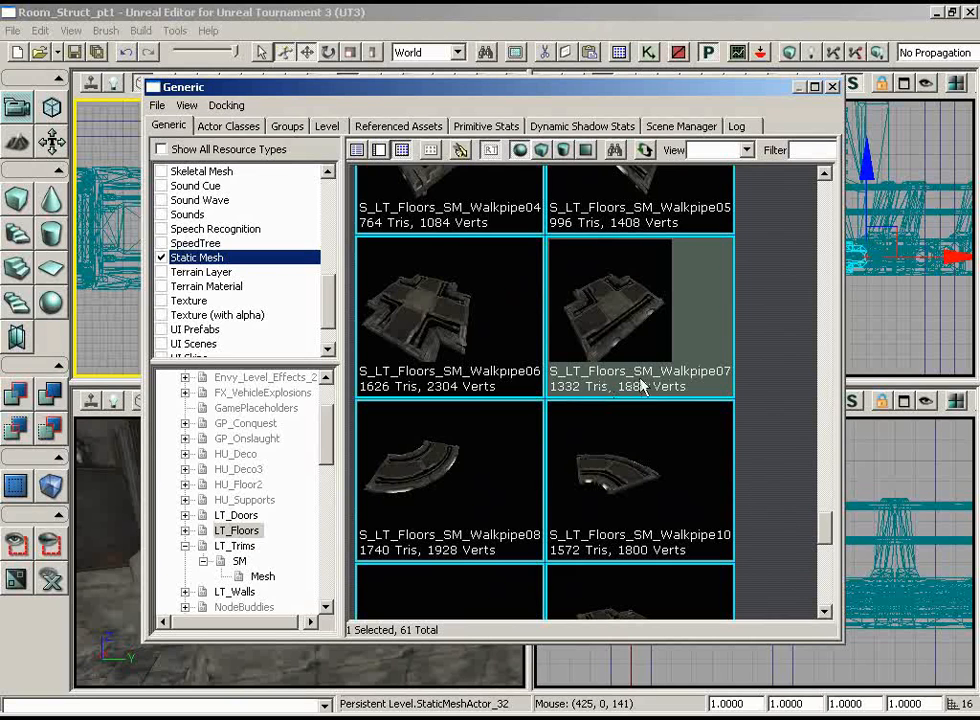
left_click(834, 87)
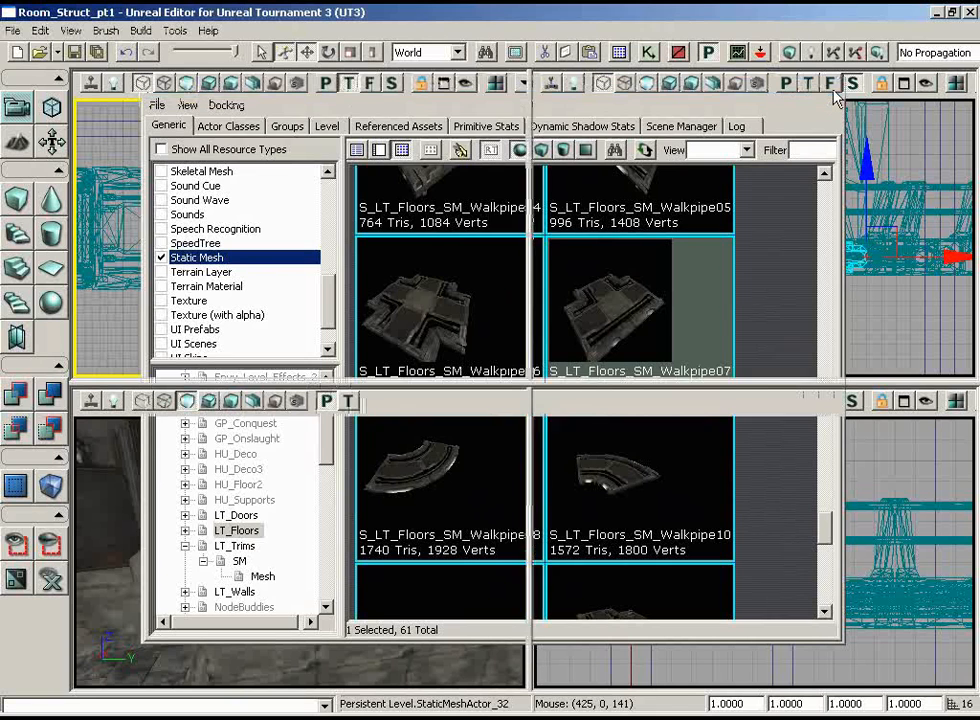
- Add the S_LT_Floors_SM_Walkpipe07 static mesh to the level at the outer end of the first straight walkway section
left_click_drag(340, 545, 343, 578)
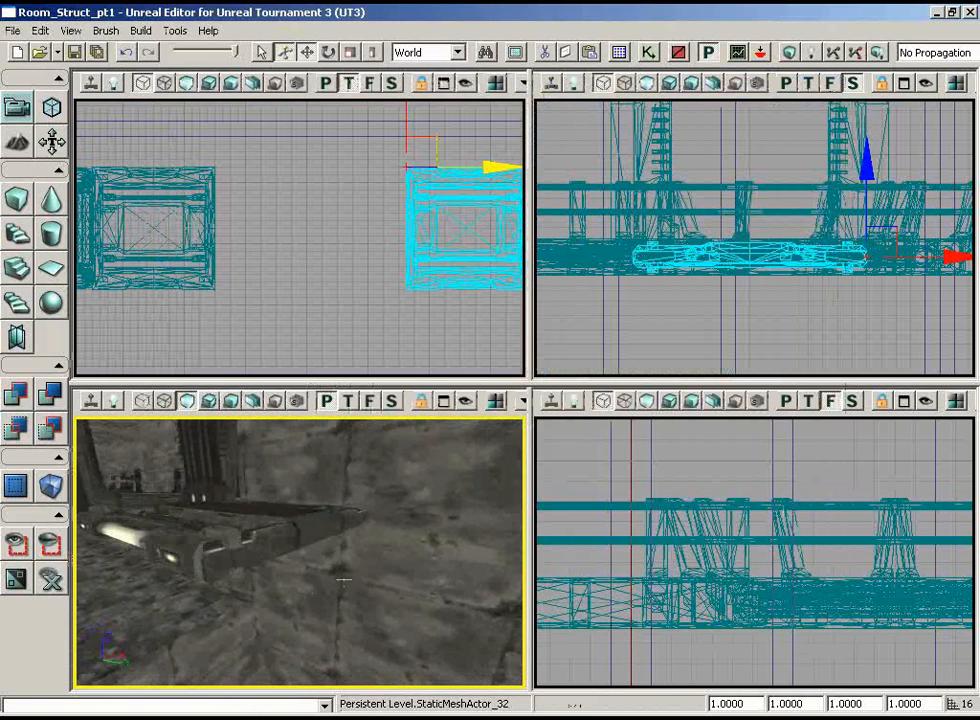
right_click(284, 537)
mouse_move(410, 684)
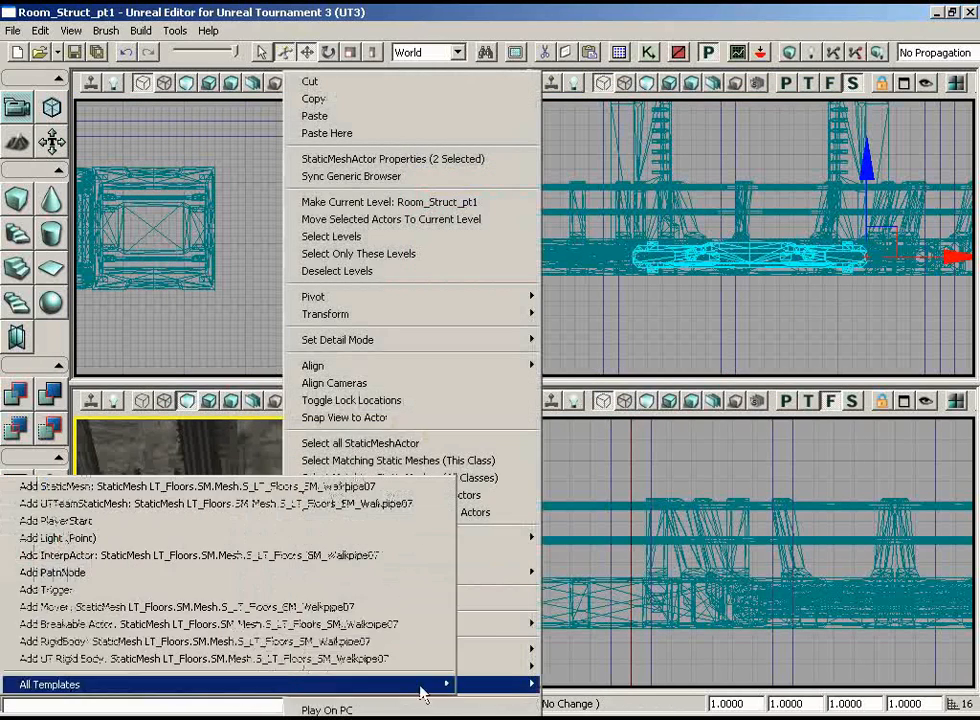
left_click(288, 486)
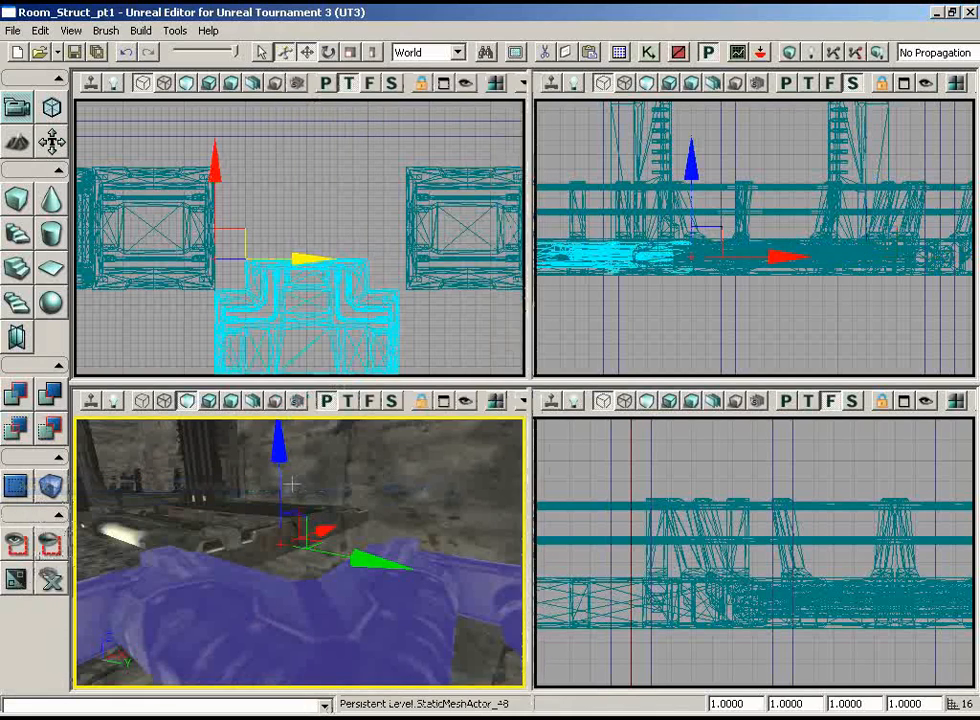
- Rotate the T-junction walkway 180 degrees in plan and move it into the gap between the two straight sections
left_click_drag(346, 234, 297, 299)
left_click_drag(436, 306, 490, 342)
key("space")
left_click_drag(354, 181, 140, 90)
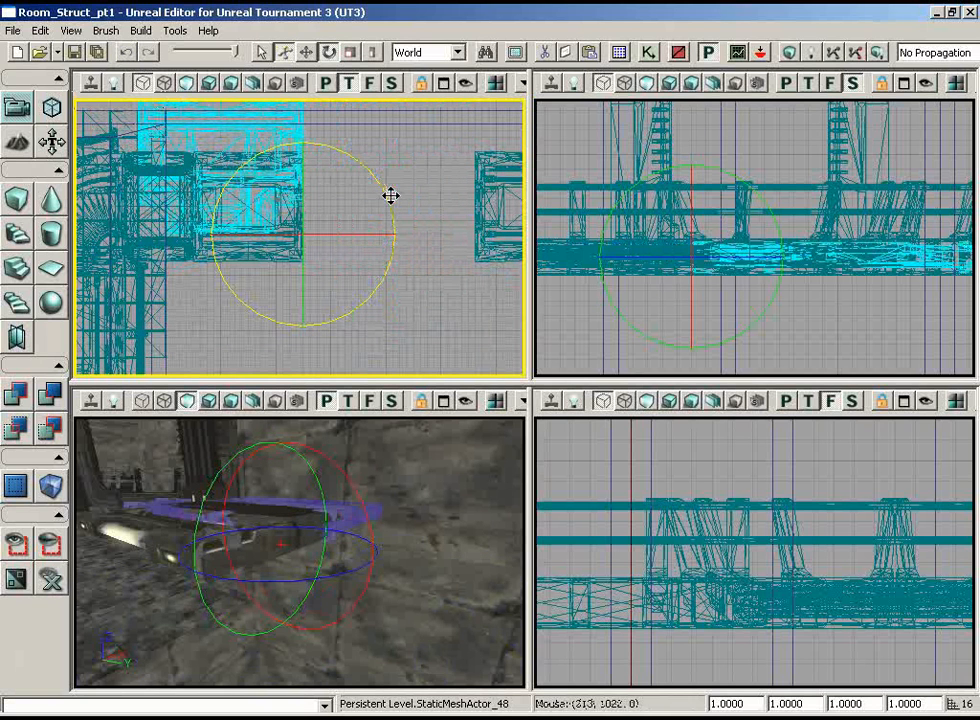
key("space")
key("space")
left_click_drag(332, 207, 500, 259)
scroll(285, 318, "down", 6)
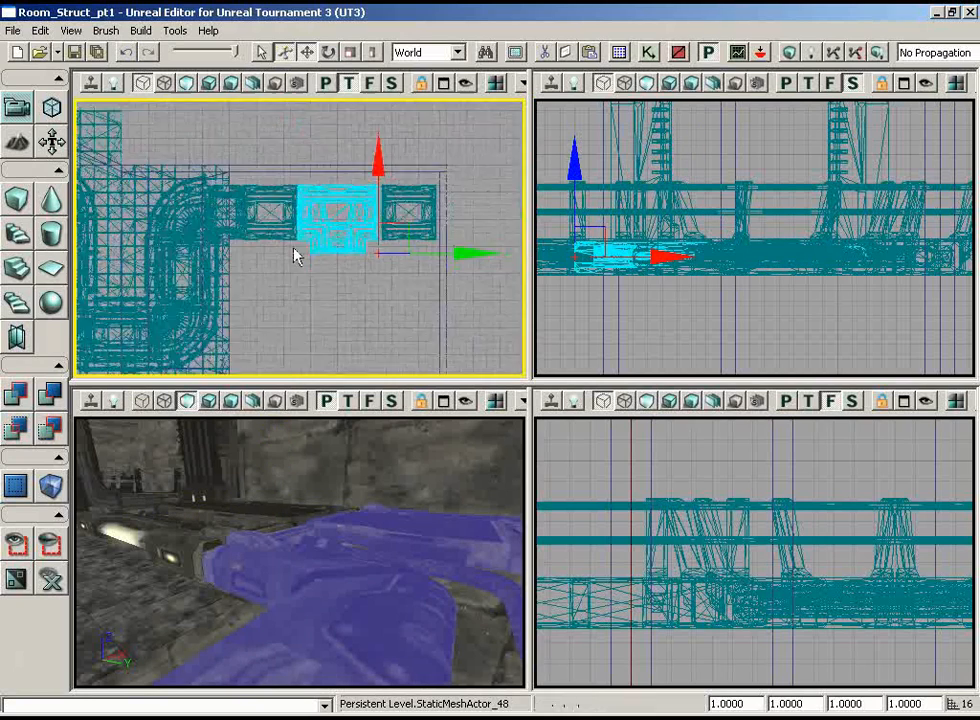
- Examine in plan how the T-junction and the two straight walkway sections fit between the side room's walls
left_click_drag(297, 254, 349, 180)
scroll(398, 243, "up", 4)
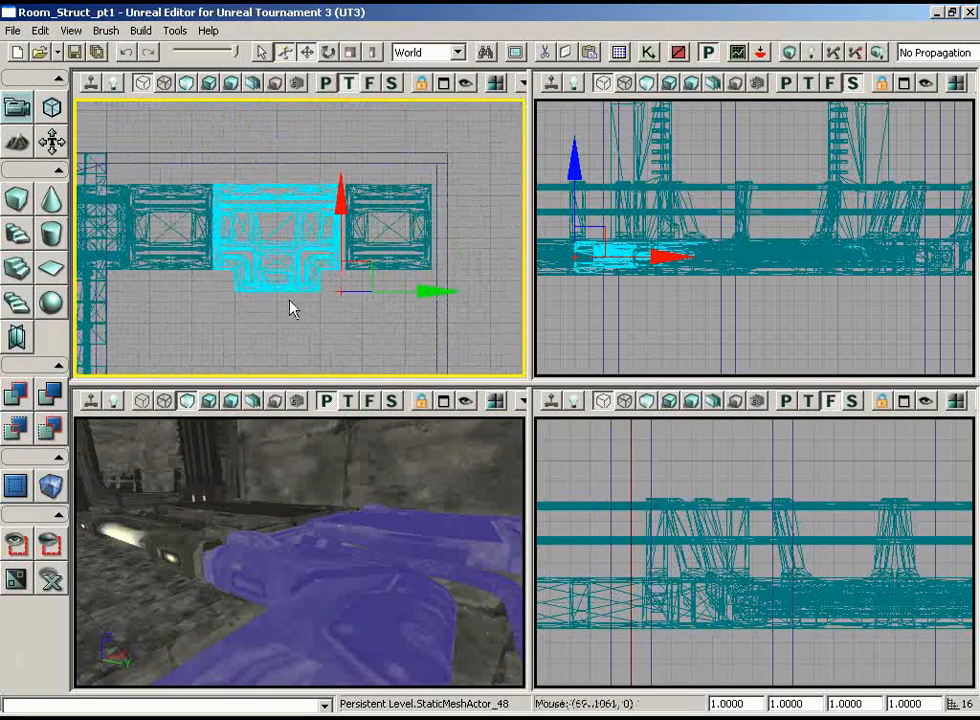
left_click_drag(277, 313, 273, 381)
scroll(273, 375, "up", 3)
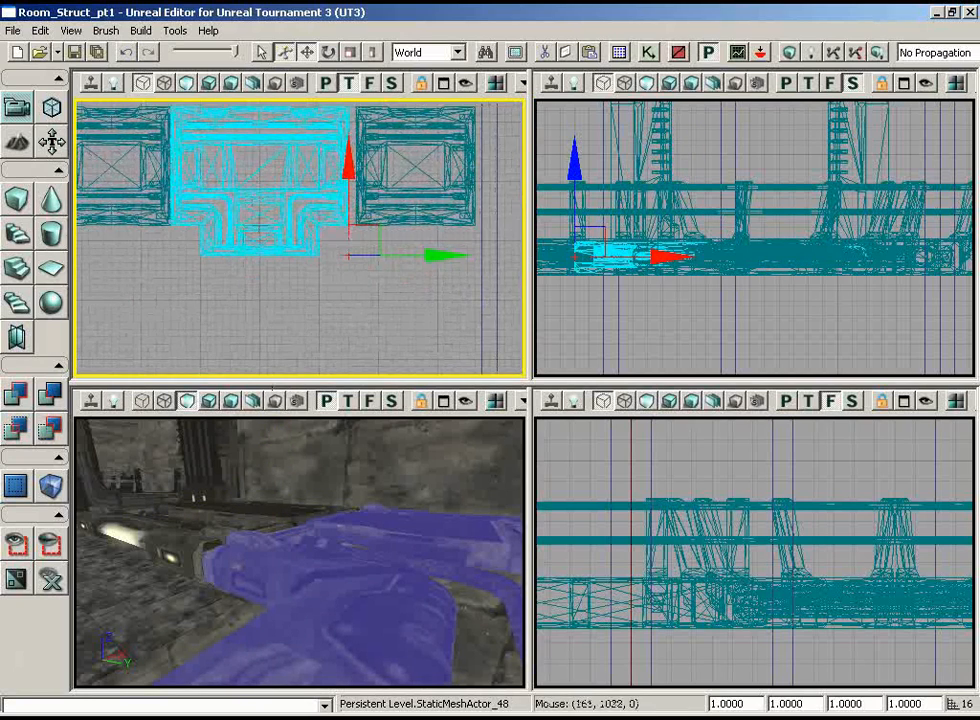
left_click_drag(261, 292, 230, 234)
scroll(258, 328, "down", 2)
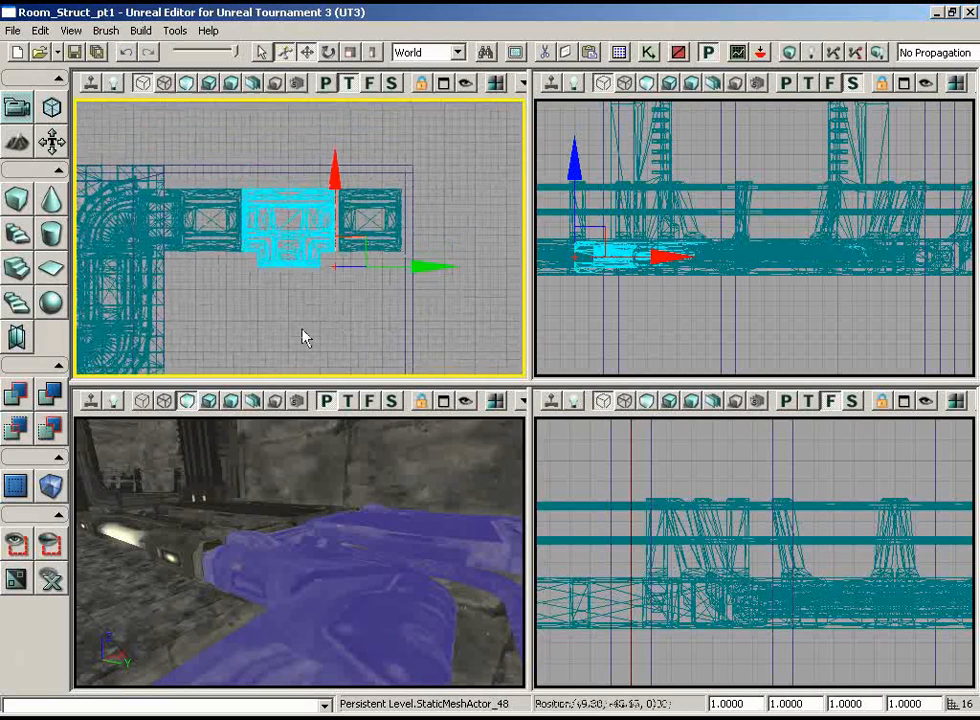
scroll(305, 337, "up", 2)
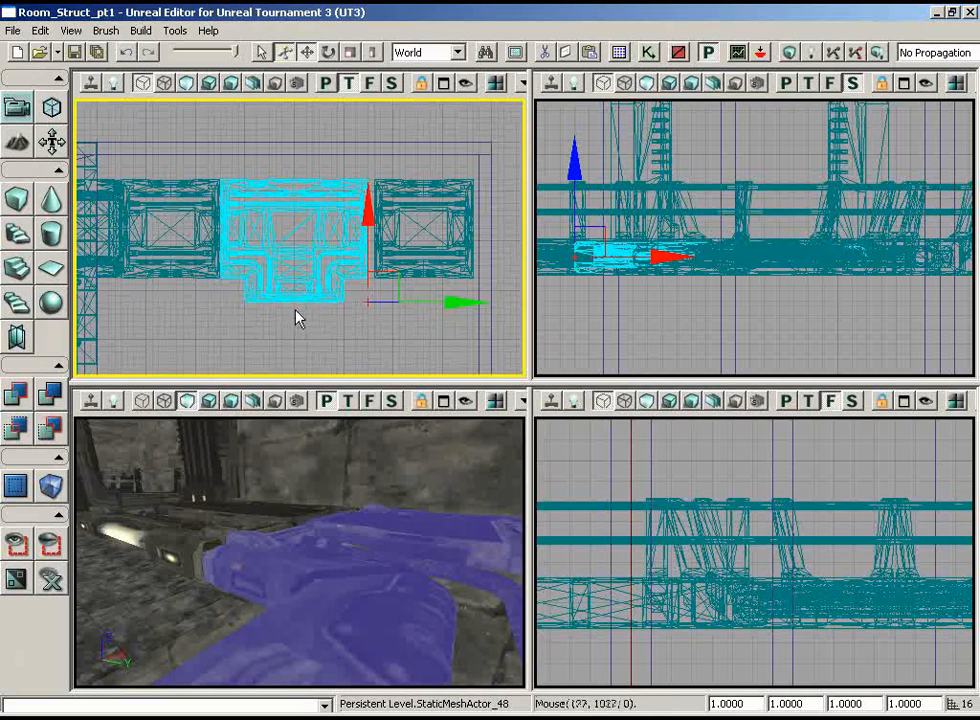
left_click_drag(297, 319, 238, 374)
scroll(313, 352, "down", 3)
scroll(250, 370, "up", 2)
- Select the brush outlining the side room and check the room's extents around the walkway in plan
left_click(440, 283)
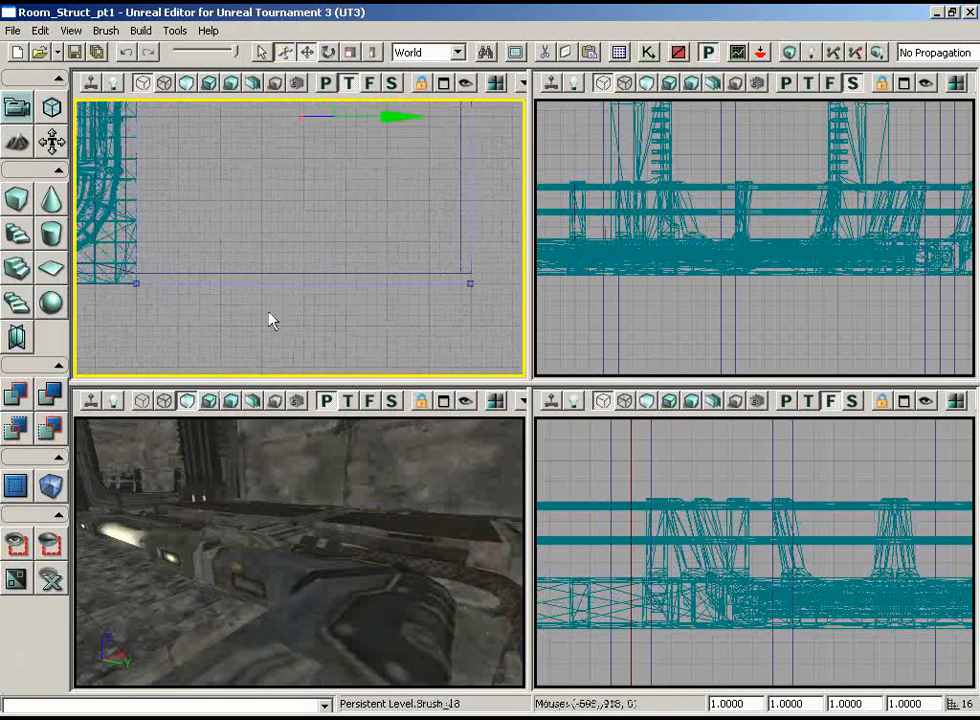
scroll(266, 300, "down", 5)
mouse_move(263, 289)
left_mouse_down()
mouse_move(263, 214)
mouse_move(258, 256)
left_mouse_up()
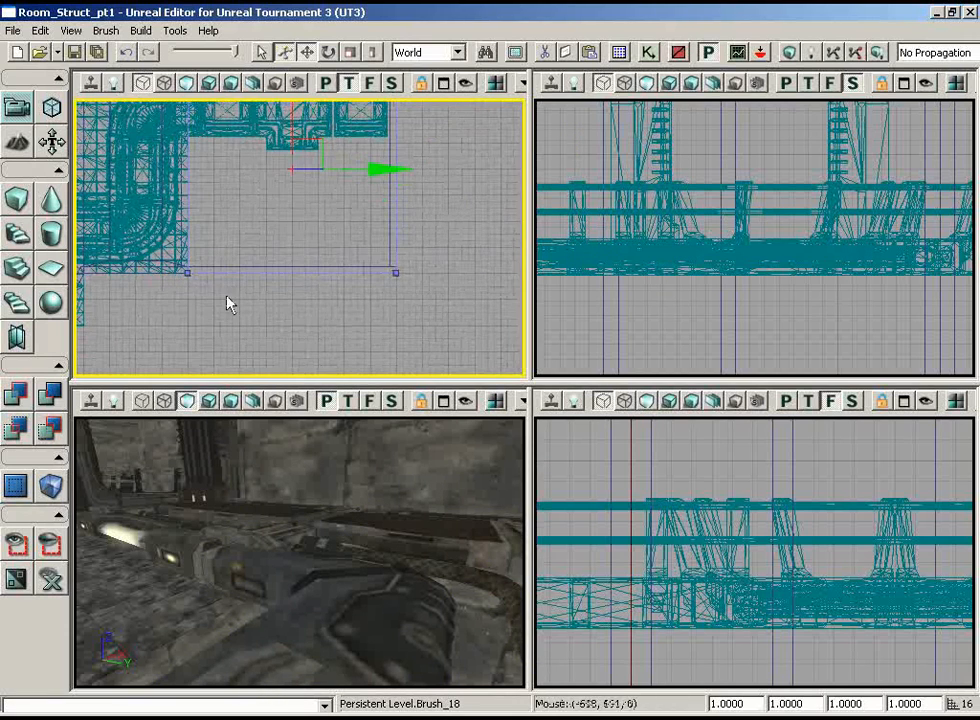
left_click_drag(195, 296, 245, 164)
scroll(225, 217, "up", 3)
left_click_drag(225, 217, 197, 281)
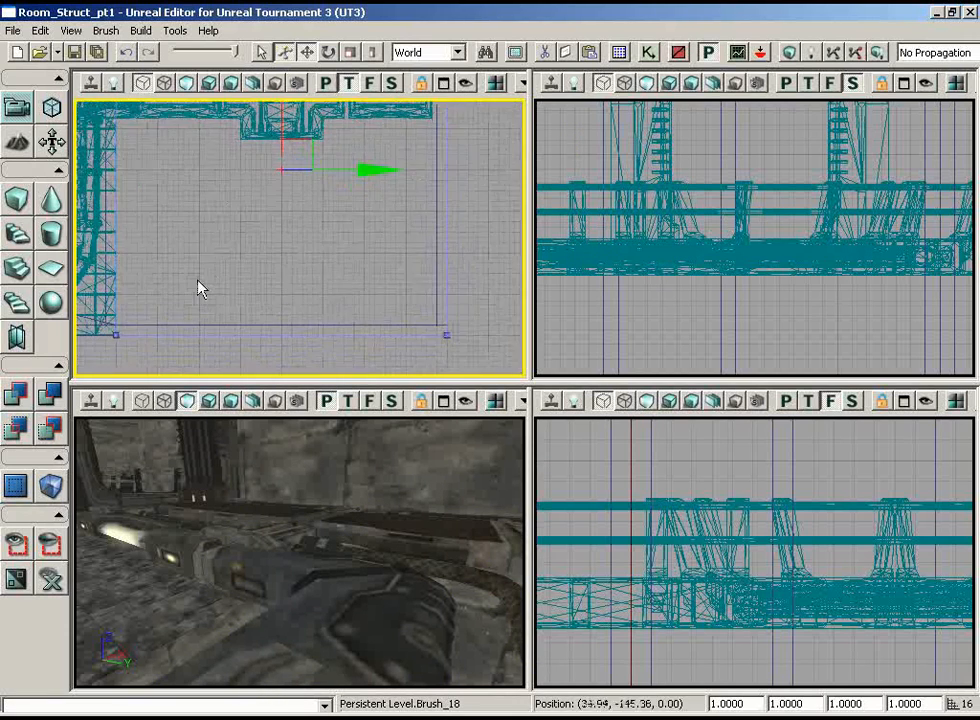
left_click_drag(266, 217, 208, 153)
scroll(208, 153, "up", 3)
scroll(209, 130, "down", 3)
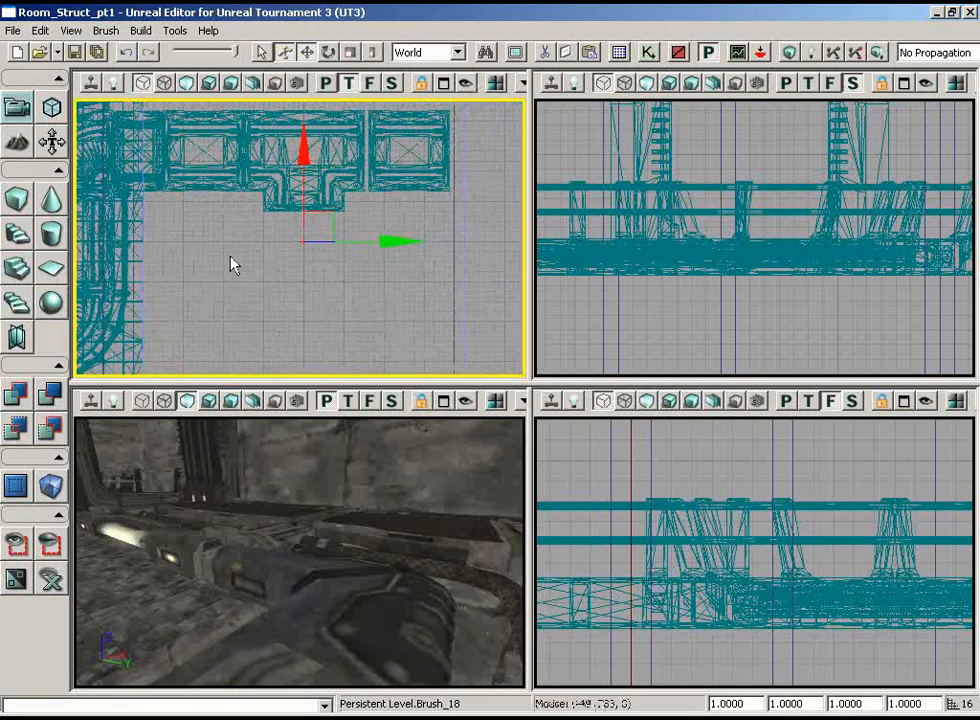
left_click_drag(340, 286, 500, 298)
scroll(374, 292, "up", 3)
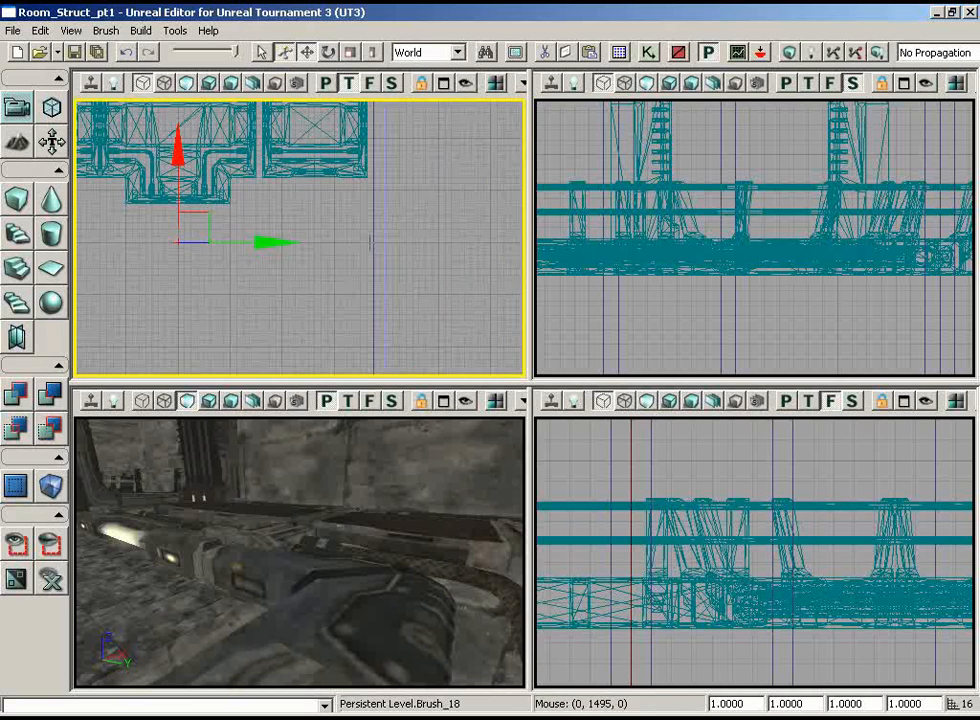
- Select the side room's outer end wall brush and measure the room's width from that wall to the opposite side
left_click(373, 210, "ctrl")
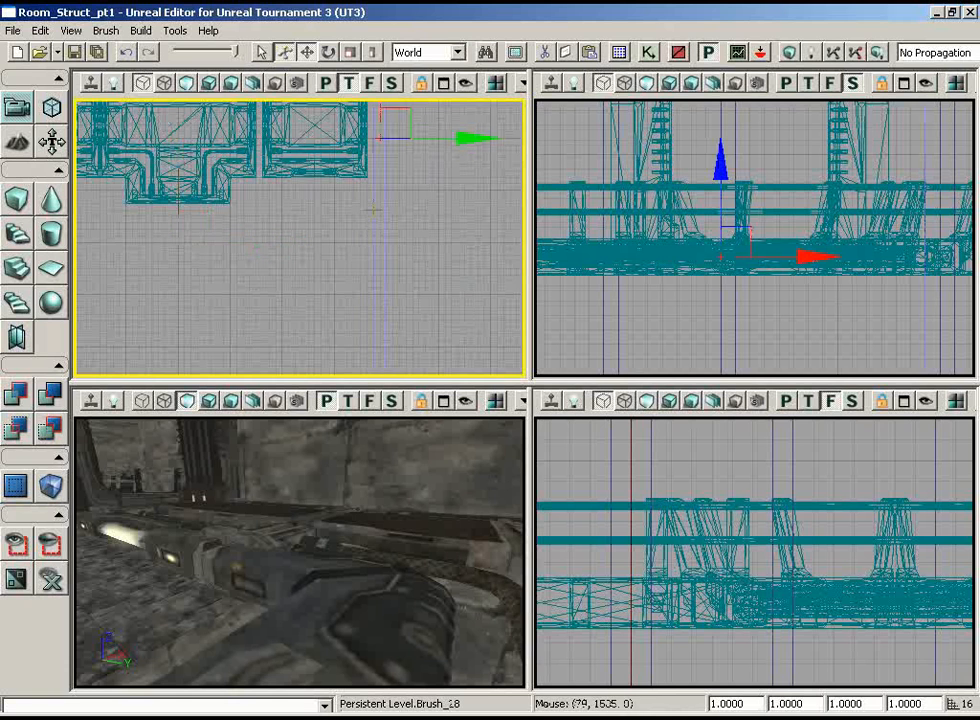
mouse_move(398, 260)
left_mouse_down()
mouse_move(405, 103)
mouse_move(400, 110)
left_mouse_up()
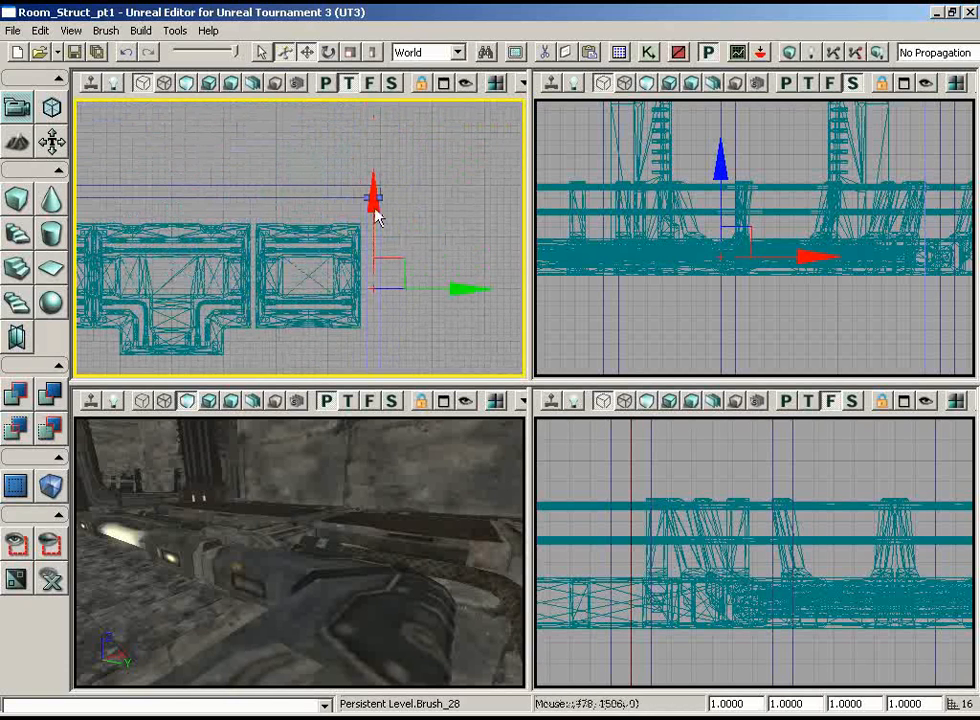
left_click_drag(427, 355, 237, 373)
scroll(341, 381, "down", 2)
scroll(166, 383, "up", 2)
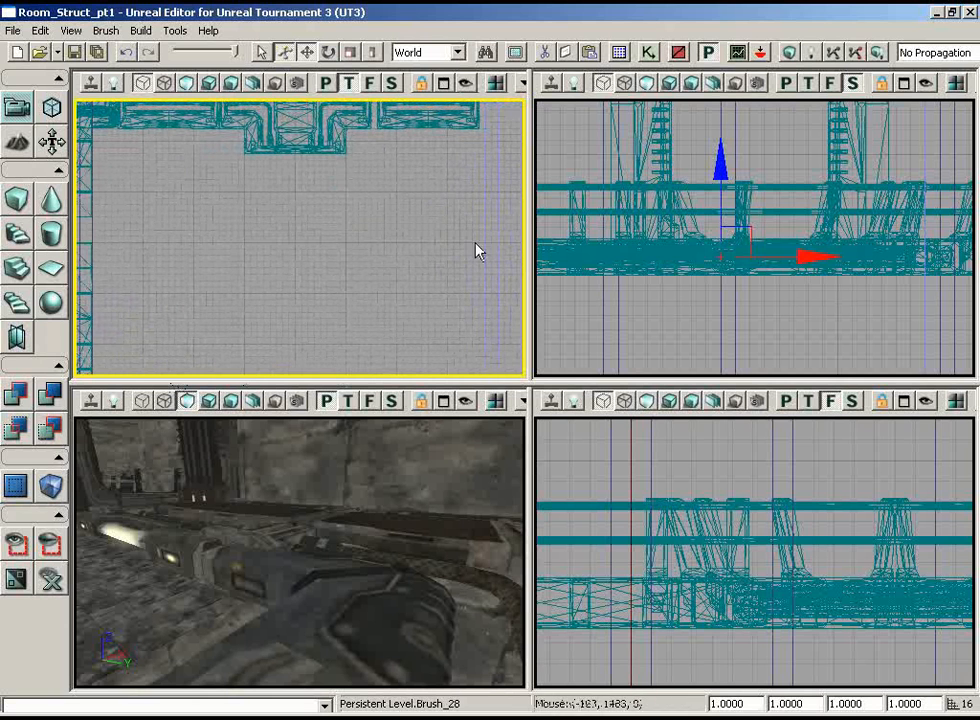
middle_click_drag(410, 242, 183, 242)
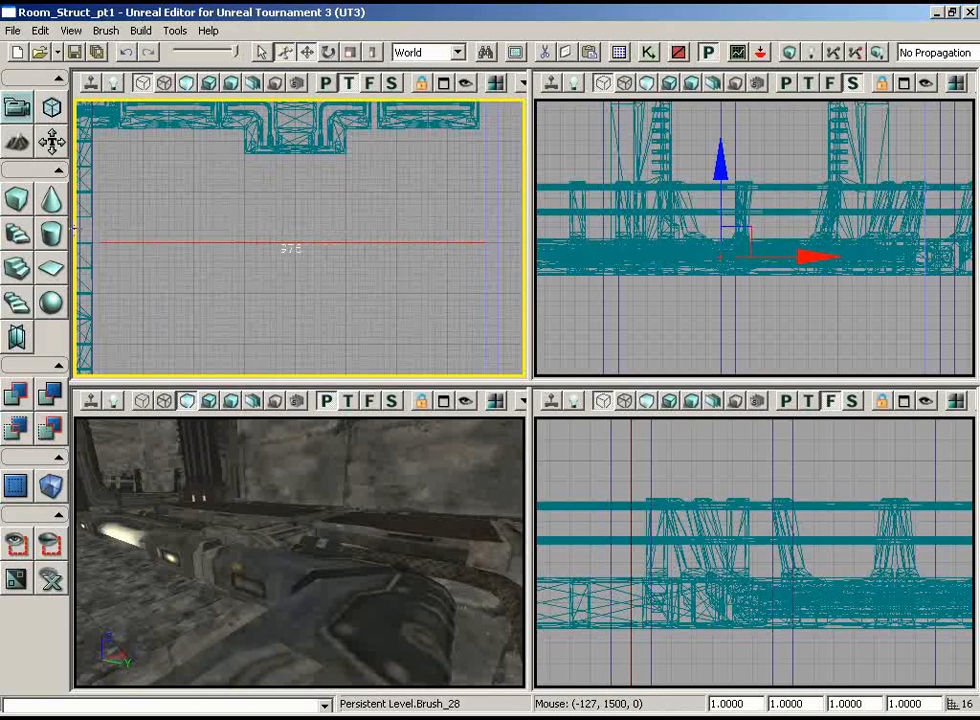
middle_click_drag(72, 228, 70, 232)
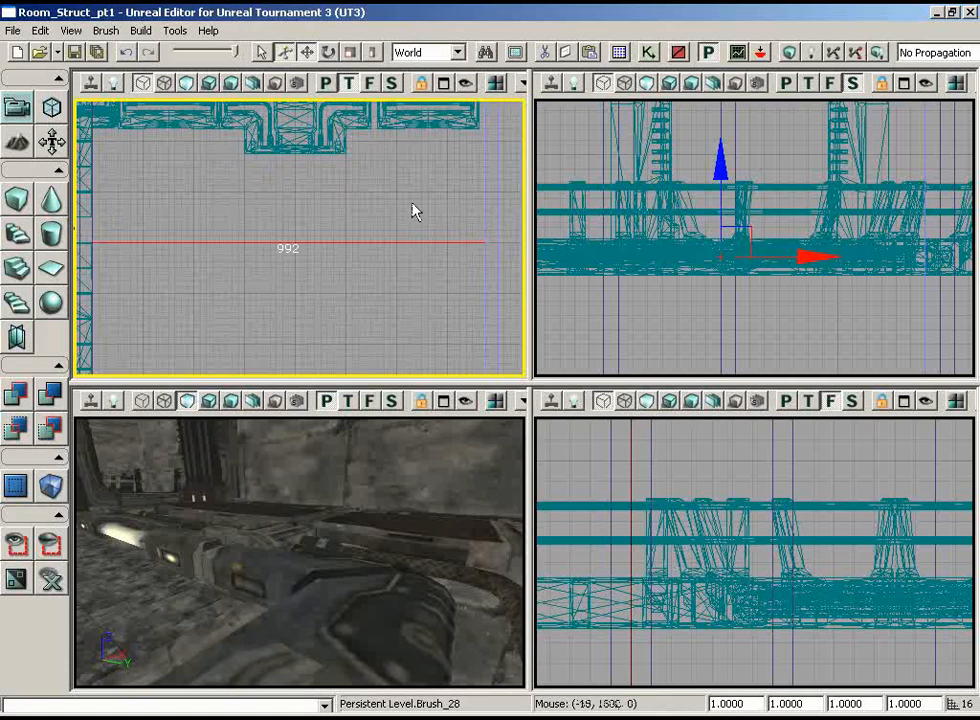
- Move the outer end wall brush outward along Y by one wall thickness
mouse_move(415, 211)
left_mouse_down()
mouse_move(455, 125)
mouse_move(527, 108)
mouse_move(514, 151)
mouse_move(449, 147)
left_mouse_up()
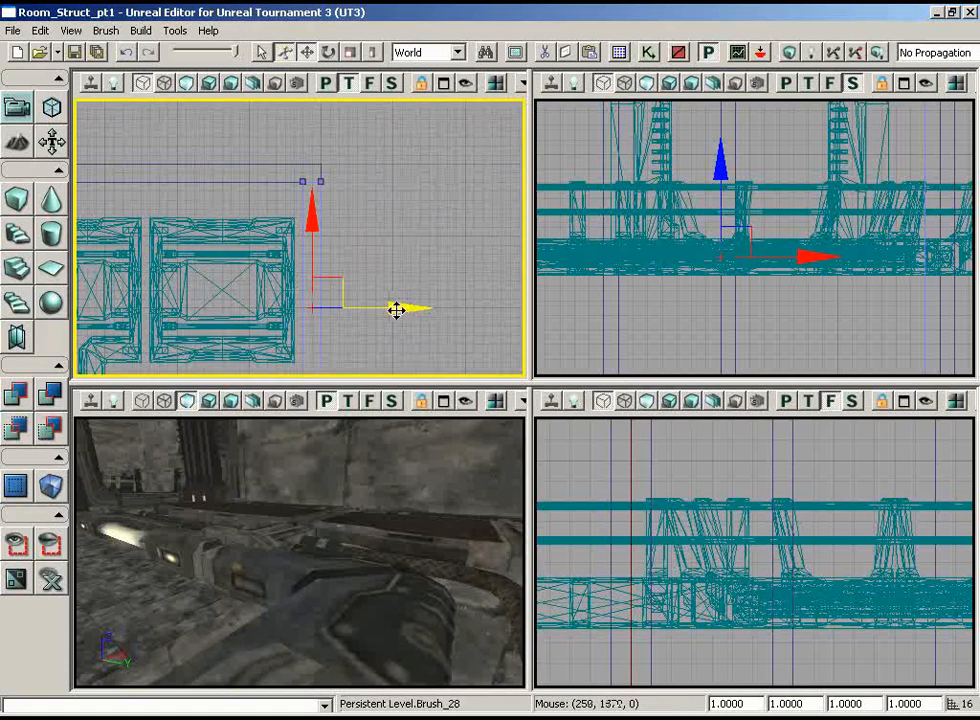
left_click_drag(399, 307, 408, 307)
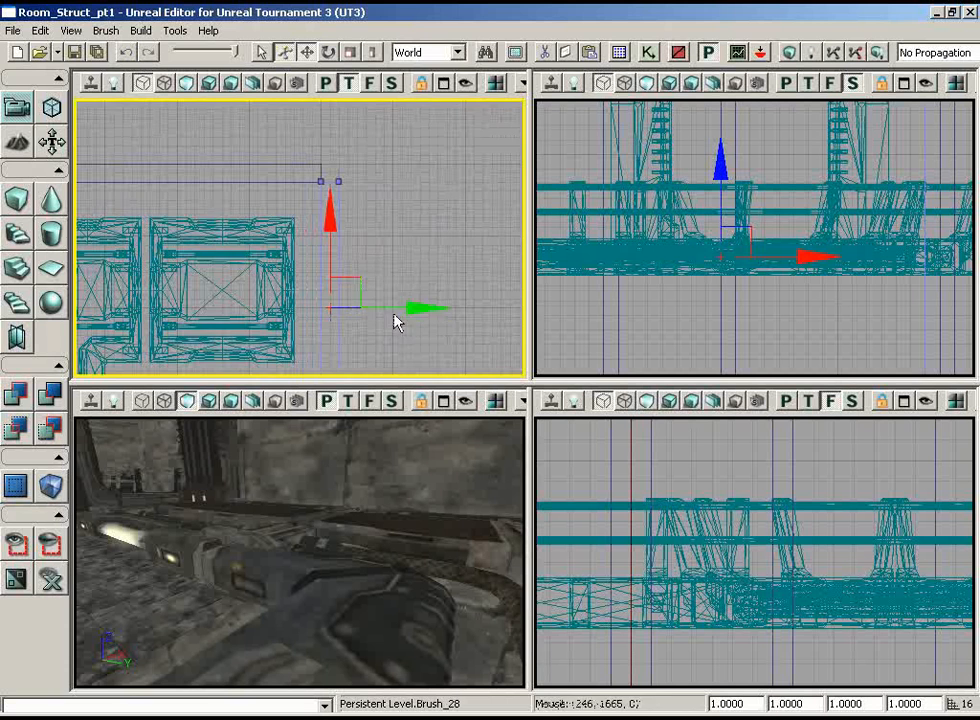
mouse_move(425, 193)
left_mouse_down()
mouse_move(472, 160)
mouse_move(290, 198)
left_mouse_up()
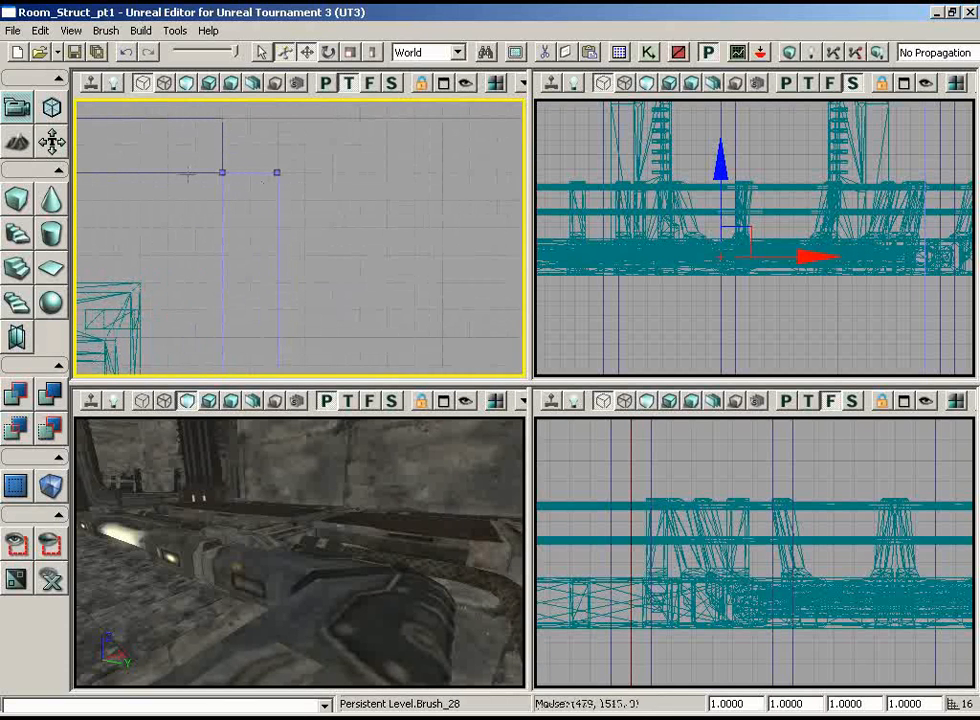
- Rebuild the map geometry to include the relocated outer end wall of the side room
mouse_move(342, 520)
left_mouse_down()
mouse_move(440, 560)
mouse_move(481, 540)
left_mouse_up()
left_click(737, 53)
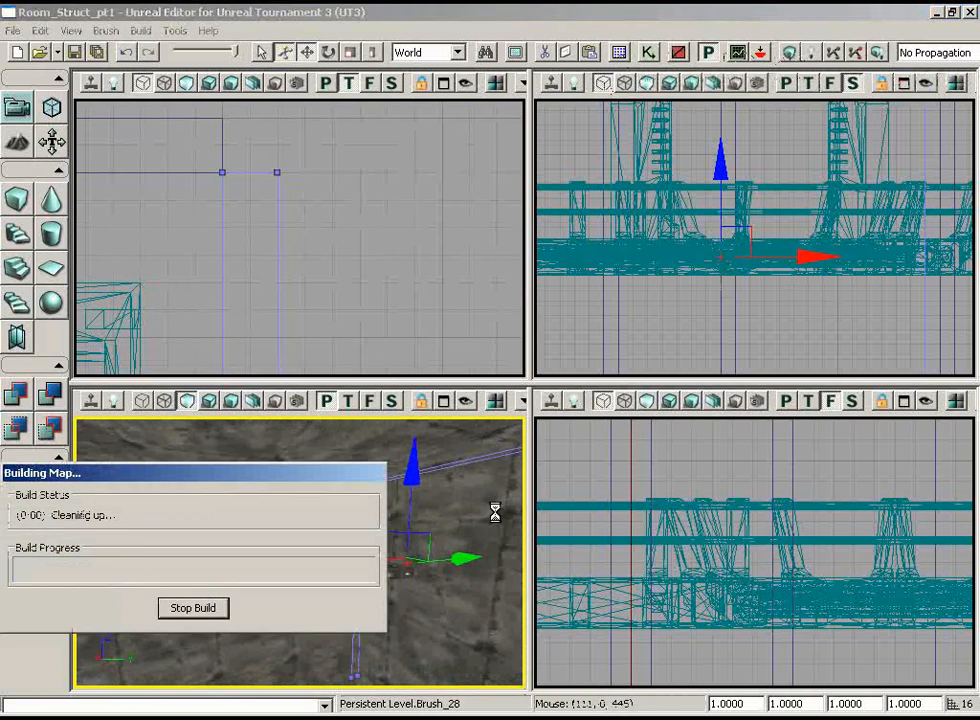
left_click(744, 149)
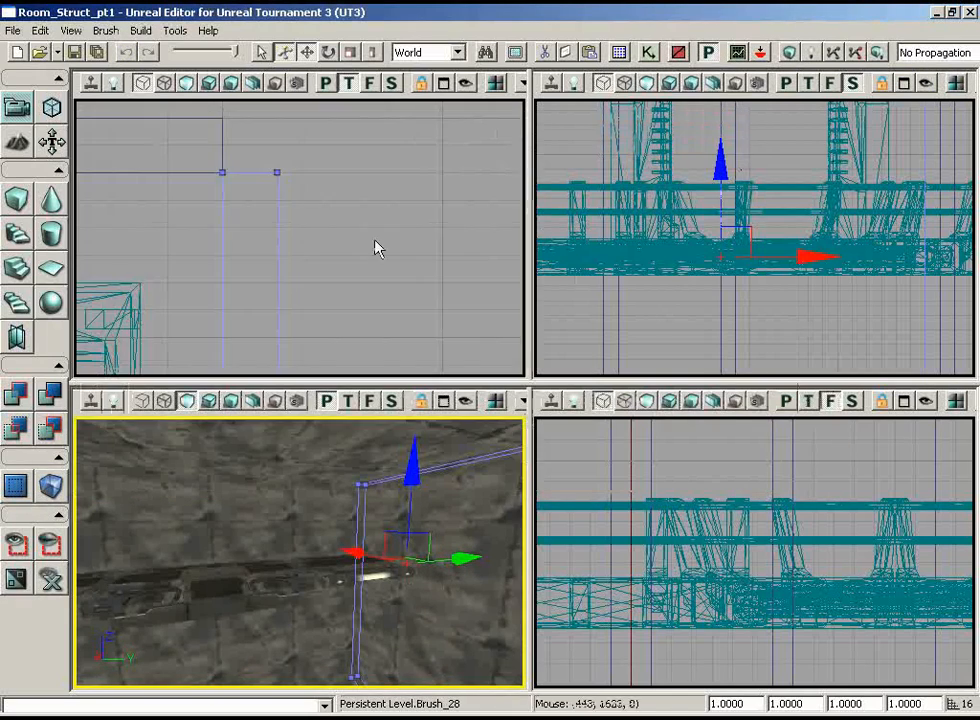
- Select the T-junction and each adjoining straight section and check how the walkway meets the rebuilt end wall
left_click_drag(374, 240, 77, 360)
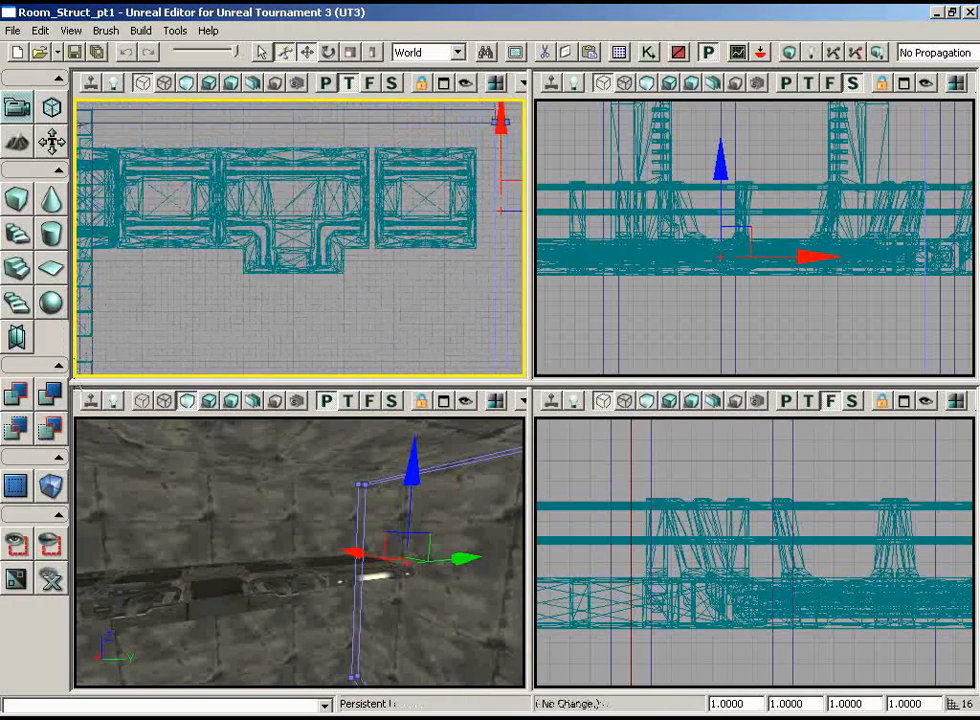
left_click(286, 230)
left_click_drag(301, 319, 300, 310)
scroll(300, 318, "down", 5)
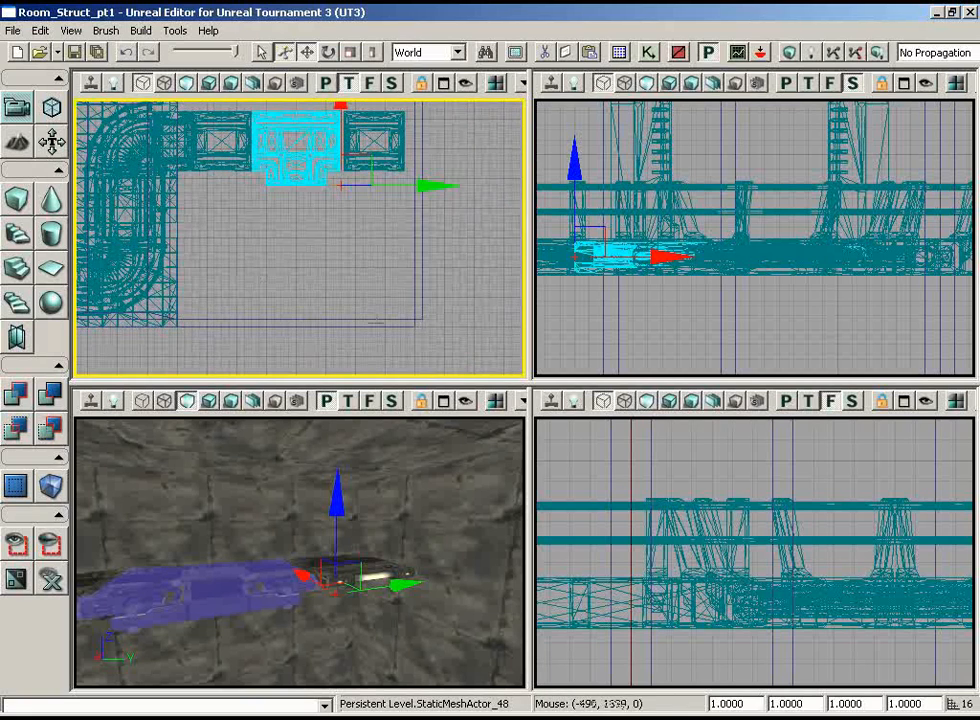
left_click_drag(366, 254, 76, 152)
scroll(452, 155, "up", 5)
left_click_drag(411, 313, 384, 254)
left_click(280, 277)
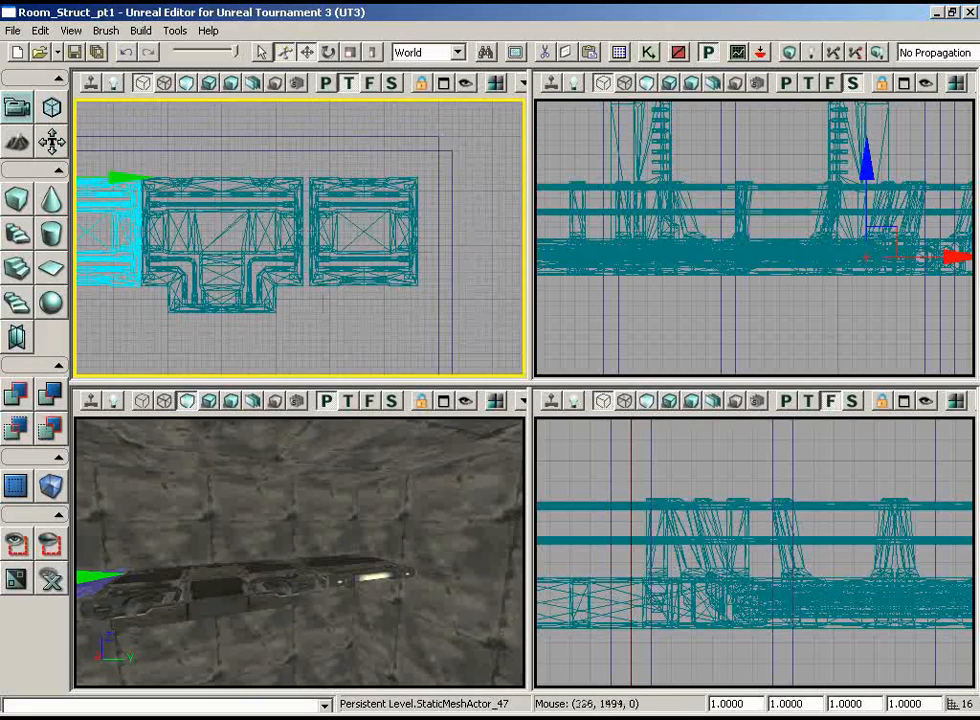
left_click_drag(346, 290, 335, 318)
left_click(382, 577)
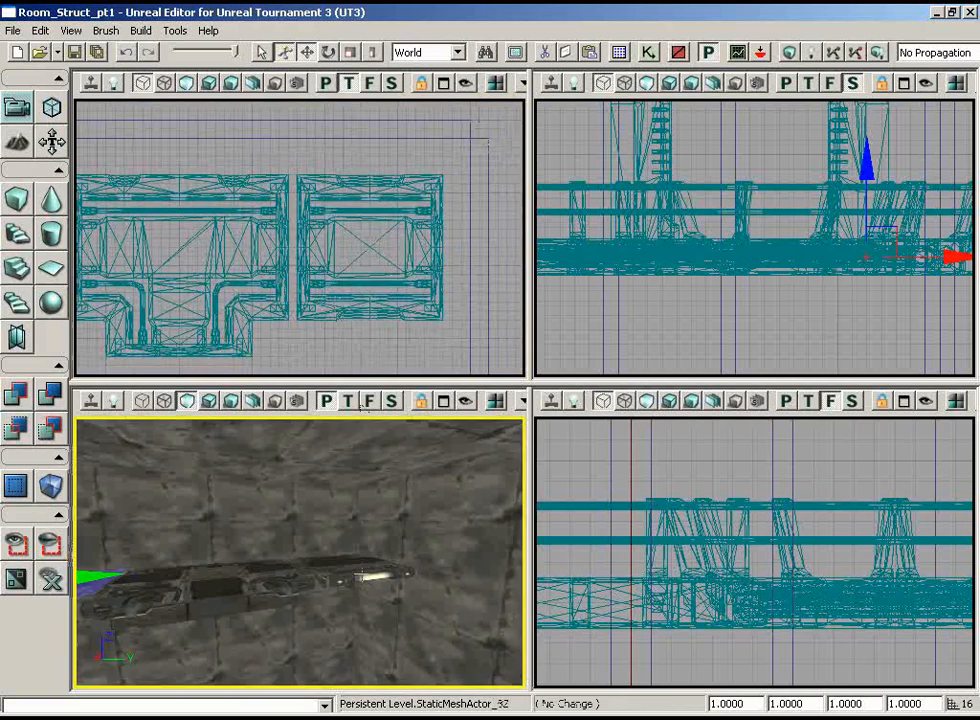
left_click_drag(457, 573, 493, 523)
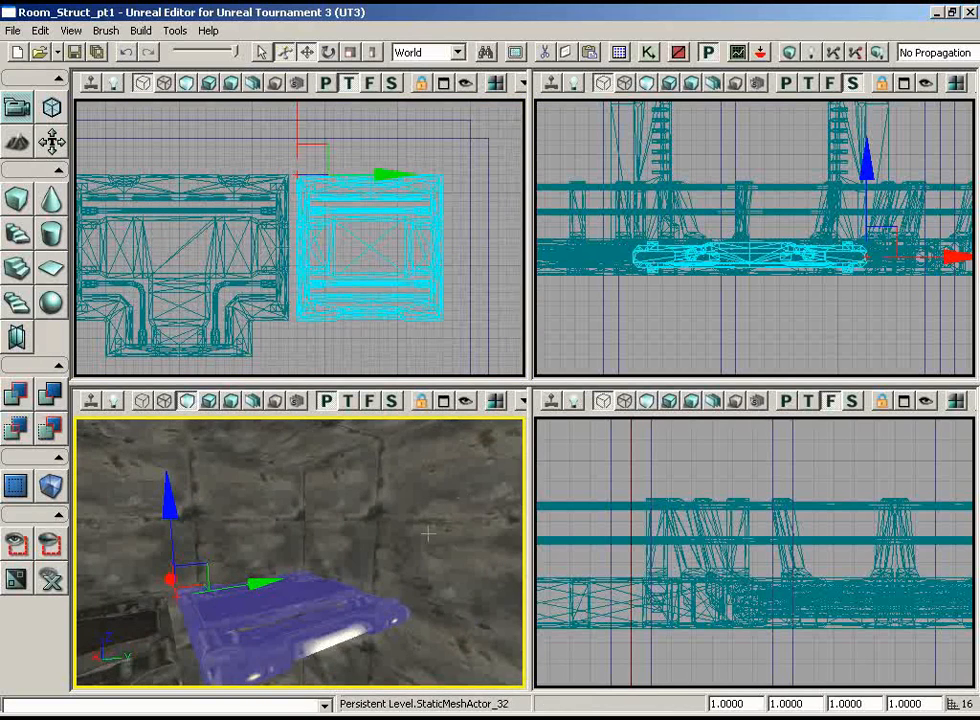
- Duplicate the doorway frame mesh at the side room's entrance along Y onto the outer end wall
left_click_drag(427, 535, 192, 487)
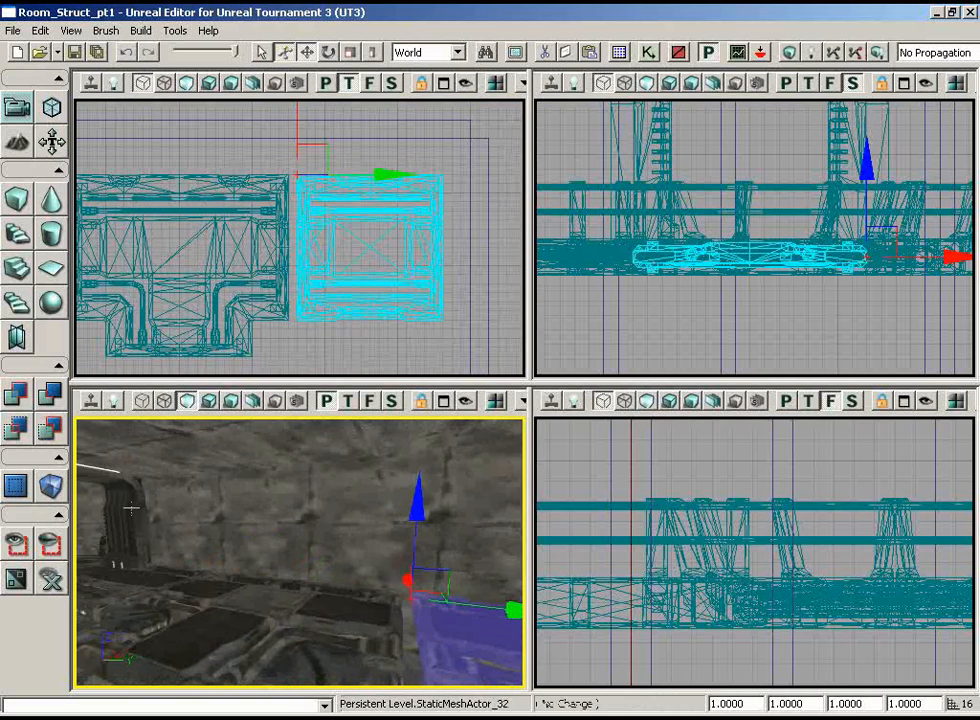
left_click_drag(131, 509, 105, 500)
left_click(105, 480)
scroll(300, 240, "down", 3)
scroll(200, 240, "up", 2)
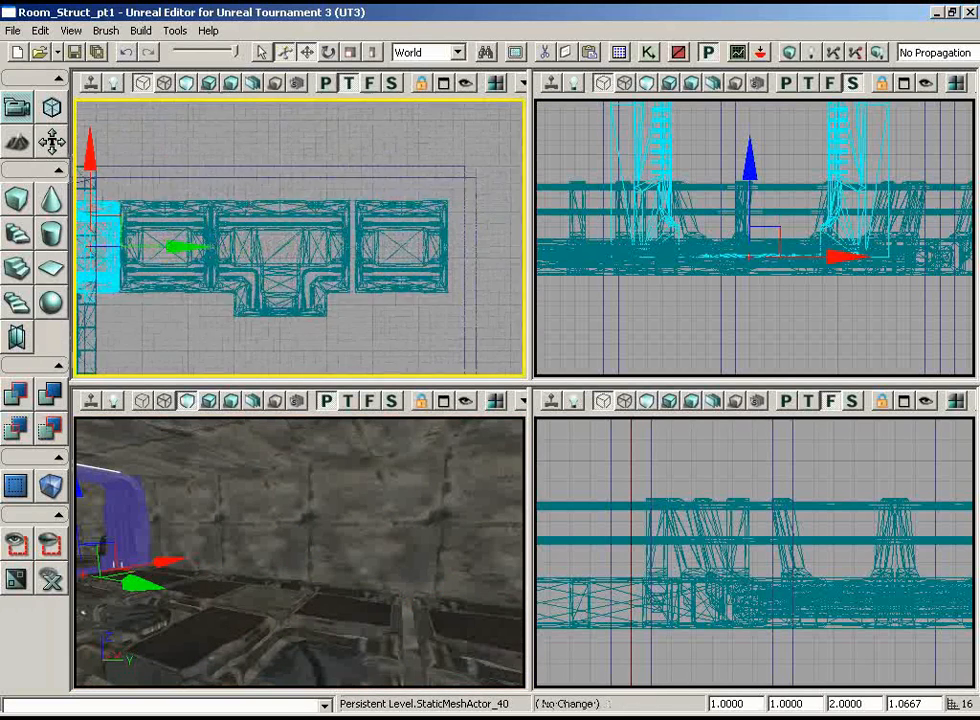
left_click_drag(166, 184, 195, 186)
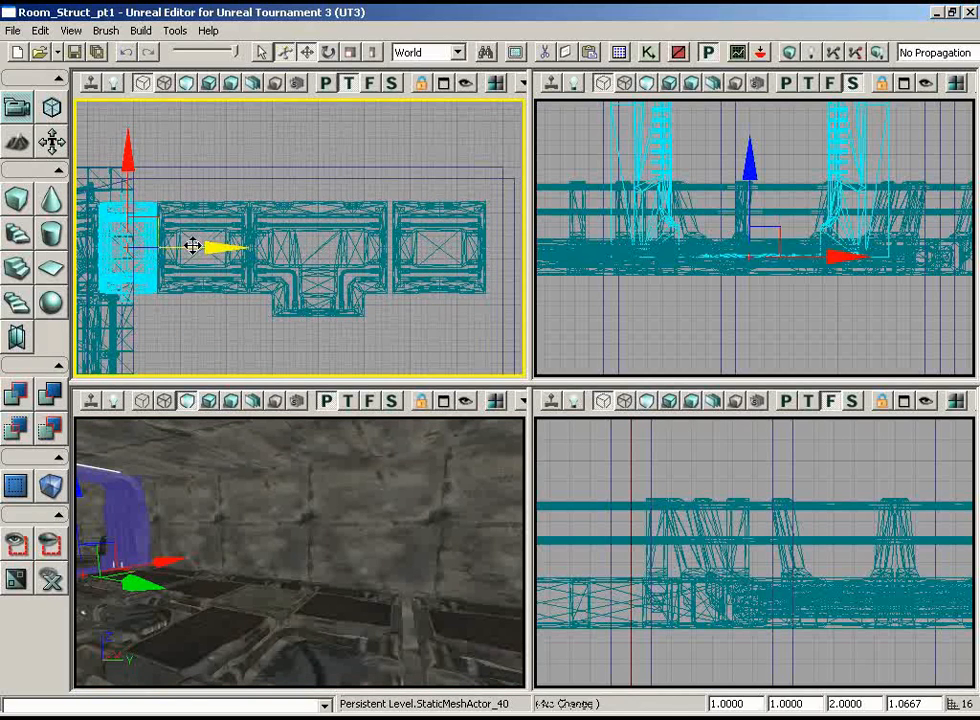
left_click_drag(193, 245, 518, 247)
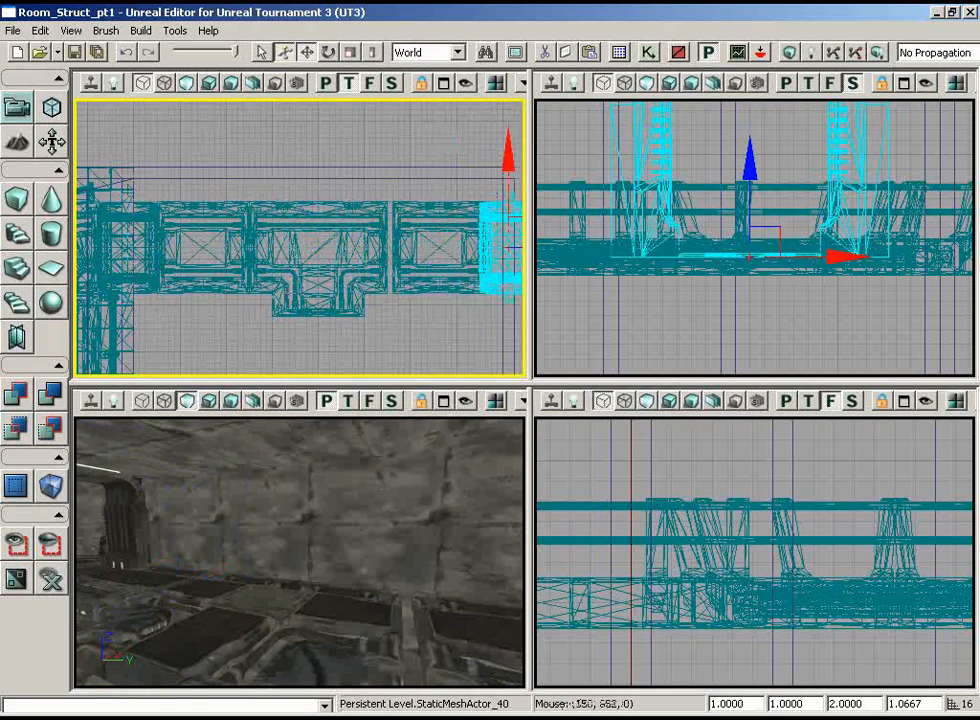
- Shift the outer straight walkway section back along Y against the T-junction, closing the gap between them
left_click_drag(330, 330, 521, 335)
scroll(457, 305, "up", 2)
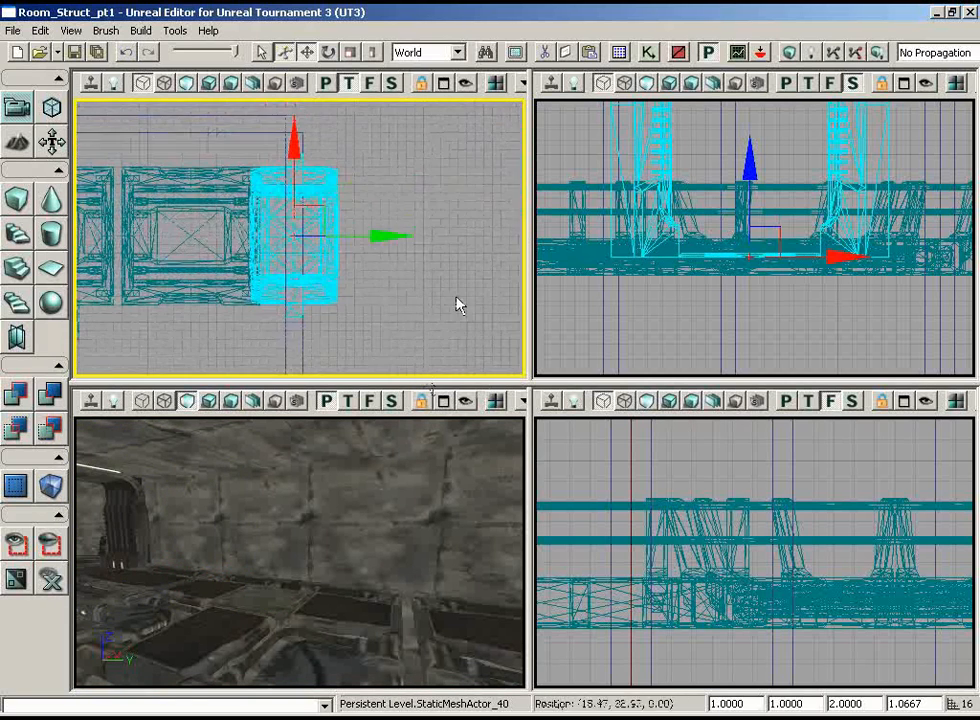
left_click_drag(210, 400, 217, 372)
scroll(217, 372, "up", 2)
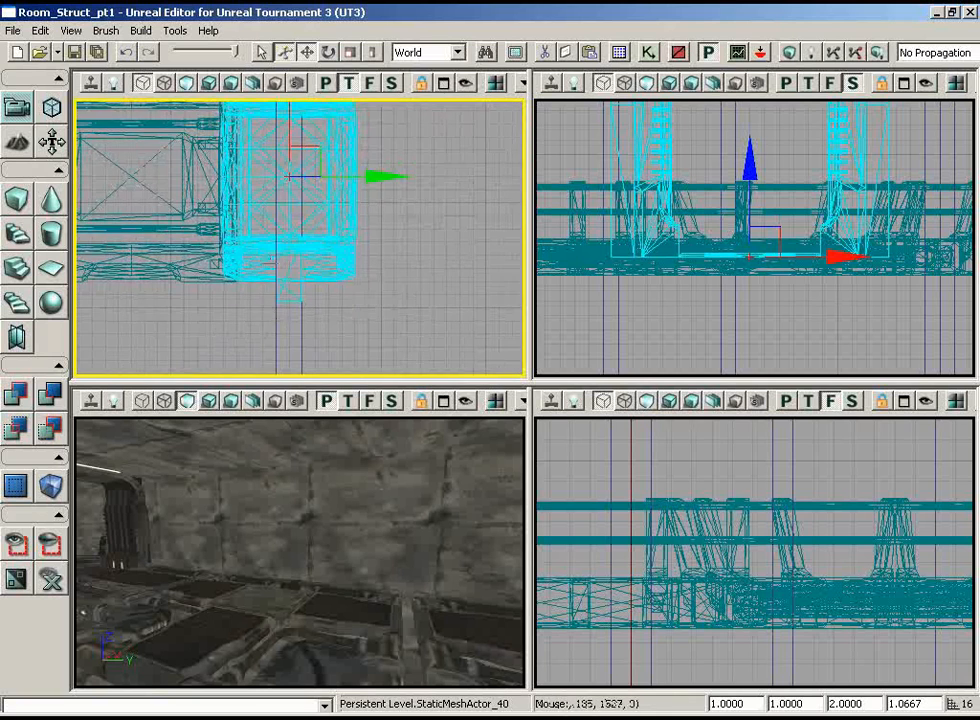
left_click_drag(378, 252, 212, 120)
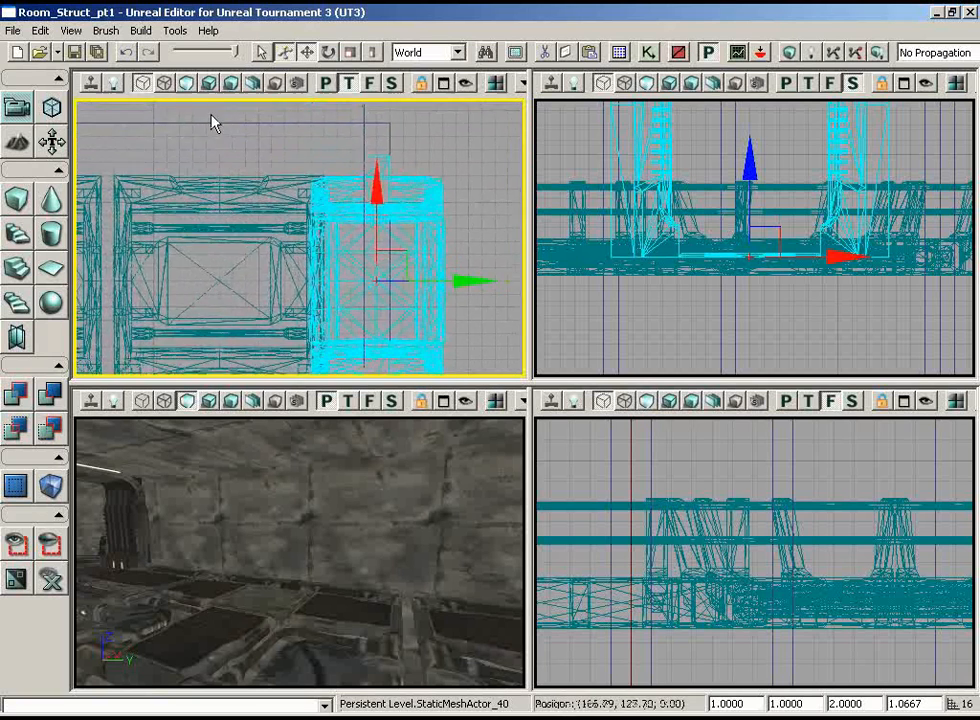
left_click(146, 180)
scroll(146, 180, "down", 1)
left_click_drag(200, 220, 245, 220)
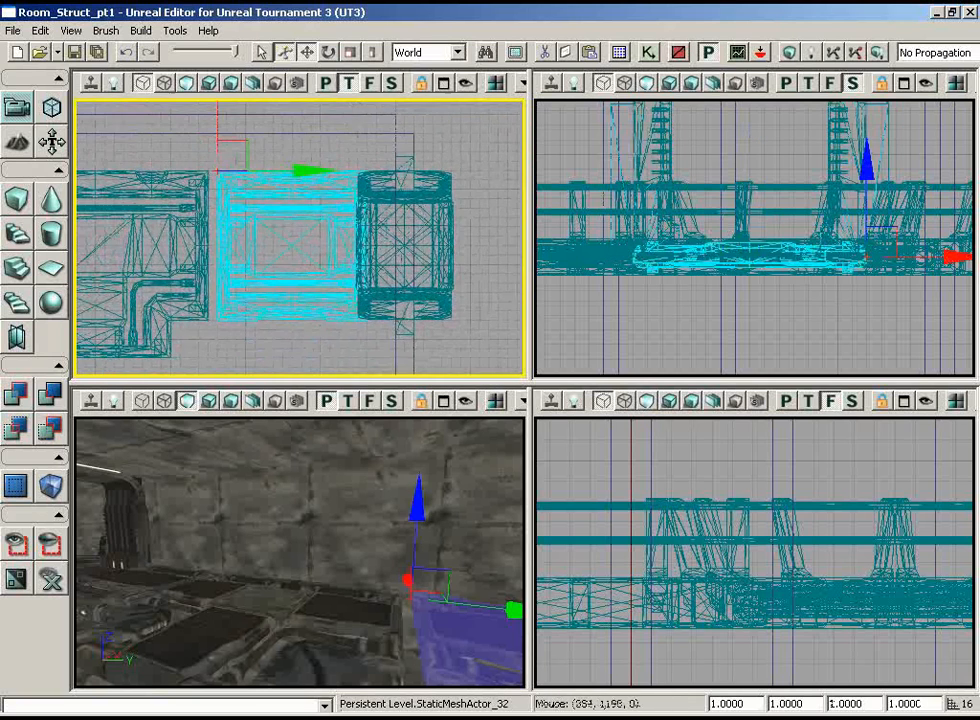
left_click_drag(304, 166, 290, 164)
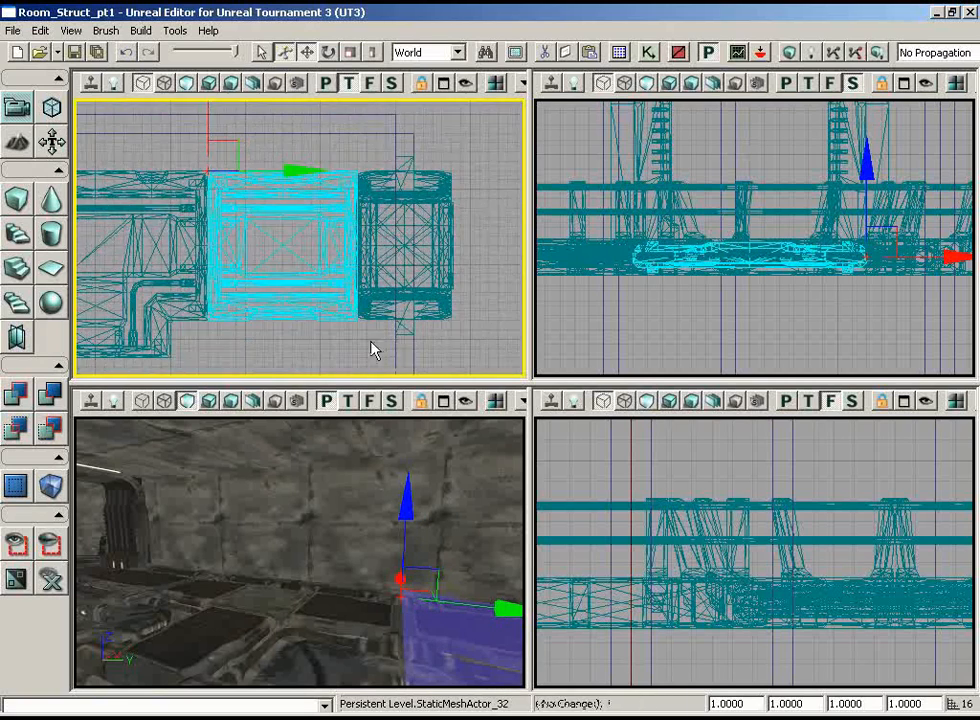
- Inspect close up in plan the seam between the outer straight section and the duplicated doorway frame
scroll(372, 346, "up", 2)
left_click_drag(385, 368, 527, 322)
scroll(470, 357, "up", 2)
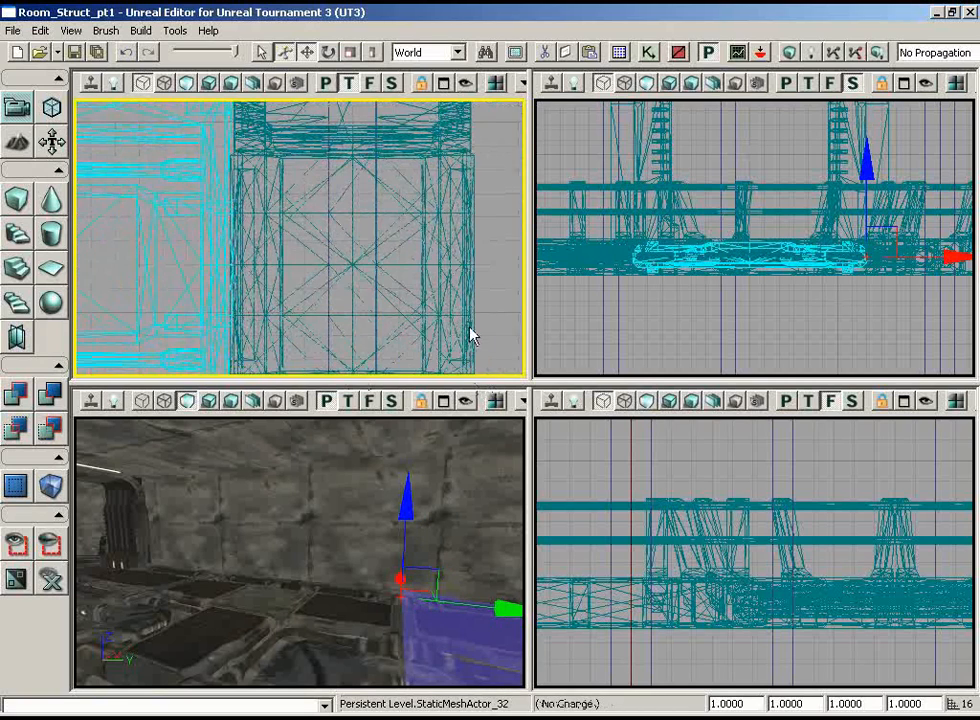
left_click_drag(258, 426, 240, 396)
left_click_drag(521, 426, 287, 567)
scroll(372, 297, "down", 3)
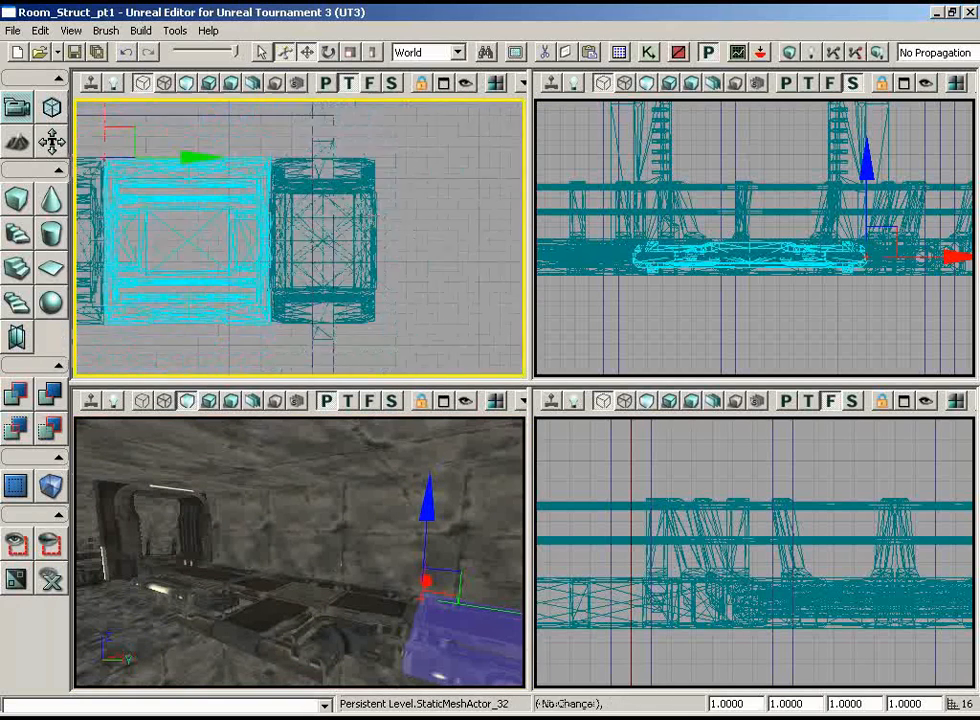
- Examine the side room's bare walls and floor beneath the walkway in plan and perspective
left_click_drag(372, 297, 371, 135)
right_click_drag(302, 478, 73, 688)
left_click_drag(254, 568, 254, 530)
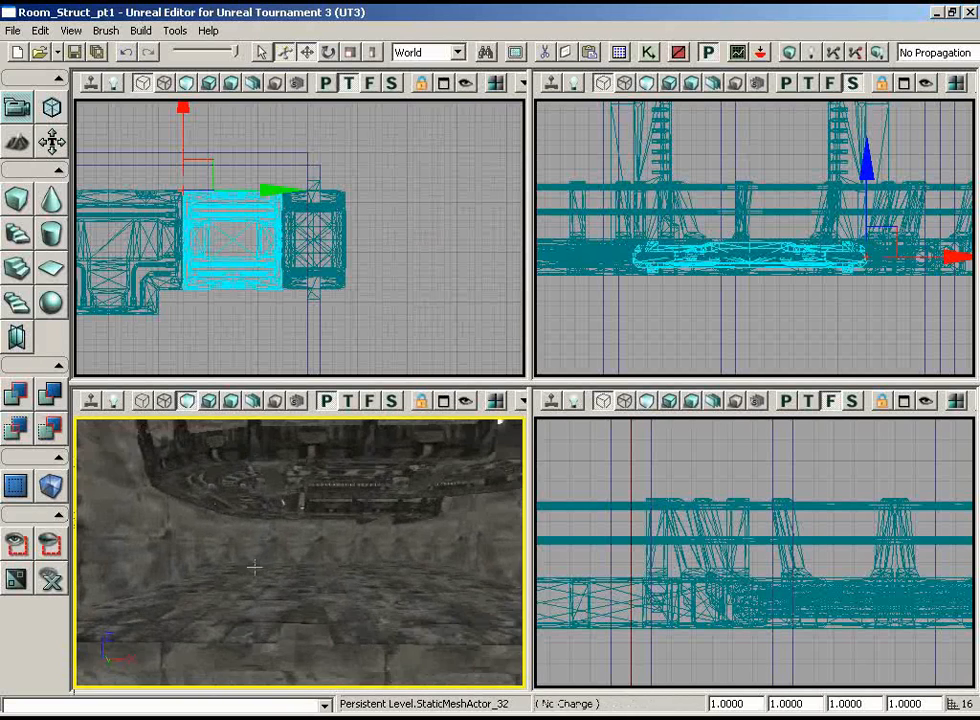
right_click_drag(254, 568, 510, 605)
left_click_drag(289, 577, 135, 645)
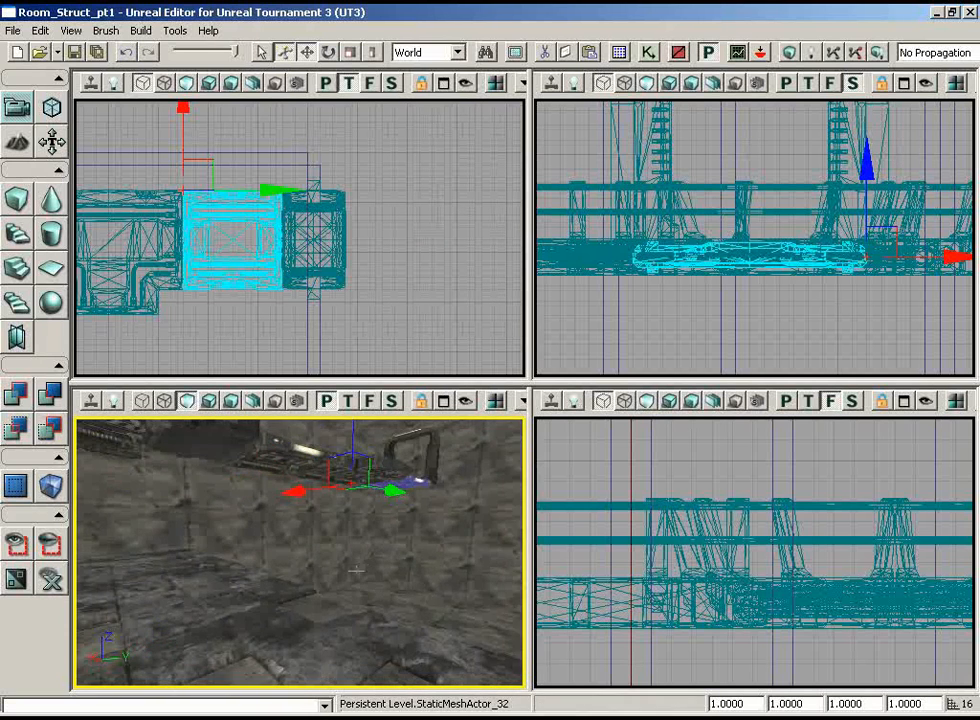
right_click_drag(478, 582, 610, 574)
left_click_drag(478, 582, 478, 662)
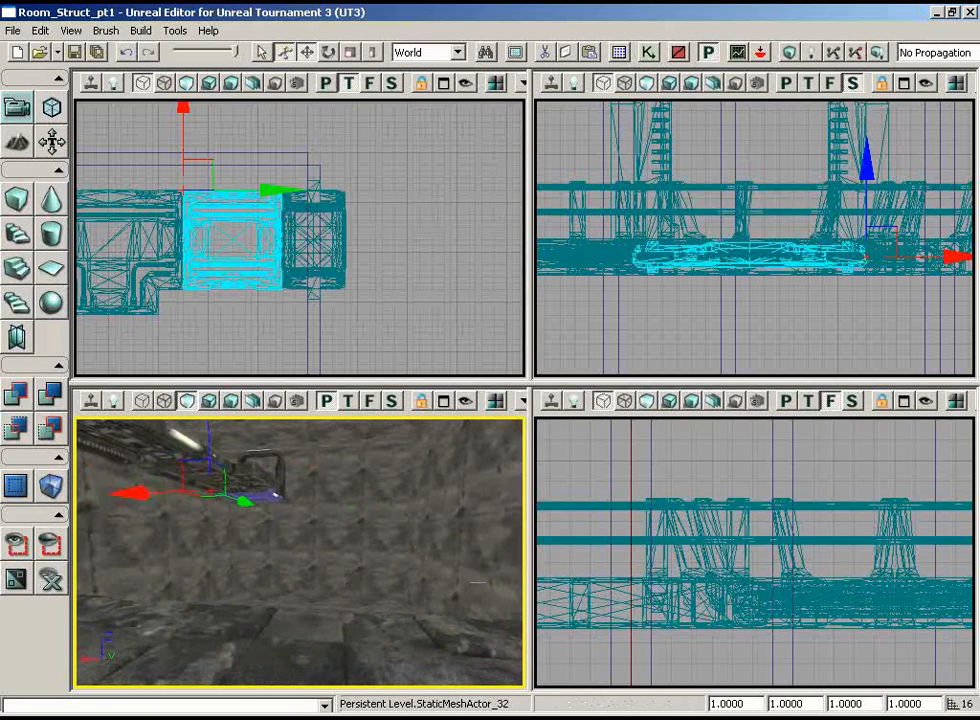
left_click_drag(387, 350, 170, 325)
left_click_drag(377, 430, 296, 450)
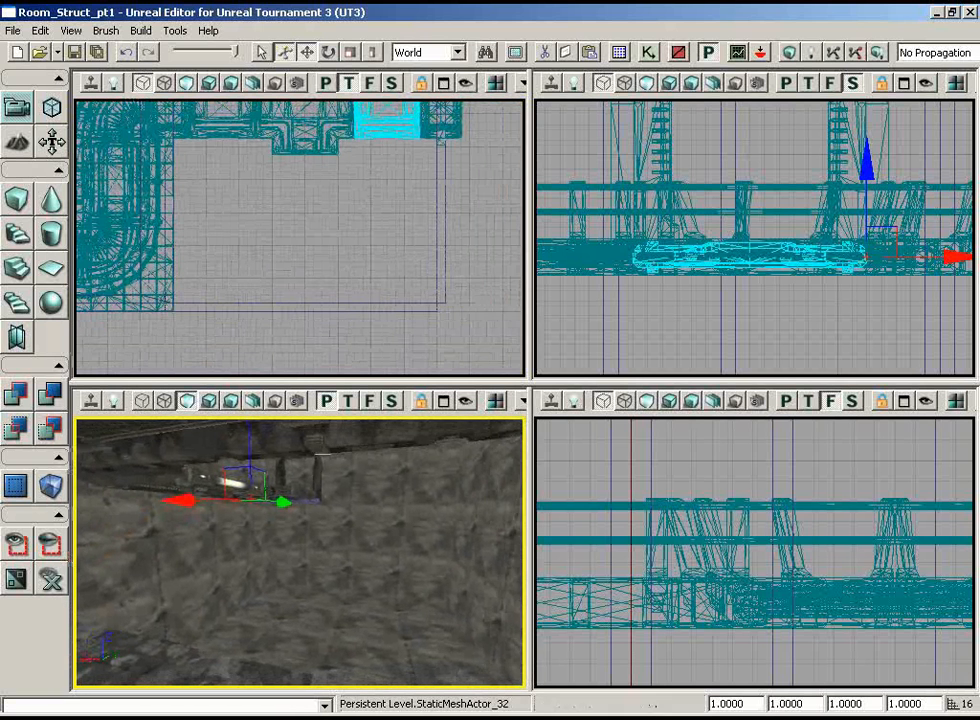
left_click_drag(333, 499, 286, 465)
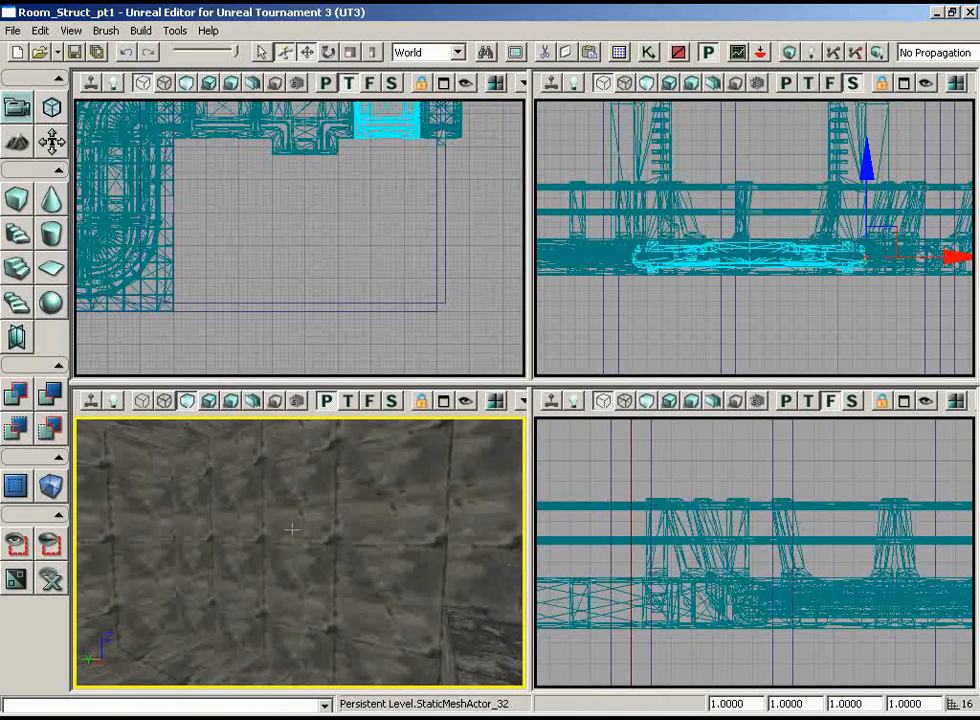
left_click_drag(313, 537, 313, 469)
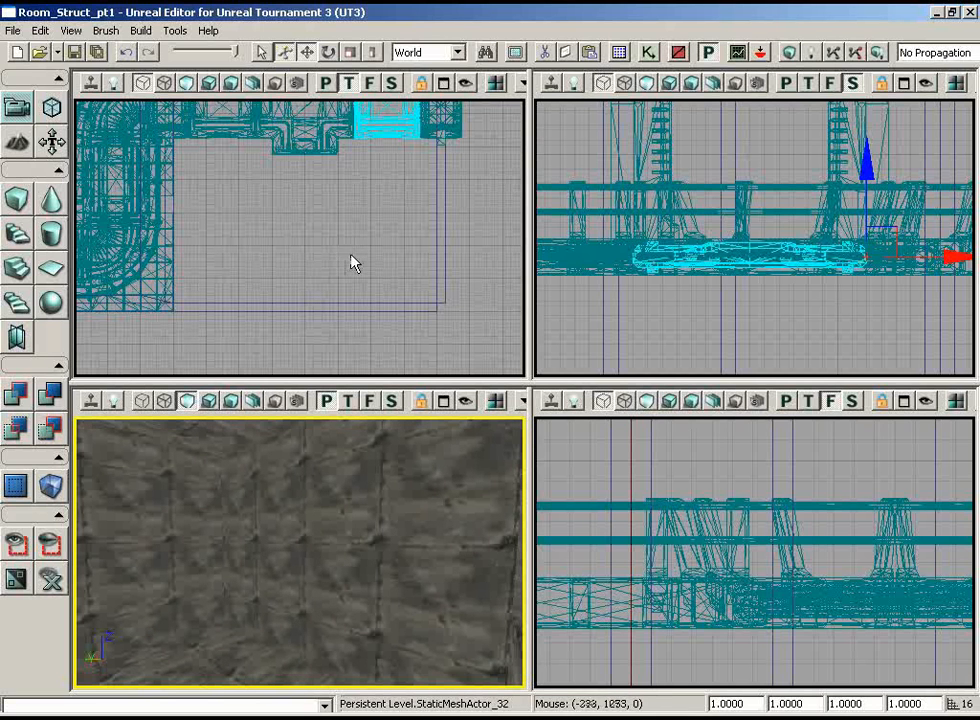
- Load the LT_Deco.upk package from the Environments folder into the Generic browser
left_click(619, 52)
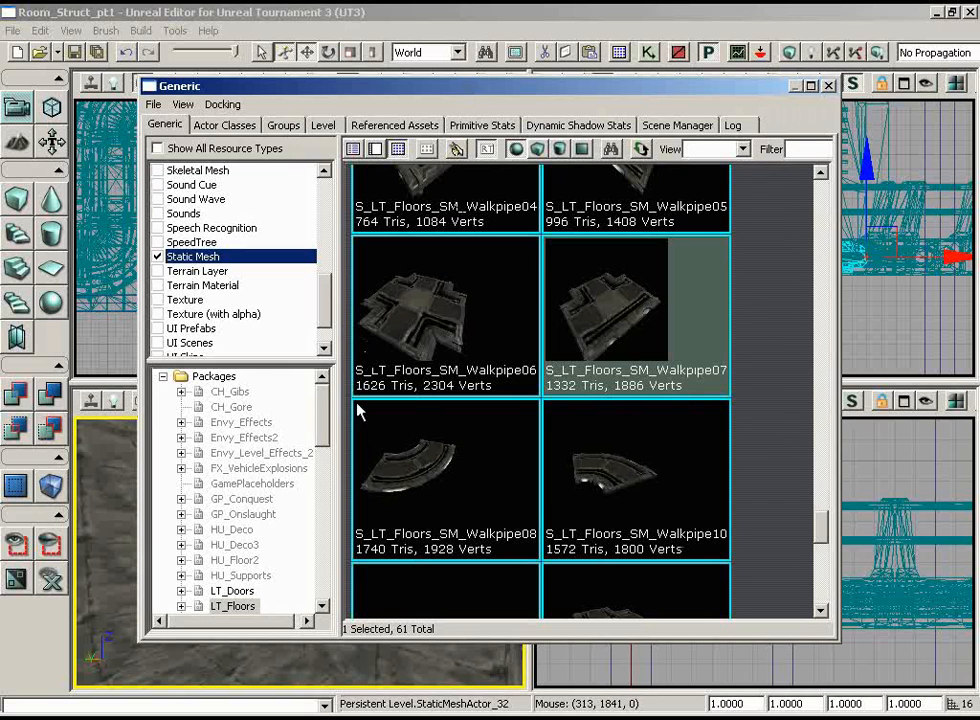
left_click_drag(322, 405, 322, 422)
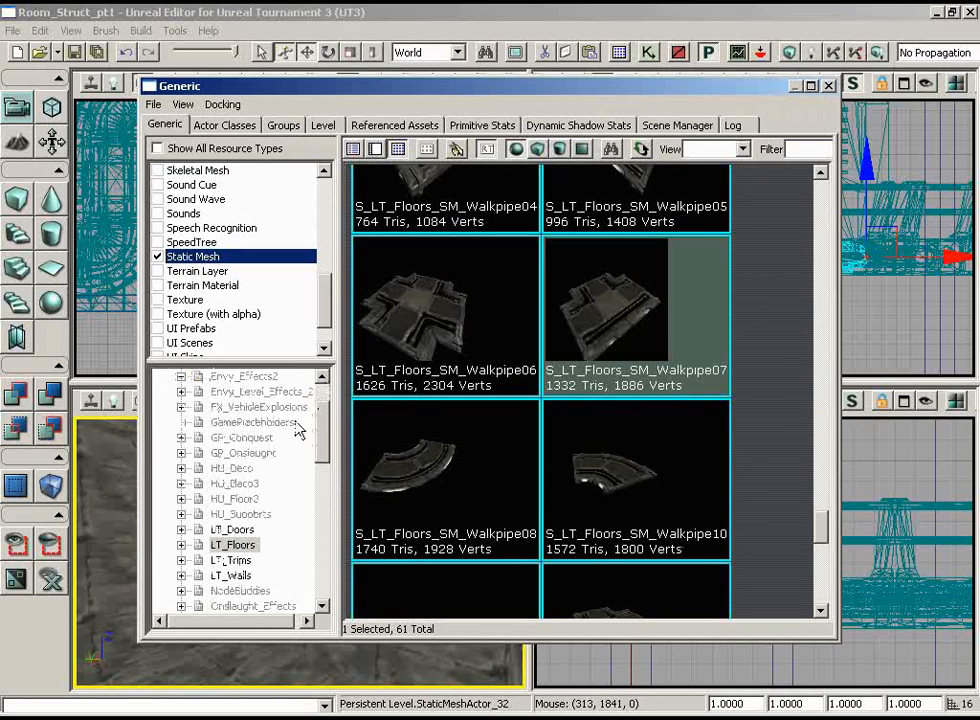
left_click(153, 104)
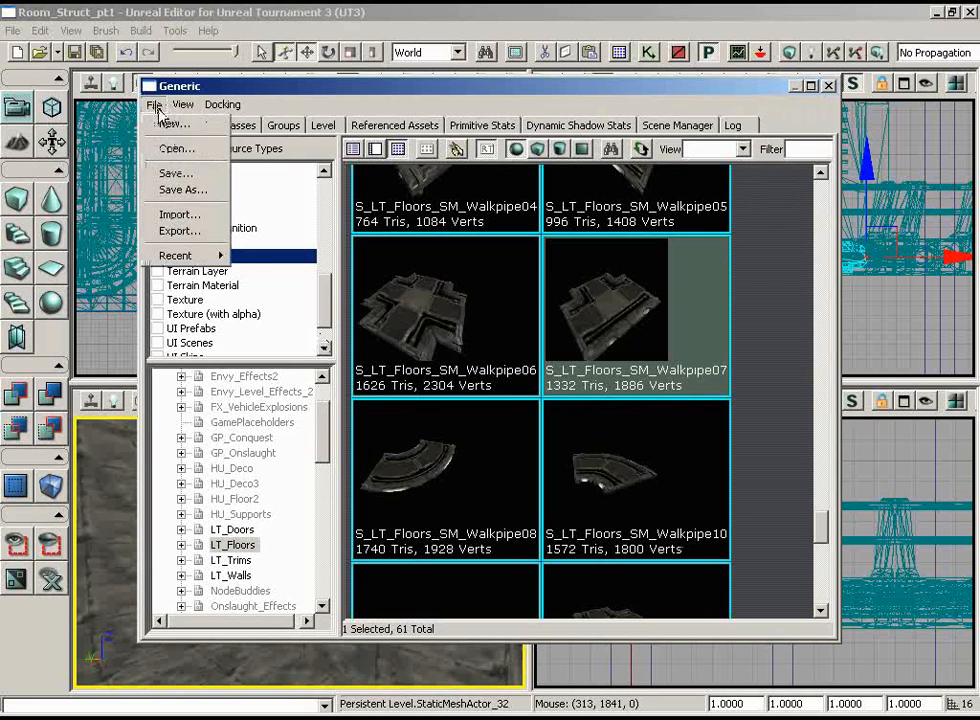
left_click(178, 148)
left_click(479, 296)
key("l")
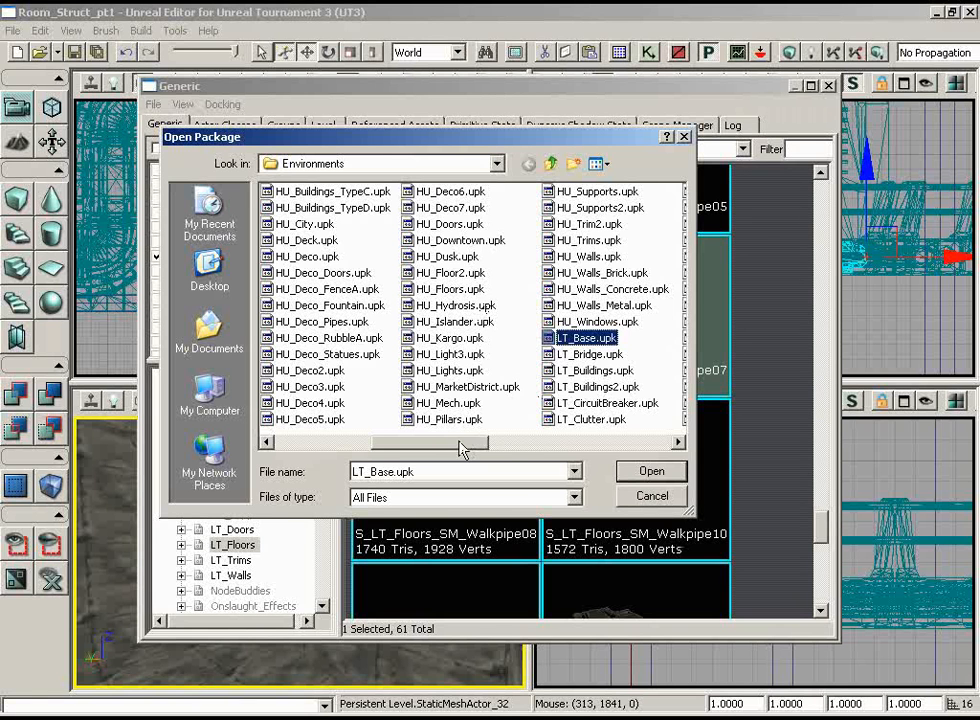
left_click_drag(461, 445, 499, 443)
left_click(588, 191)
left_click(651, 471)
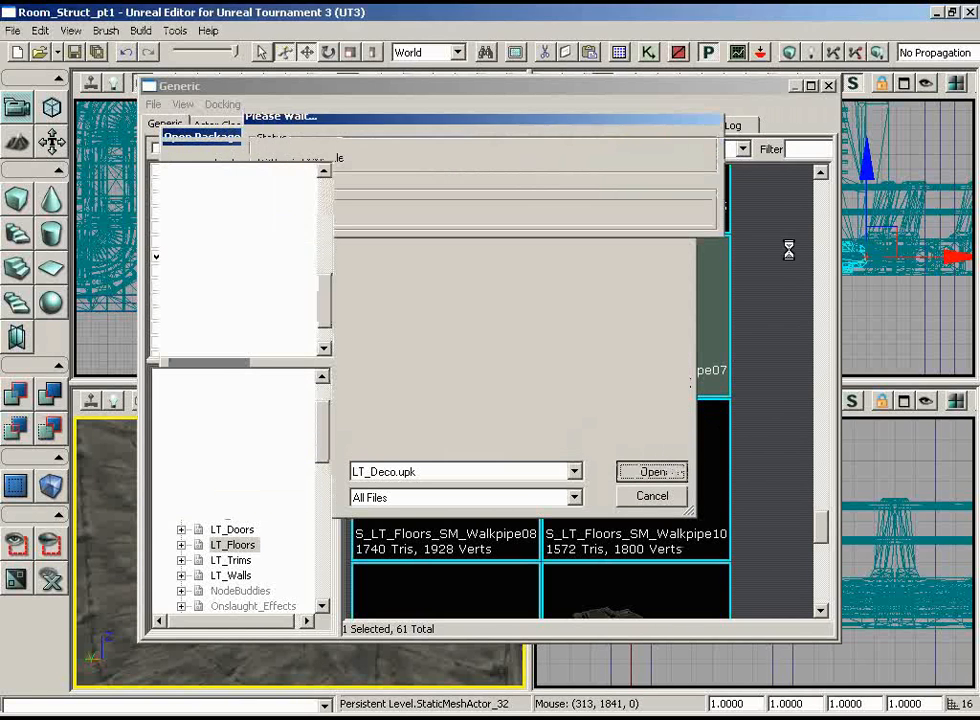
- Add the S_LT_Deco_SM_Frame_01b static mesh to the side room and bring it into view in plan
left_click_drag(812, 445, 822, 220)
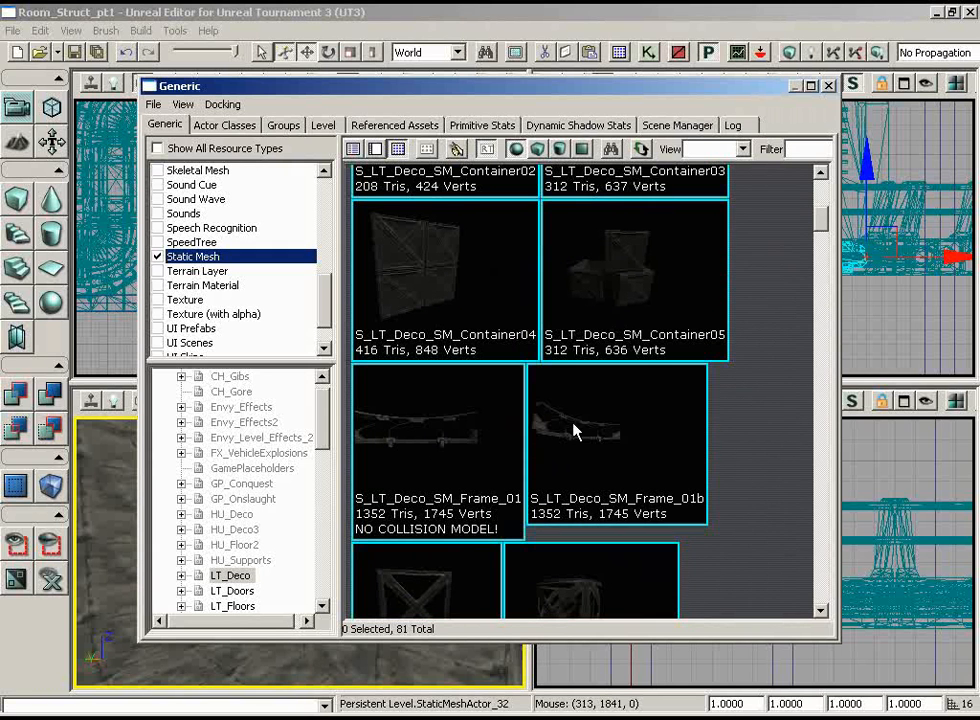
left_click(630, 484)
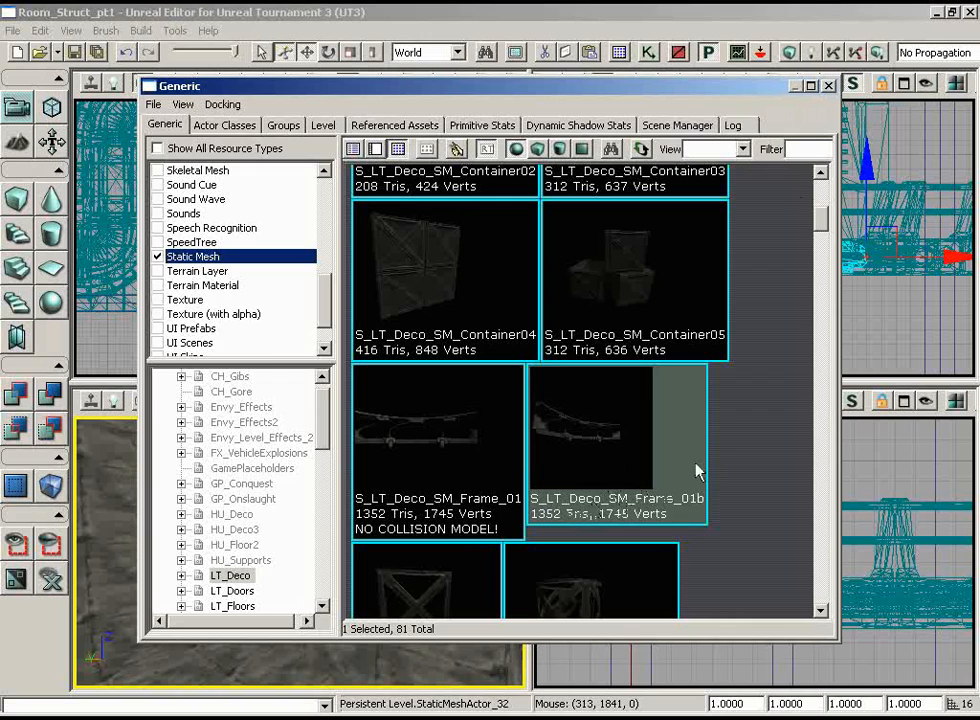
left_click(830, 86)
left_click_drag(271, 231, 226, 261)
right_click_drag(305, 475, 293, 560)
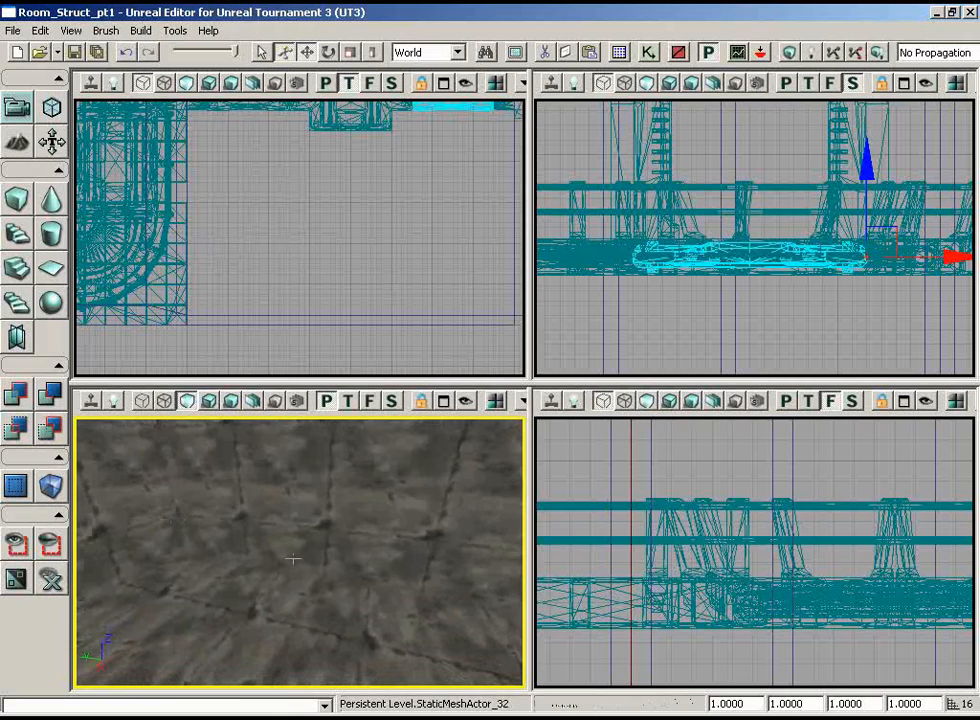
right_click(206, 588)
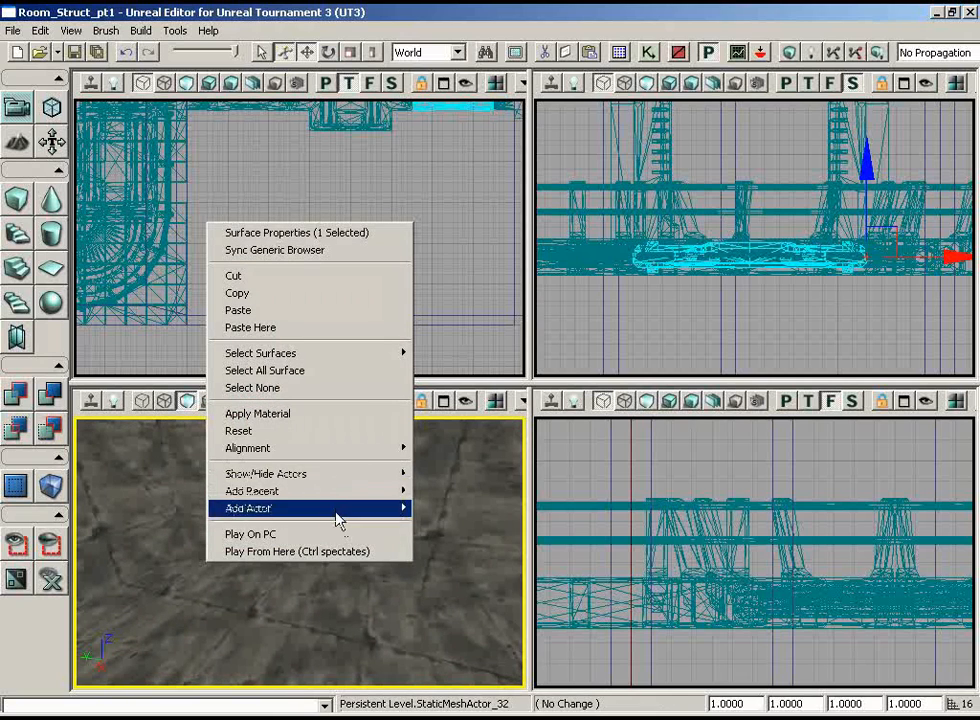
mouse_move(338, 516)
left_click(477, 510)
right_click_drag(324, 370, 319, 260)
scroll(310, 300, "down", 4)
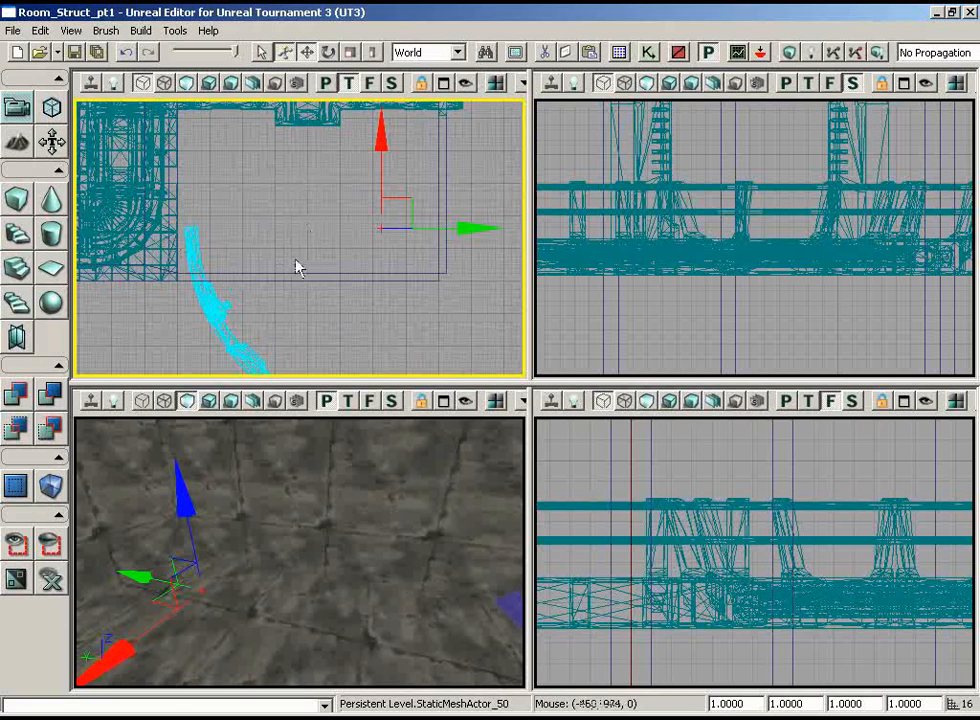
right_click_drag(422, 217, 340, 288)
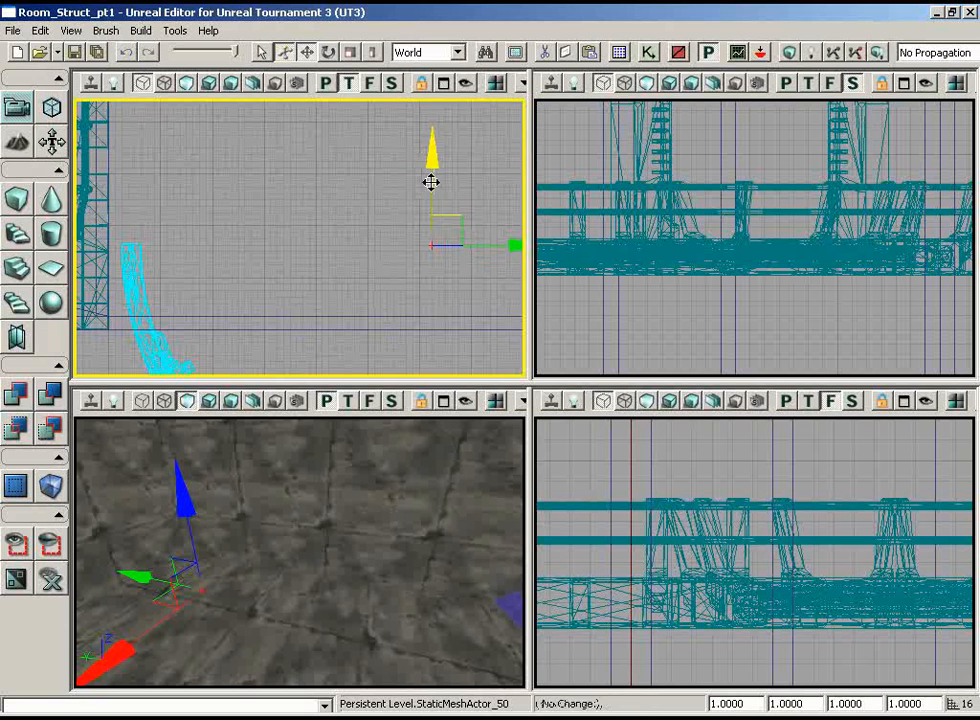
- Nudge the curved frame mesh along the X axis in plan, and check both of its ends against the walkway
left_click_drag(431, 182, 431, 158)
right_click_drag(328, 187, 276, 360)
scroll(322, 298, "down", 3)
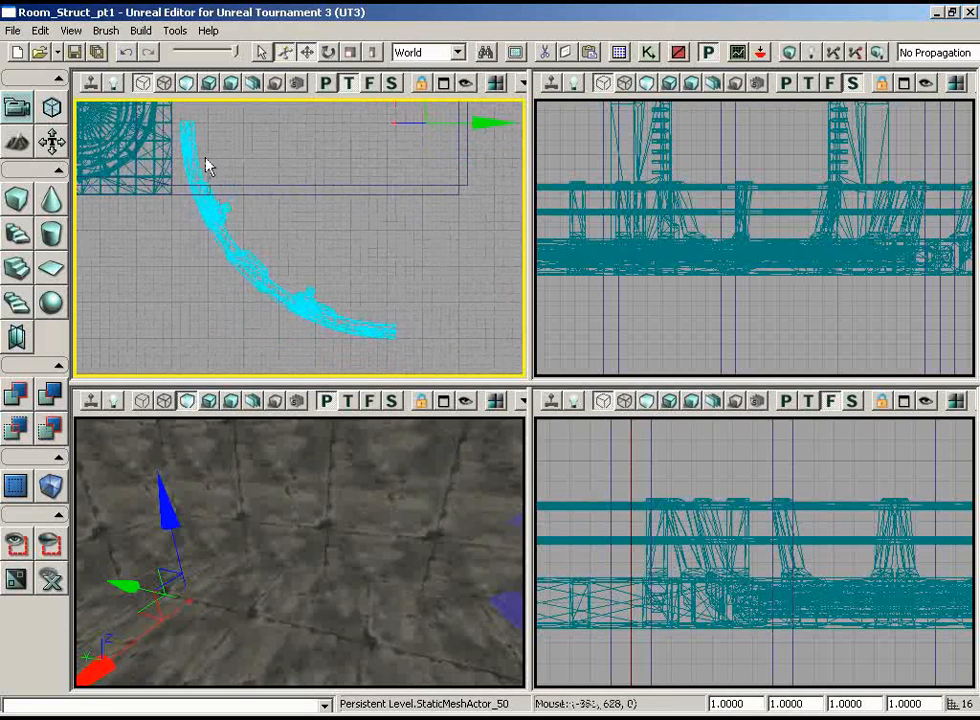
scroll(183, 187, "up", 2)
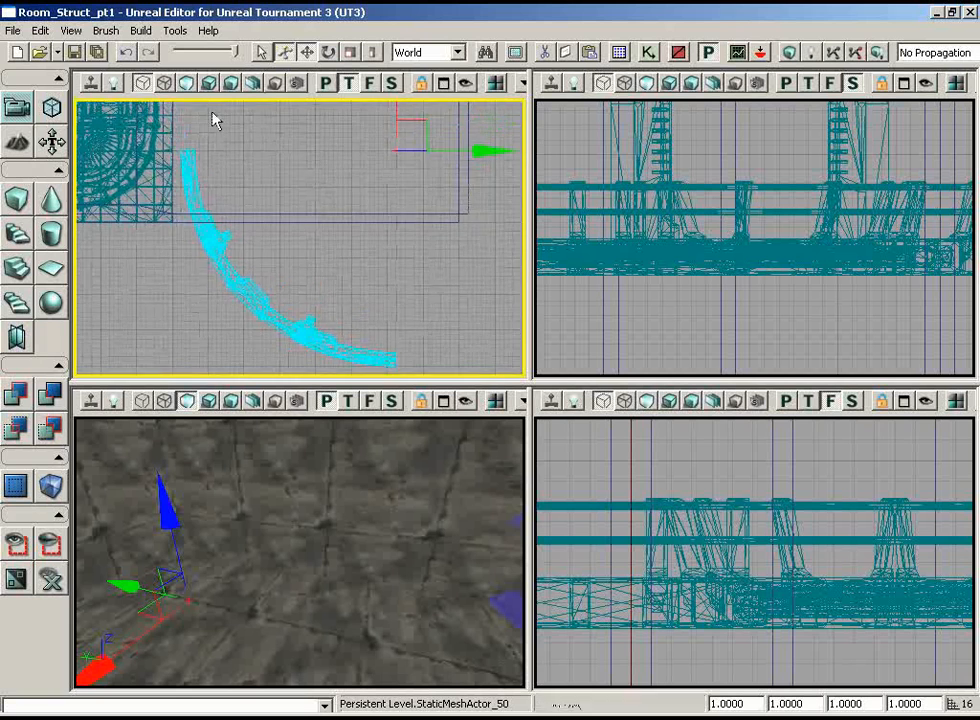
right_click_drag(212, 120, 372, 160)
scroll(372, 160, "down", 1)
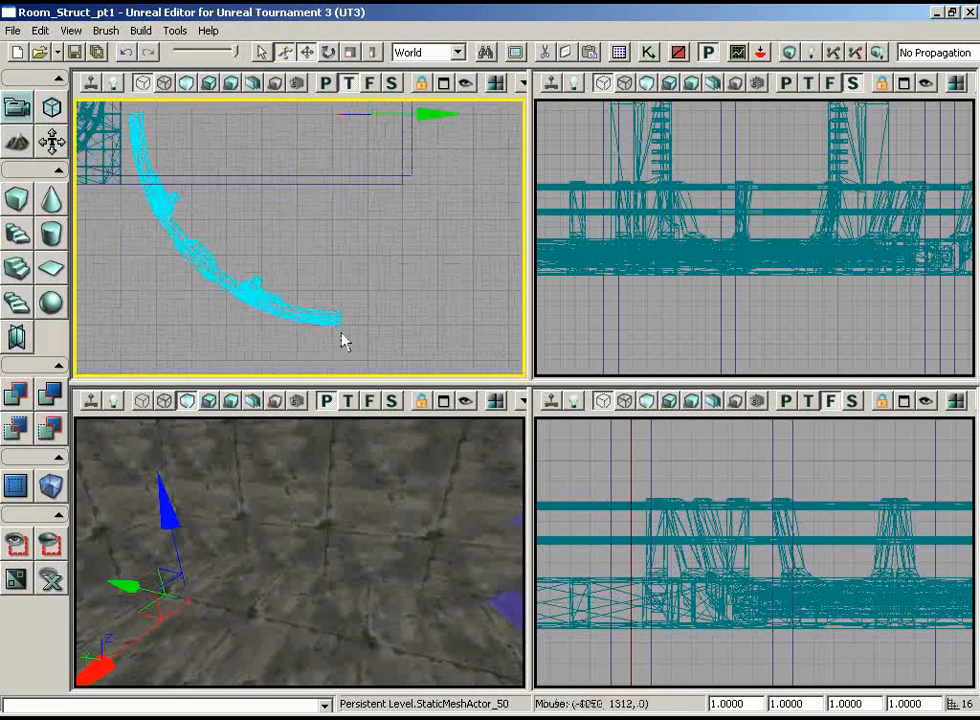
right_click_drag(341, 335, 212, 153)
scroll(336, 280, "up", 4)
scroll(289, 312, "up", 1)
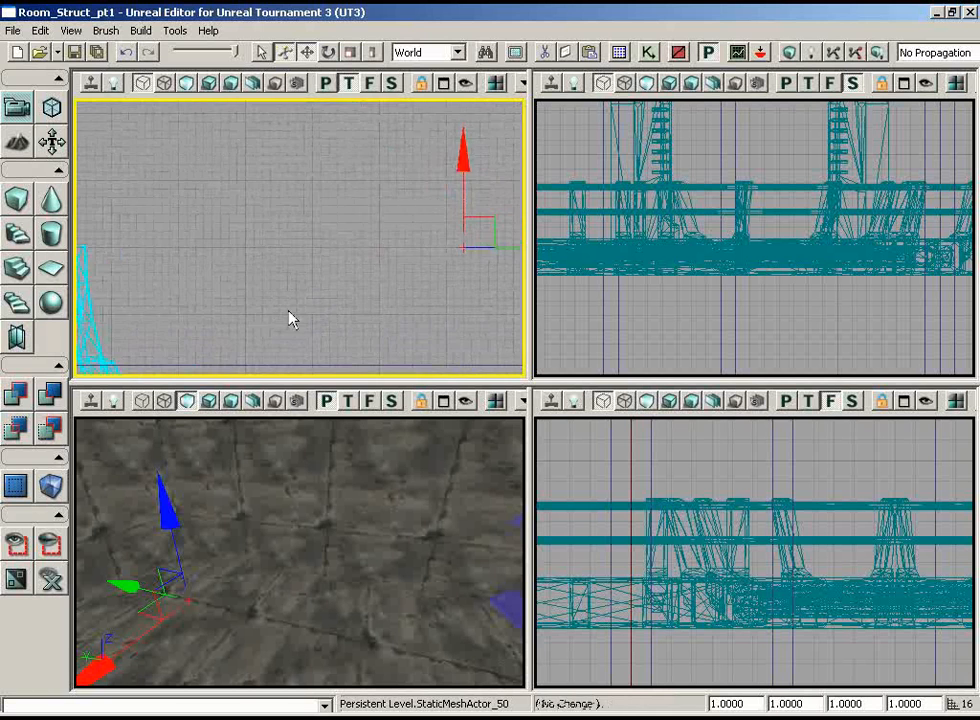
- Measure in plan the distance from the curved frame's end to its pivot
scroll(293, 319, "down", 1)
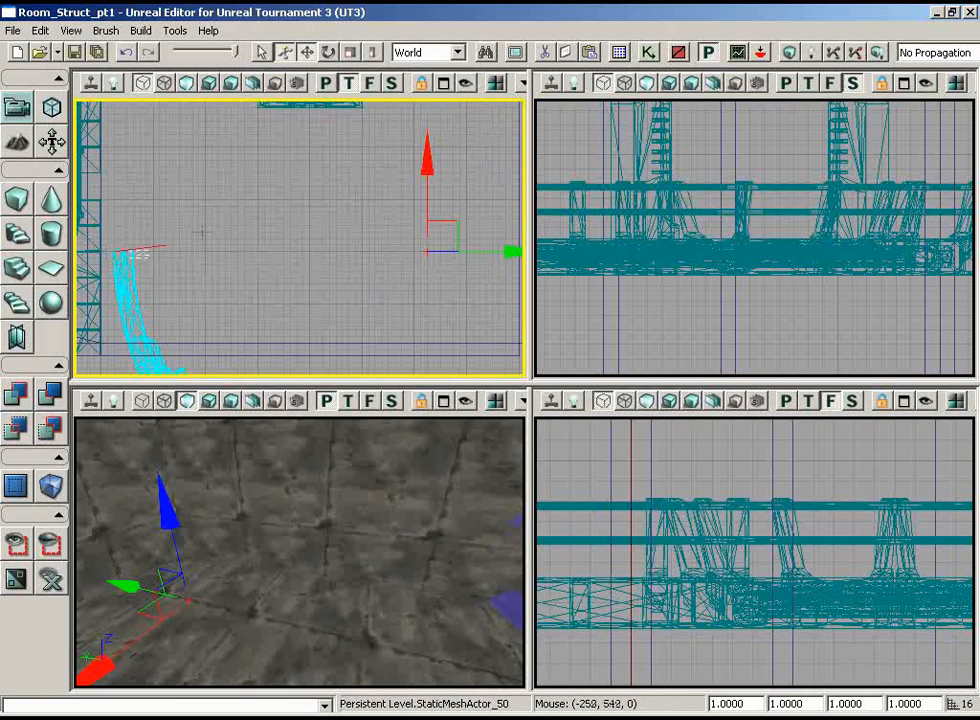
middle_click_drag(165, 246, 245, 250)
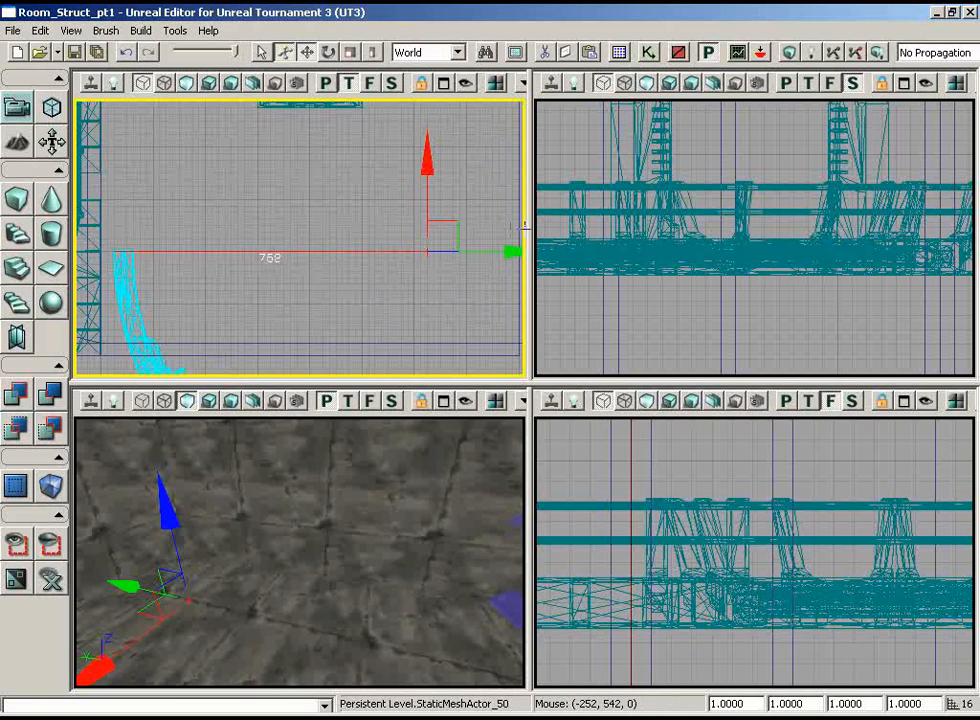
middle_click_drag(523, 227, 521, 226)
left_click_drag(186, 278, 199, 315)
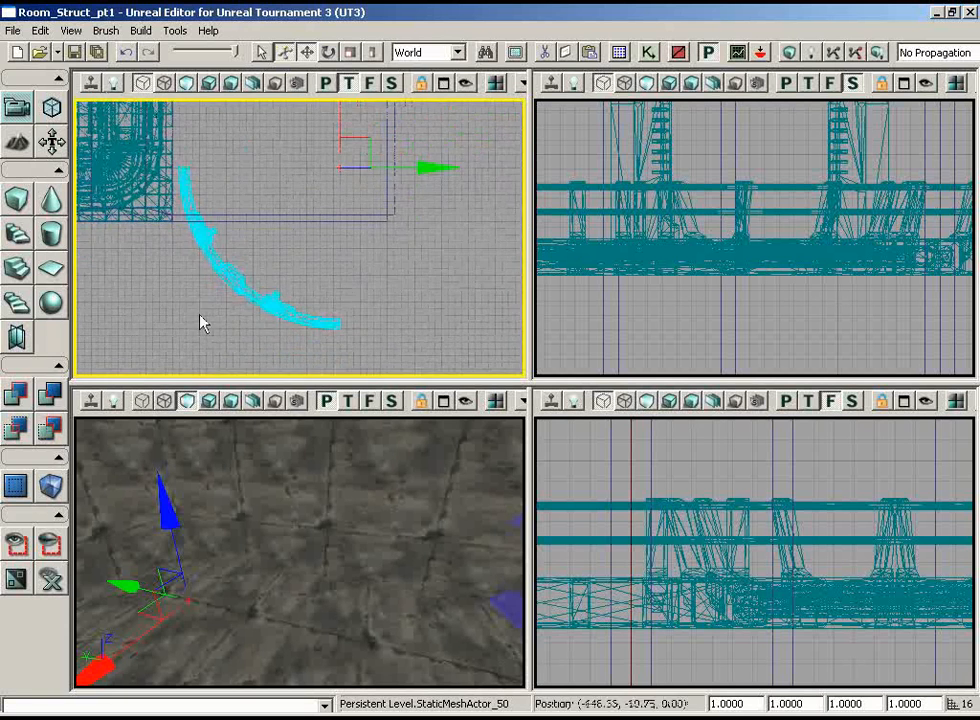
left_click_drag(200, 167, 225, 195)
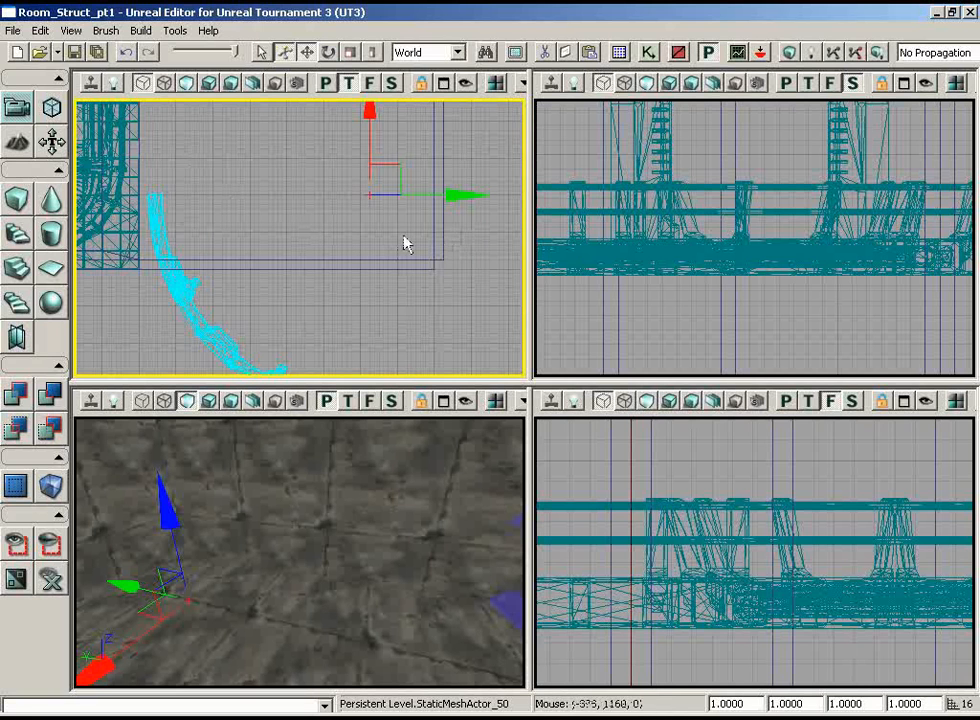
left_click_drag(405, 244, 300, 218)
- Switch to the Calculator and work out a trial scale ratio for the frame using 192
key("alt+Tab")
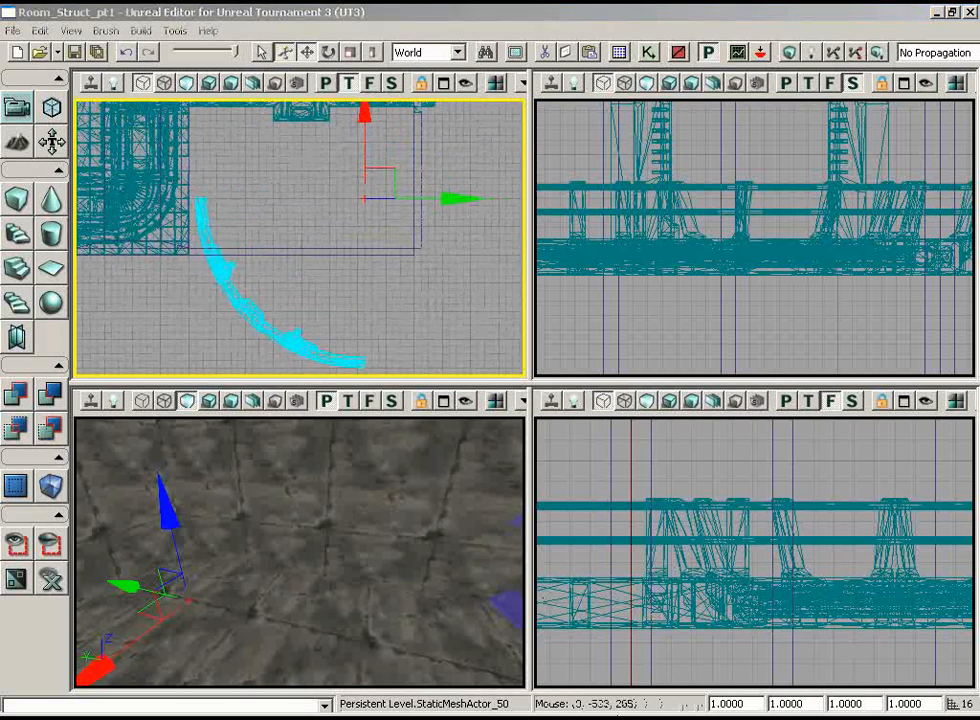
left_click_drag(380, 140, 639, 284)
left_click(670, 362)
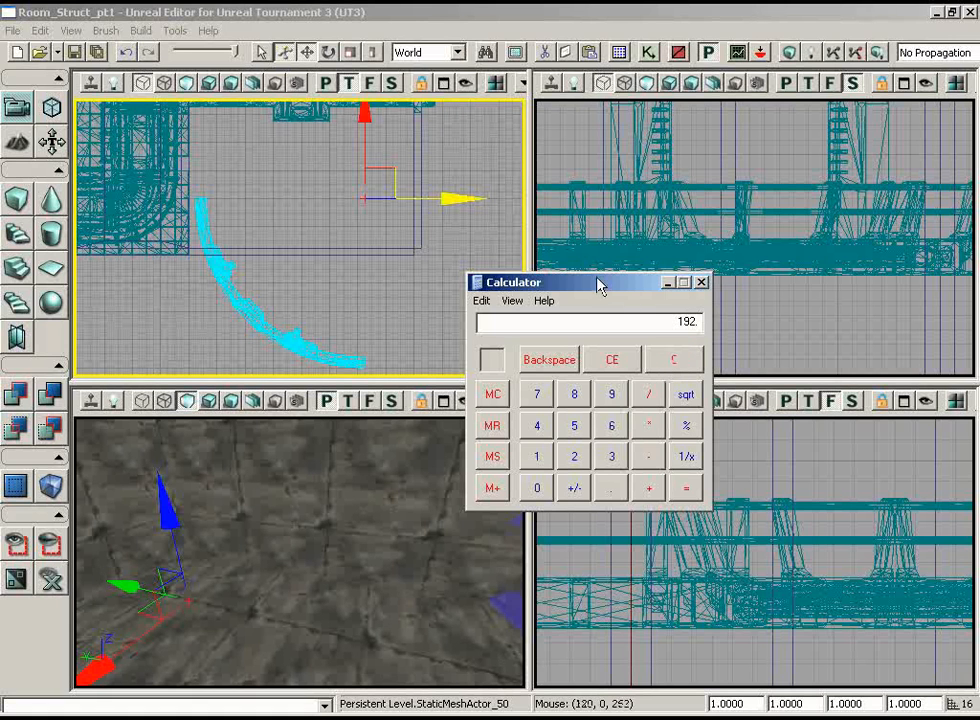
left_click_drag(598, 287, 657, 268)
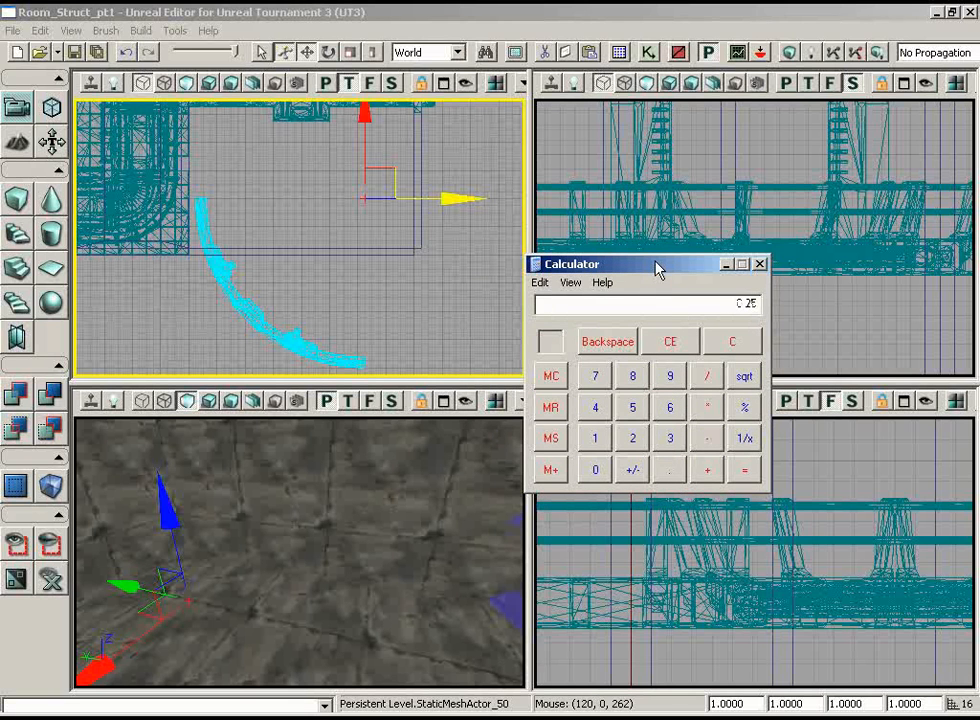
left_click(726, 264)
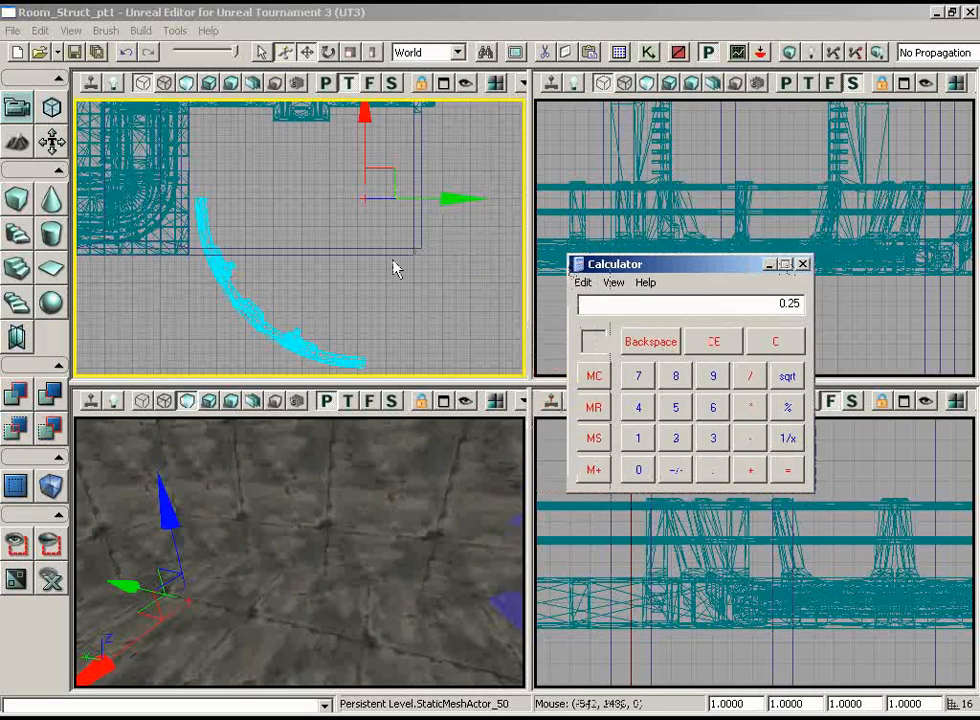
- Shift the frame sideways in plan until its end sits flush against the walkway's outer edge, and check the join in perspective
scroll(394, 267, "up", 3)
scroll(313, 188, "down", 3)
left_click_drag(320, 241, 187, 192)
scroll(275, 188, "up", 1)
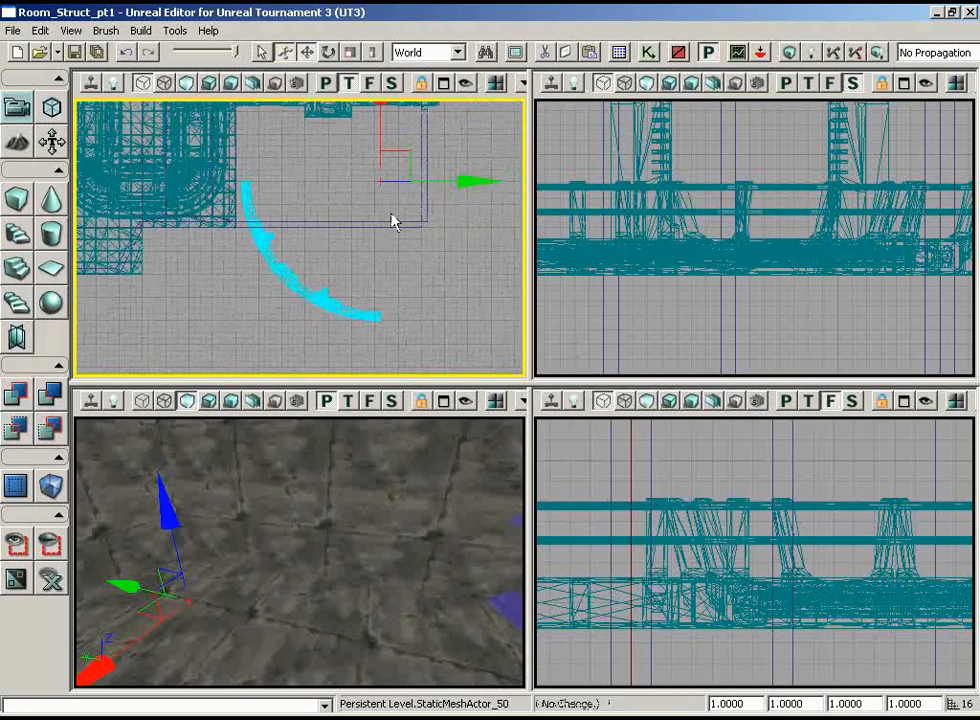
left_click_drag(391, 213, 504, 232)
right_click_drag(232, 588, 359, 578)
left_click_drag(243, 303, 248, 270)
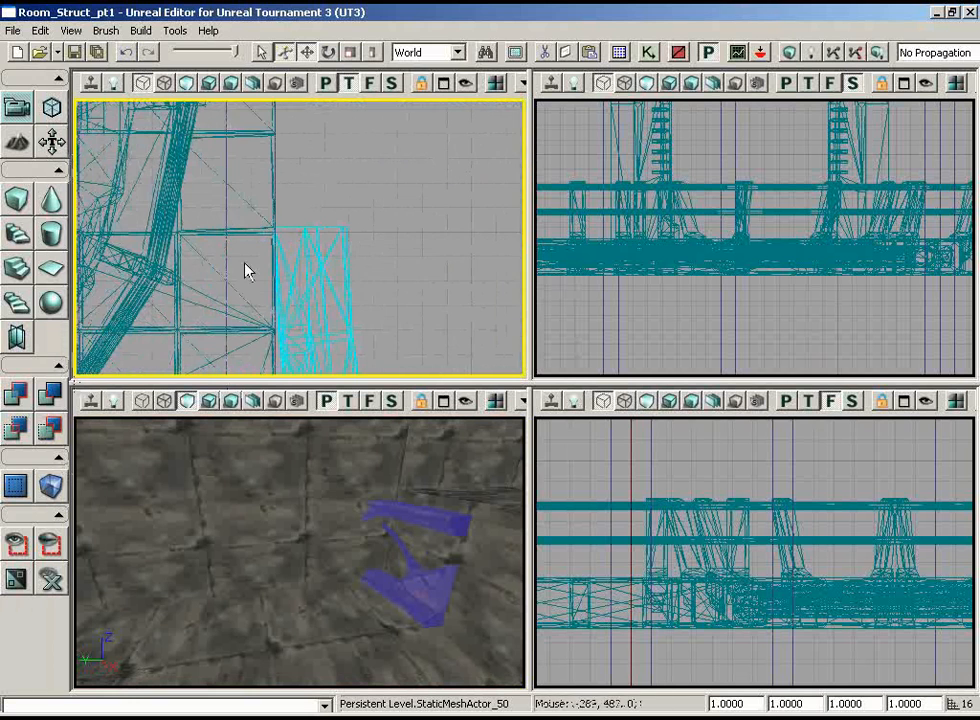
right_click_drag(255, 490, 526, 586)
left_click_drag(526, 586, 388, 428)
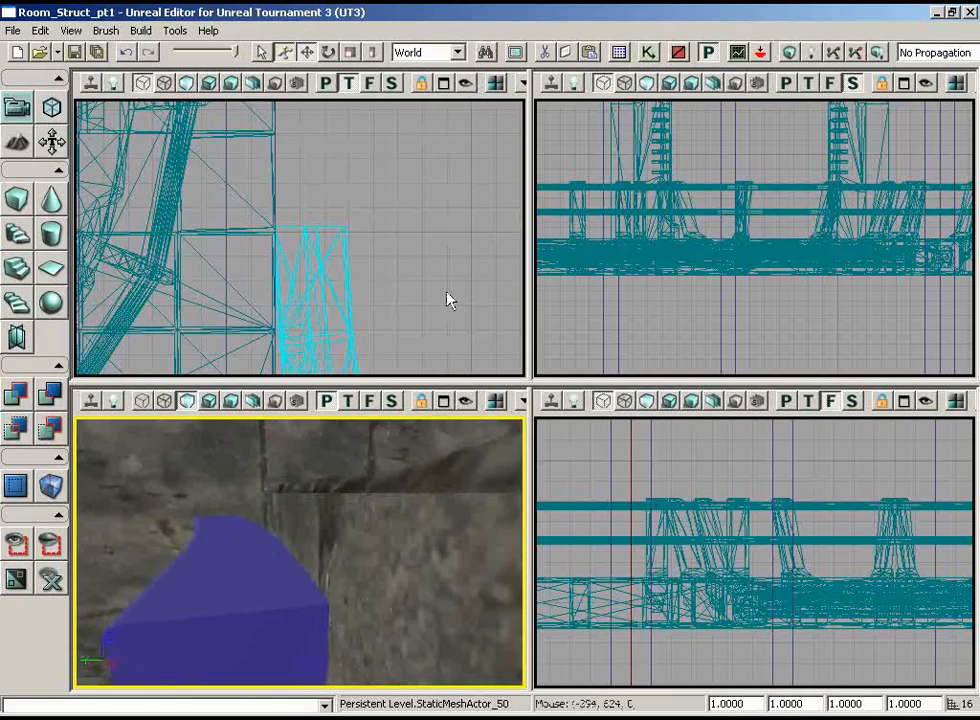
scroll(447, 300, "down", 6)
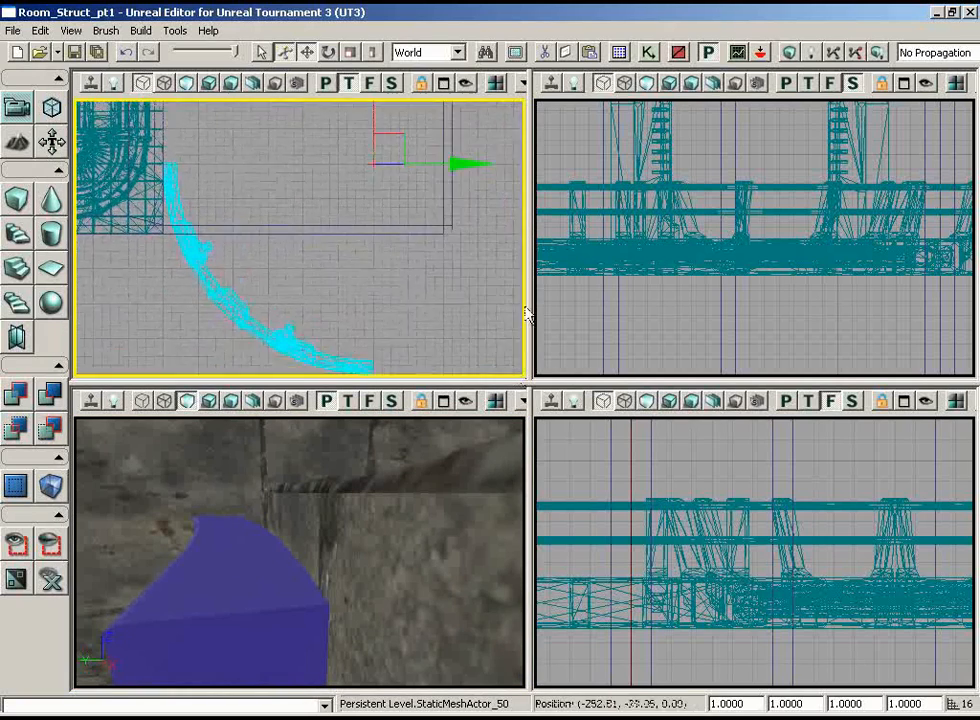
left_click_drag(527, 314, 453, 313)
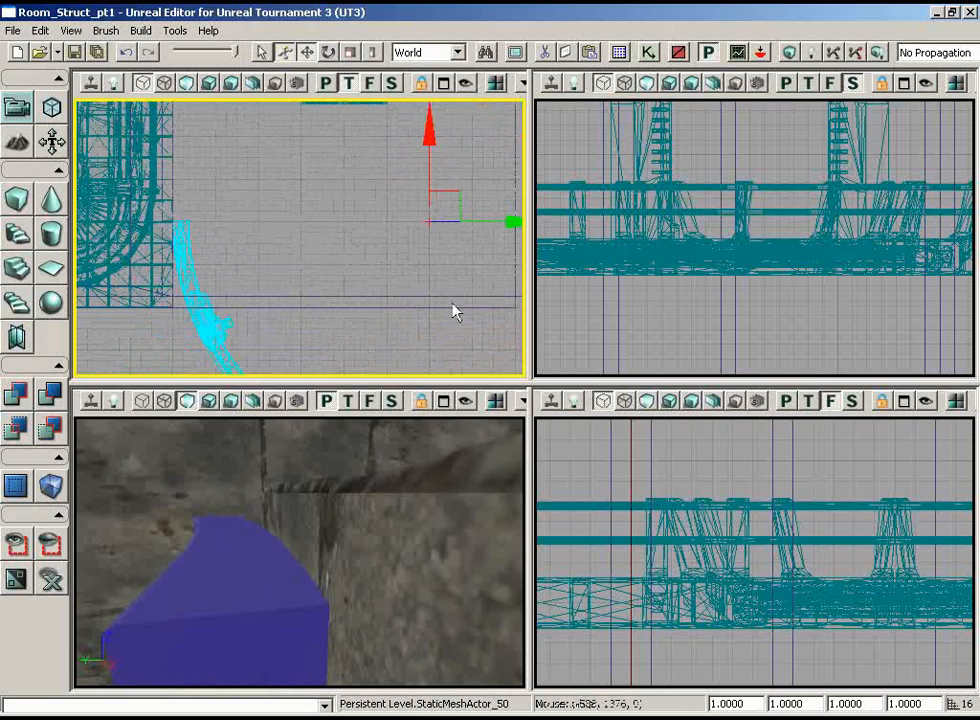
- Switch to the Calculator and work out the two-thirds scale factor (0.6667) for the frame
key("alt+Tab")
left_click(765, 343)
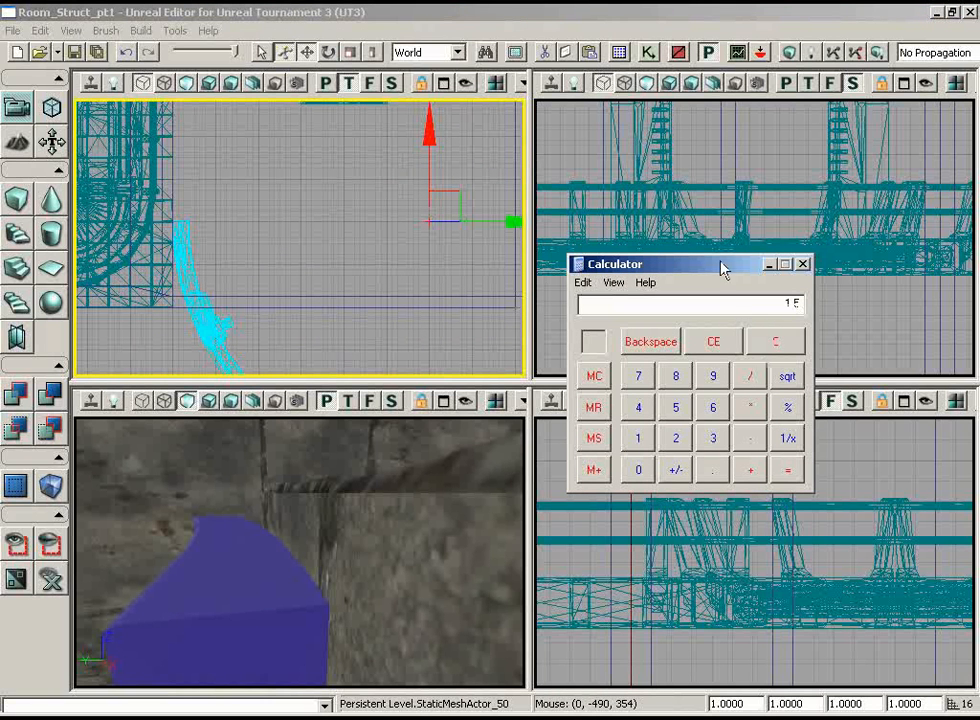
left_click(784, 346)
key("Return")
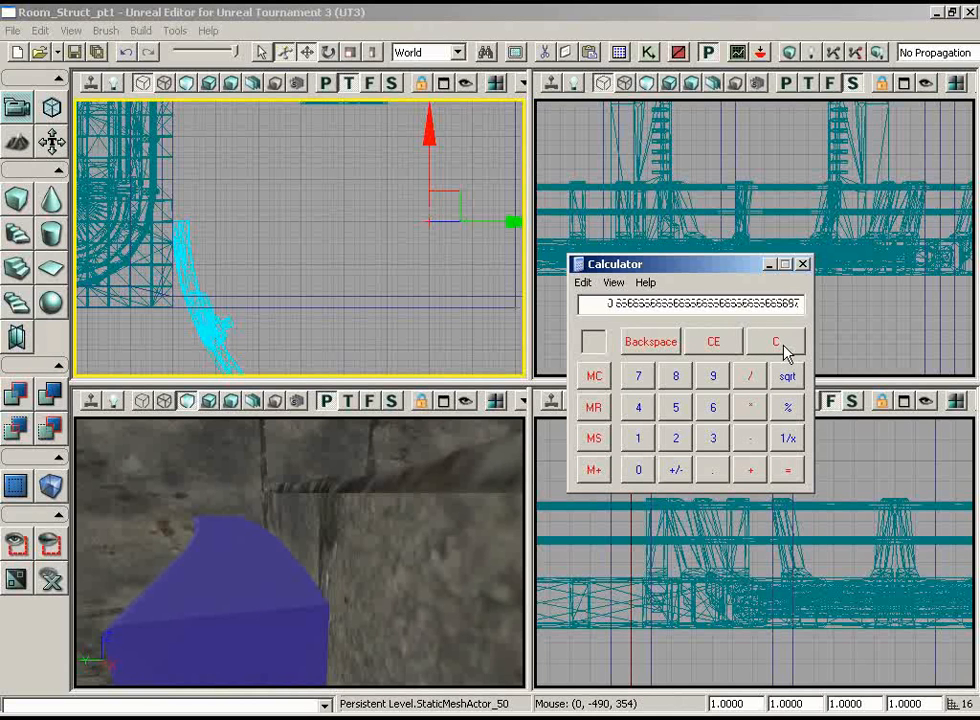
left_click_drag(683, 265, 742, 265)
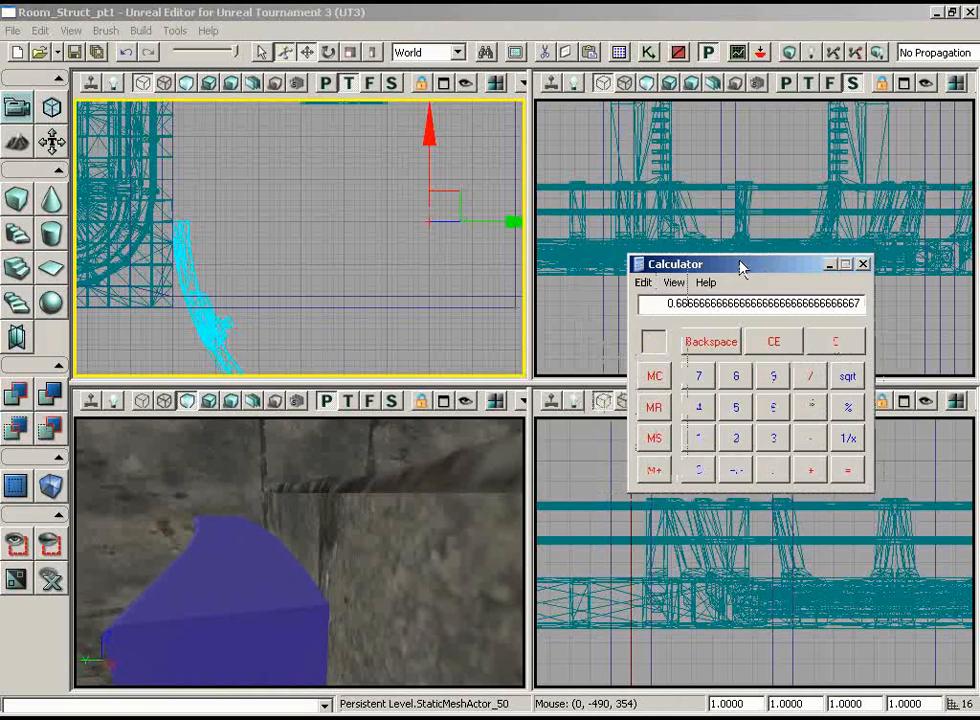
- Set the curved frame mesh's overall draw scale to 0.6667
left_click_drag(433, 328, 420, 288)
scroll(430, 265, "down", 6)
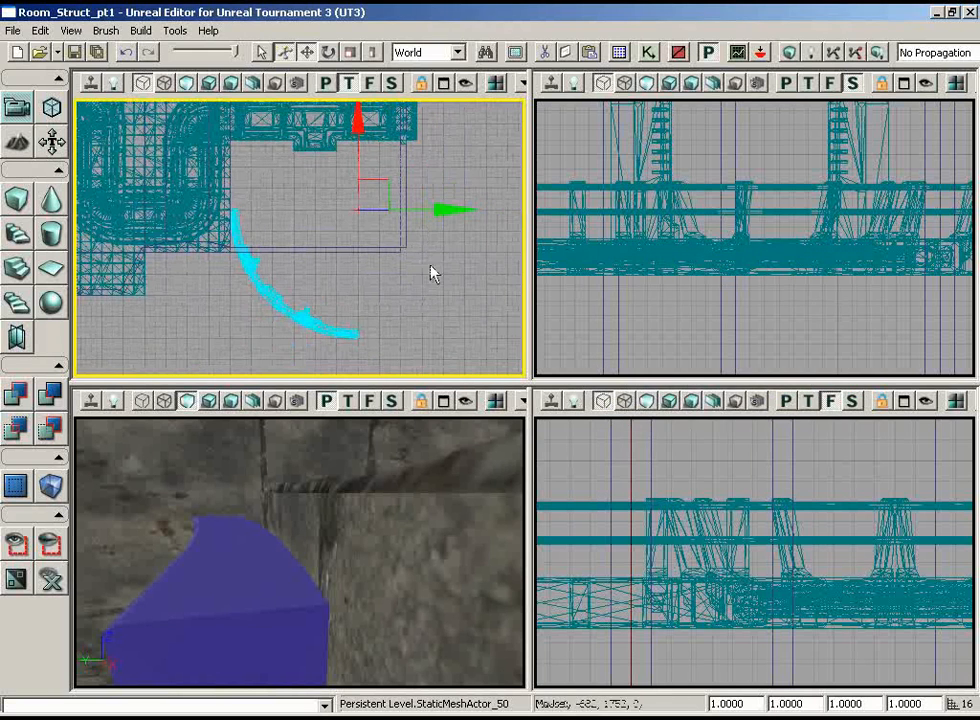
left_click(660, 712)
left_click(590, 527)
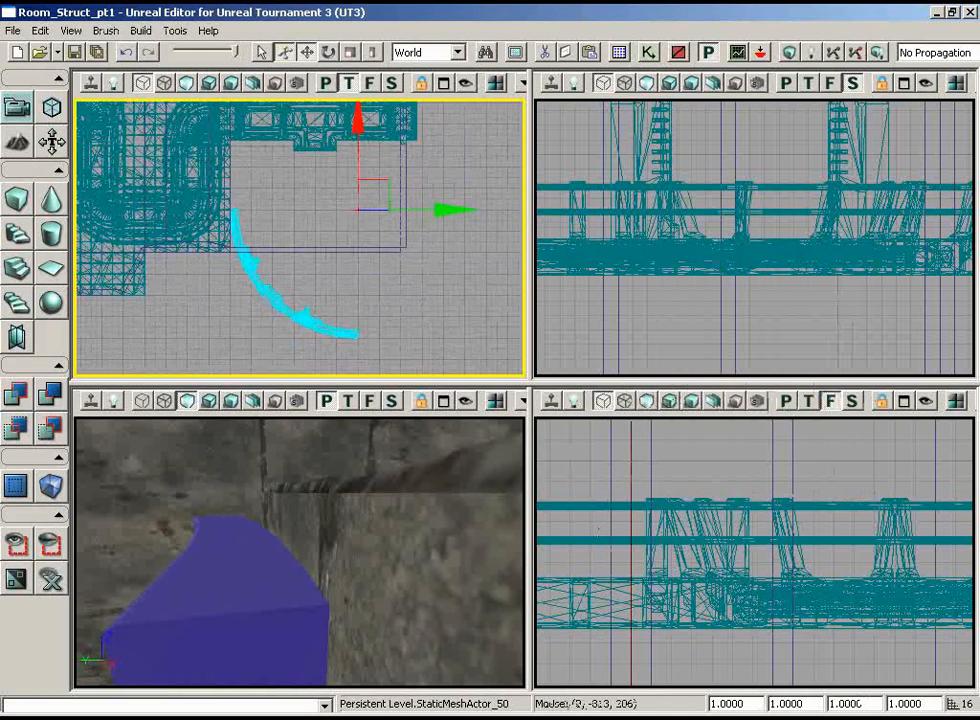
double_click(740, 698)
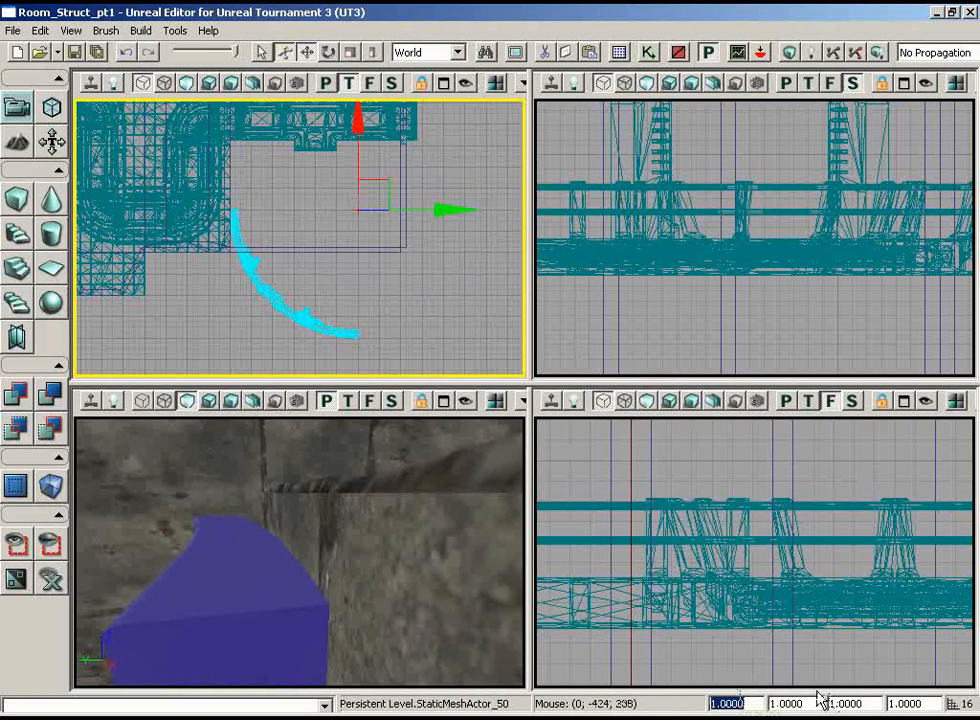
key("Return")
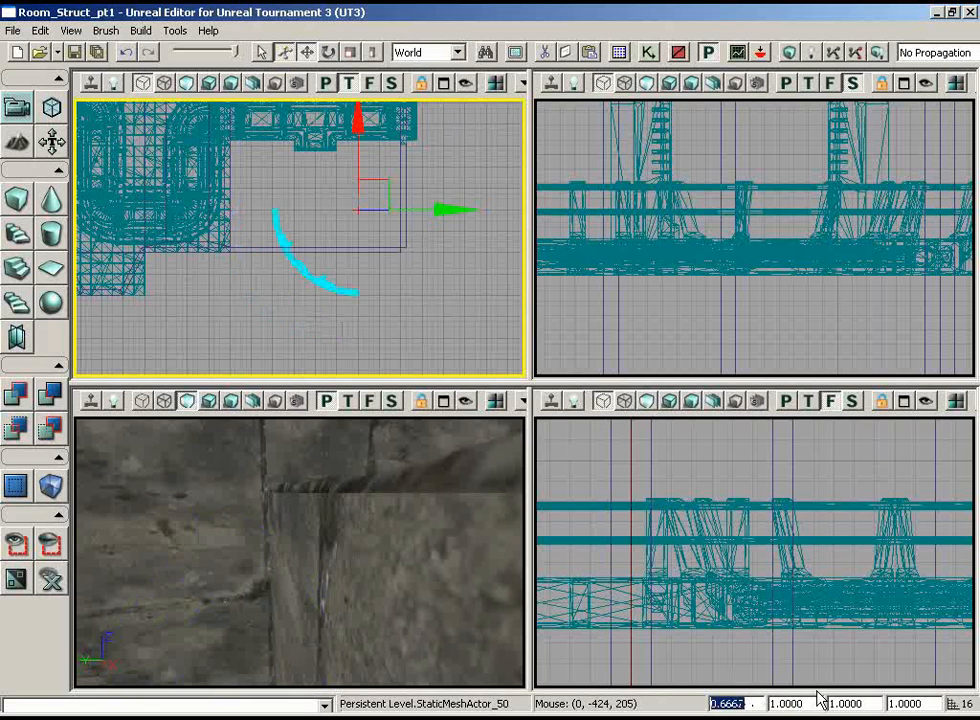
- Move the scaled frame back against the walkway's edge and duplicate it rotated a quarter turn to form a half circle
scroll(293, 230, "up", 4)
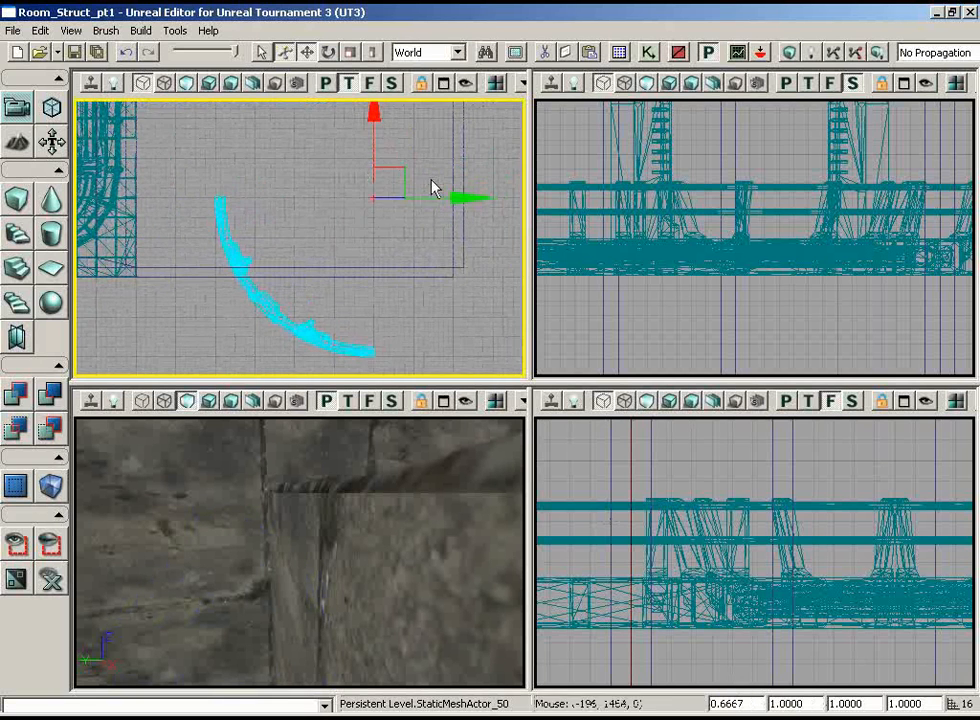
left_click_drag(421, 193, 168, 193)
key("space")
left_click(389, 354)
left_click_drag(389, 354, 465, 314)
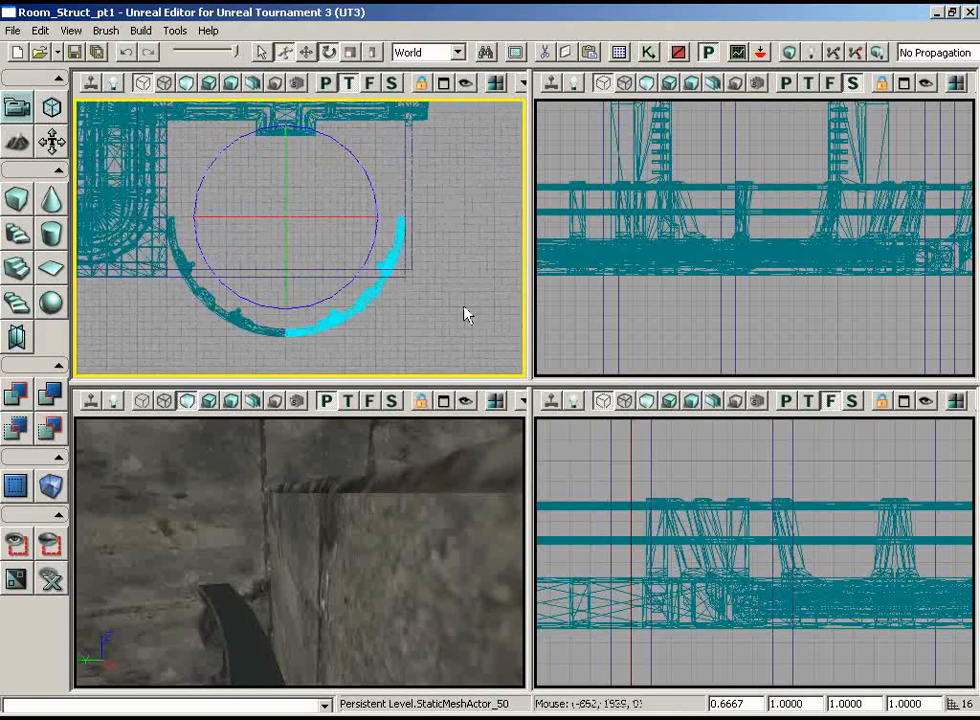
right_click_drag(290, 486, 283, 527)
left_click_drag(448, 370, 305, 195)
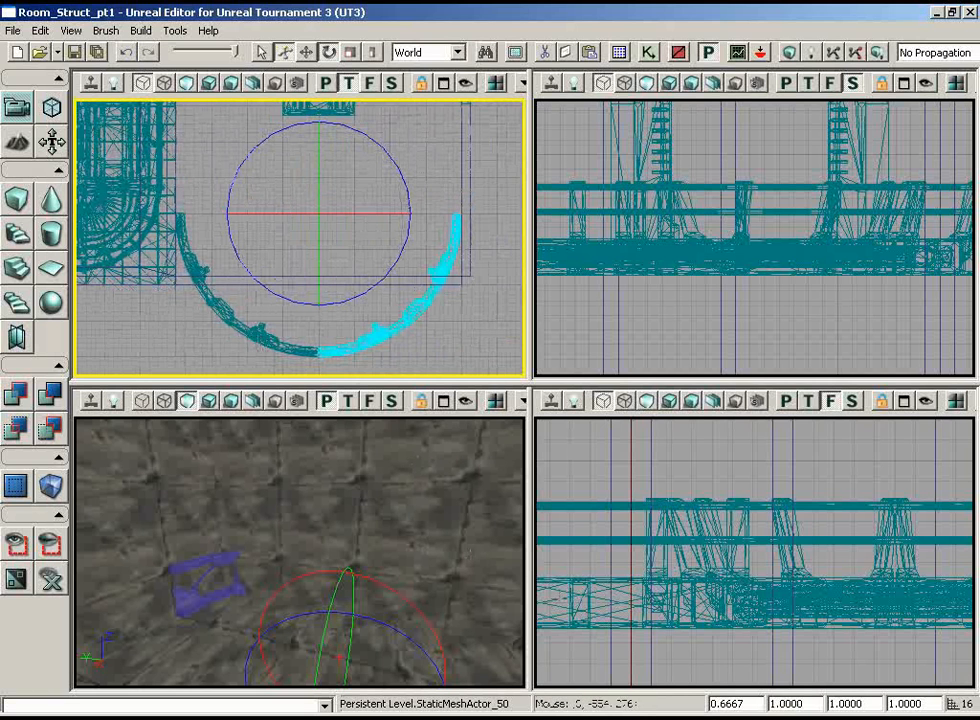
- Switch to the Calculator and halve the frame's scale factor by dividing it by 2
key("alt+Tab")
left_click_drag(773, 273, 737, 285)
type("/2=")
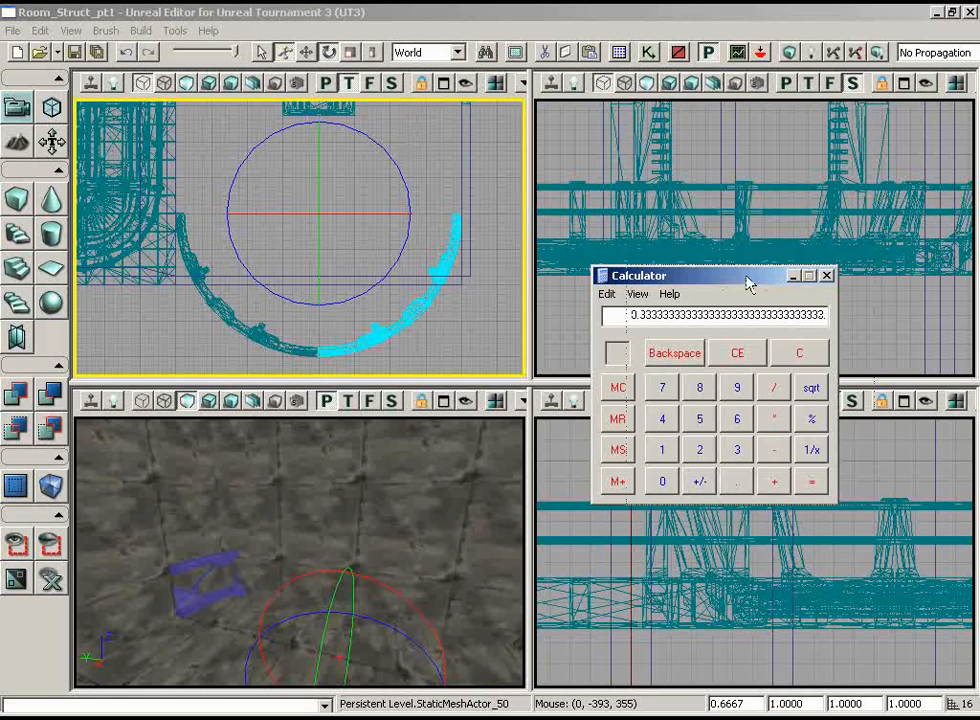
left_click_drag(746, 276, 833, 280)
- Select both curved frame meshes and set their overall draw scale to 0.33333333333333333333333333333332
left_click(288, 342)
left_click(335, 349, "ctrl")
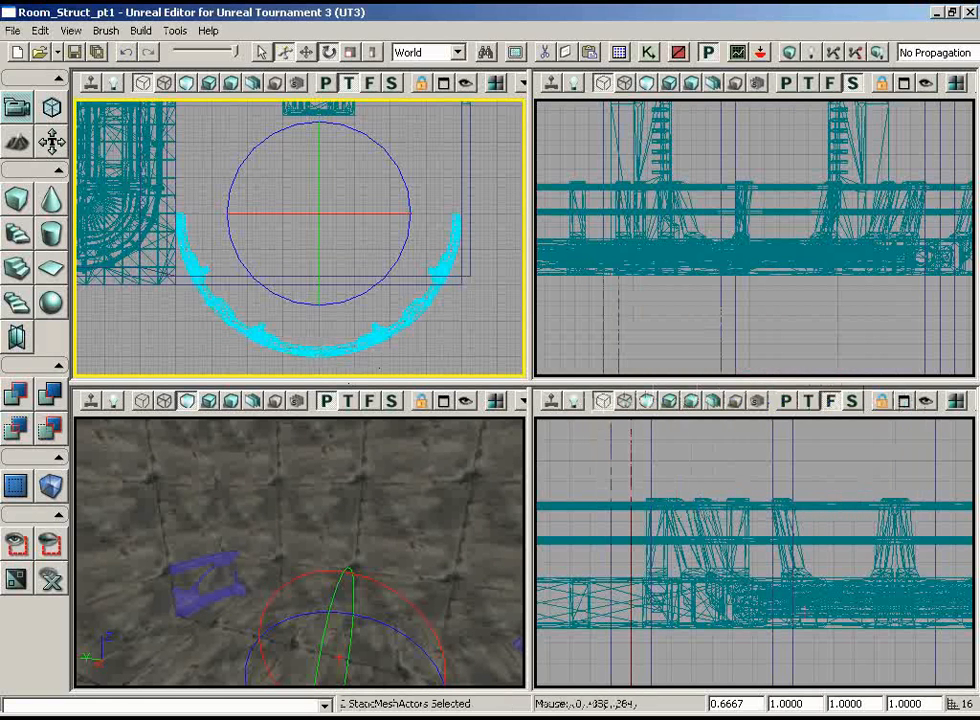
double_click(730, 711)
type("0.33333333333333333333333333333332")
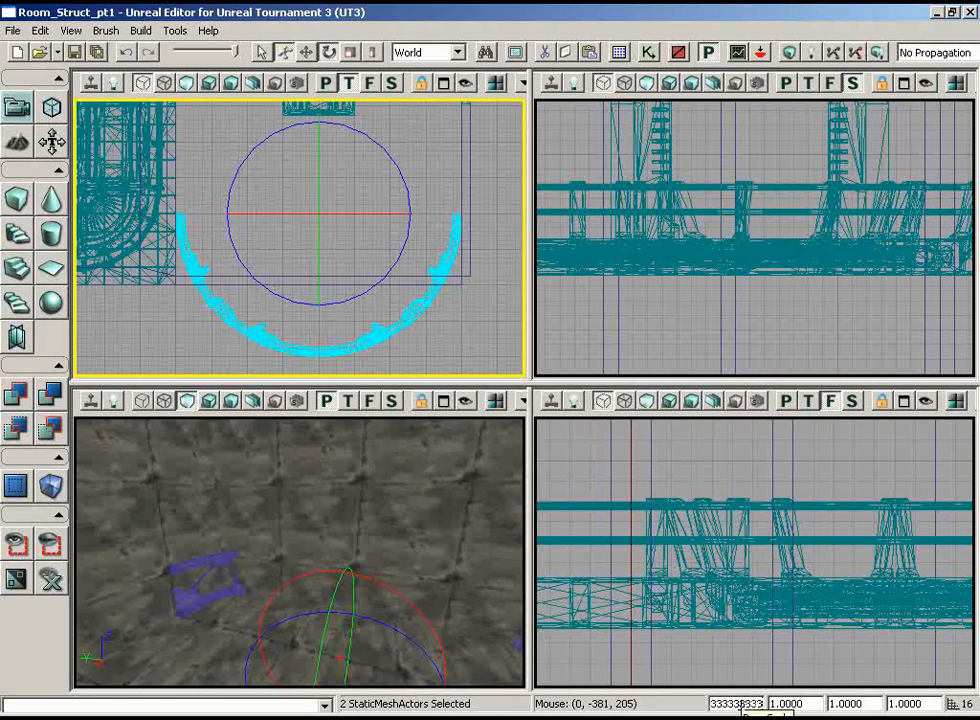
key("Return")
left_click_drag(434, 299, 402, 330)
- Move the half circle of frames clear of the room's wall and sideways against the walkway's outer edge
key("space")
key("space")
key("space")
mouse_move(345, 194)
left_mouse_down()
mouse_move(338, 205)
mouse_move(336, 182)
left_mouse_up()
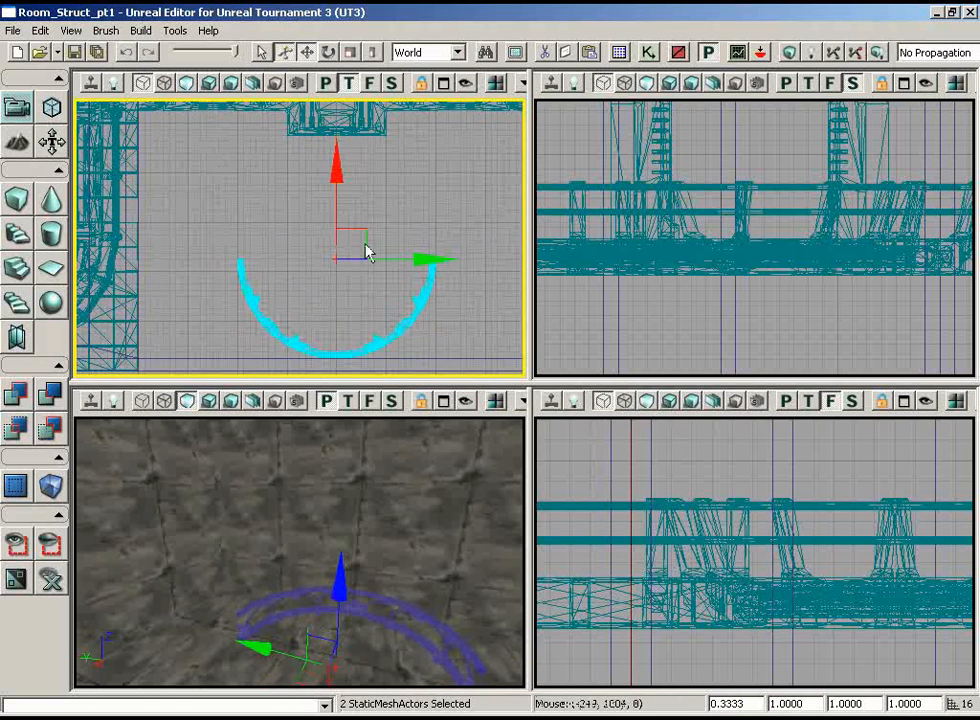
scroll(443, 332, "up", 2)
left_click_drag(443, 332, 421, 375)
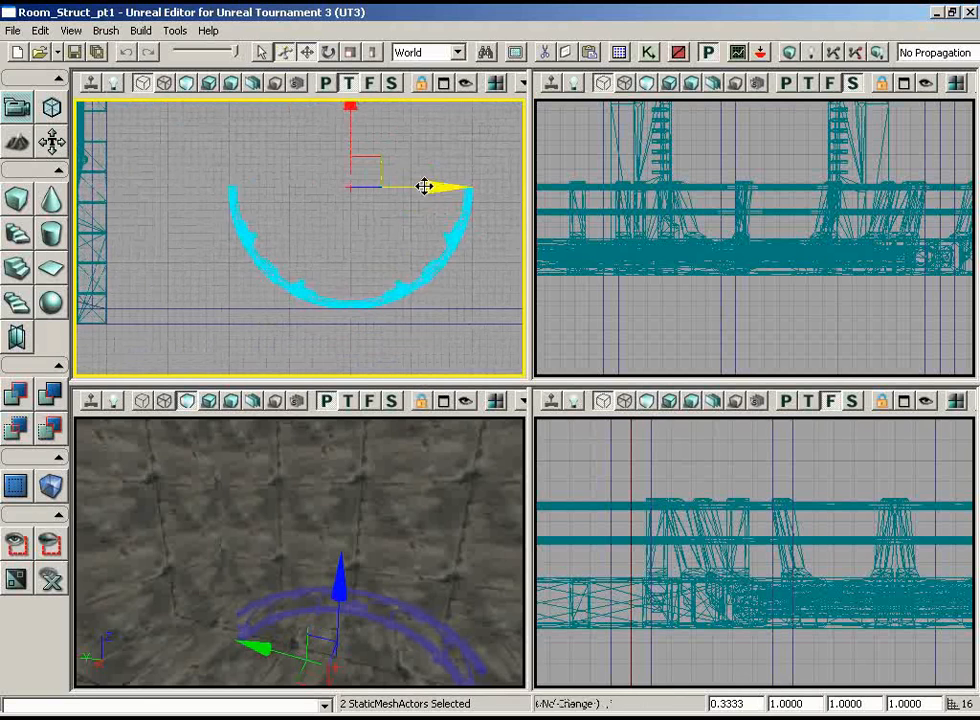
left_click_drag(424, 187, 214, 182)
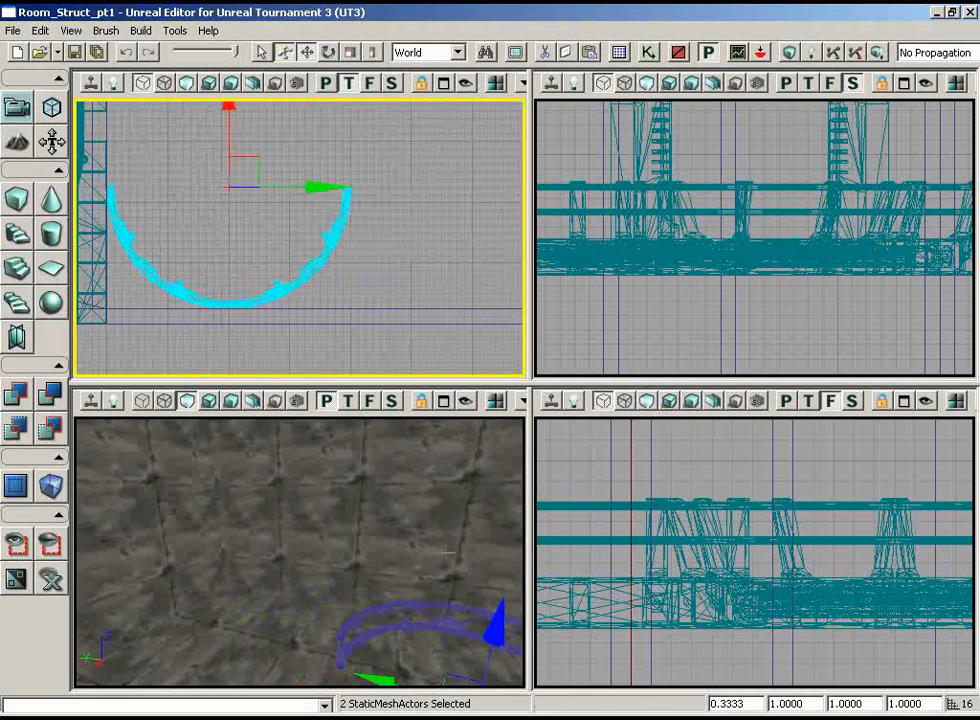
- Duplicate the half circle of frames 512 units along the Y axis, end to end with the original
left_click_drag(447, 552, 487, 643)
scroll(479, 140, "down", 4)
scroll(479, 140, "up", 1)
mouse_move(479, 137)
left_mouse_down()
mouse_move(519, 122)
mouse_move(465, 137)
left_mouse_up()
scroll(416, 162, "up", 1)
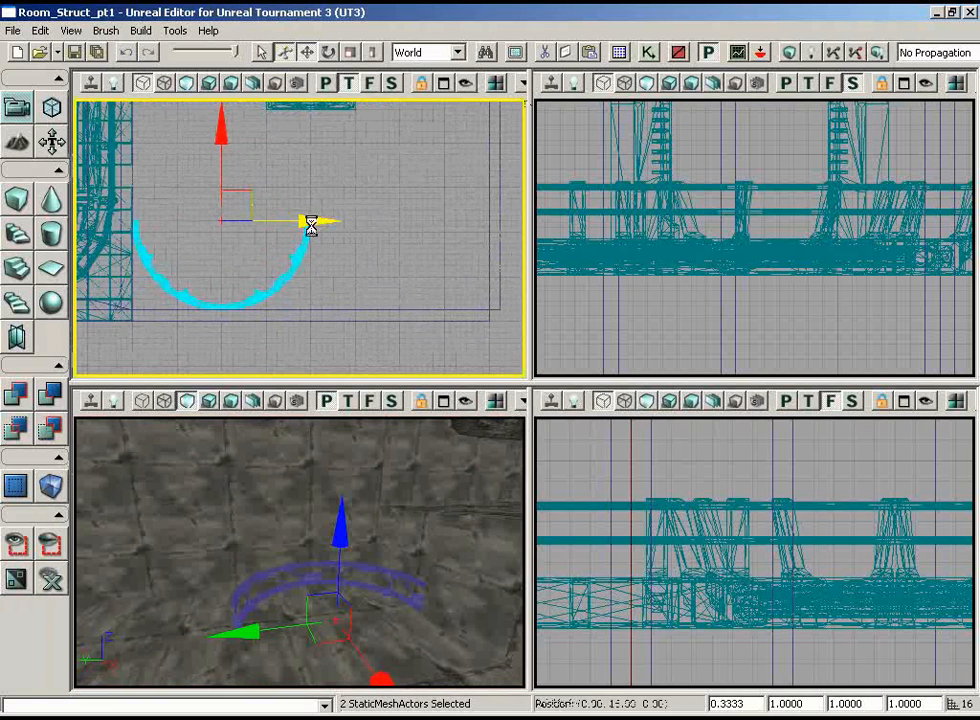
left_click_drag(311, 226, 524, 223, "alt")
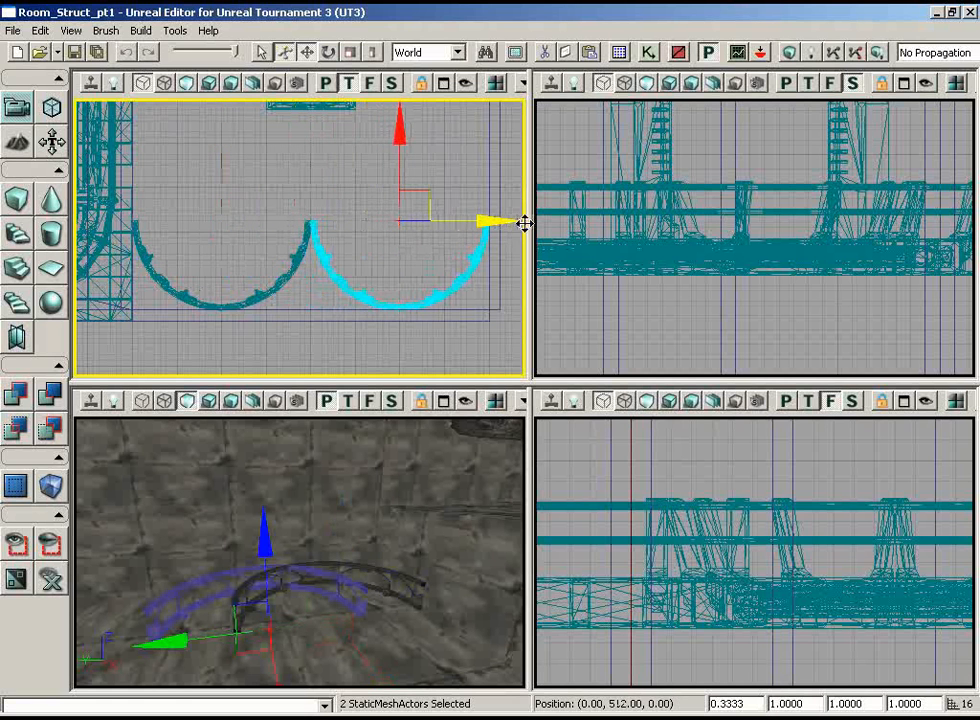
- Examine the joint between the two half circles of frames and their fit in the room from several views
left_click_drag(312, 352, 89, 320)
scroll(483, 374, "up", 9)
scroll(72, 348, "up", 8)
scroll(72, 348, "down", 3)
scroll(72, 348, "up", 3)
scroll(72, 348, "up", 1)
scroll(89, 320, "up", 4)
left_click_drag(328, 236, 339, 277)
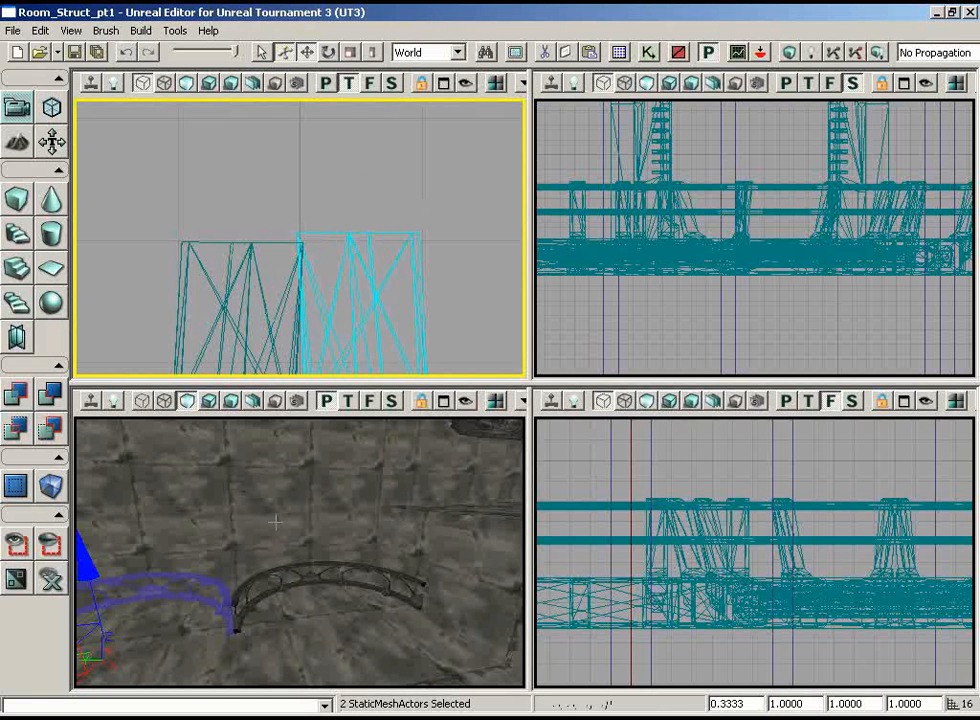
left_click_drag(275, 521, 325, 568)
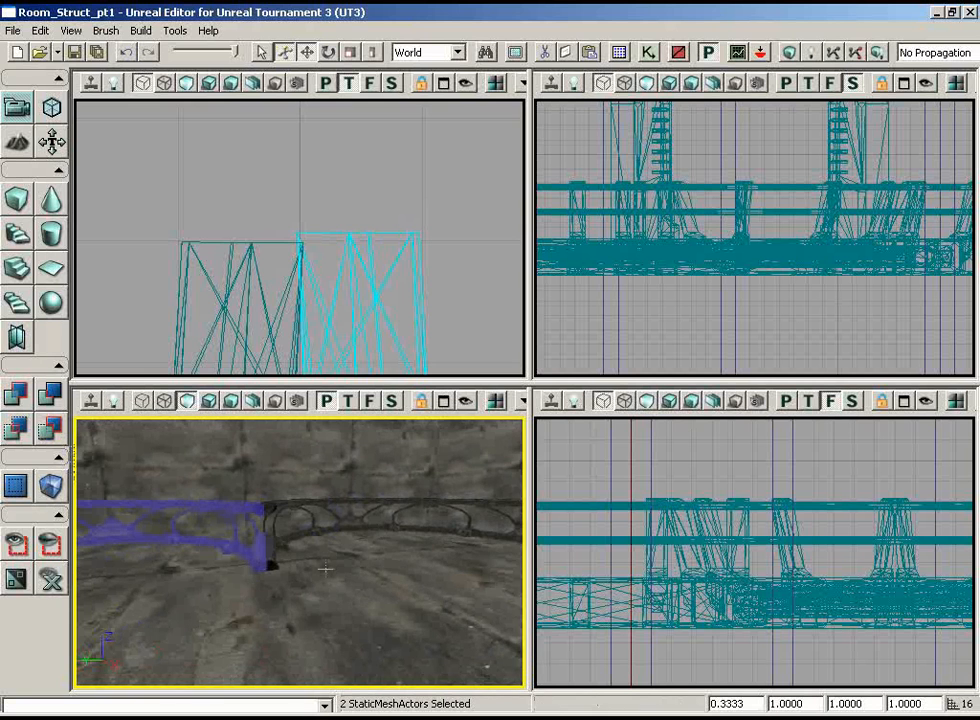
mouse_move(443, 284)
left_mouse_down()
mouse_move(464, 333)
mouse_move(433, 105)
mouse_move(443, 284)
left_mouse_up()
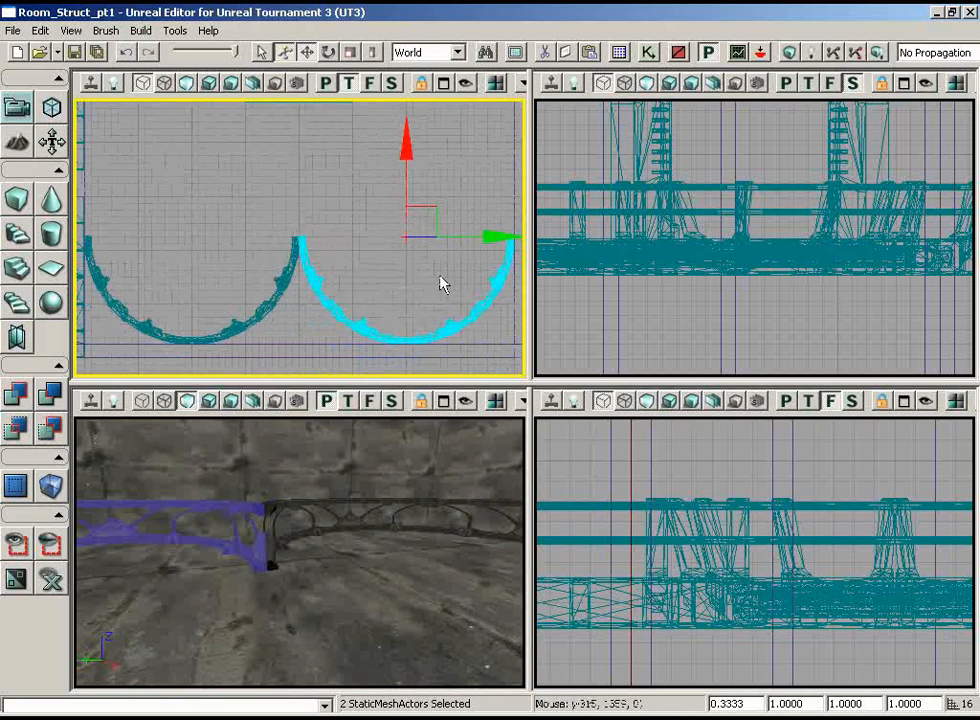
left_click_drag(222, 262, 222, 184)
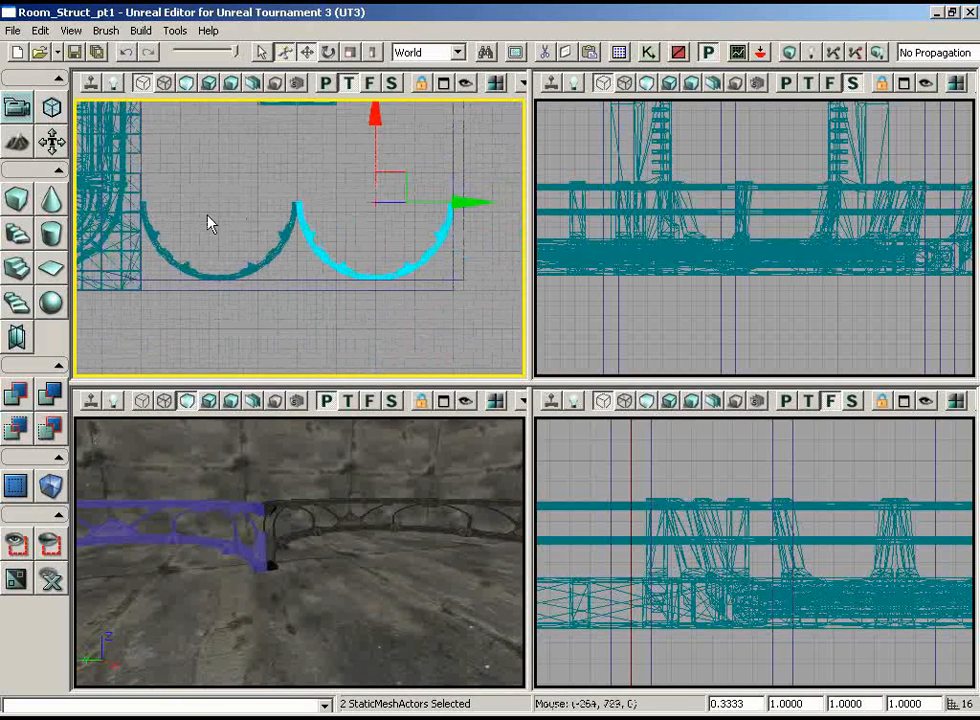
mouse_move(781, 490)
left_mouse_down()
mouse_move(781, 420)
mouse_move(974, 549)
mouse_move(971, 611)
mouse_move(823, 689)
mouse_move(663, 597)
mouse_move(634, 700)
mouse_move(594, 698)
mouse_move(549, 640)
mouse_move(809, 420)
mouse_move(785, 485)
left_mouse_up()
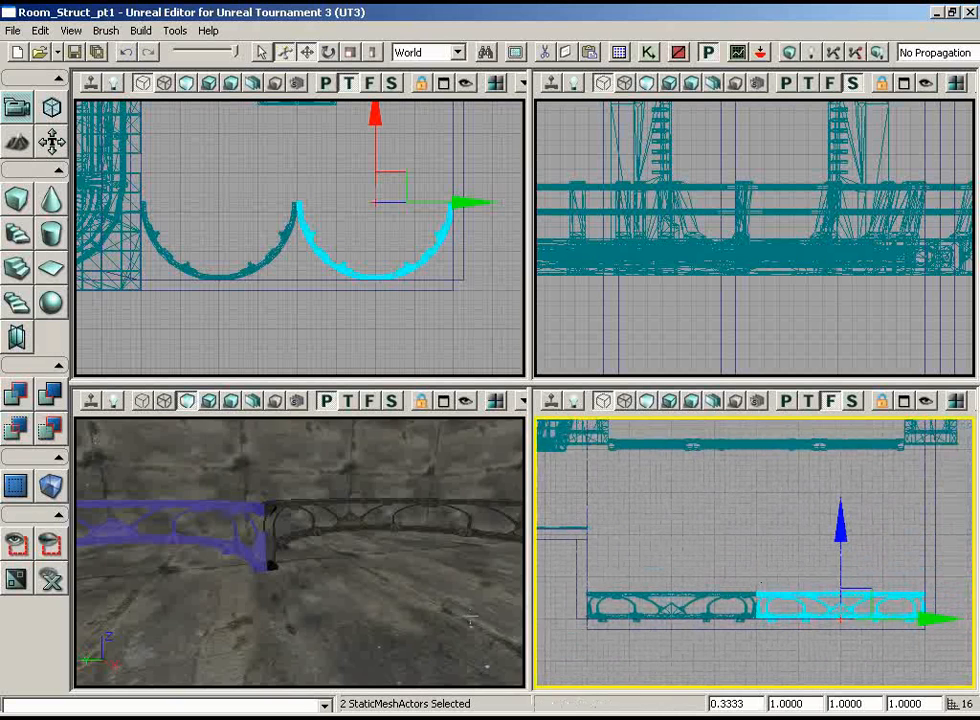
left_click_drag(356, 594, 352, 537)
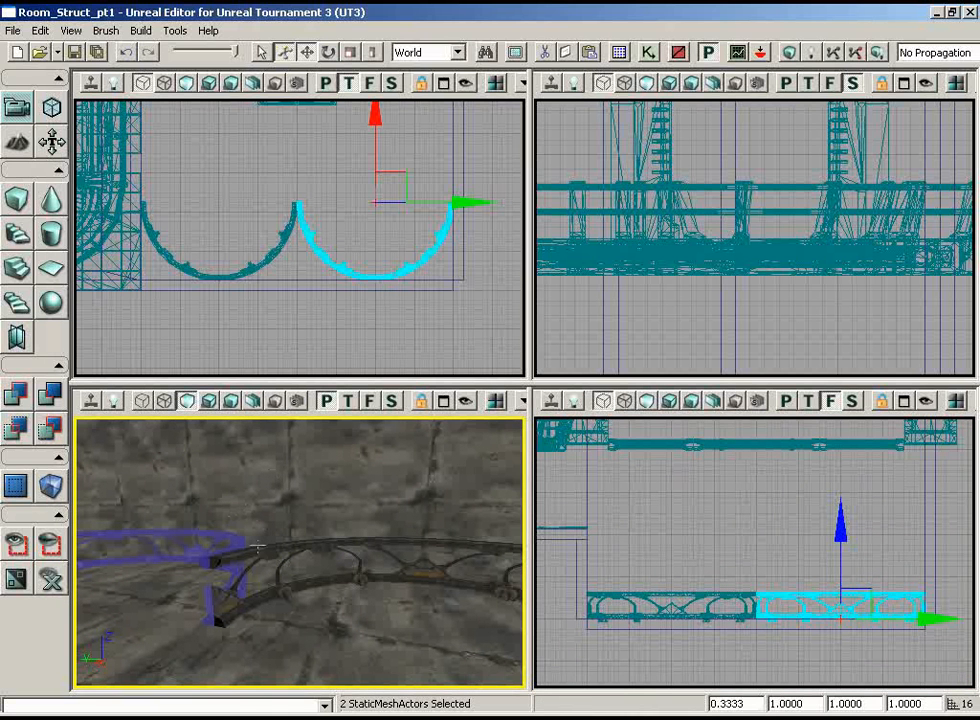
left_click_drag(310, 236, 267, 181)
scroll(267, 181, "up", 1)
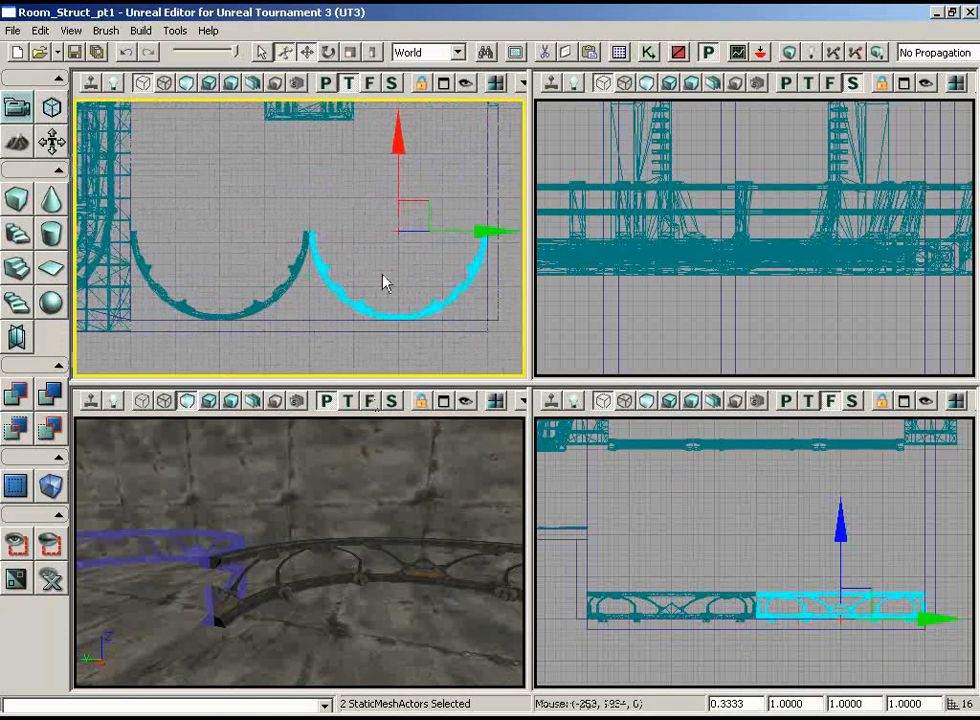
- Select both half circles of frames and duplicate them upward to stack a second tier on the first
left_click_drag(478, 216, 147, 335, "ctrl+alt")
left_click_drag(711, 553, 788, 607)
scroll(930, 696, "up", 5)
left_click_drag(777, 508, 746, 475, "alt")
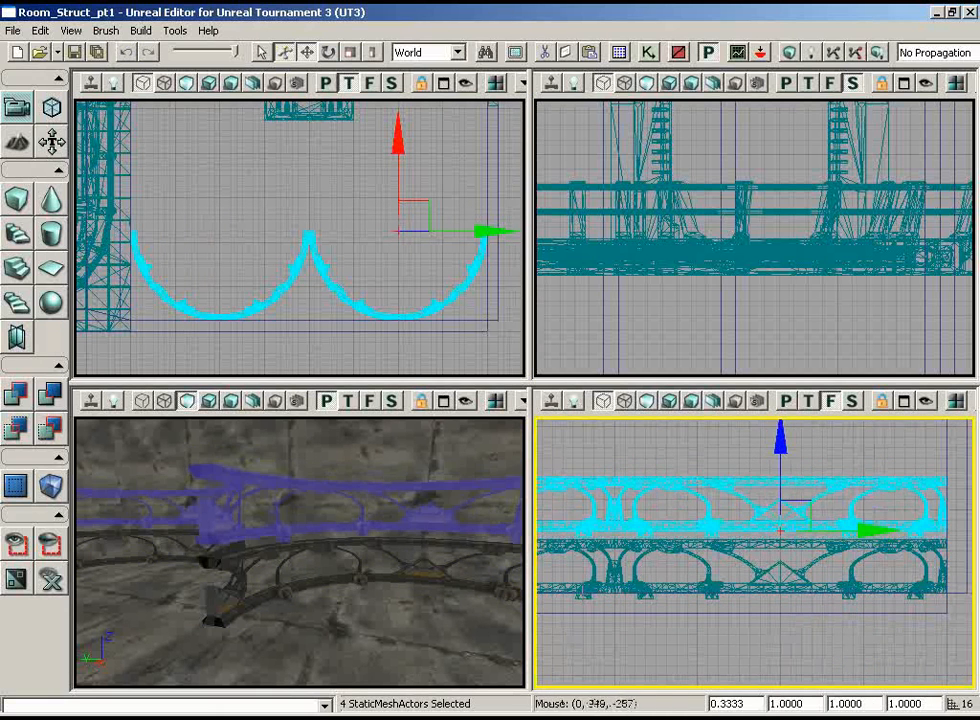
- Duplicate the second tier of frames upward to stack a third tier directly above it
left_click_drag(372, 580, 404, 567)
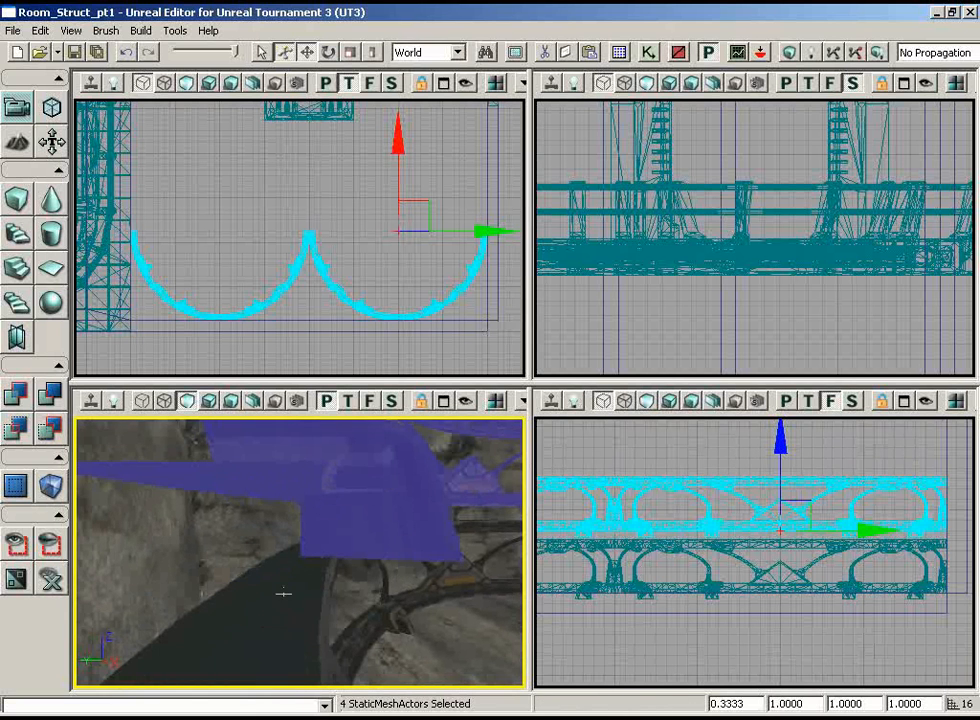
right_click_drag(684, 628, 641, 594)
scroll(674, 610, "down", 6)
scroll(641, 594, "up", 6)
left_click_drag(386, 550, 428, 585)
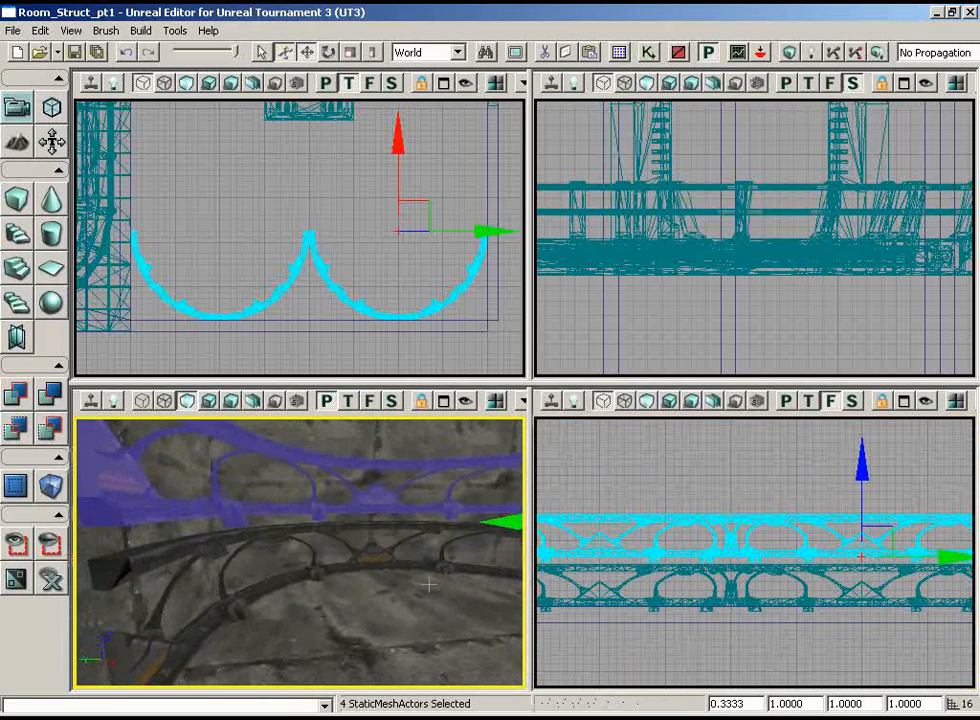
right_click_drag(878, 506, 882, 501)
scroll(882, 501, "down", 2)
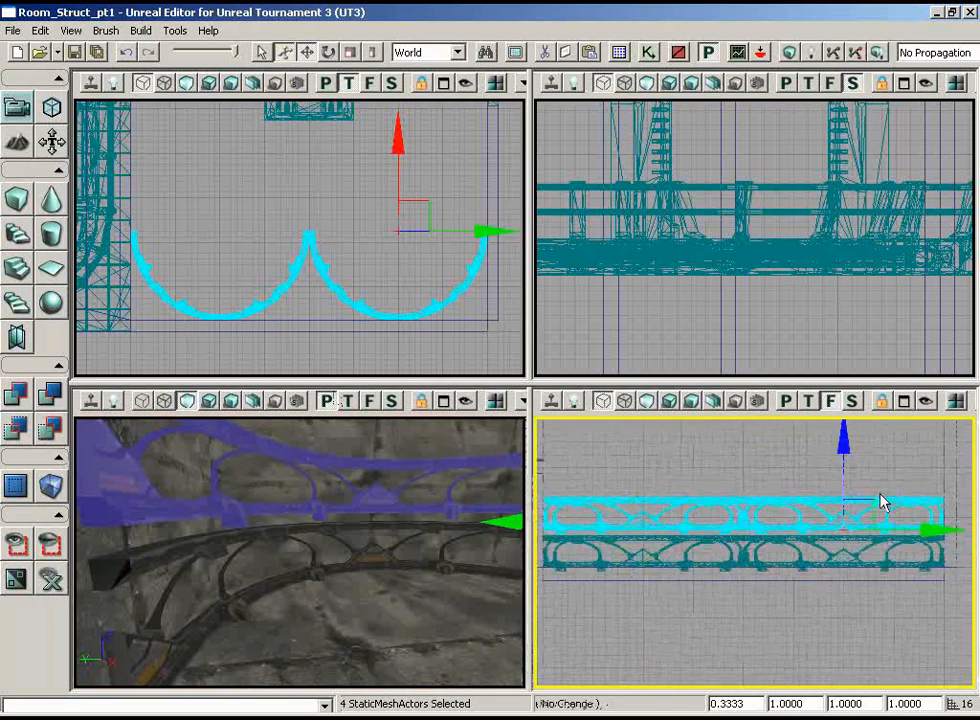
scroll(882, 501, "up", 4)
right_click_drag(878, 562, 889, 479)
left_click_drag(860, 492, 844, 446, "alt")
scroll(844, 446, "down", 2)
right_click_drag(844, 446, 840, 433)
scroll(840, 433, "down", 2)
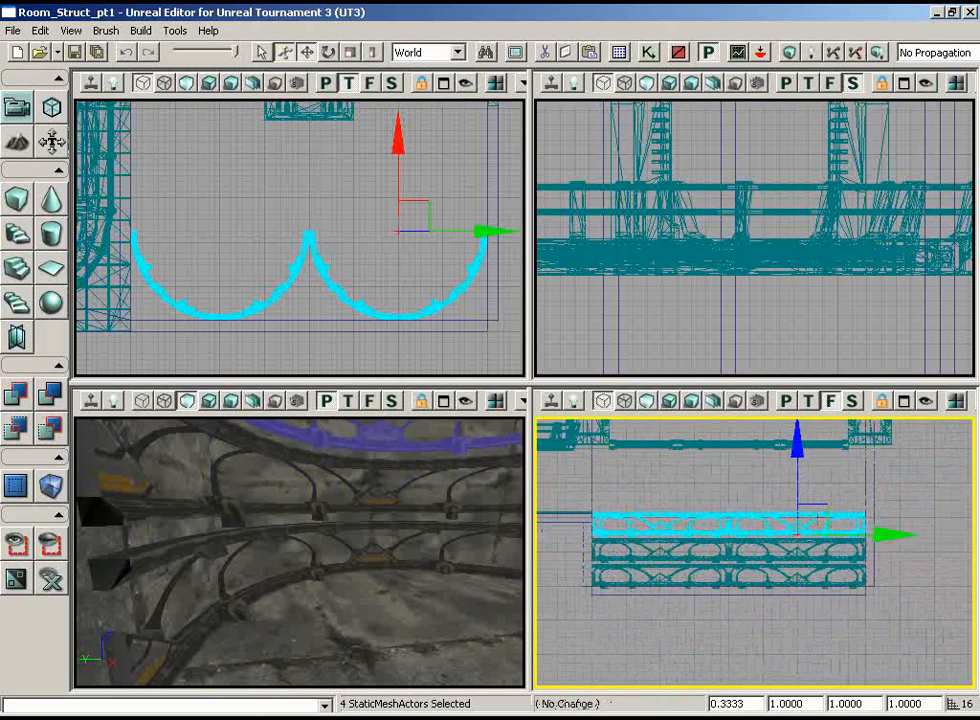
- Select all three frame tiers and duplicate them upward as one block directly above the originals
left_click_drag(853, 622, 950, 591, "ctrl+alt")
right_click_drag(663, 615, 665, 563)
scroll(667, 570, "down", 4)
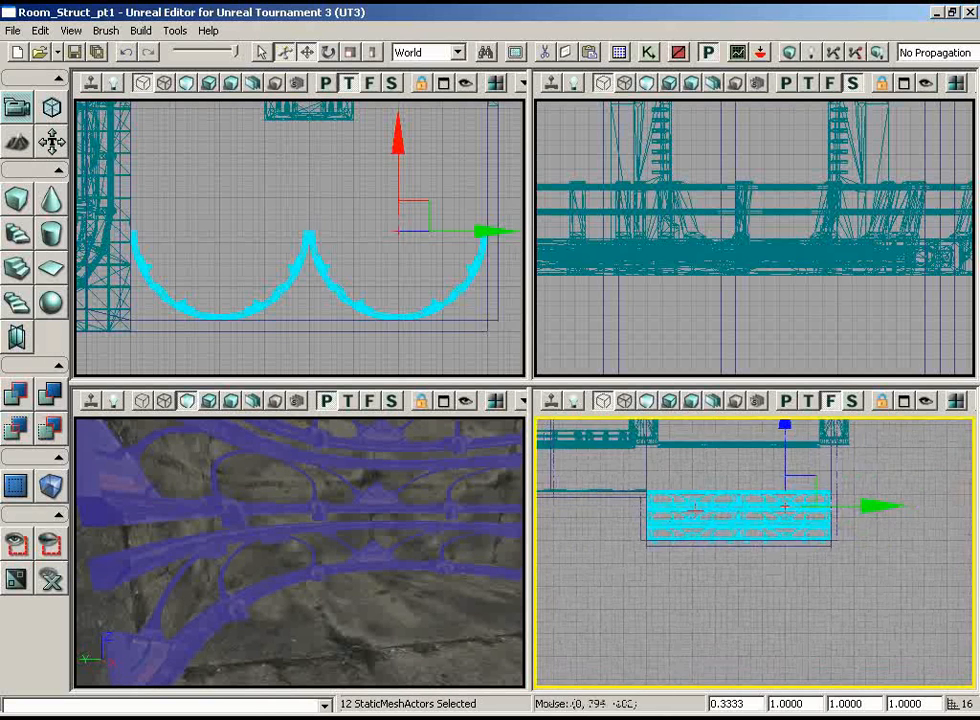
right_click_drag(726, 437, 717, 512)
scroll(726, 437, "up", 3)
mouse_move(785, 525)
left_mouse_down()
mouse_move(780, 470)
mouse_move(773, 521)
left_mouse_up()
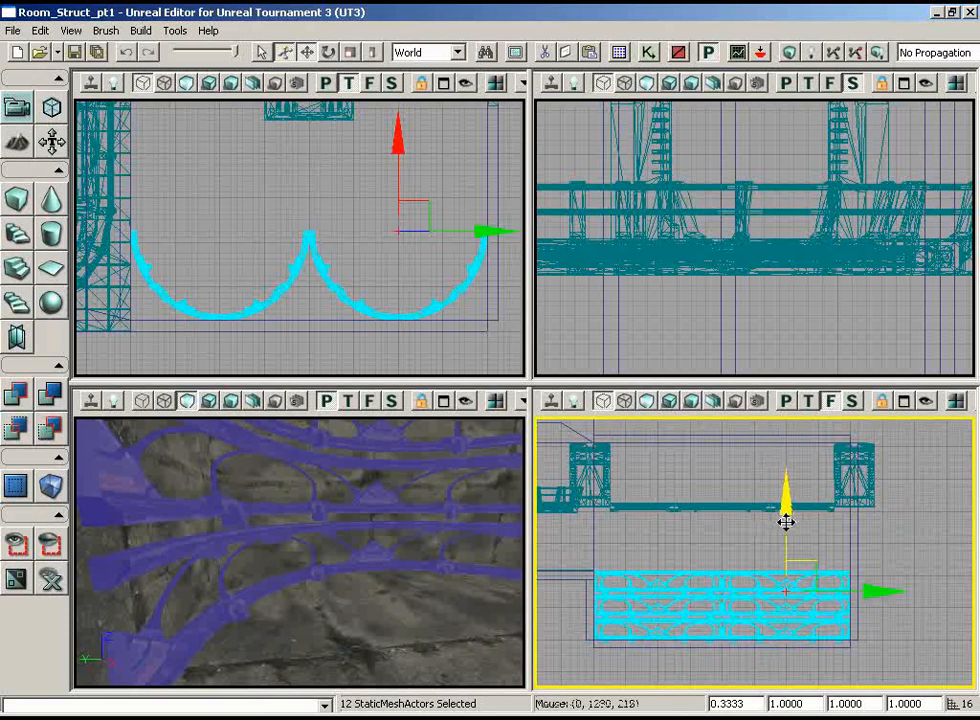
mouse_move(784, 433)
left_mouse_down()
mouse_move(781, 418)
mouse_move(773, 440)
left_mouse_up()
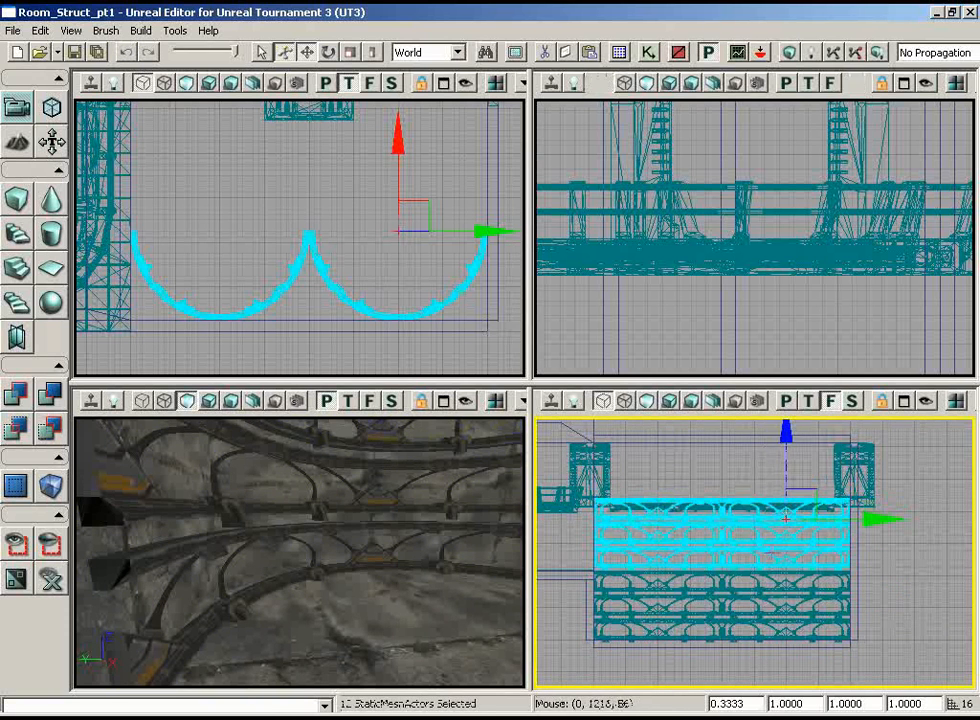
- Duplicate the upper three-tier block of frames once more, stacking the copy on top up to the ceiling
scroll(773, 440, "up", 5)
scroll(728, 688, "down", 4)
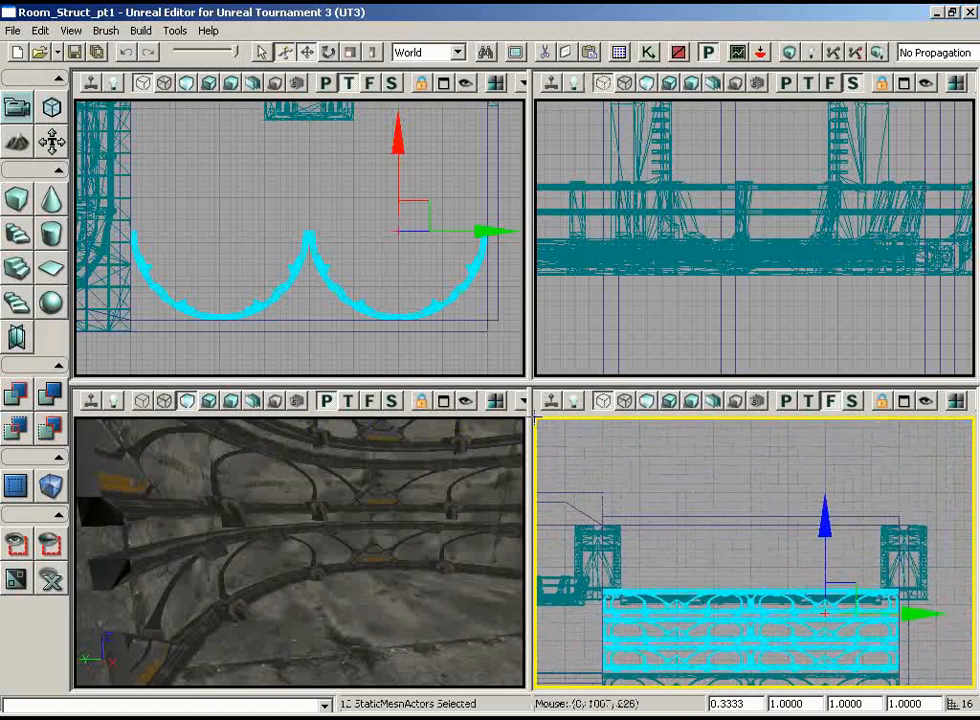
left_click_drag(822, 556, 781, 505)
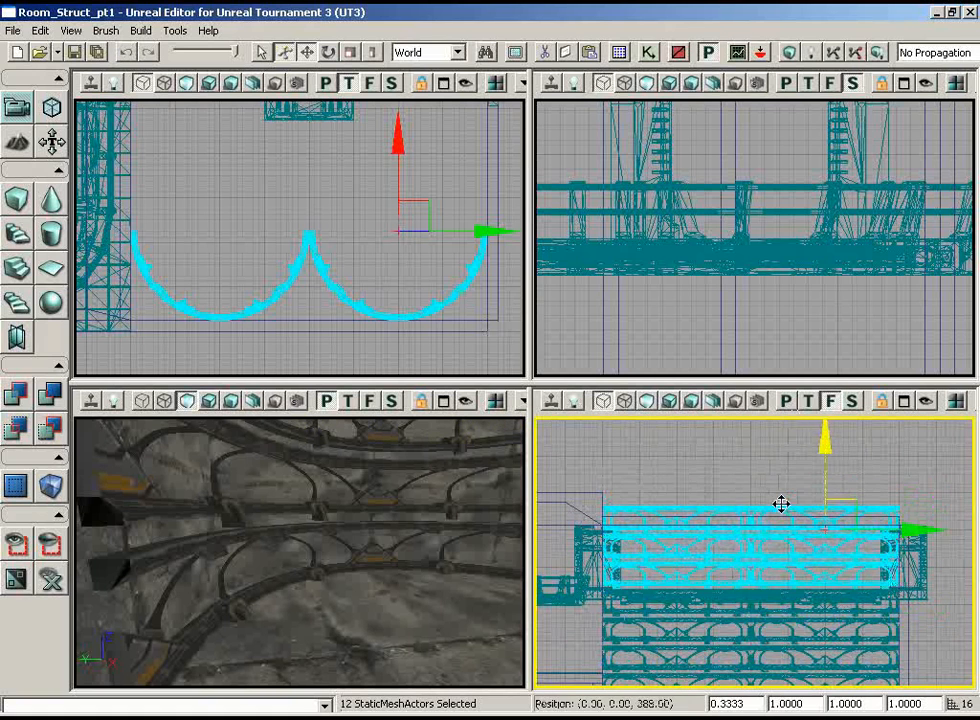
left_click_drag(623, 613, 619, 595)
- Deselect the frames and examine the stacked wall, particularly the frame ends at the central seam between the half circles
right_click_drag(440, 480, 139, 443)
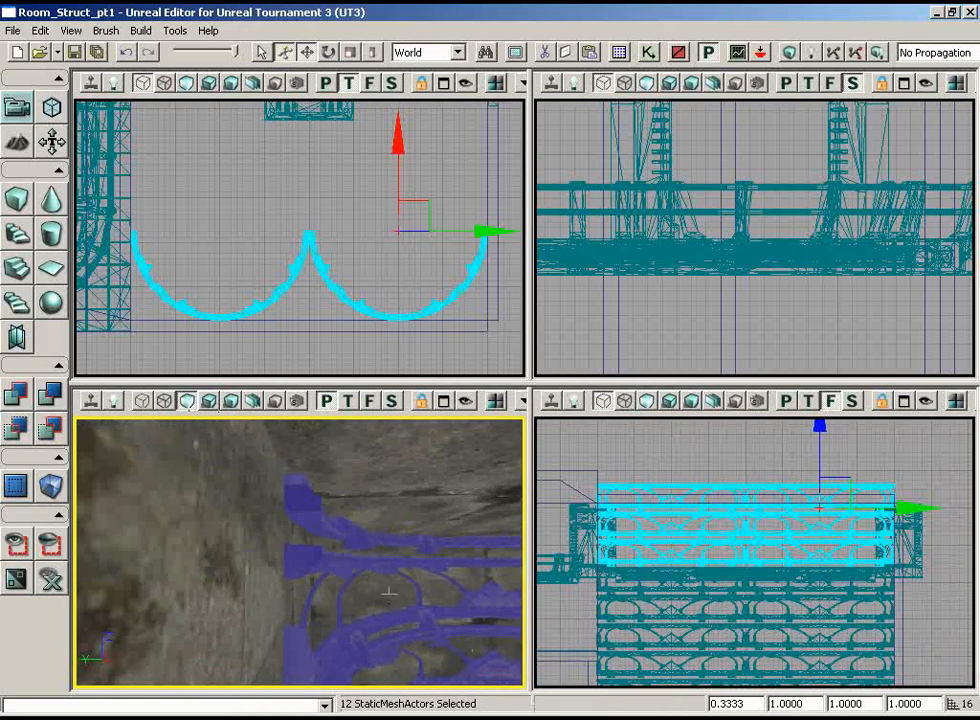
left_click(289, 517)
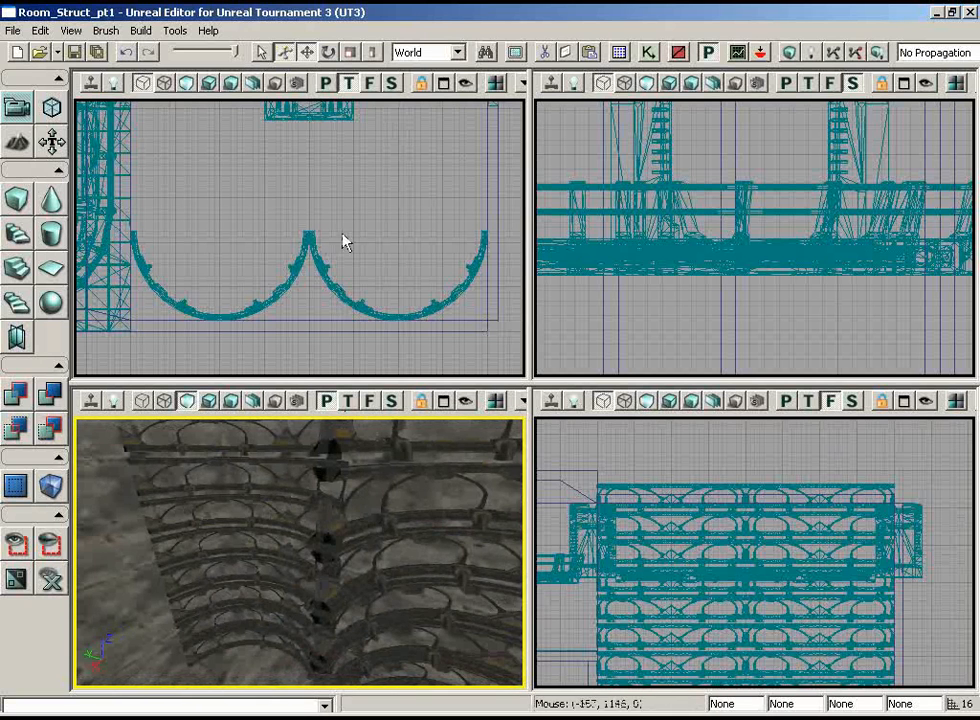
right_click_drag(343, 236, 363, 186)
scroll(306, 207, "up", 3)
right_click_drag(363, 506, 363, 504)
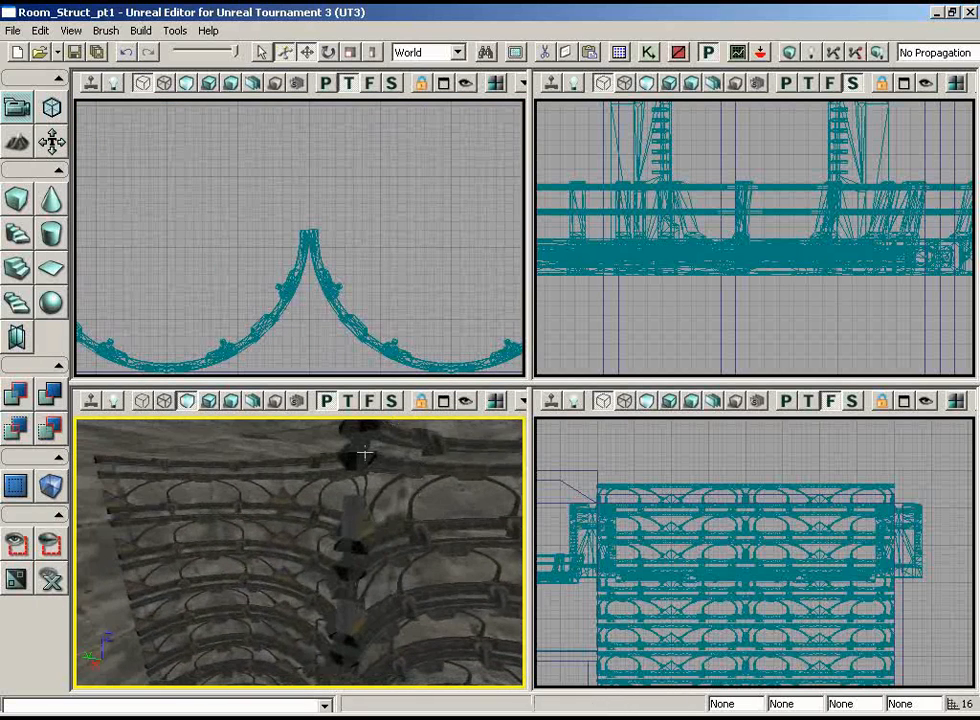
right_click_drag(350, 607, 365, 500)
scroll(345, 268, "down", 2)
right_click_drag(365, 241, 345, 195)
right_click_drag(300, 520, 335, 549)
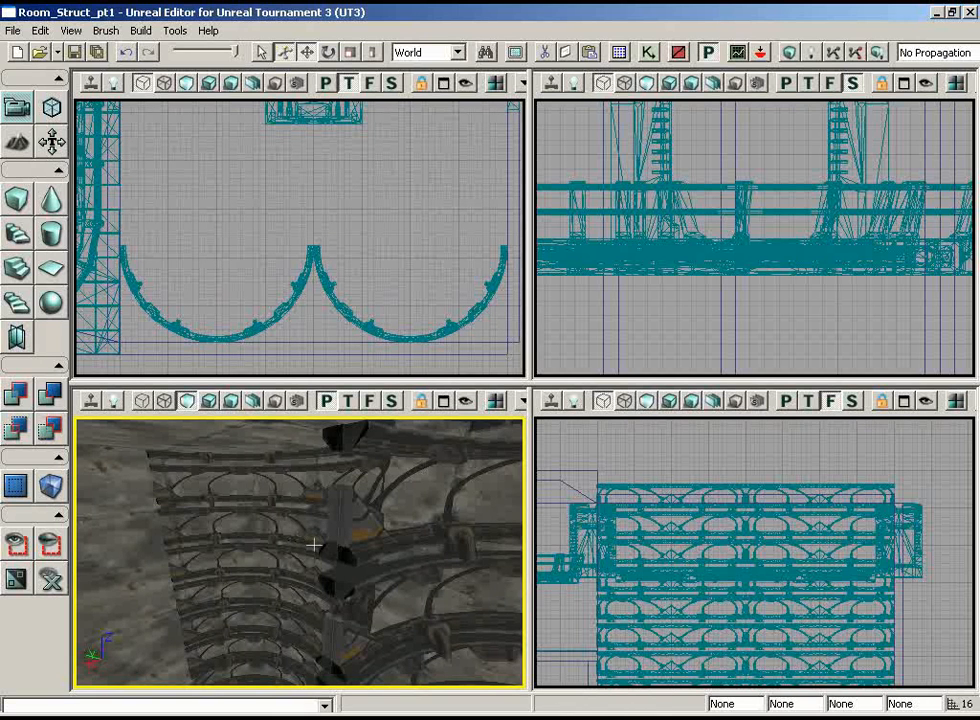
right_click_drag(339, 560, 300, 545)
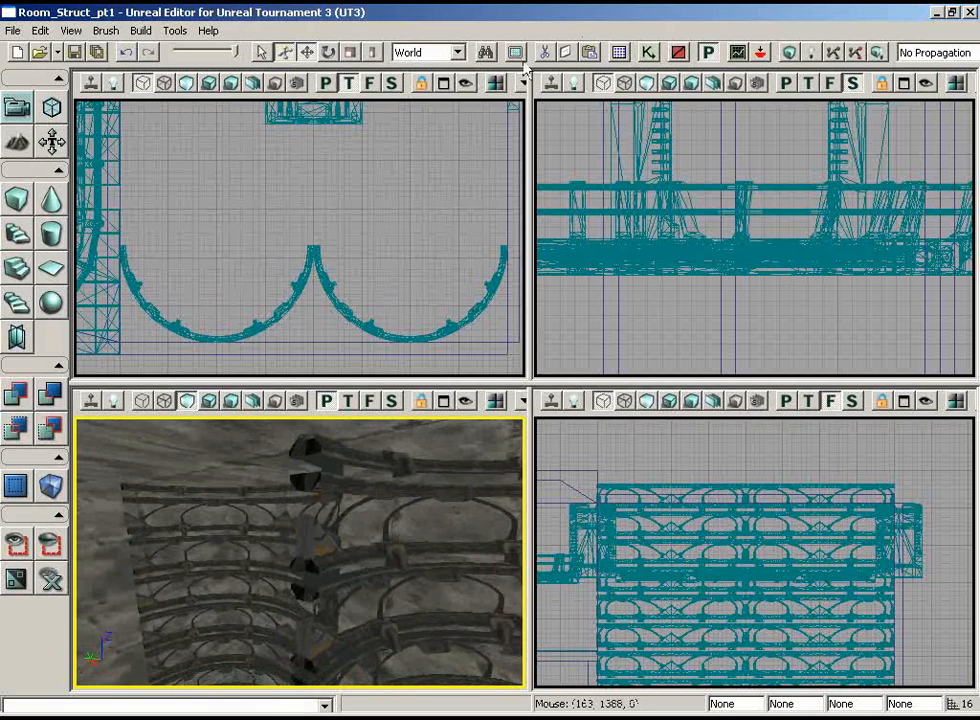
- Open the HU_Supports.upk package from the Environments folder in the Generic browser
left_click(605, 55)
left_click(154, 104)
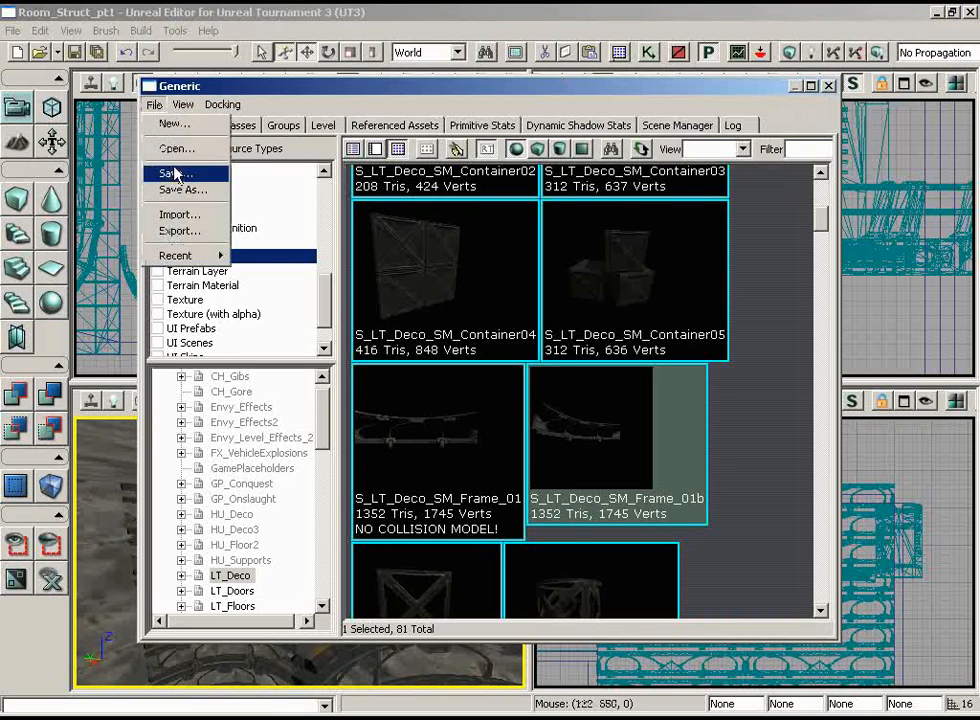
left_click(165, 148)
left_click(445, 289)
left_click(458, 370)
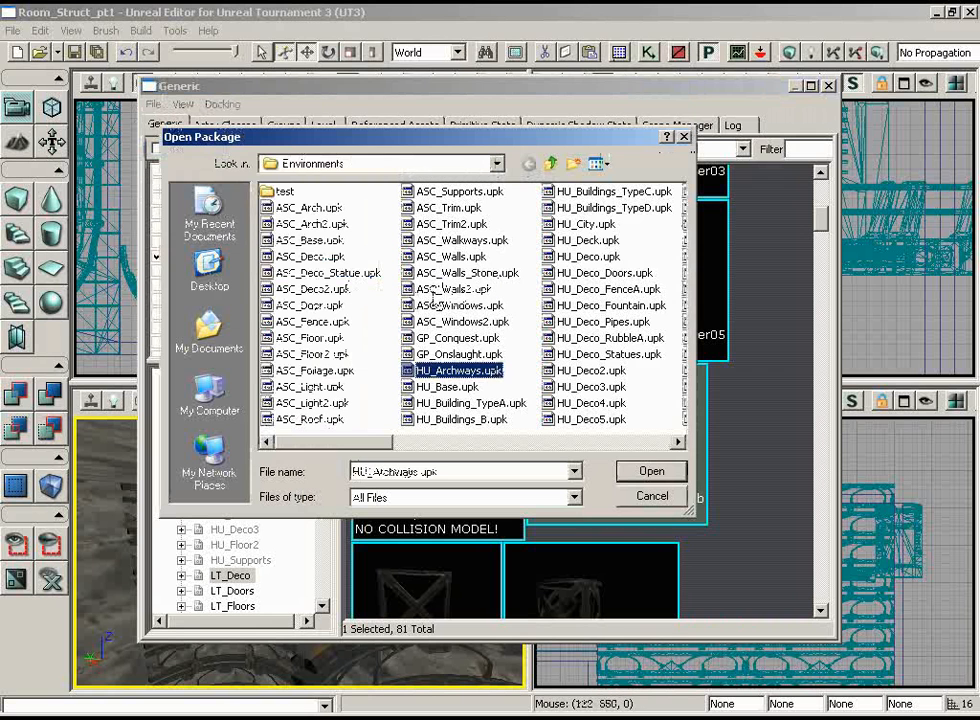
left_click(679, 443)
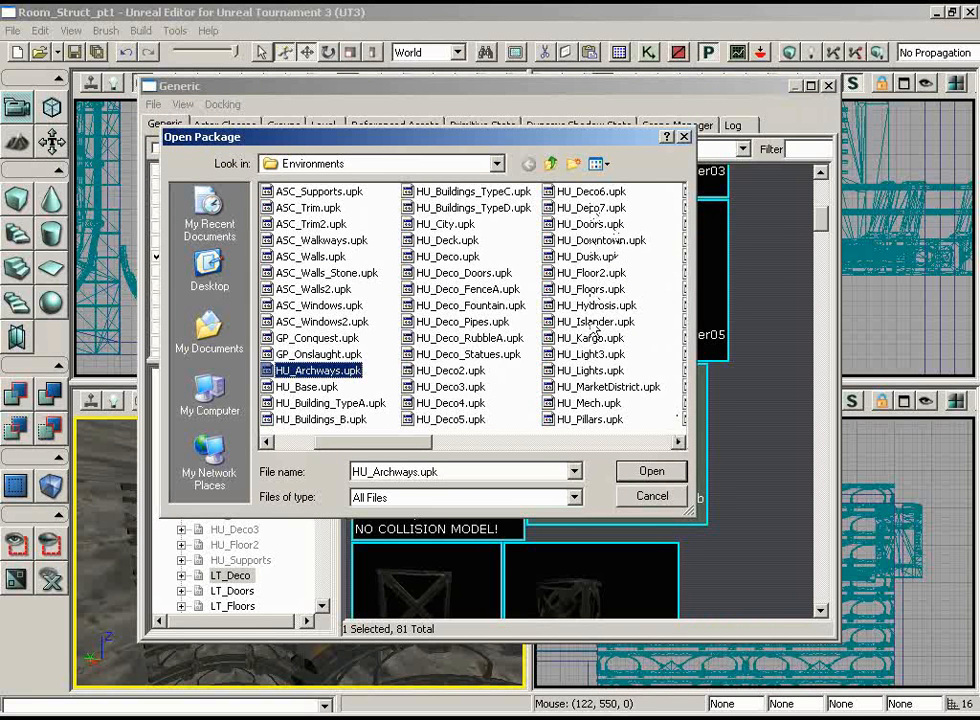
left_click(680, 443)
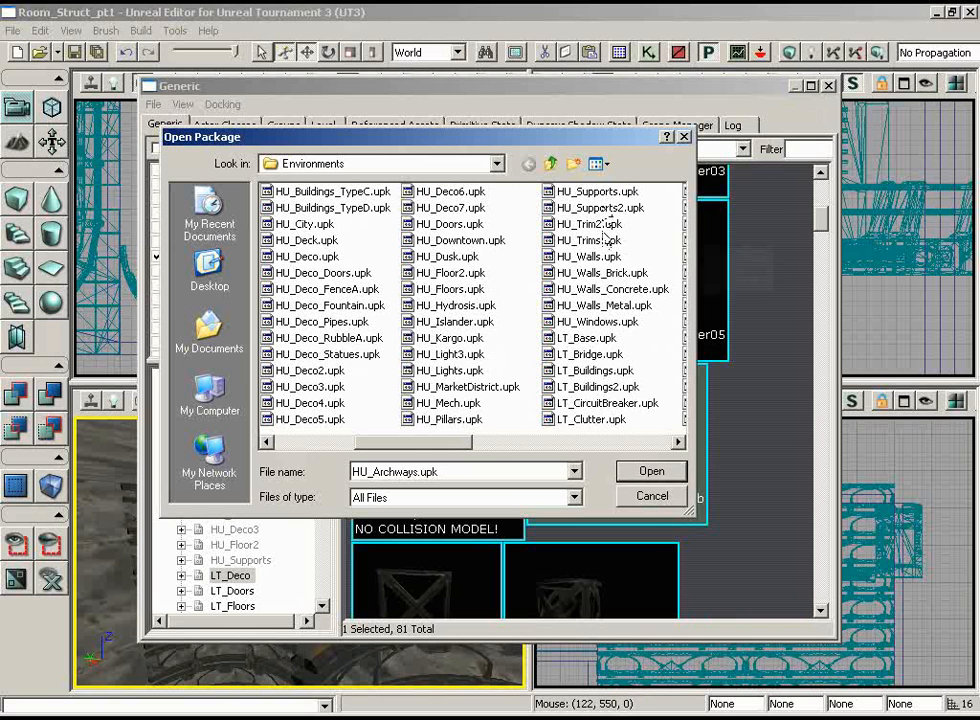
left_click(598, 191)
left_click(652, 470)
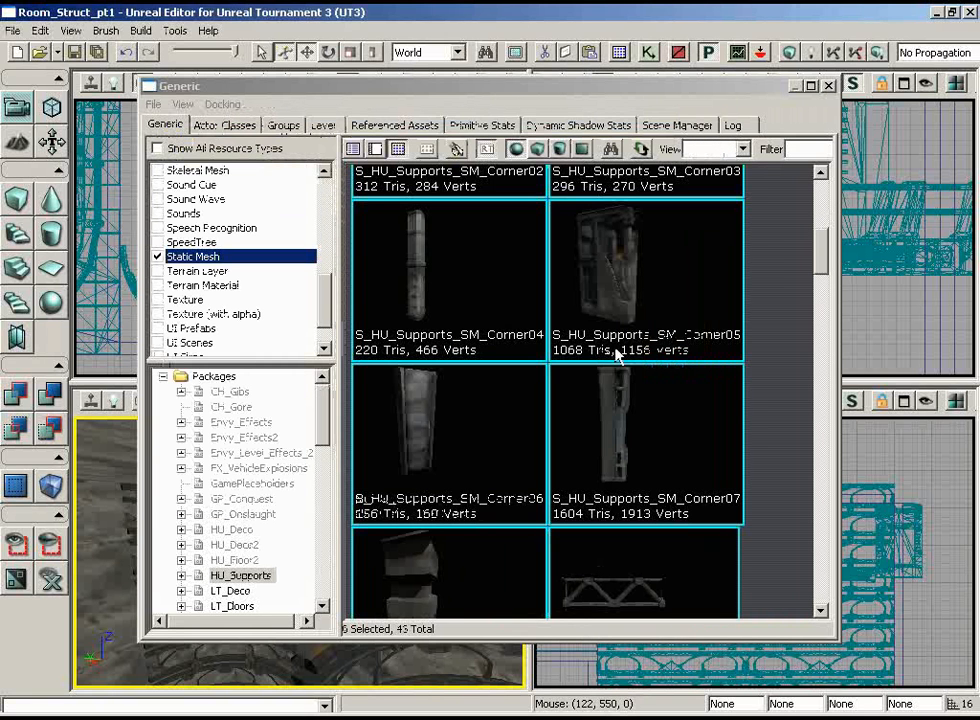
- Select the static mesh S_HU_Supports_SM_IbeamA_256 in the HU_Supports package and close the browser
left_click_drag(822, 245, 818, 358)
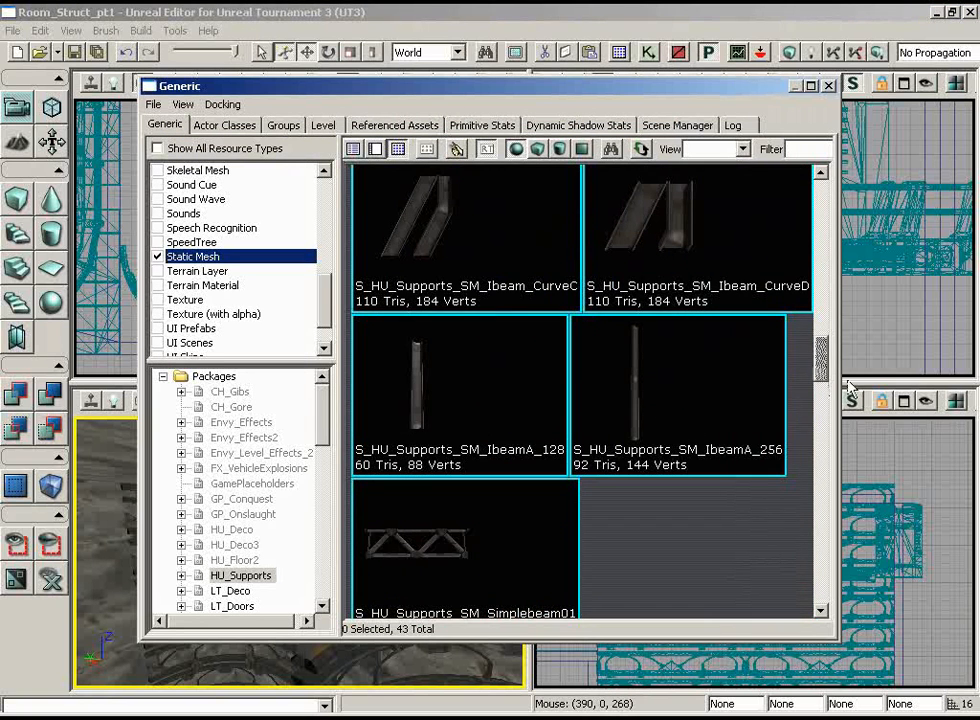
scroll(828, 374, "down", 1)
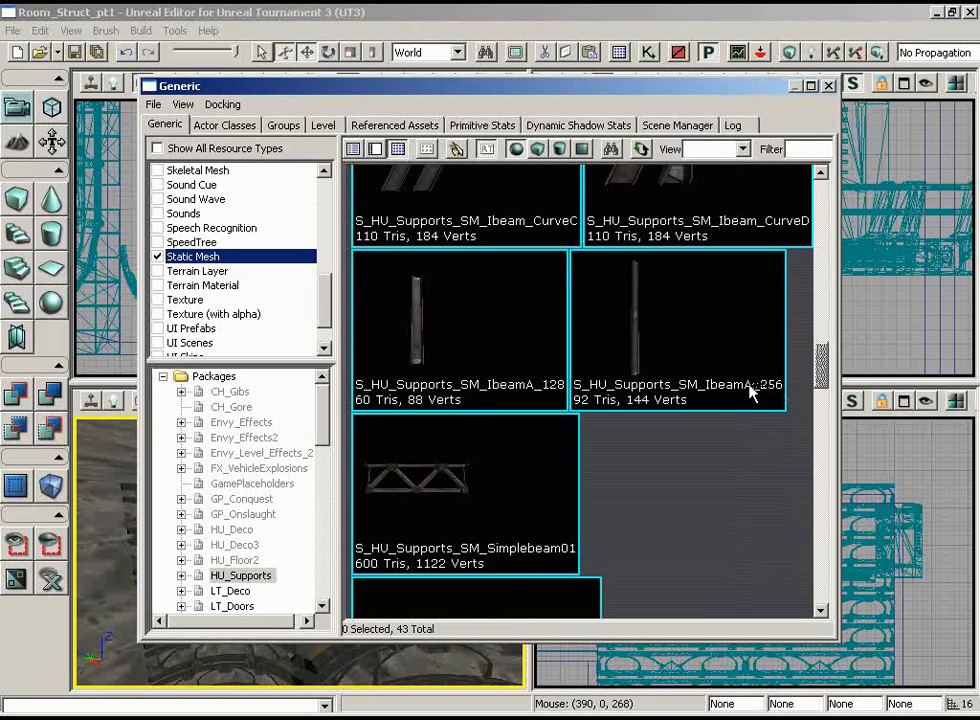
left_click(697, 398)
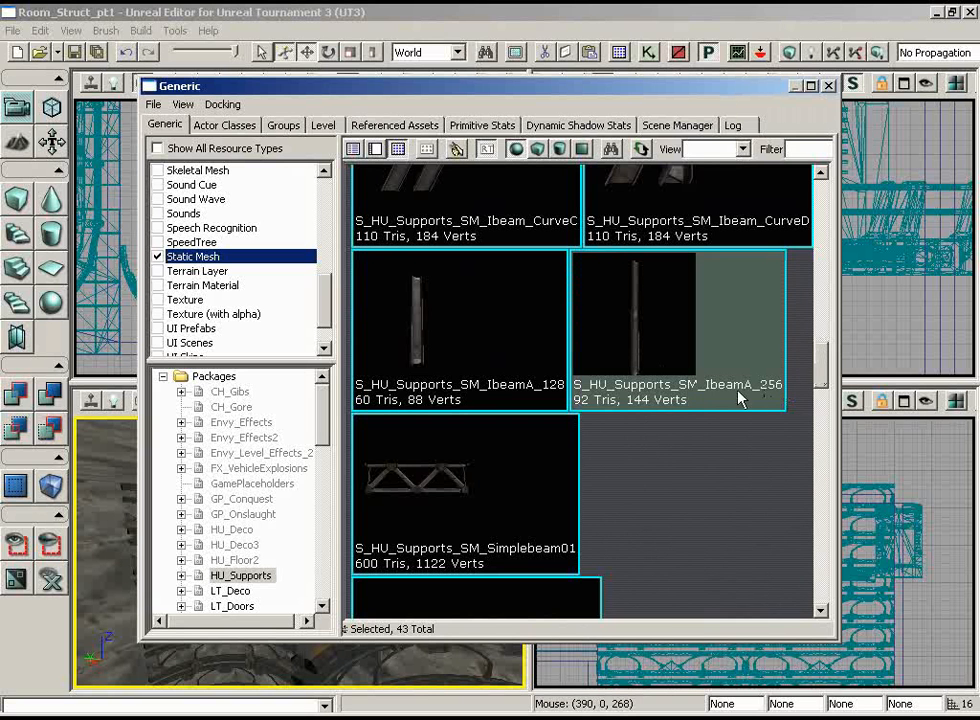
left_click(828, 86)
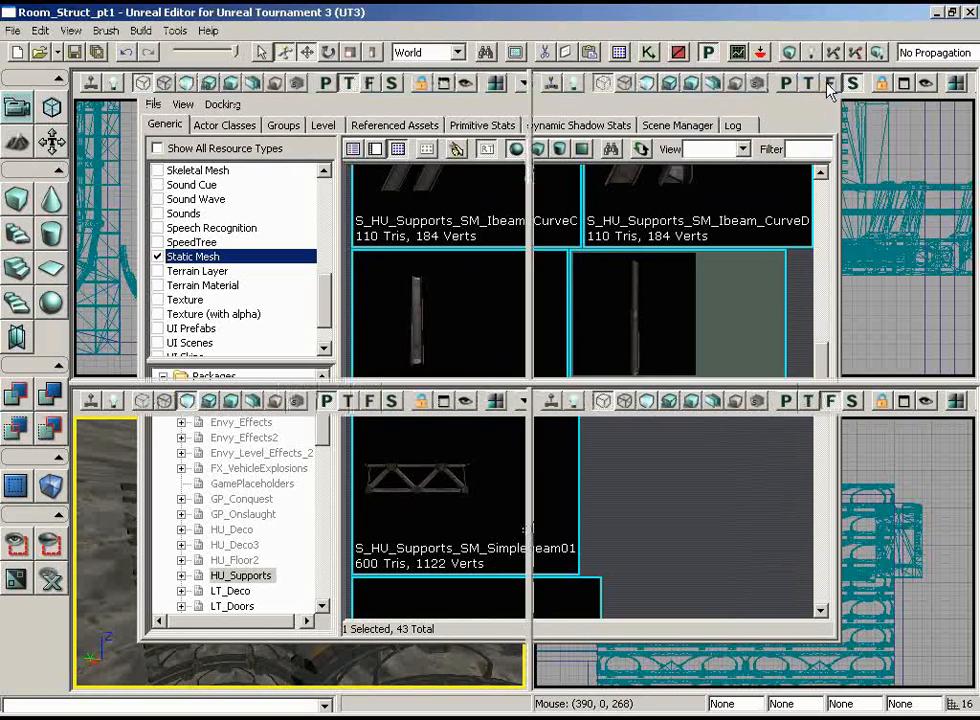
- Add the S_HU_Supports_SM_IbeamA_256 static mesh to the floor in front of the central seam between the frame half circles
left_click_drag(340, 655, 310, 590)
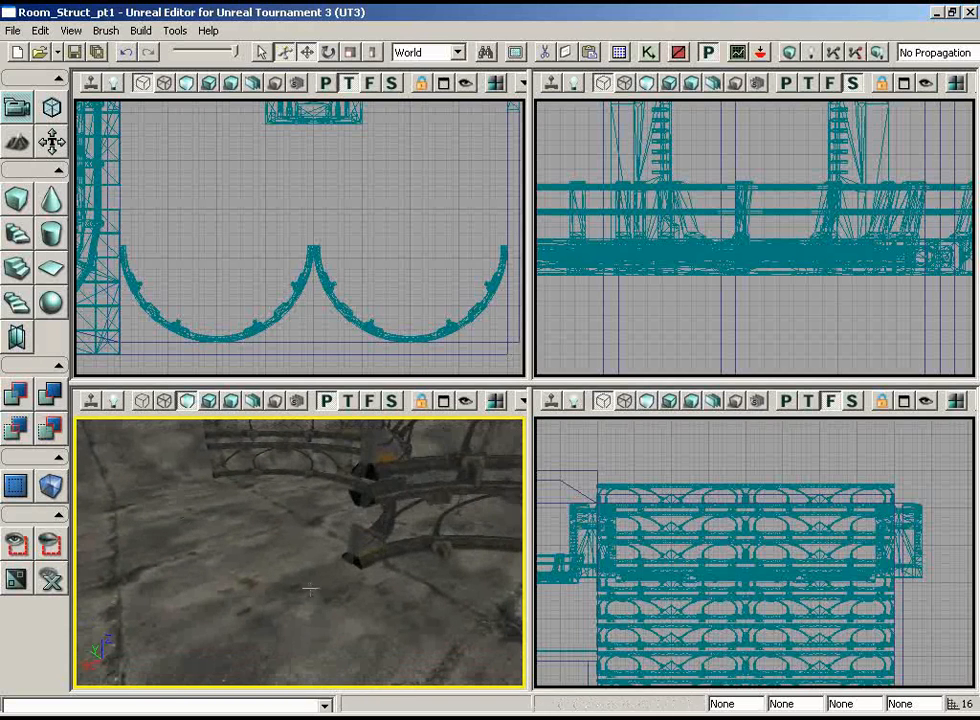
right_click(317, 603)
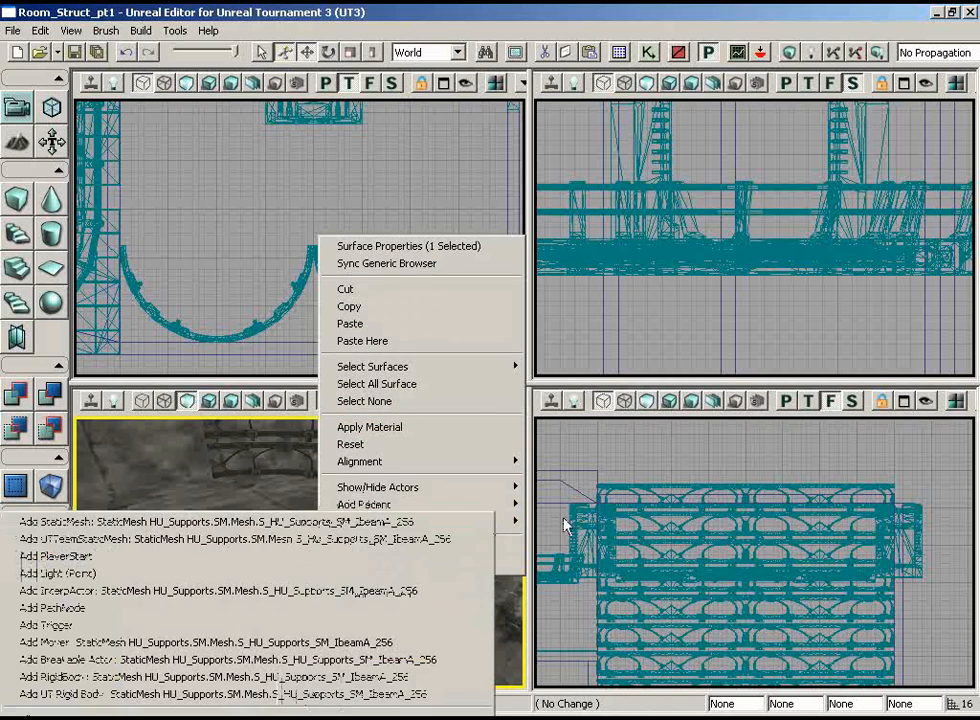
left_click(380, 522)
left_click(368, 287)
scroll(337, 308, "up", 5)
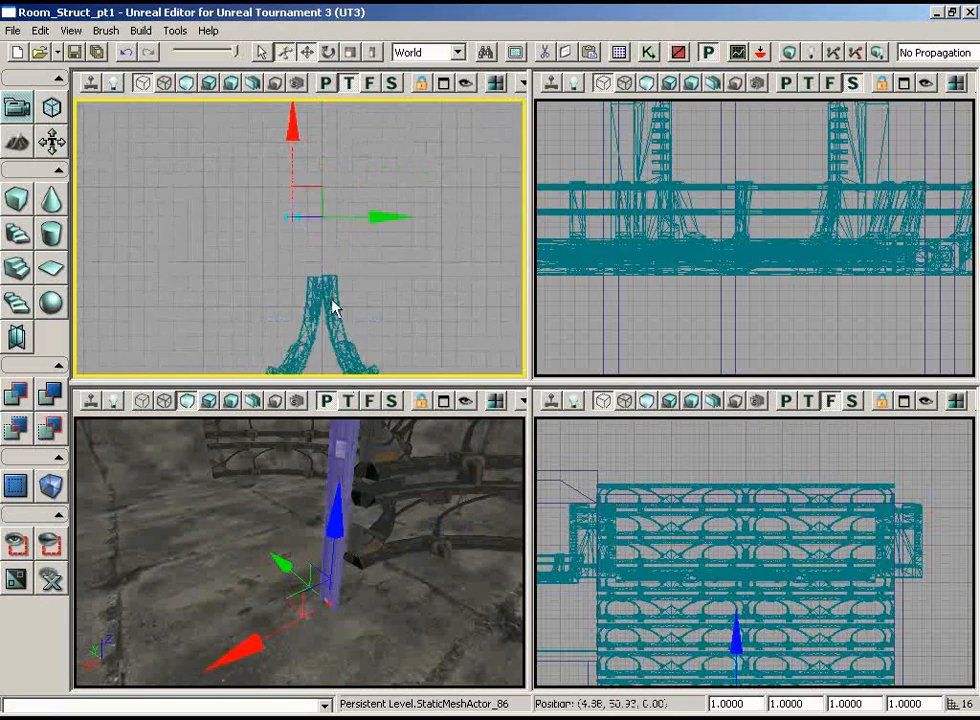
- Move the I-beam closer to the frame ends at the central seam, delete the extra beam copy in front, and reselect the remaining beam
left_click_drag(343, 203, 265, 138)
mouse_move(383, 540)
left_mouse_down()
mouse_move(422, 427)
mouse_move(383, 560)
left_mouse_up()
left_click_drag(342, 251, 310, 340, "ctrl")
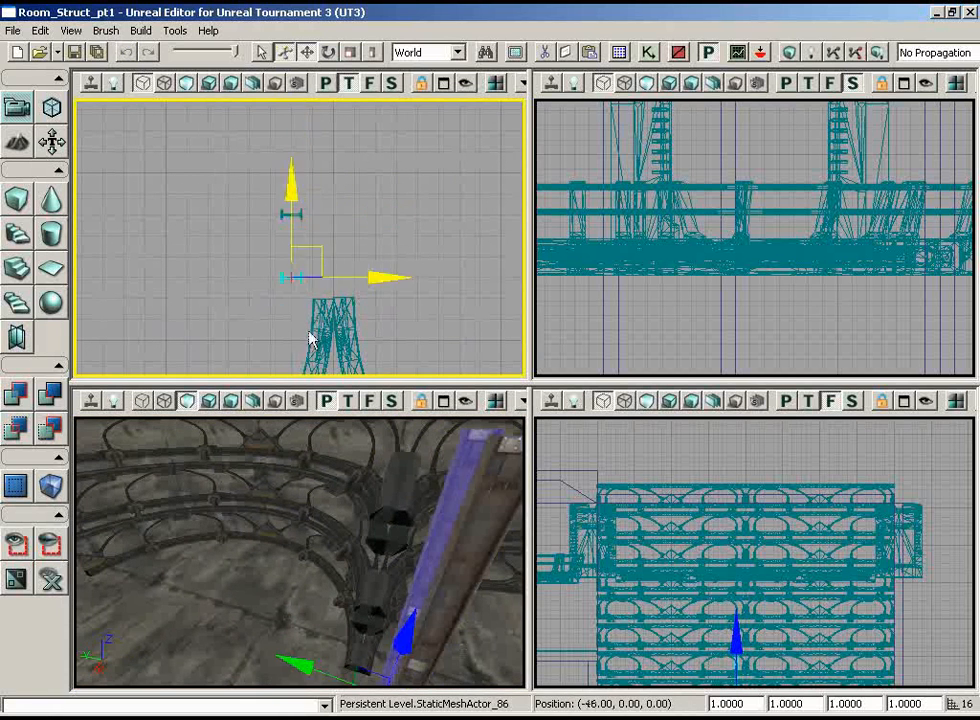
left_click_drag(293, 279, 297, 212)
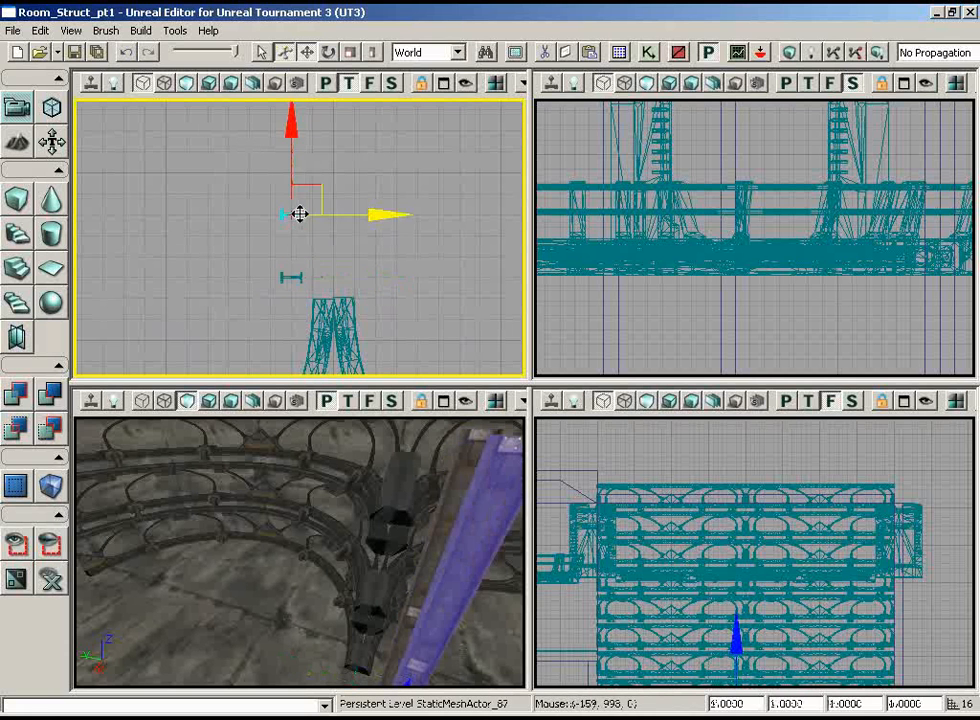
left_click_drag(472, 497, 472, 497)
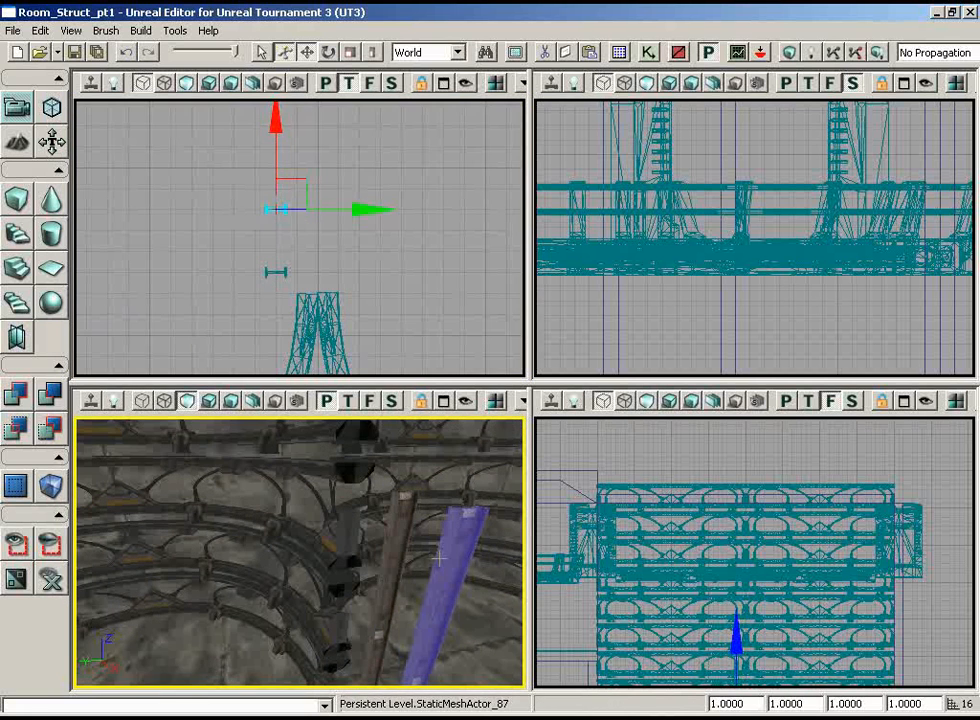
key("Delete")
mouse_move(455, 560)
left_mouse_down()
mouse_move(430, 550)
mouse_move(440, 550)
left_mouse_up()
left_click(384, 531)
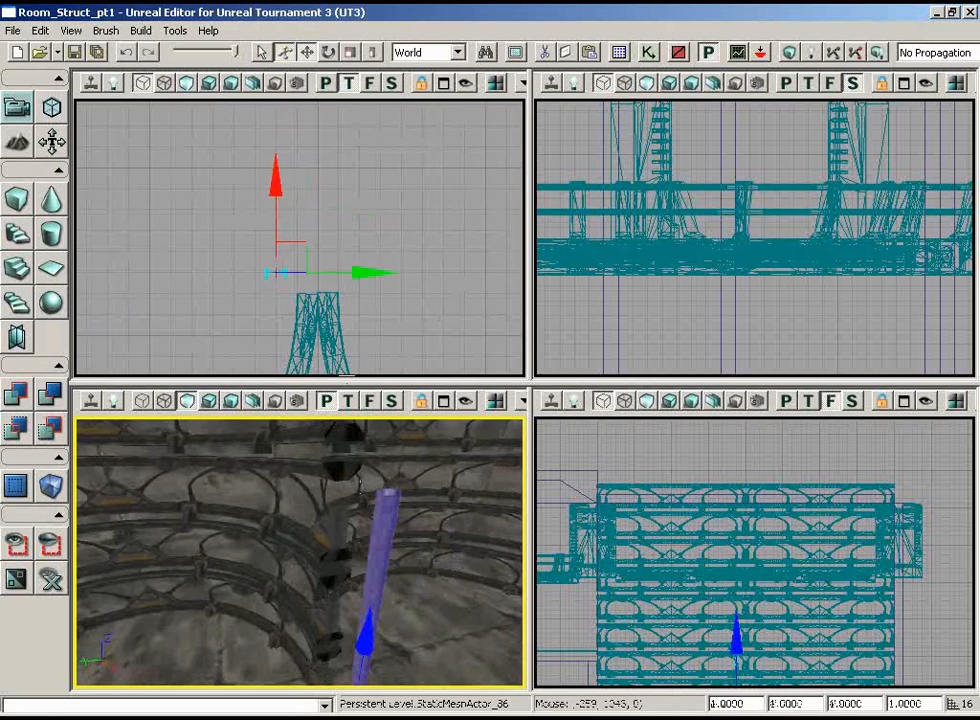
- Set the I-beam's overall scale to 2 and move it directly over one half circle's frame ends at the central seam
scroll(350, 350, "up", 1)
left_click_drag(336, 316, 387, 312)
scroll(387, 312, "up", 3)
left_click_drag(215, 196, 117, 207)
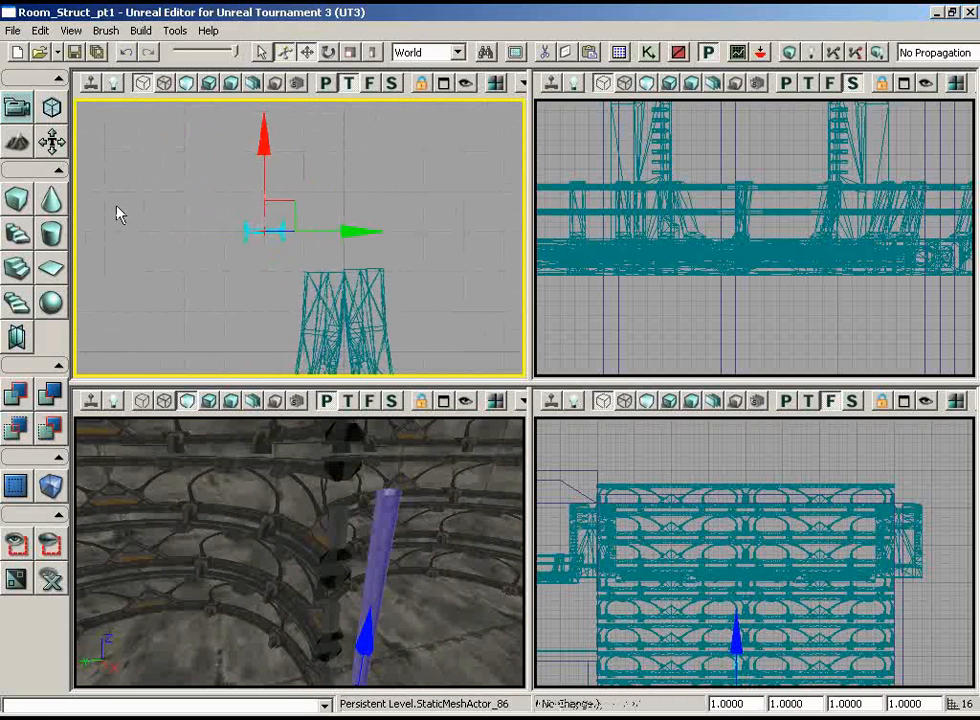
scroll(279, 196, "down", 1)
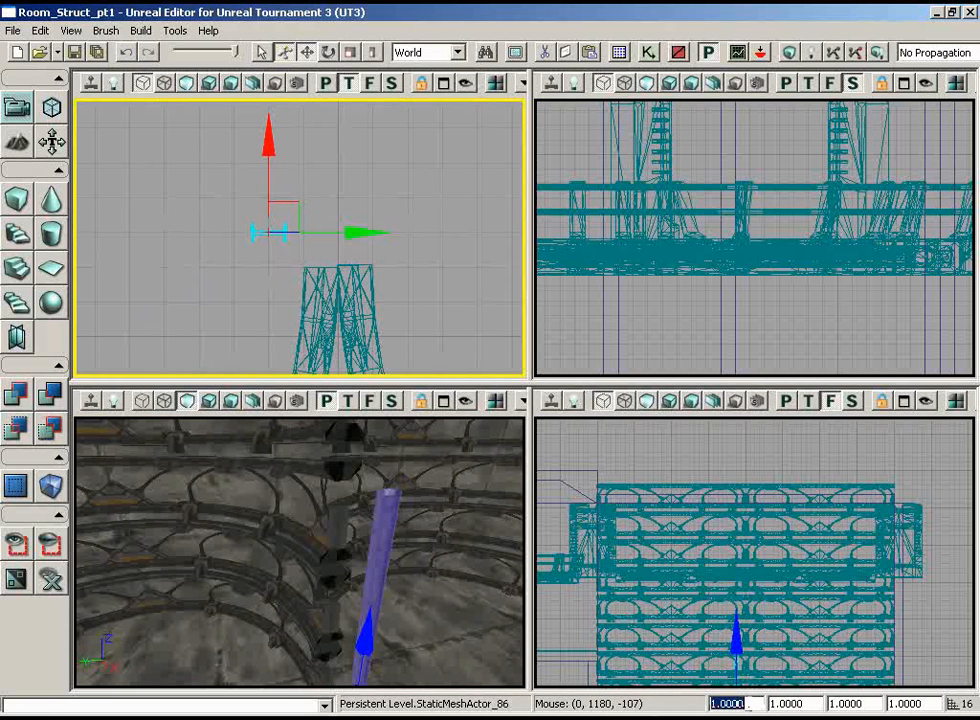
type("2")
key("Return")
left_click_drag(290, 263, 341, 232)
left_click_drag(275, 193, 275, 190)
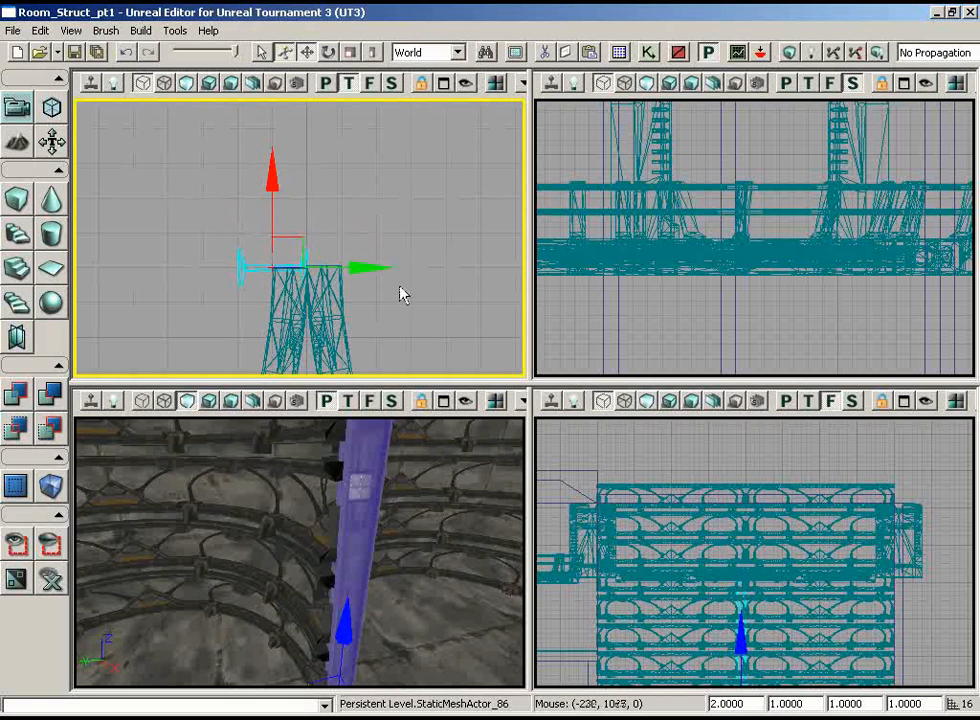
- Duplicate the scaled I-beam sideways so the copy sits flush beside it over the other half circle's frame ends
left_click_drag(500, 265, 313, 265)
left_click_drag(420, 570, 350, 490)
right_click_drag(350, 490, 310, 455)
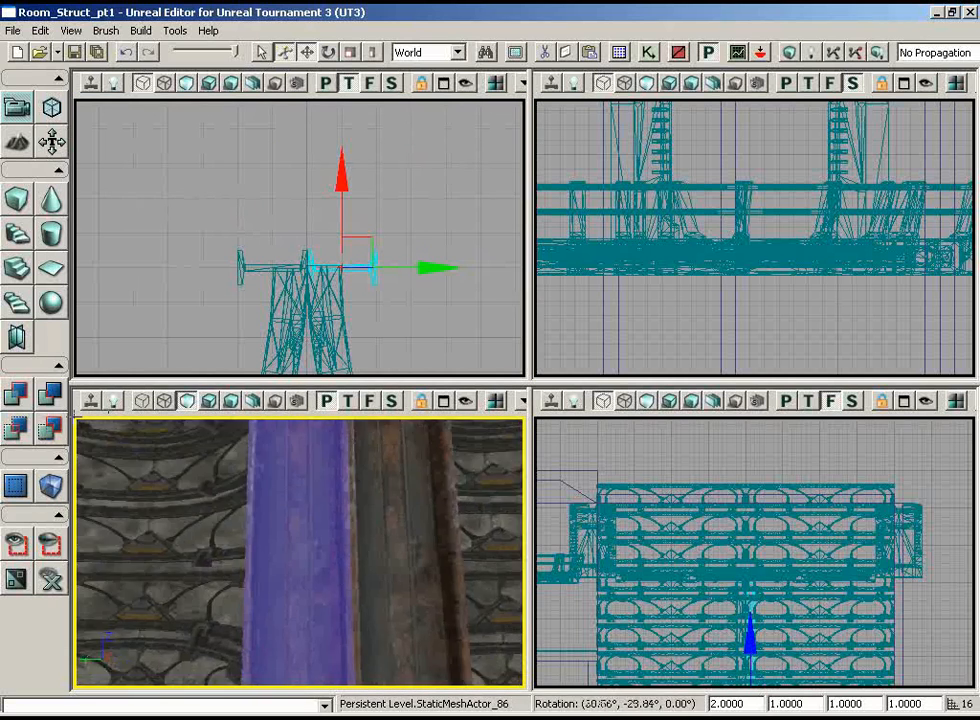
left_click_drag(310, 455, 367, 689)
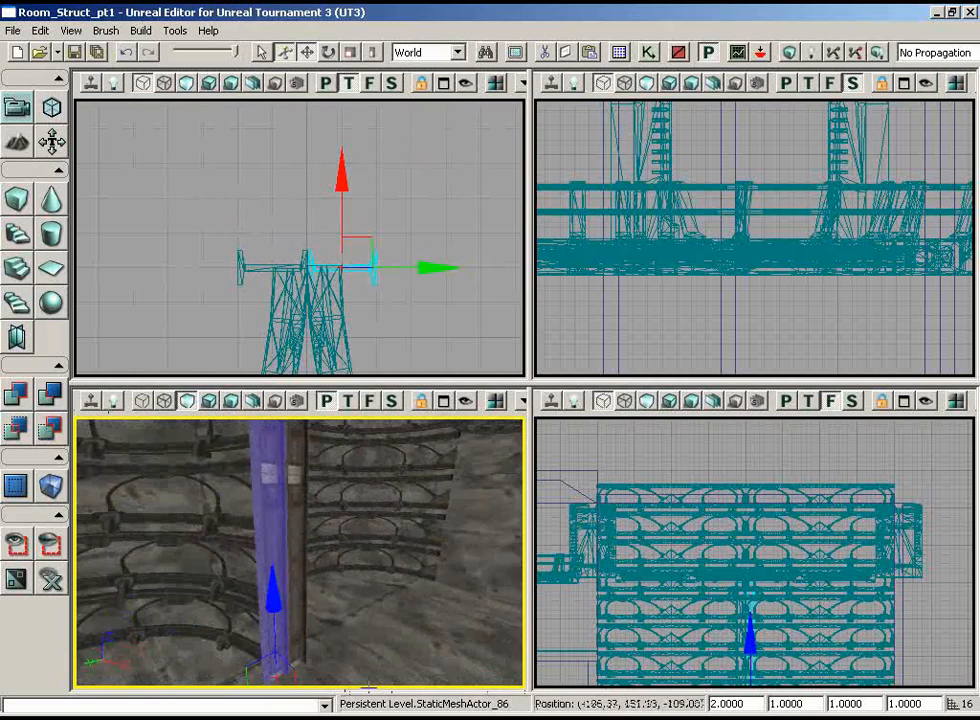
- Select both I-beams at the seam and duplicate the pair upward above the originals
left_click(297, 508, "ctrl")
right_click_drag(297, 508, 278, 417)
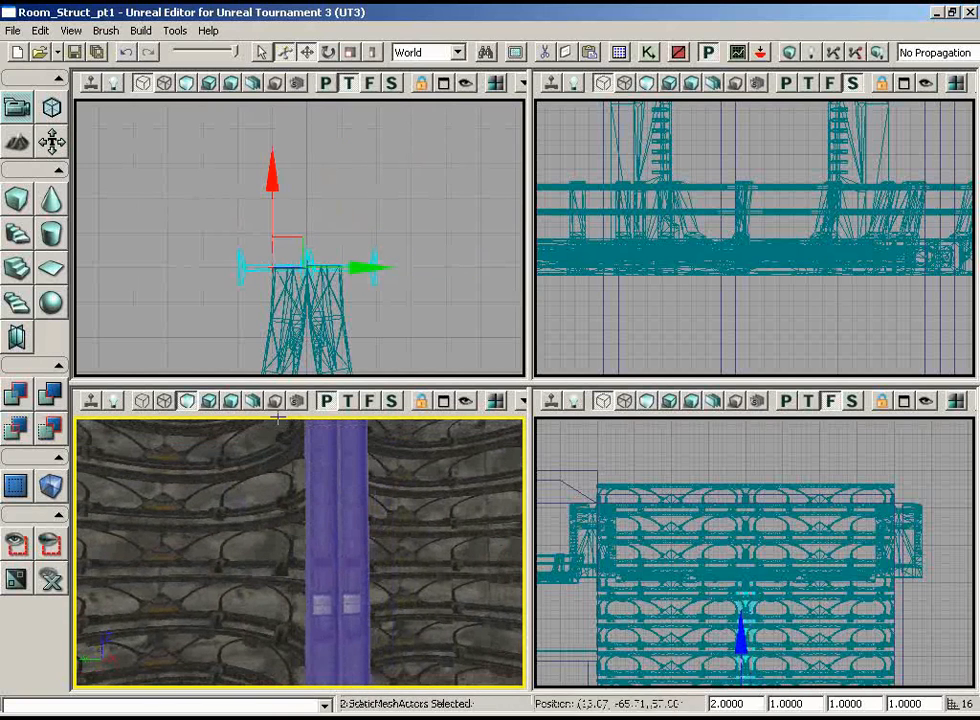
right_click_drag(727, 296, 578, 157)
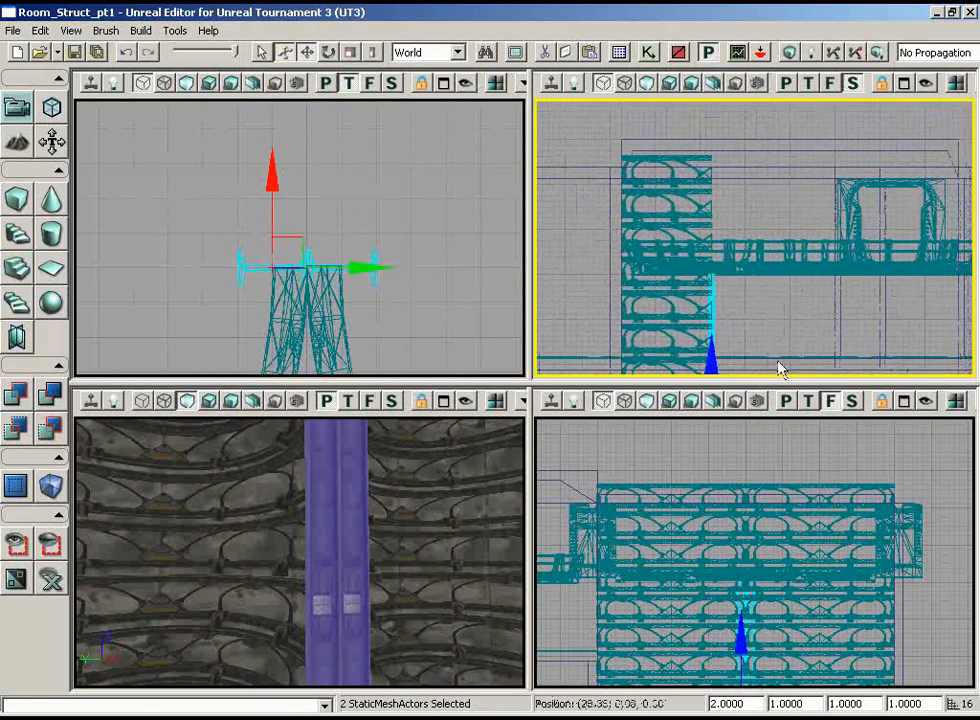
left_click_drag(708, 320, 694, 100, "alt")
scroll(733, 374, "up", 3)
scroll(733, 378, "up", 3)
right_click_drag(733, 378, 637, 378)
- Select all four seam I-beams, hide everything else in the level, and clear the selection
mouse_move(443, 539)
right_mouse_down()
mouse_move(499, 514)
mouse_move(440, 542)
right_mouse_up()
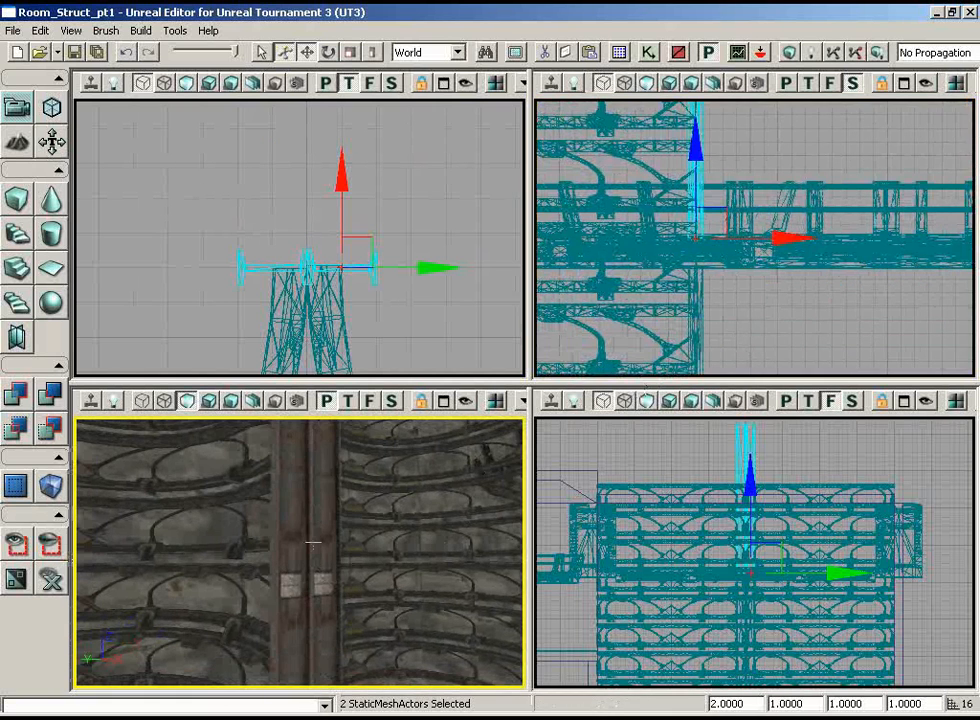
left_click(330, 540, "ctrl")
left_click(286, 539, "ctrl")
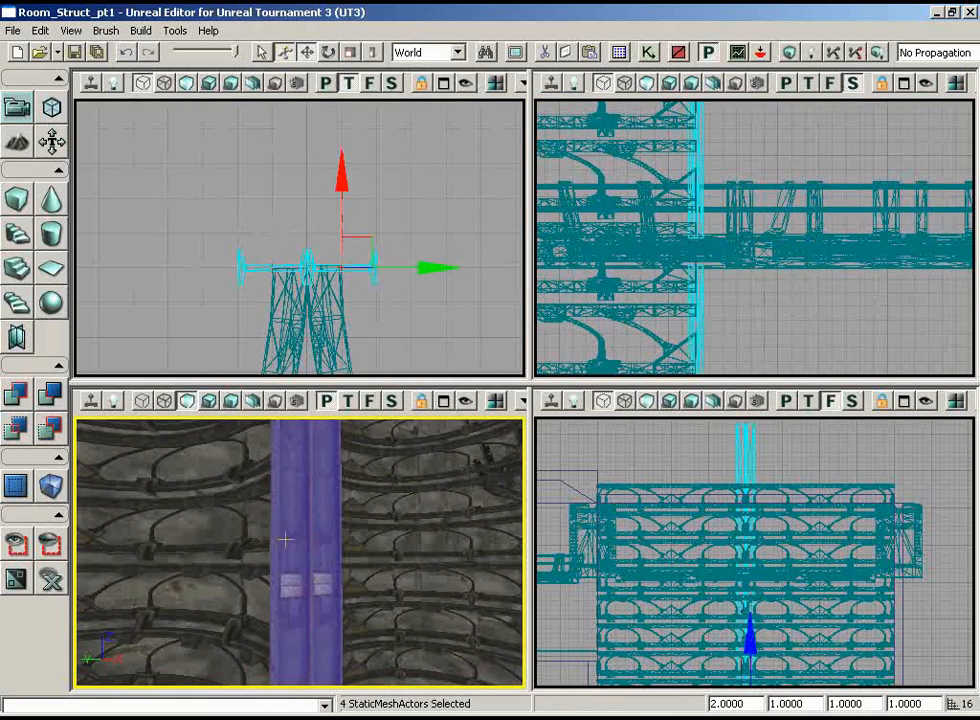
left_click(49, 578)
left_click(617, 225)
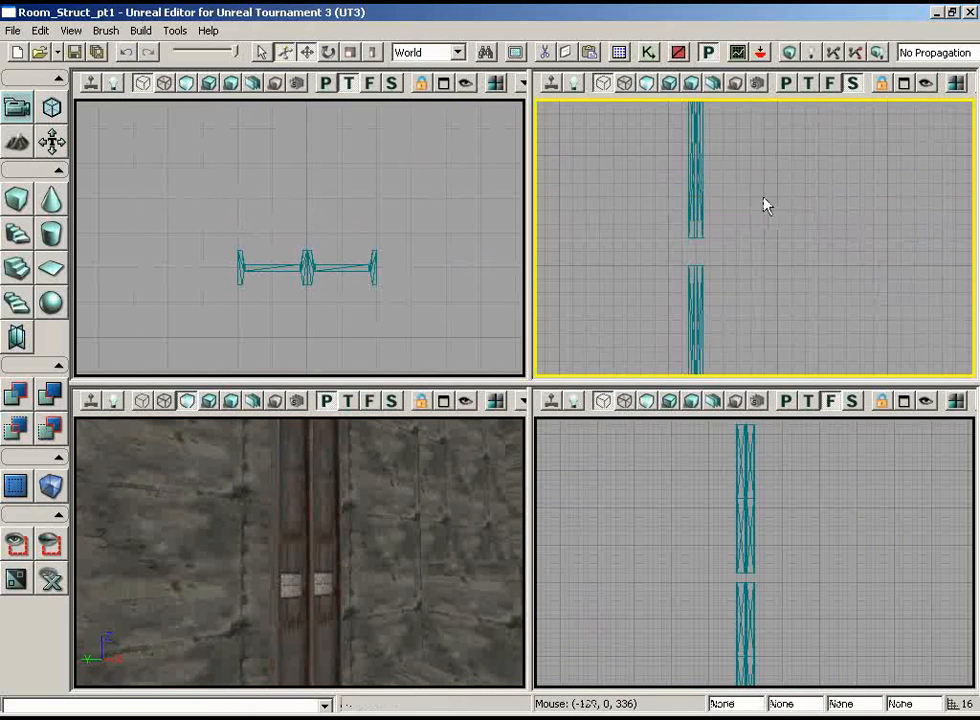
- Lower the upper I-beam pair until it rests on the lower pair without a gap, and unhide the rest of the level
scroll(761, 197, "down", 4)
right_click_drag(756, 99, 755, 93)
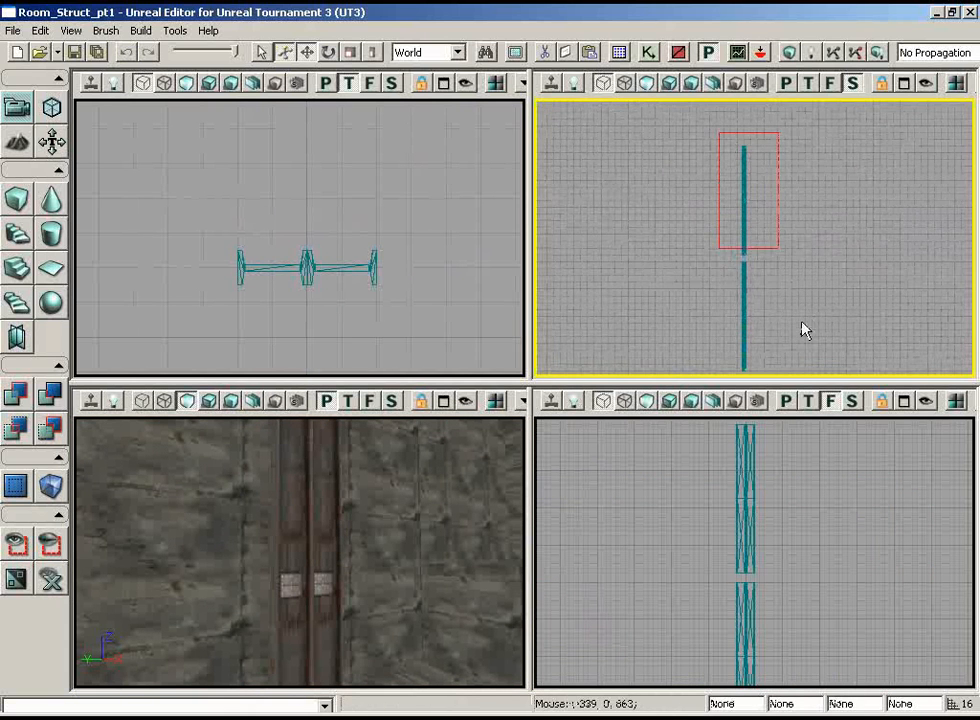
left_click_drag(796, 347, 775, 257, "ctrl+alt")
scroll(756, 130, "up", 5)
right_click_drag(756, 130, 803, 384)
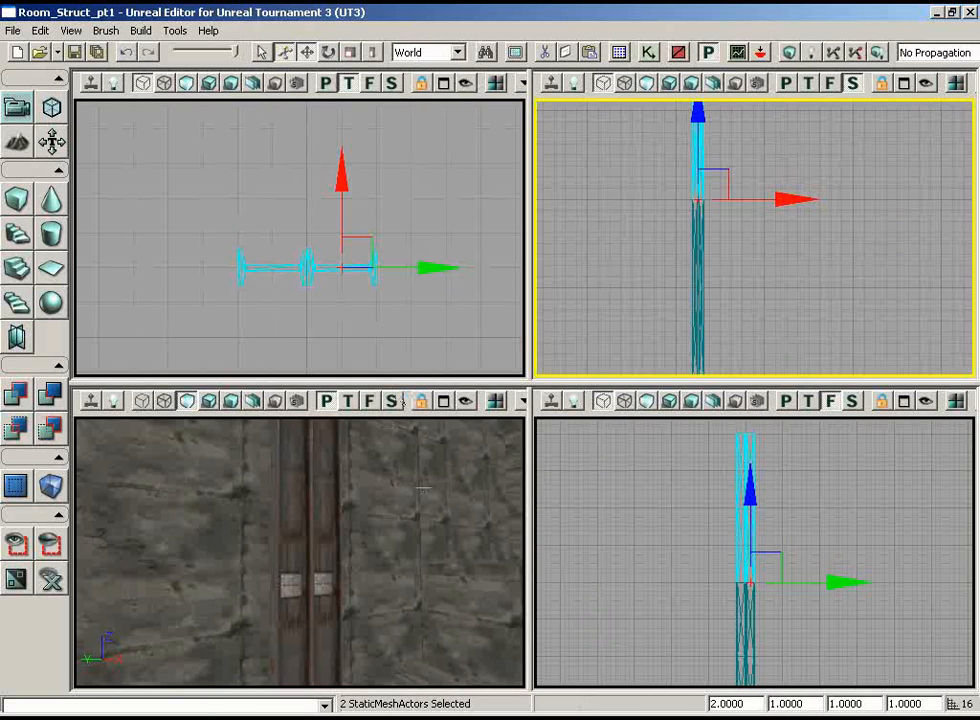
right_click_drag(424, 488, 263, 418)
left_click(54, 585)
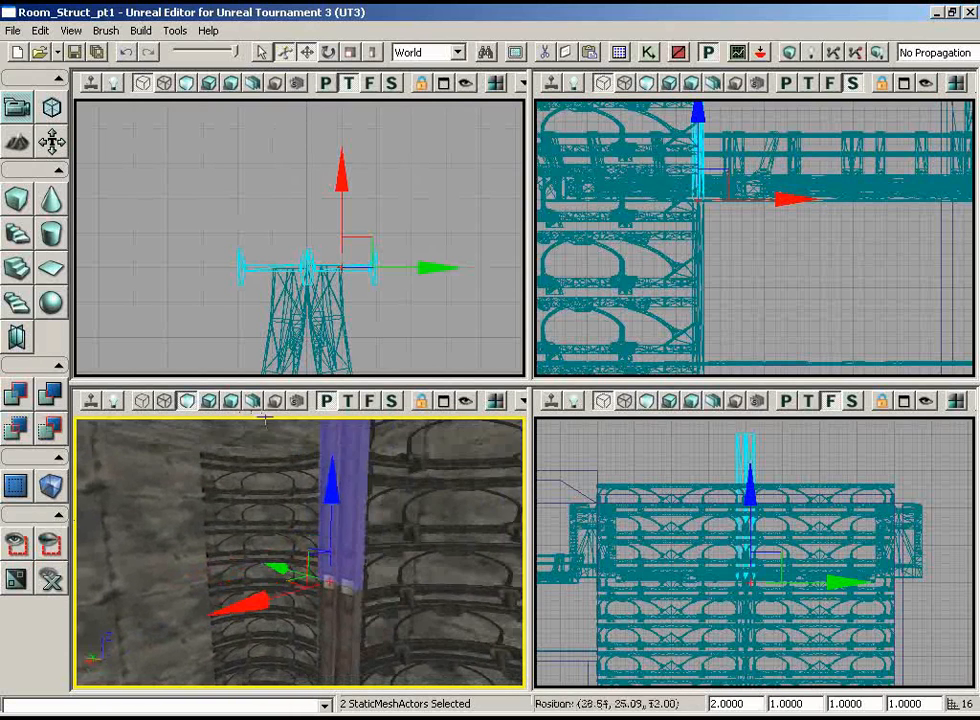
- Raise all four seam I-beams together slightly and check how their upper ends meet the ceiling
right_click_drag(300, 552, 160, 572)
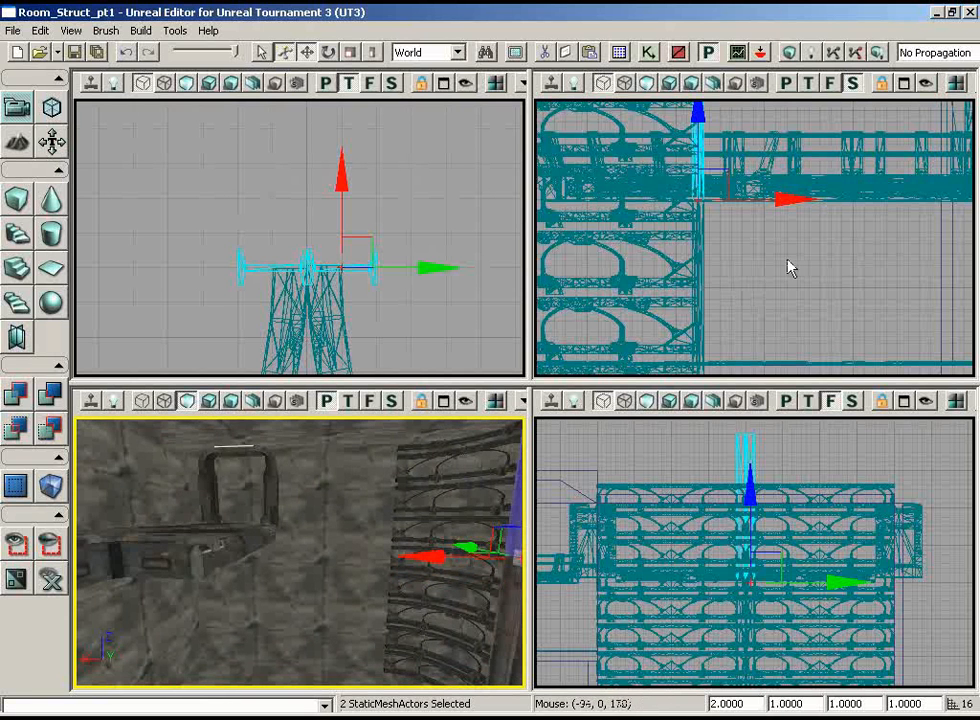
right_click_drag(381, 576, 424, 530)
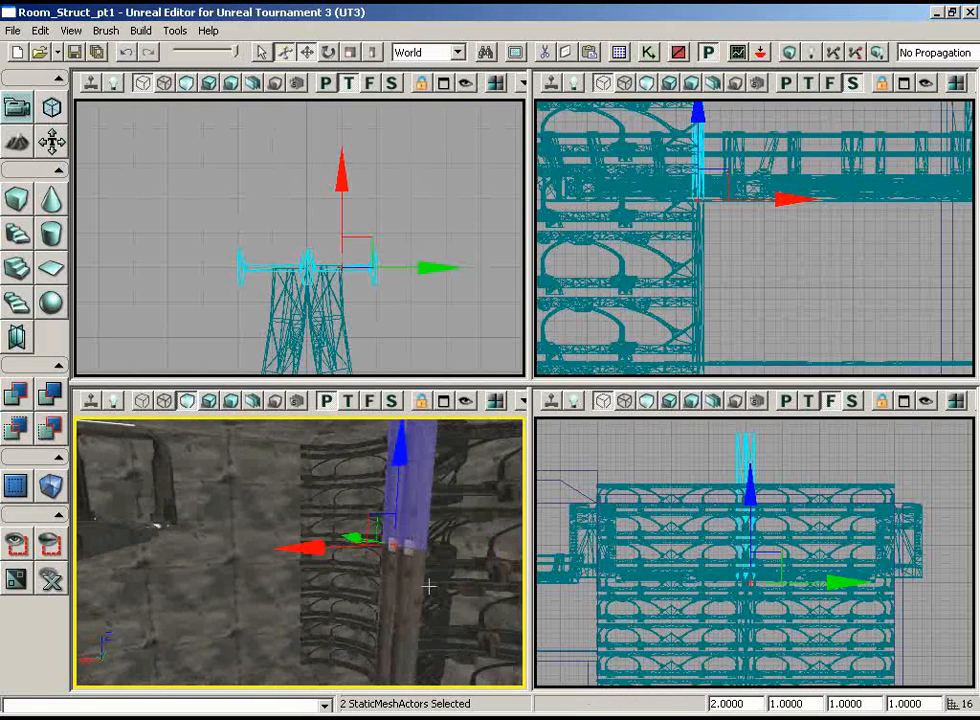
left_click(403, 586, "ctrl")
right_click_drag(382, 586, 246, 569)
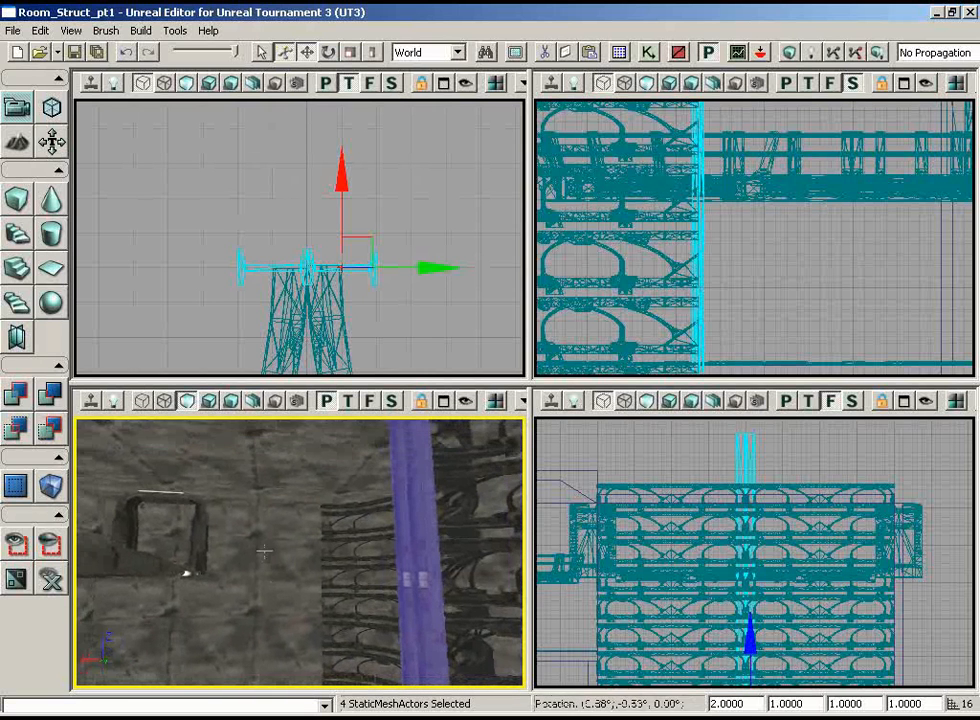
right_click_drag(755, 638, 806, 659)
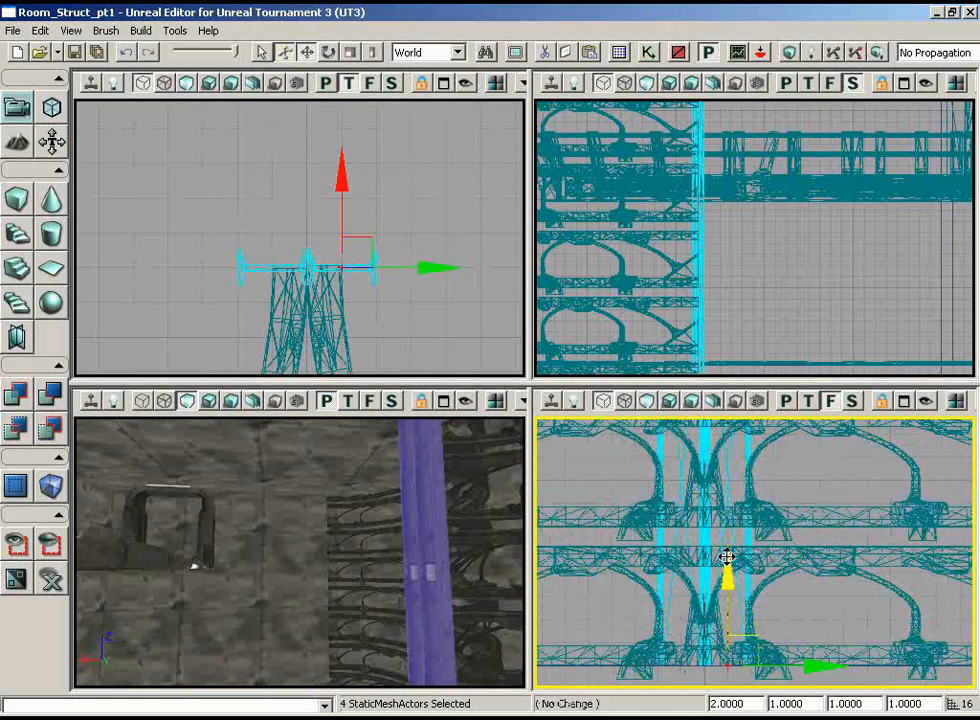
left_click_drag(727, 537, 727, 537)
right_click_drag(327, 515, 327, 497)
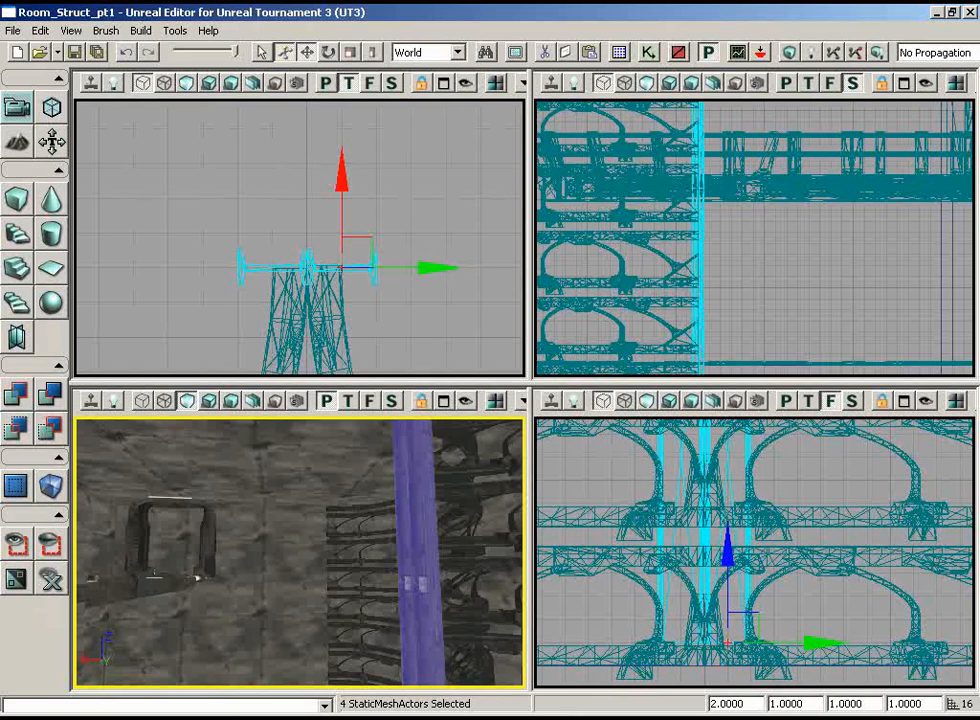
left_click_drag(327, 497, 462, 416)
mouse_move(462, 416)
right_mouse_down()
mouse_move(459, 447)
mouse_move(460, 409)
right_mouse_up()
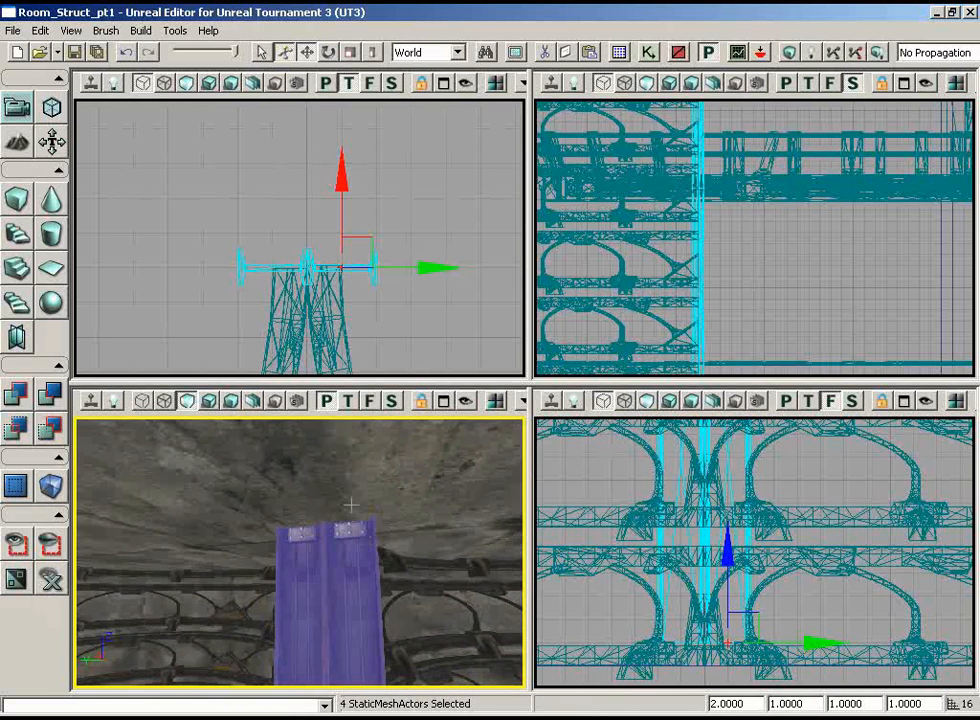
right_click_drag(385, 521, 328, 608)
left_click_drag(328, 608, 381, 521)
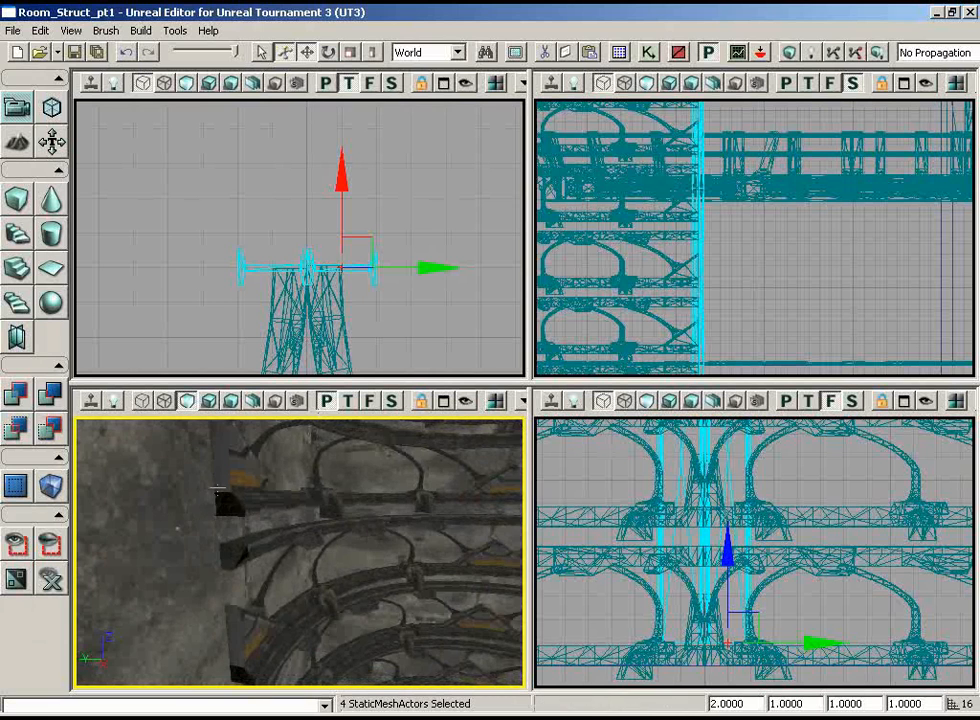
- Duplicate the upper and lower I-beams from one side of the seam onto the half circle's outer frame ends by the side wall
left_click_drag(230, 591, 317, 686)
left_click(376, 280)
left_click(376, 274)
scroll(388, 296, "down", 7)
left_click_drag(386, 294, 527, 157)
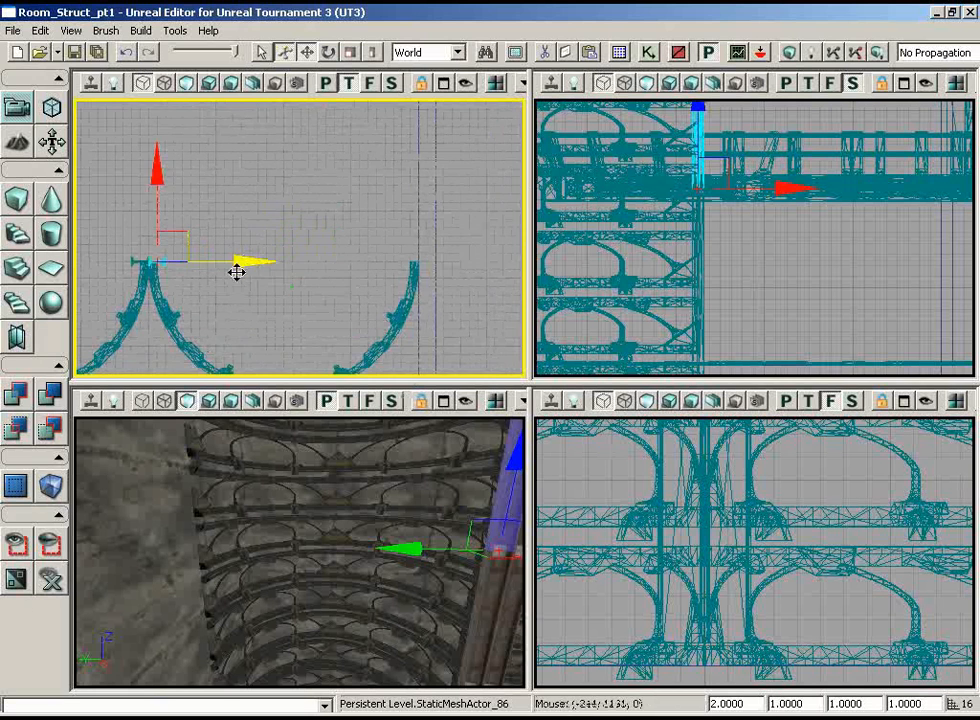
left_click_drag(278, 254, 312, 253)
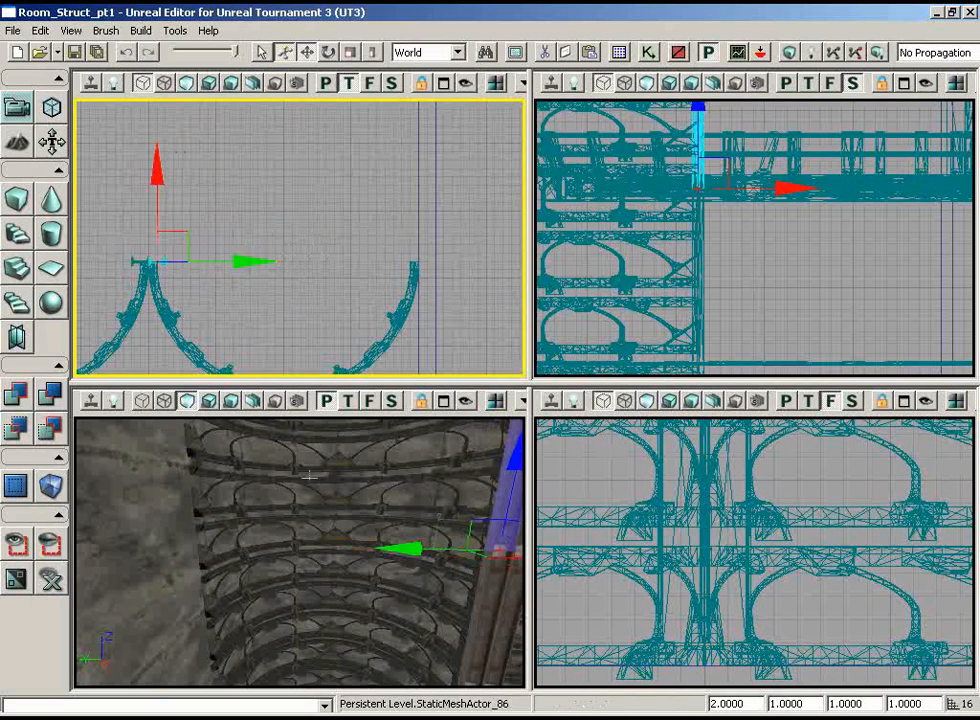
right_click_drag(290, 583, 367, 594)
left_click(368, 580, "ctrl")
right_click_drag(194, 277, 218, 283)
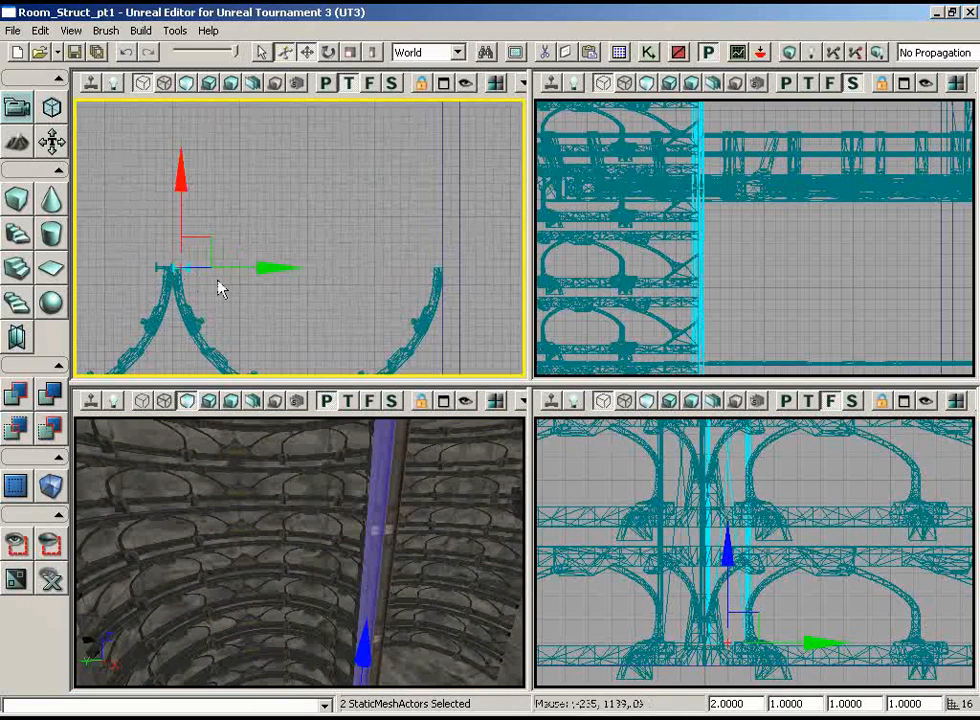
left_click(248, 272)
left_click(373, 594)
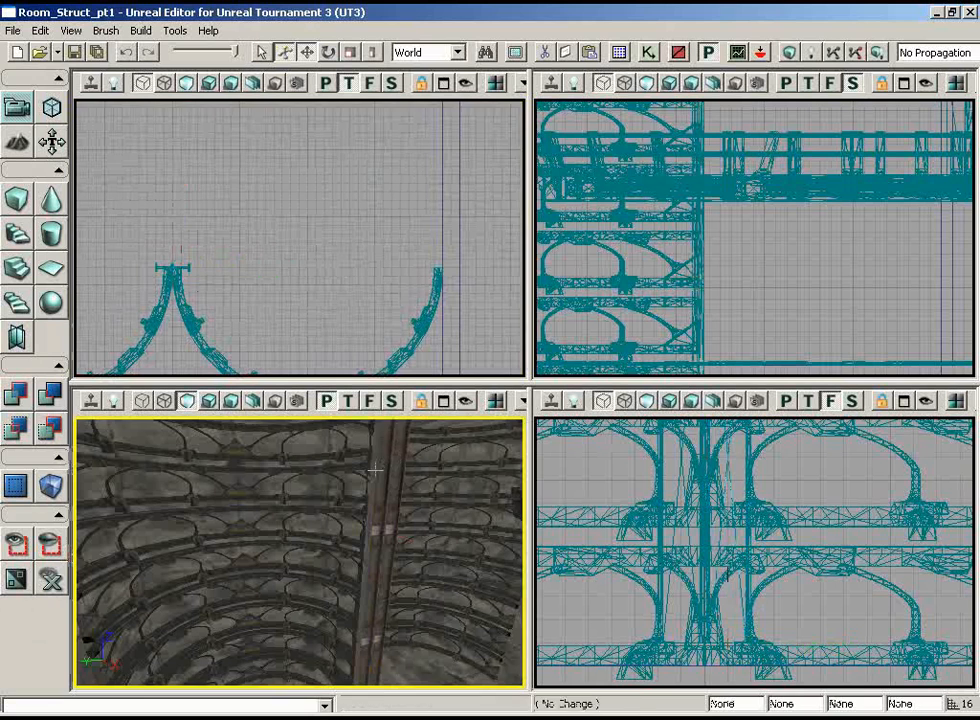
left_click(370, 593, "ctrl")
left_click_drag(240, 271, 400, 266)
left_click_drag(525, 251, 526, 251)
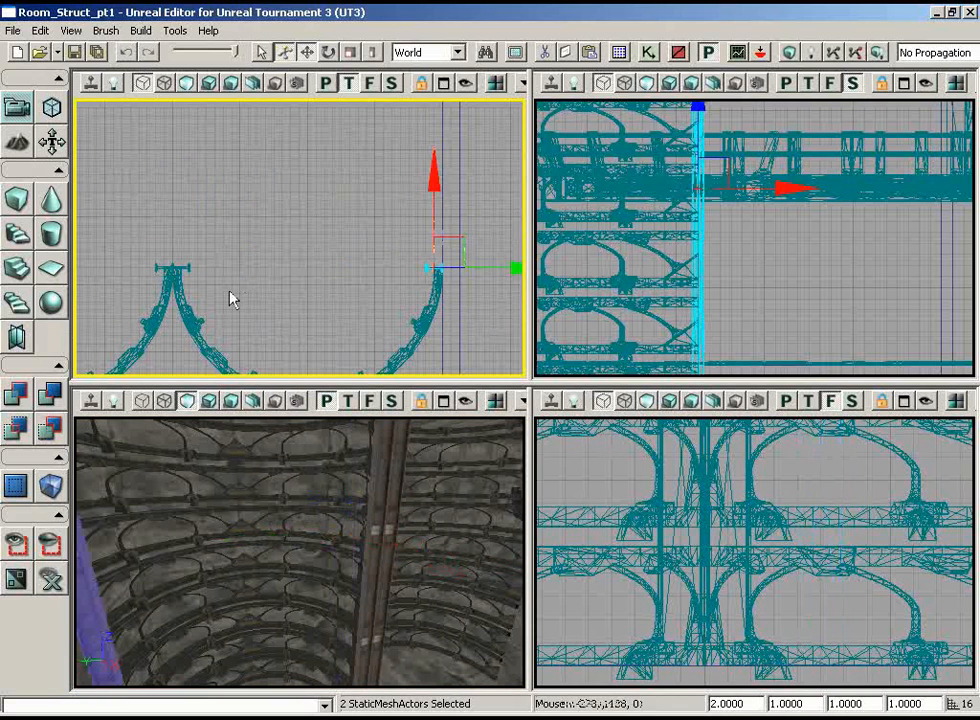
- Set the drag grid to 8 units for fine positioning of the copied I-beams by the side wall
right_click_drag(345, 300, 461, 302)
scroll(459, 350, "up", 9)
right_click_drag(400, 280, 517, 380)
scroll(257, 217, "up", 1)
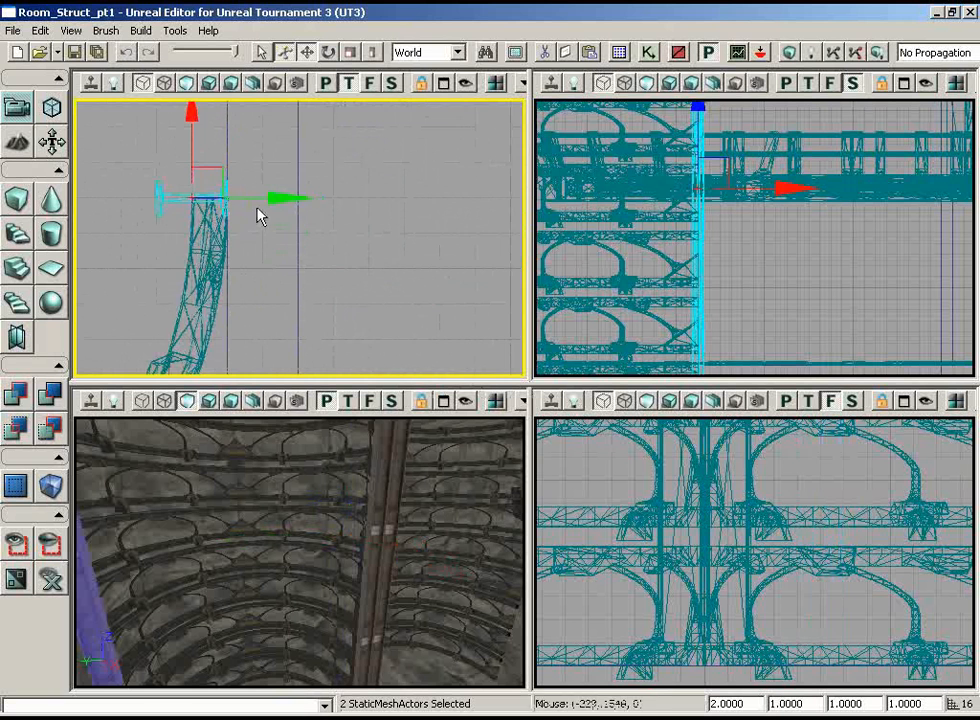
right_click_drag(277, 239, 141, 169)
scroll(178, 212, "up", 1)
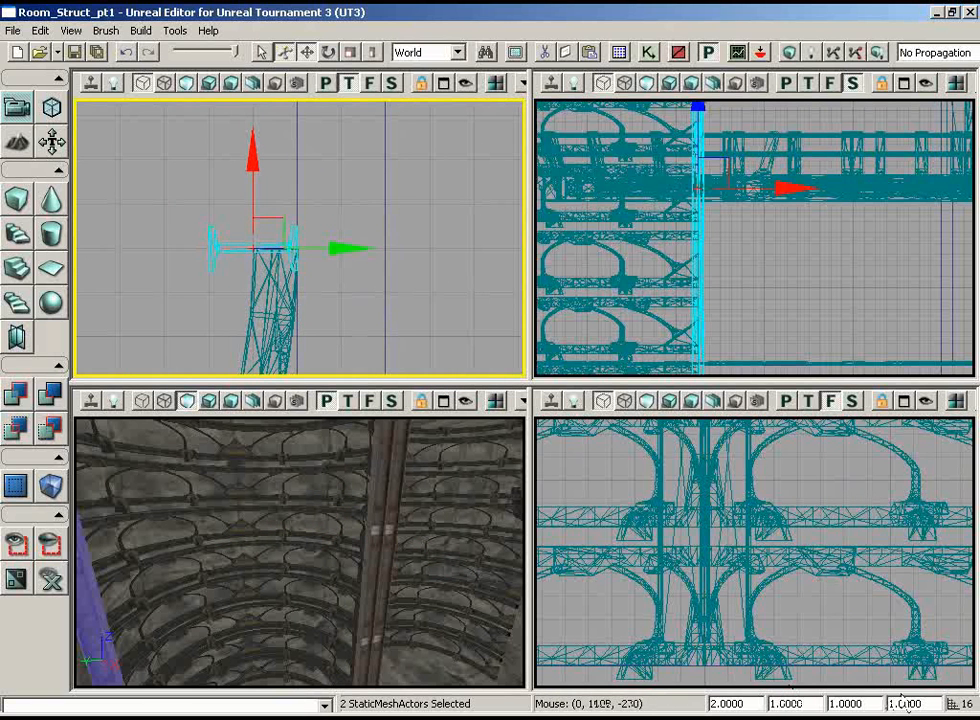
left_click(71, 30)
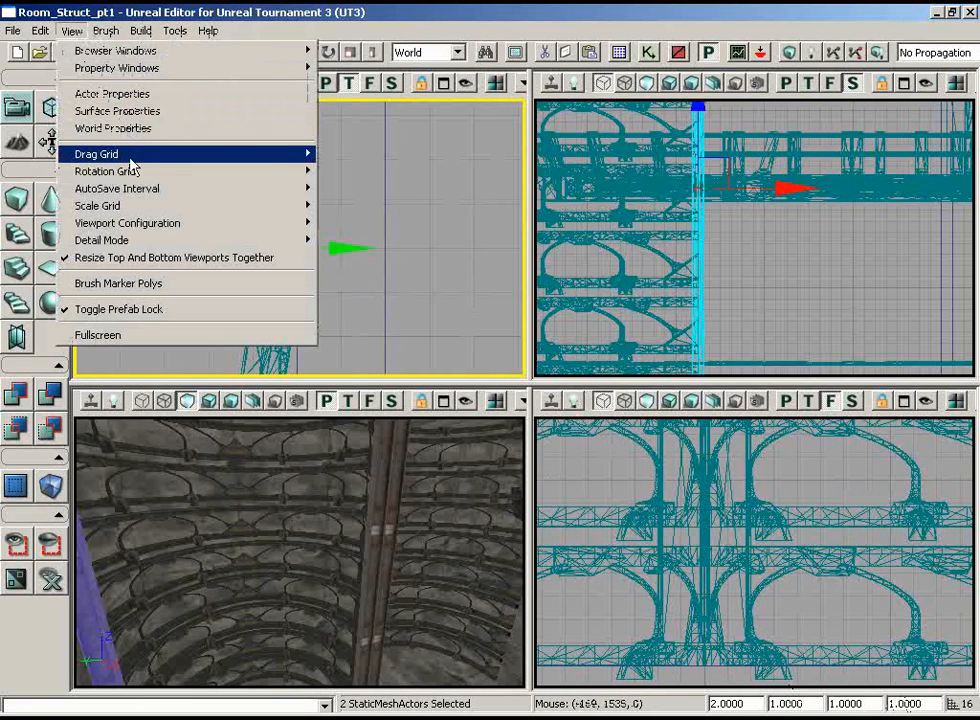
mouse_move(140, 154)
left_click(390, 207)
right_click_drag(376, 234, 378, 304)
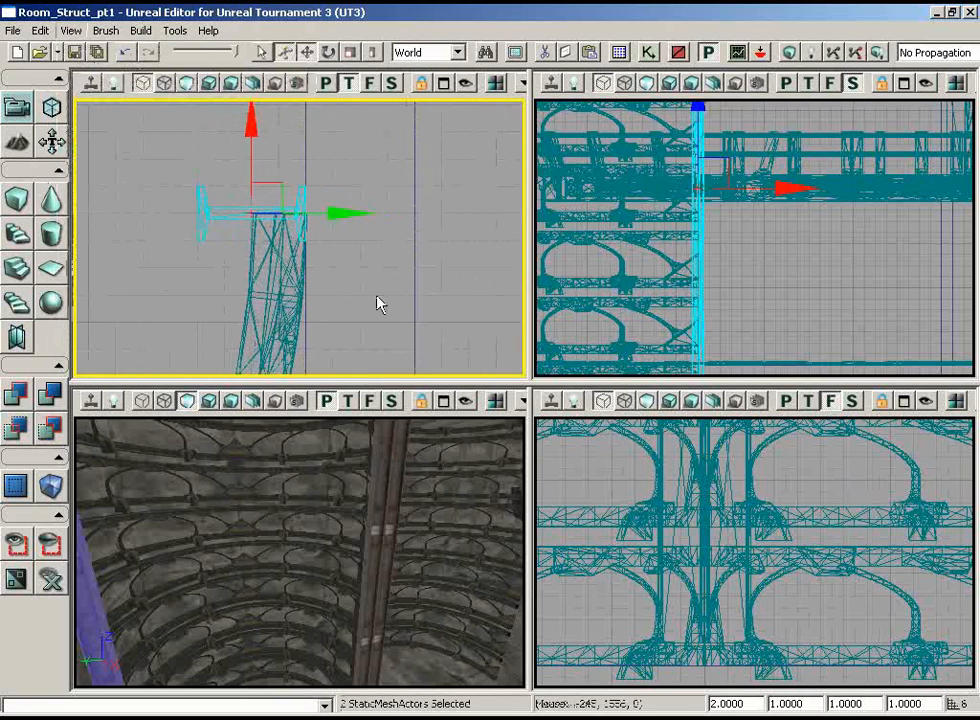
- Shift the copied I-beam pair toward the side wall in two 8-unit increments, partly embedding it in the wall
left_click_drag(329, 210, 329, 209)
right_click_drag(305, 451, 101, 475)
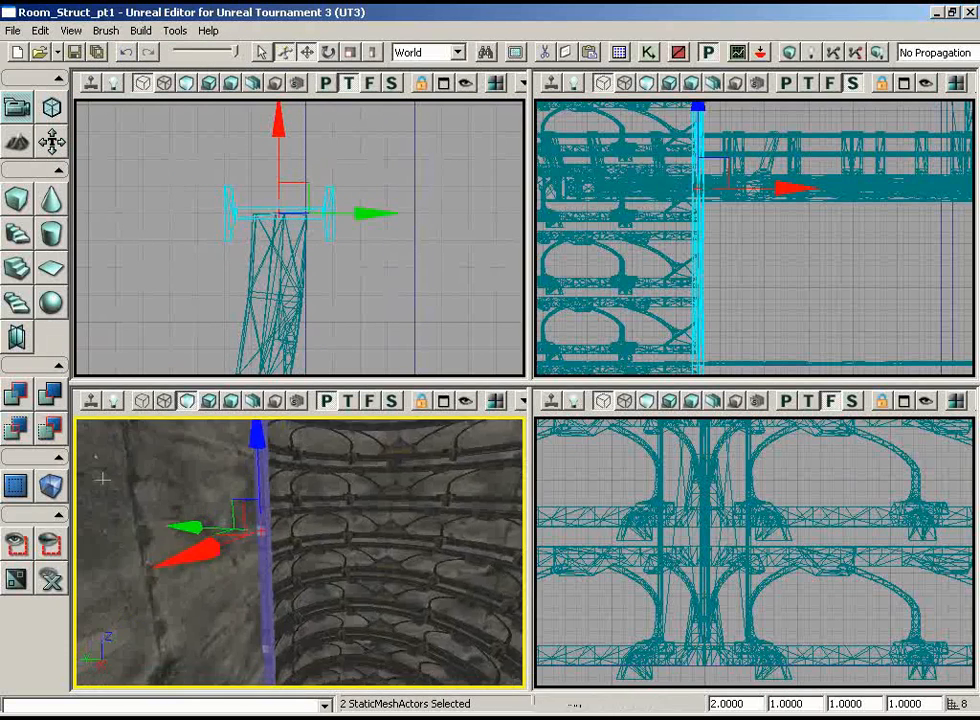
left_click_drag(101, 475, 88, 585)
left_click_drag(357, 213, 384, 212)
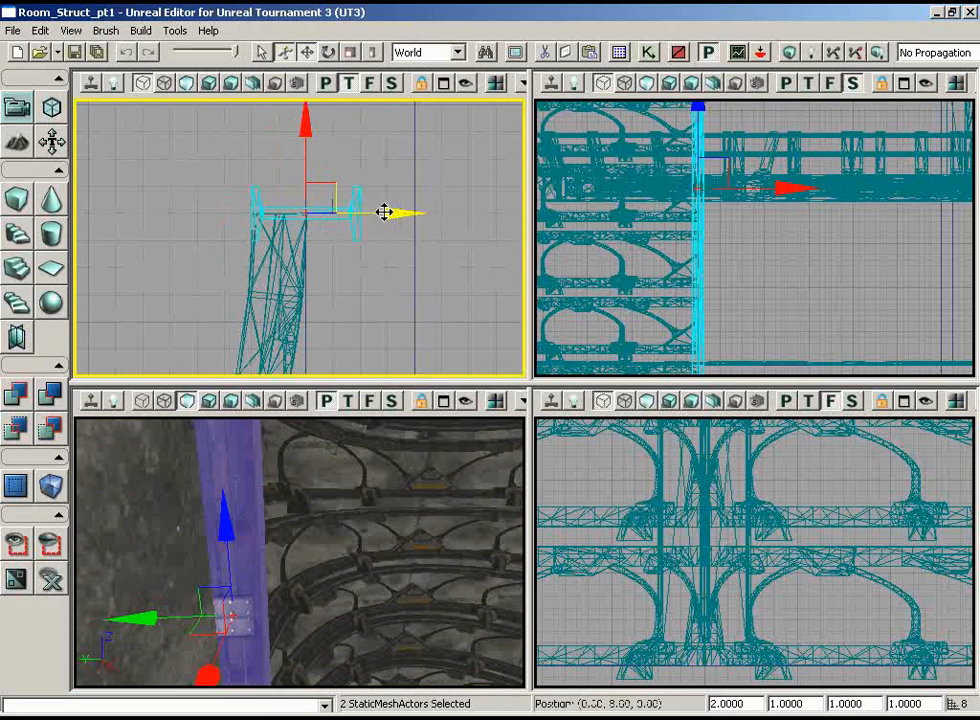
- Duplicate the side-wall I-beam pair onto the frame ends at the opposite outer end of the two half circles
right_click_drag(355, 521, 308, 512)
left_click_drag(308, 512, 462, 657)
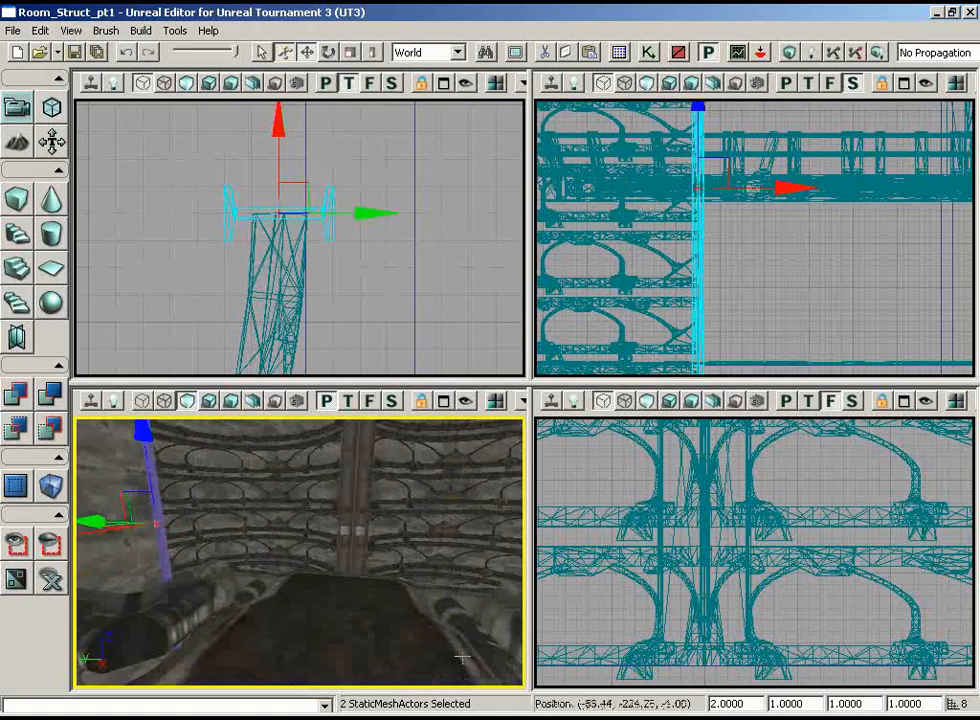
left_click_drag(362, 281, 78, 111)
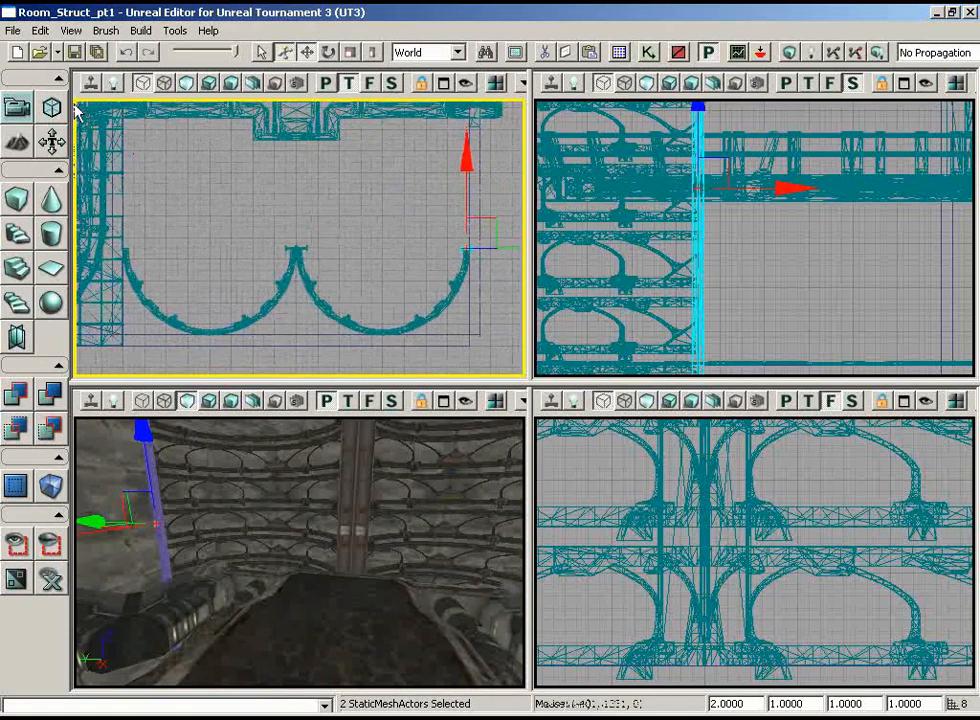
left_click_drag(430, 253, 74, 248, "ctrl")
scroll(76, 250, "up", 8)
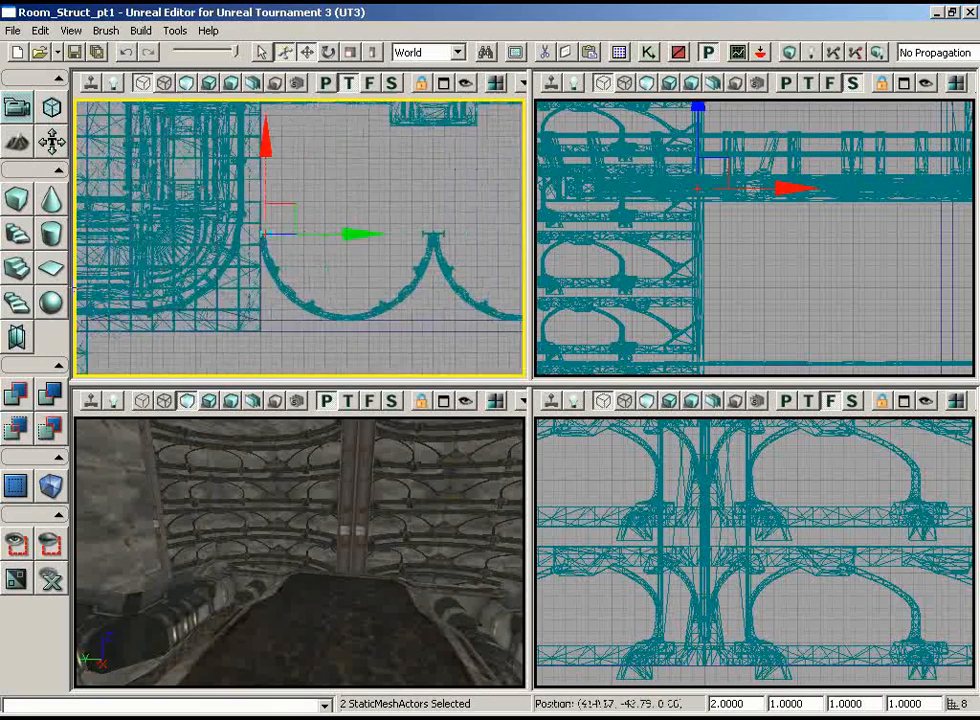
left_click_drag(372, 252, 320, 222)
- Inspect the placed I-beam columns and the open floor in front of the central seam from several angles
left_click_drag(495, 496, 367, 532)
left_click_drag(320, 578, 78, 604)
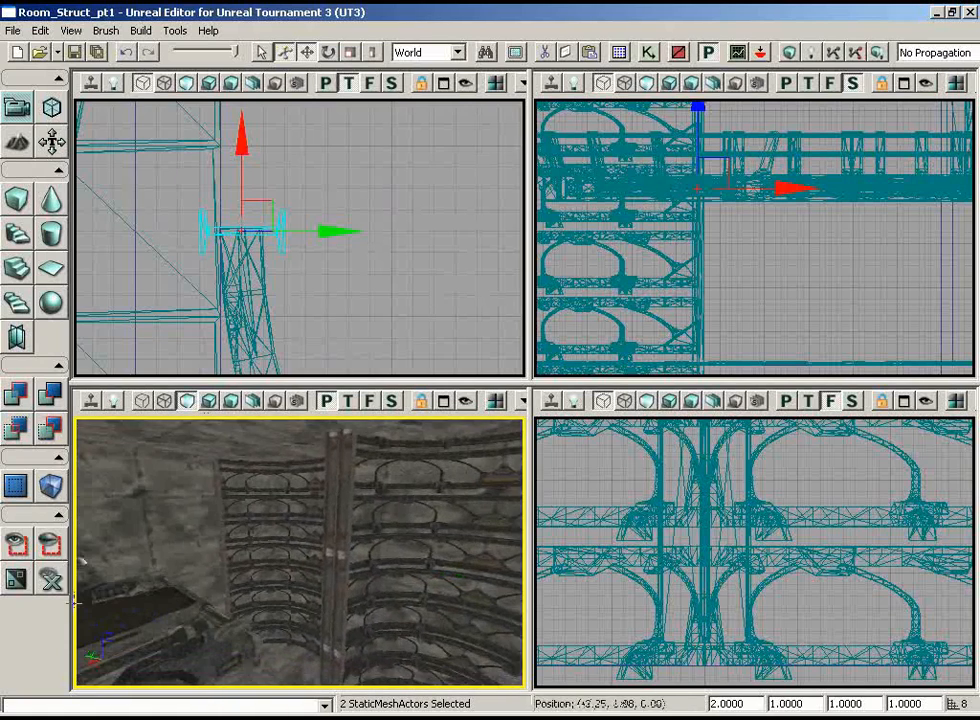
mouse_move(348, 353)
left_mouse_down()
mouse_move(361, 367)
mouse_move(360, 141)
mouse_move(525, 139)
mouse_move(341, 352)
left_mouse_up()
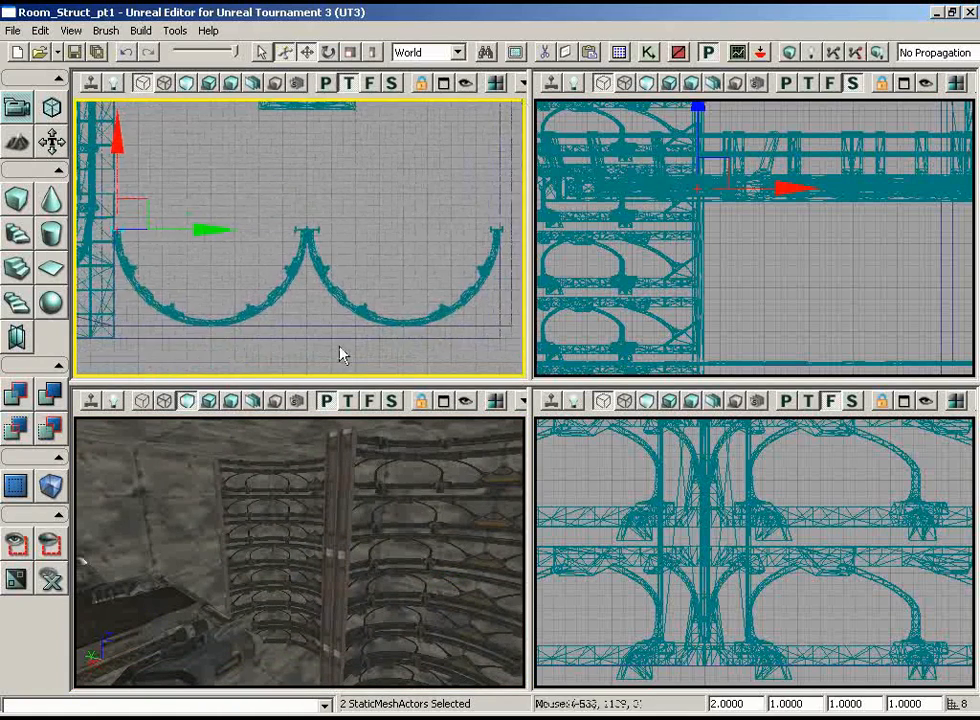
left_click_drag(331, 536, 249, 560)
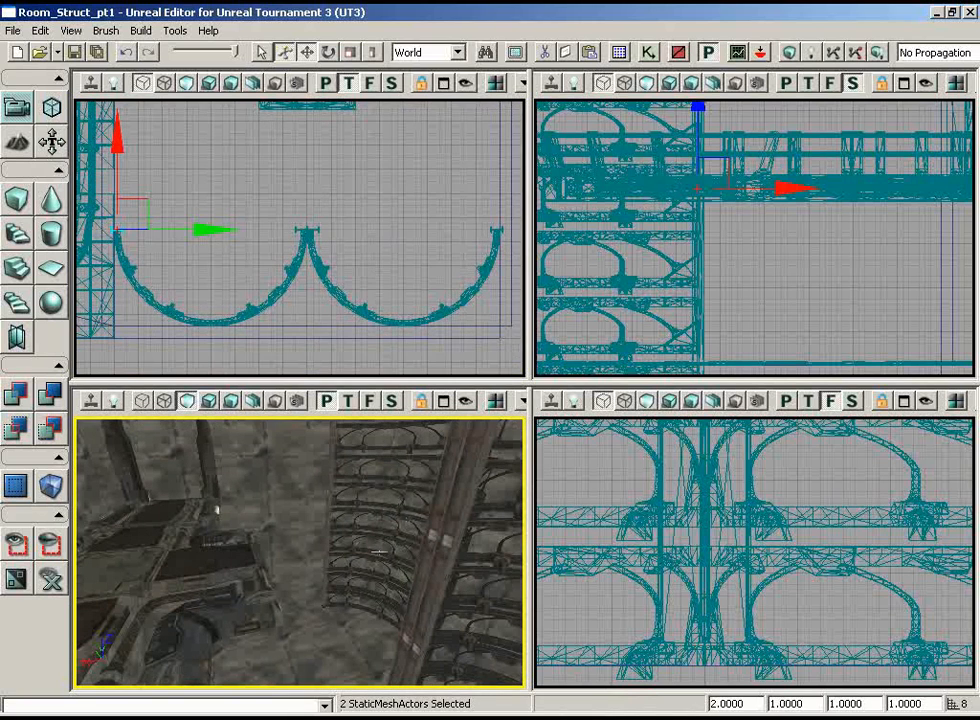
mouse_move(364, 238)
left_mouse_down()
mouse_move(374, 281)
mouse_move(397, 157)
mouse_move(375, 217)
left_mouse_up()
right_click_drag(378, 515, 322, 570)
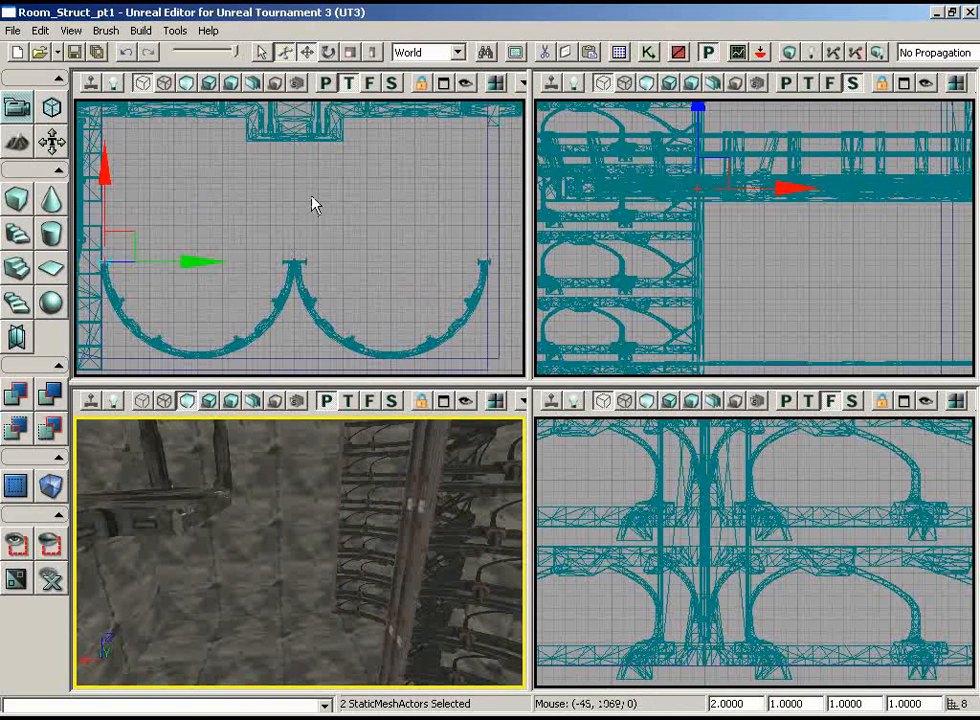
left_click_drag(339, 201, 346, 170)
right_click_drag(350, 560, 368, 485)
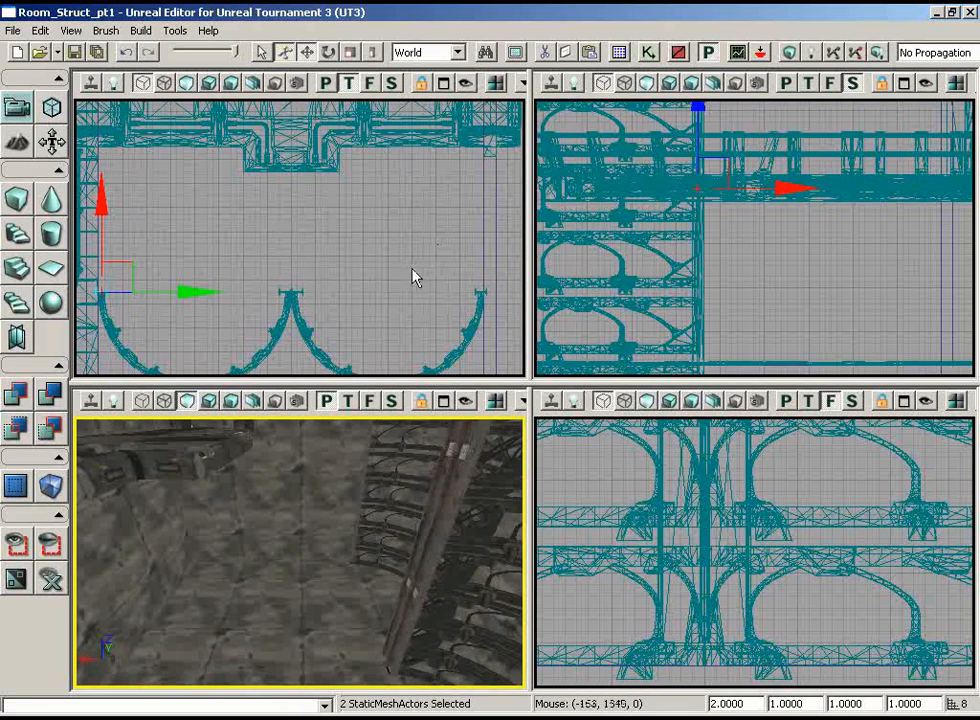
- Choose the S_LT_Floors_SM_Lift01 static mesh from the LT_Floors package in the Generic browser
left_click(620, 53)
scroll(320, 415, "down", 2)
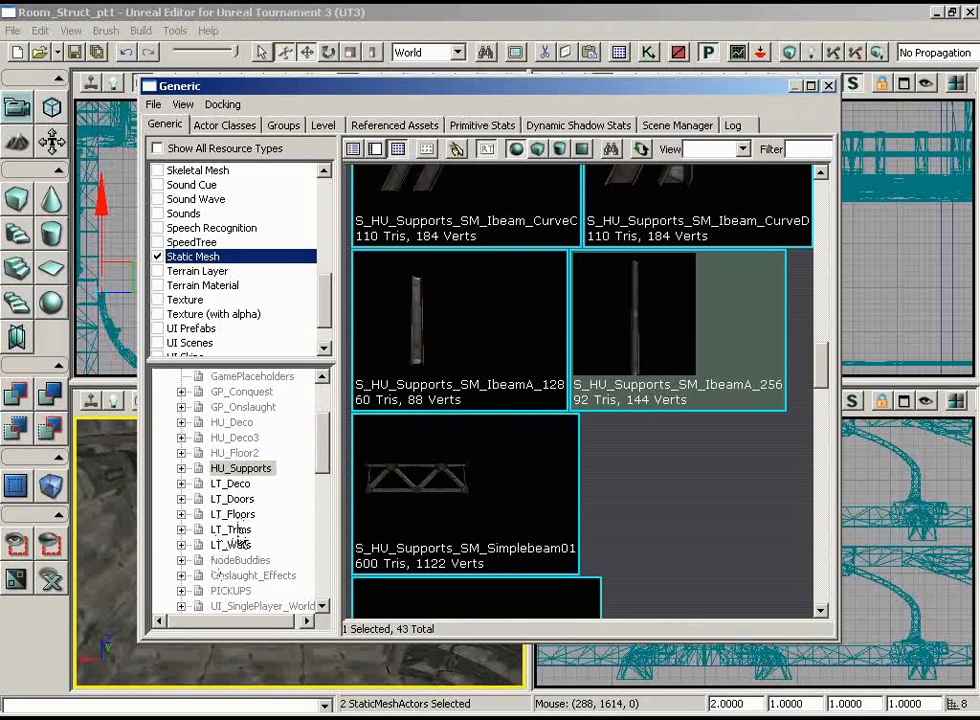
left_click_drag(823, 316, 822, 366)
left_click(596, 366)
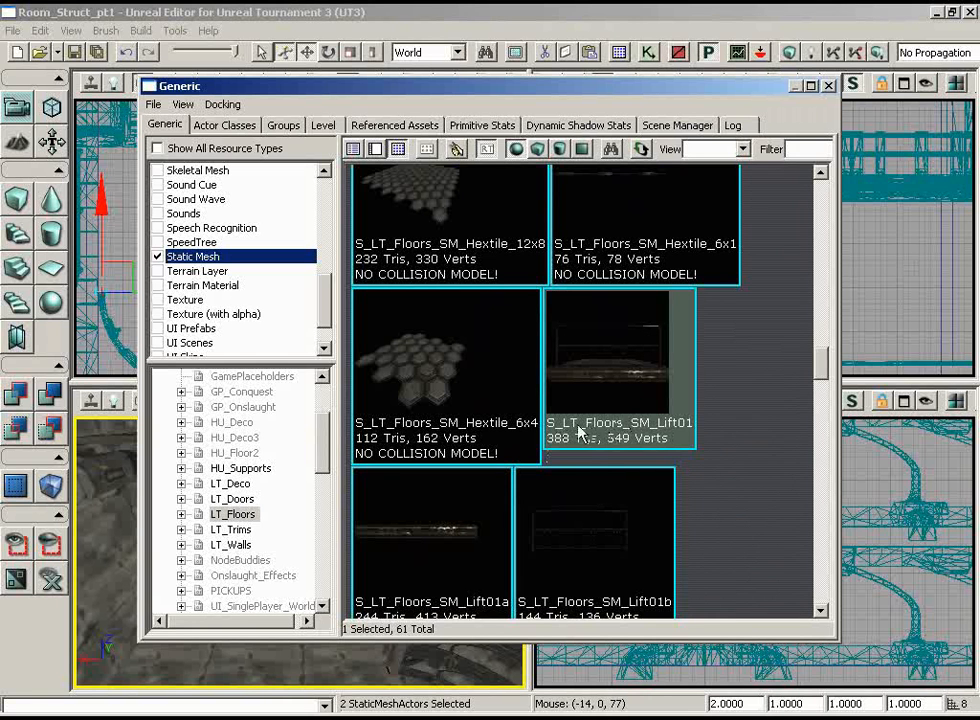
left_click(829, 86)
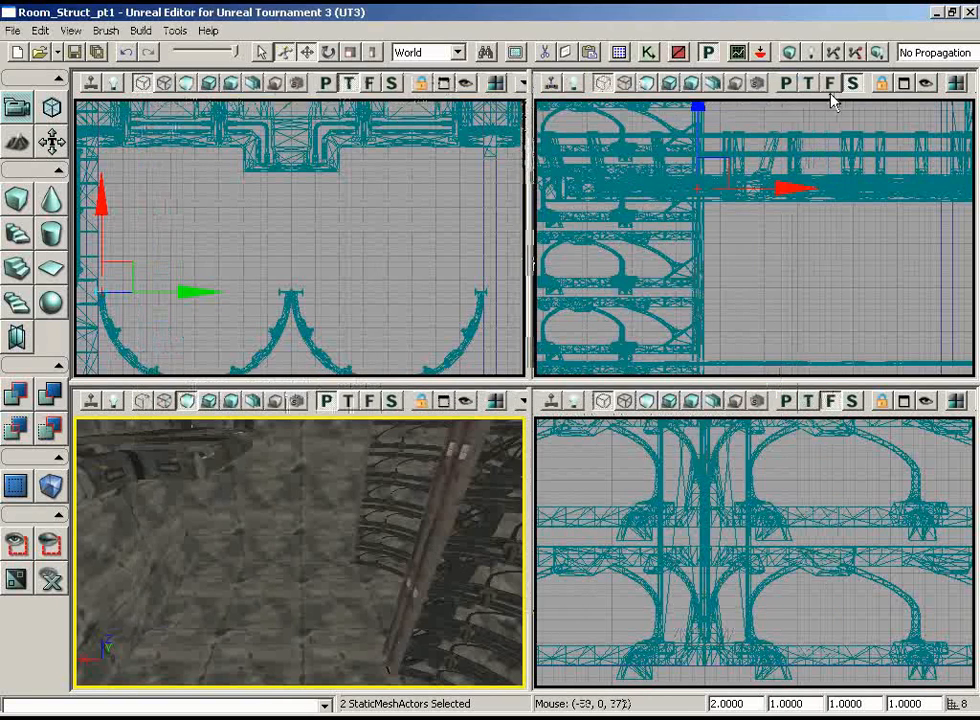
- Add the S_LT_Floors_SM_Lift01 mesh as an InterpActor on the floor in front of the seam I-beams
left_click_drag(300, 560, 380, 604)
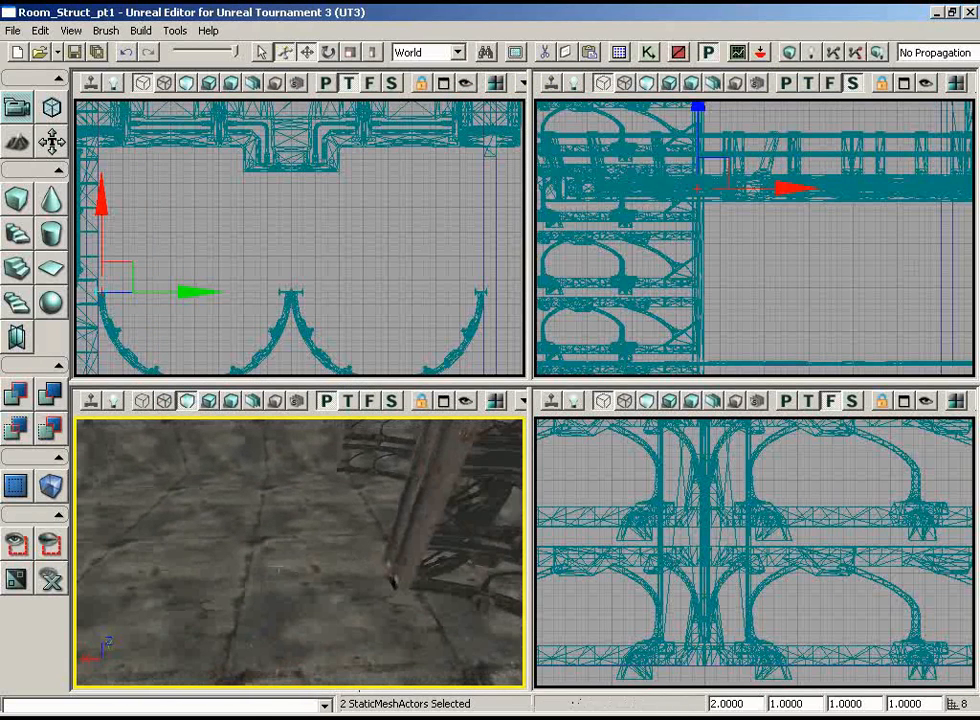
left_click_drag(325, 580, 328, 586)
right_click(328, 586)
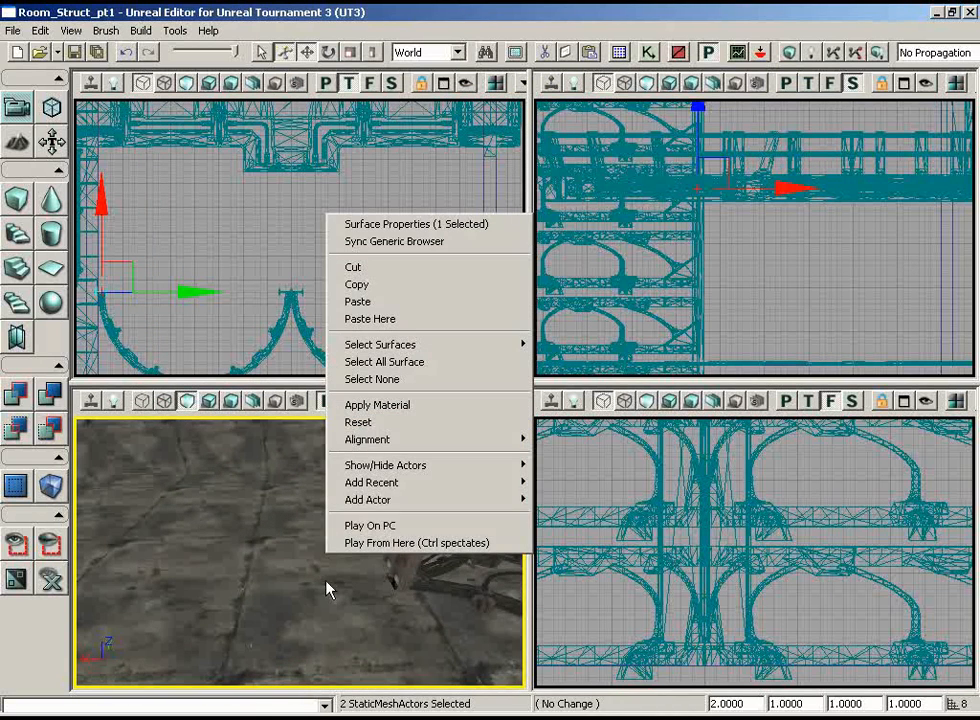
mouse_move(396, 503)
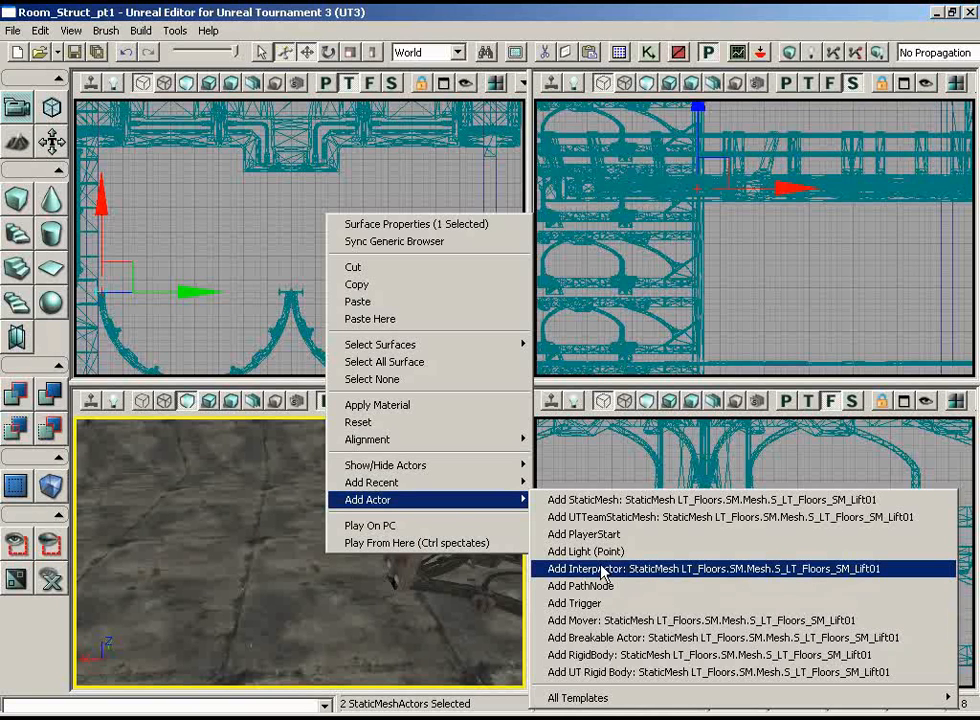
left_click(601, 571)
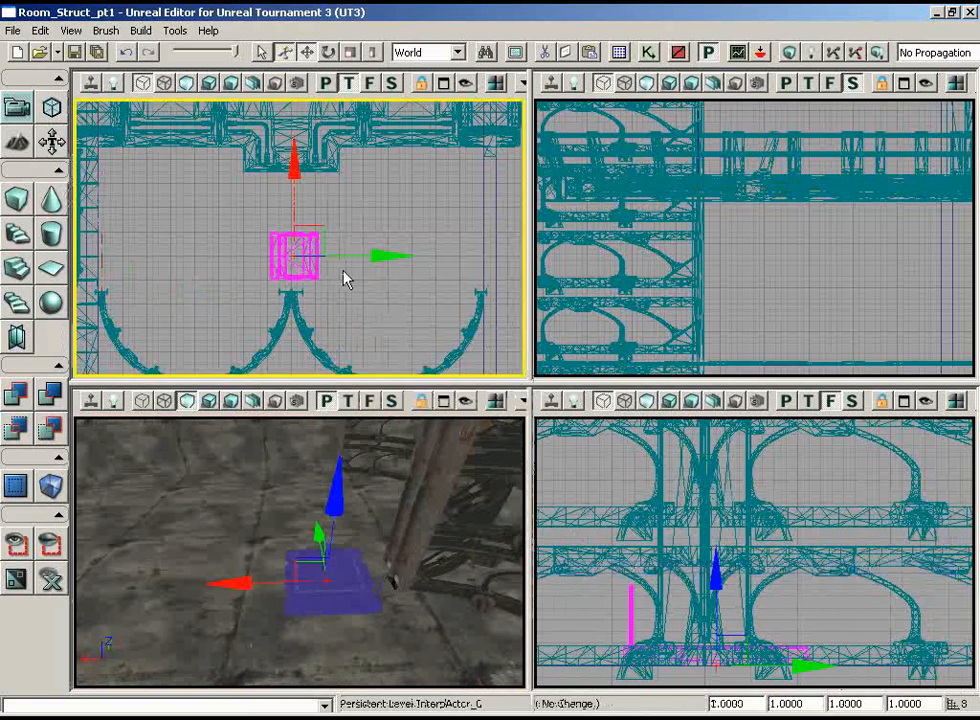
- Rotate the lift platform a quarter turn so its railing side faces the seam I-beams
left_click_drag(343, 278, 339, 383)
left_click_drag(375, 551, 449, 543)
right_click(411, 581)
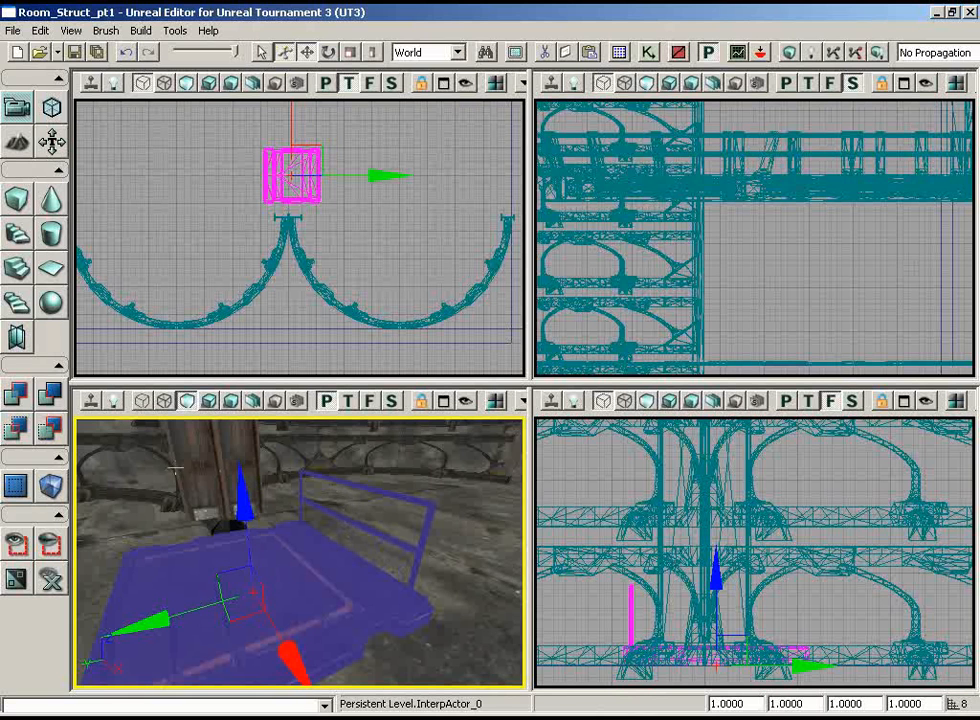
left_click_drag(315, 516, 426, 471)
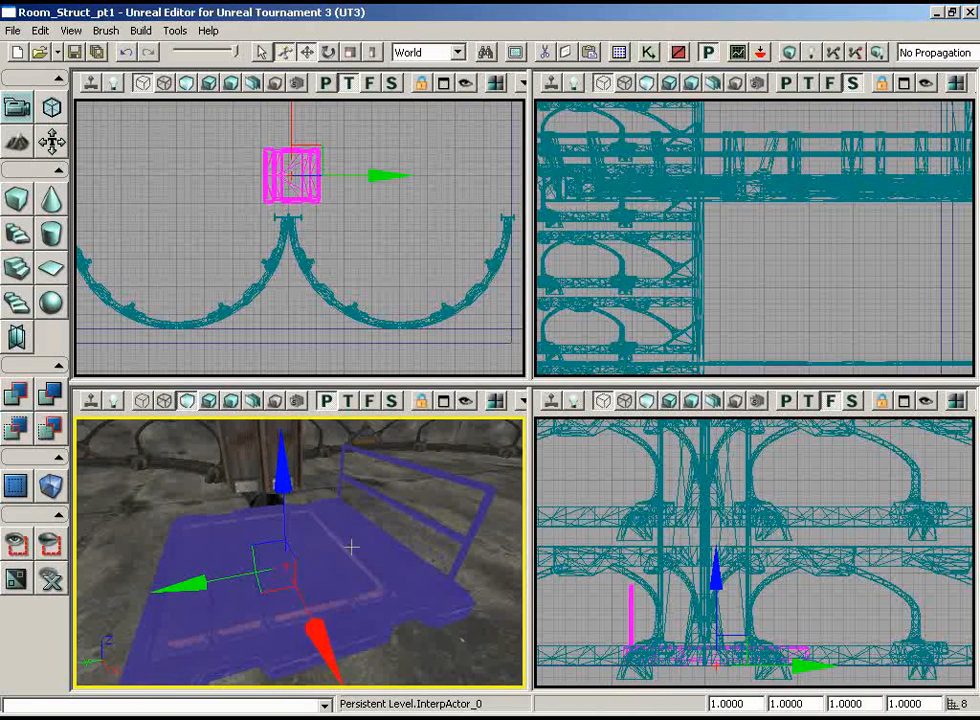
key("space")
left_click_drag(357, 617, 497, 520)
scroll(444, 222, "up", 5)
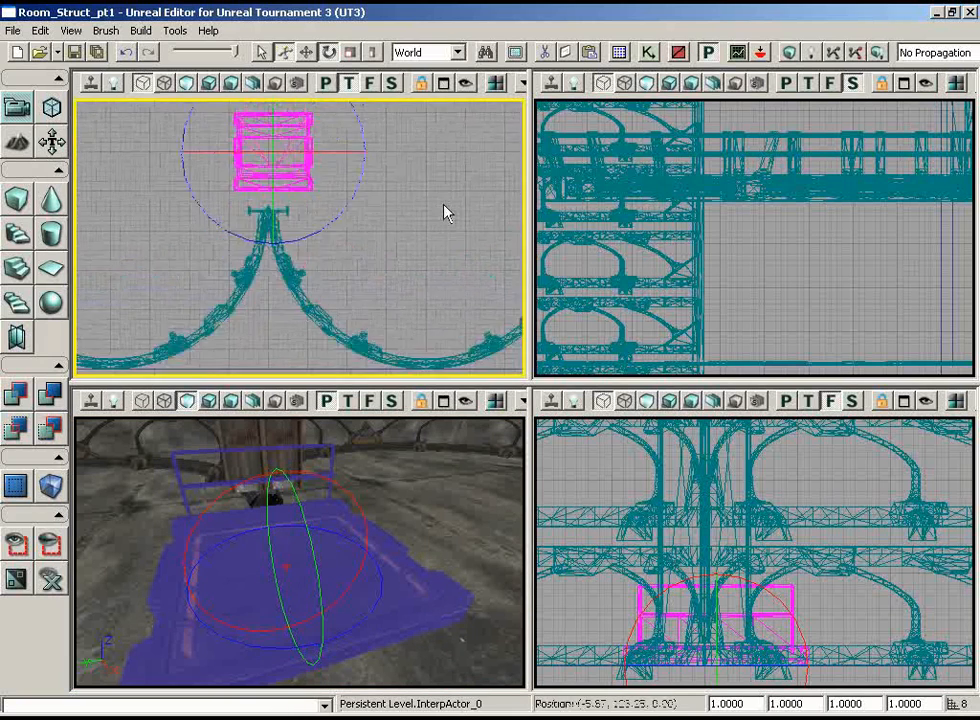
- Switch back to translation and centre the lift platform on the seam I-beam columns
key("space")
key("space")
key("space")
right_click_drag(394, 229, 388, 277)
scroll(388, 277, "up", 2)
left_click_drag(365, 153, 333, 171)
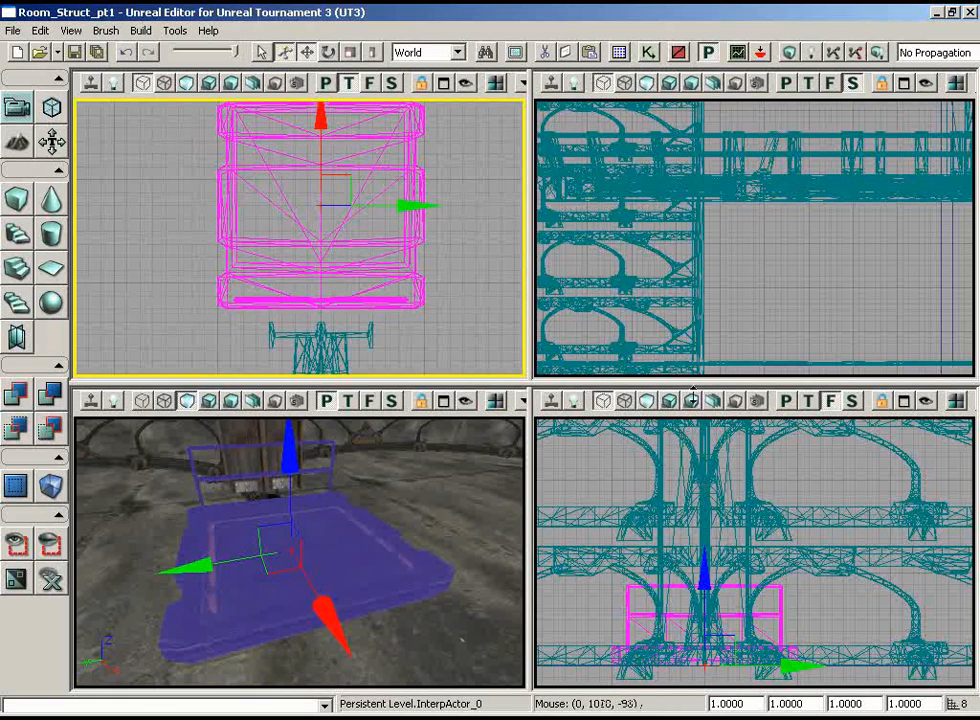
- Set the drag grid to 4 units and move the lift's railing edge closer to the seam I-beams, leaving a small gap
mouse_move(449, 290)
right_mouse_down()
mouse_move(464, 378)
mouse_move(464, 298)
right_mouse_up()
scroll(464, 298, "up", 3)
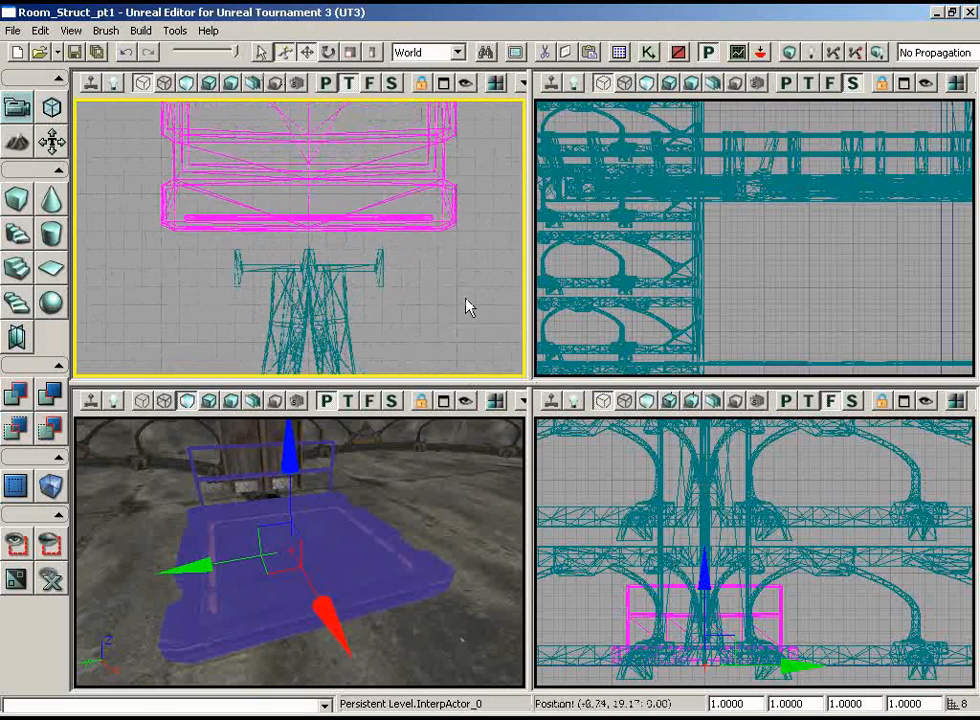
left_click(76, 32)
mouse_move(219, 156)
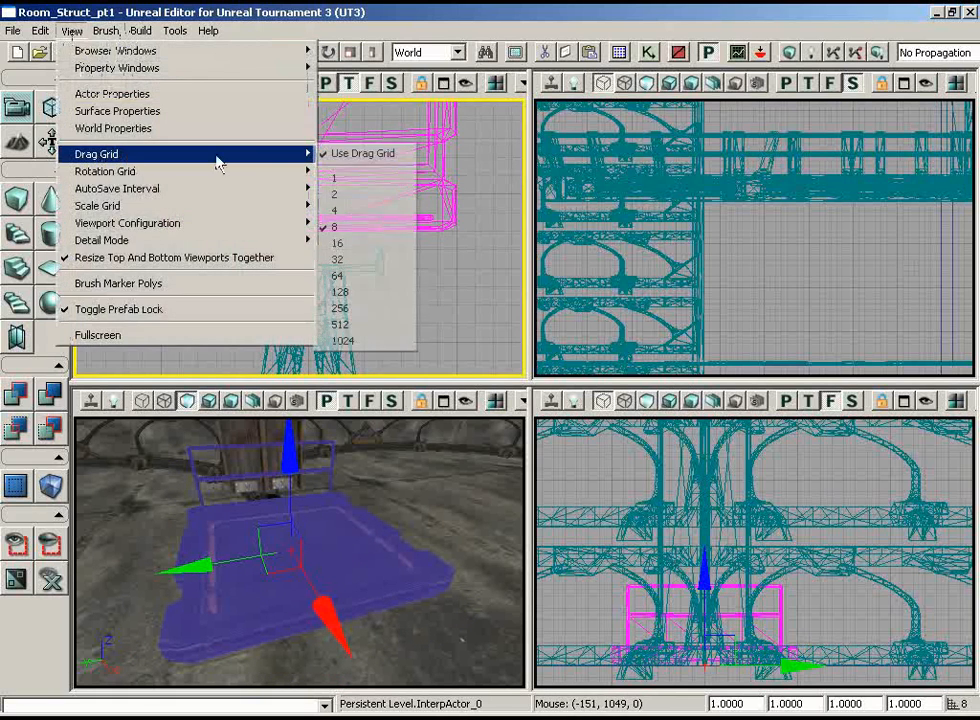
left_click(354, 212)
right_click_drag(416, 300, 429, 155)
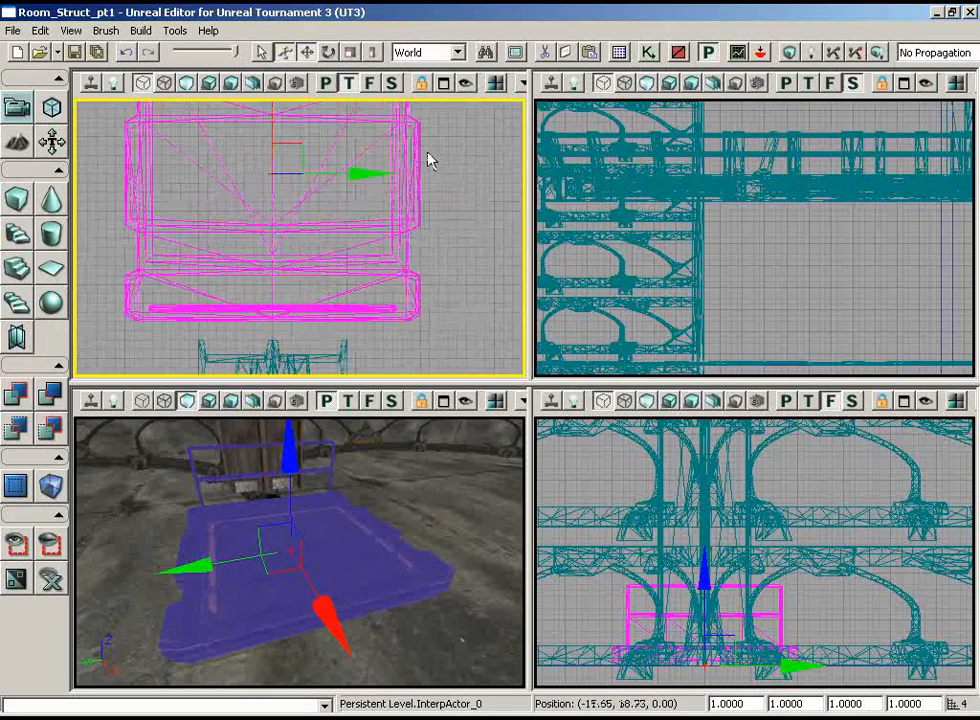
scroll(429, 155, "down", 2)
left_click_drag(278, 133, 274, 140)
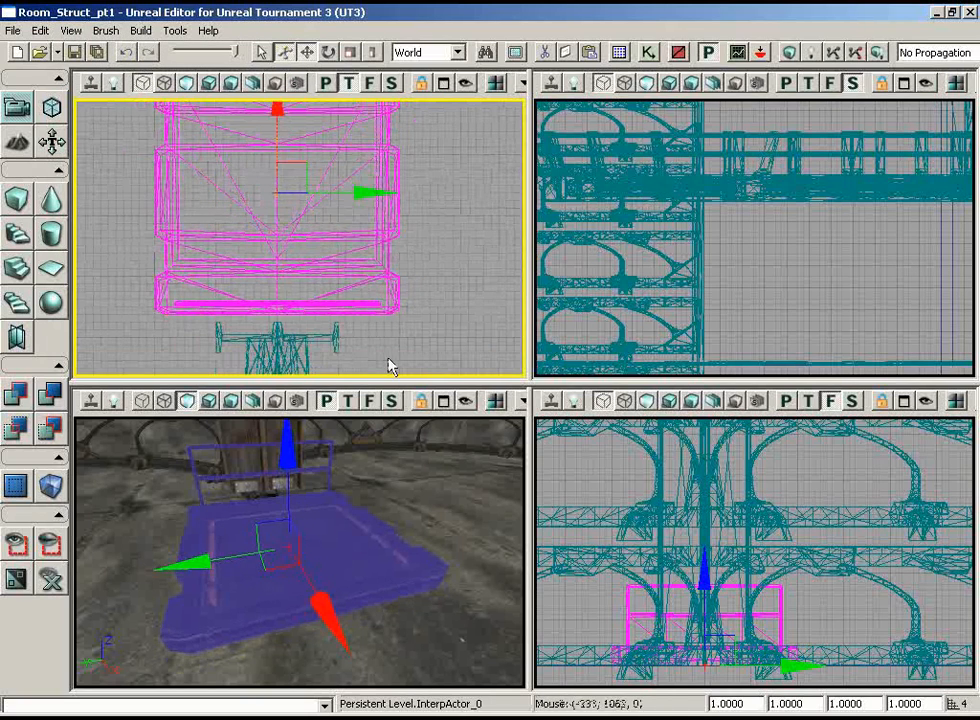
scroll(387, 377, "up", 4)
mouse_move(388, 358)
right_mouse_down()
mouse_move(388, 377)
mouse_move(343, 377)
mouse_move(342, 331)
mouse_move(380, 357)
right_mouse_up()
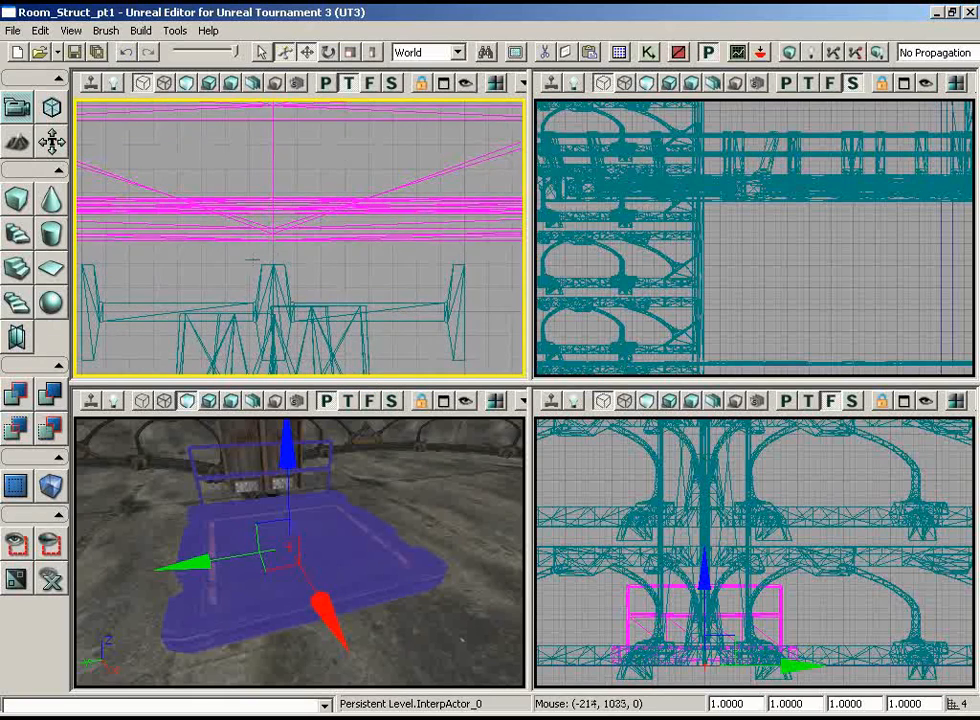
right_click_drag(357, 300, 347, 100)
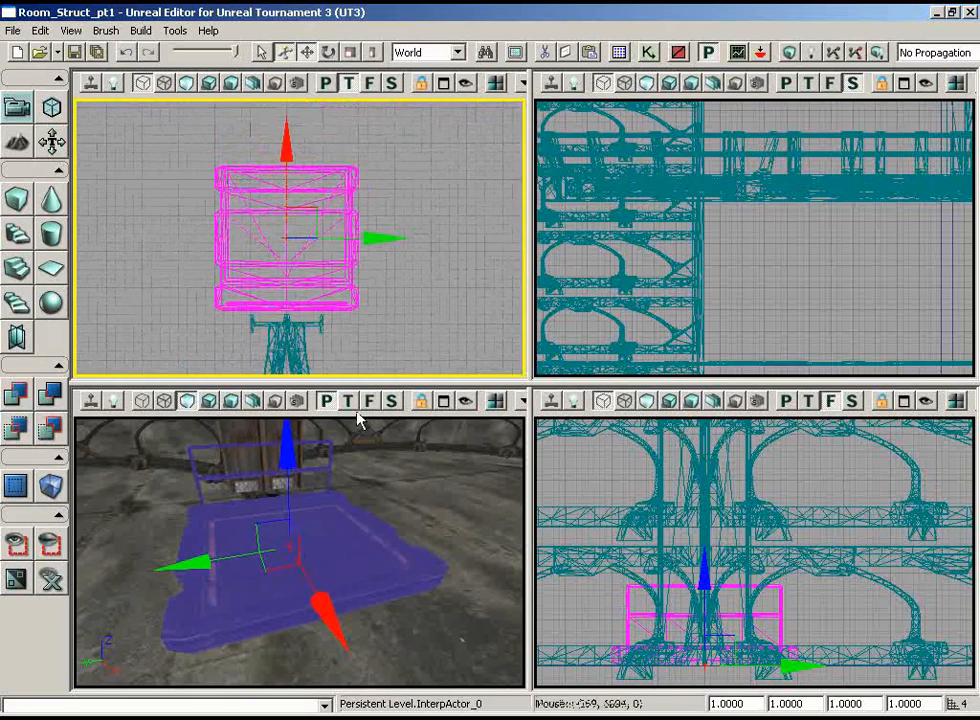
- Raise the lift platform along the seam I-beams to just under the walkway level, check its placement and deselect it
right_click_drag(432, 549, 378, 415)
left_click_drag(378, 415, 444, 520)
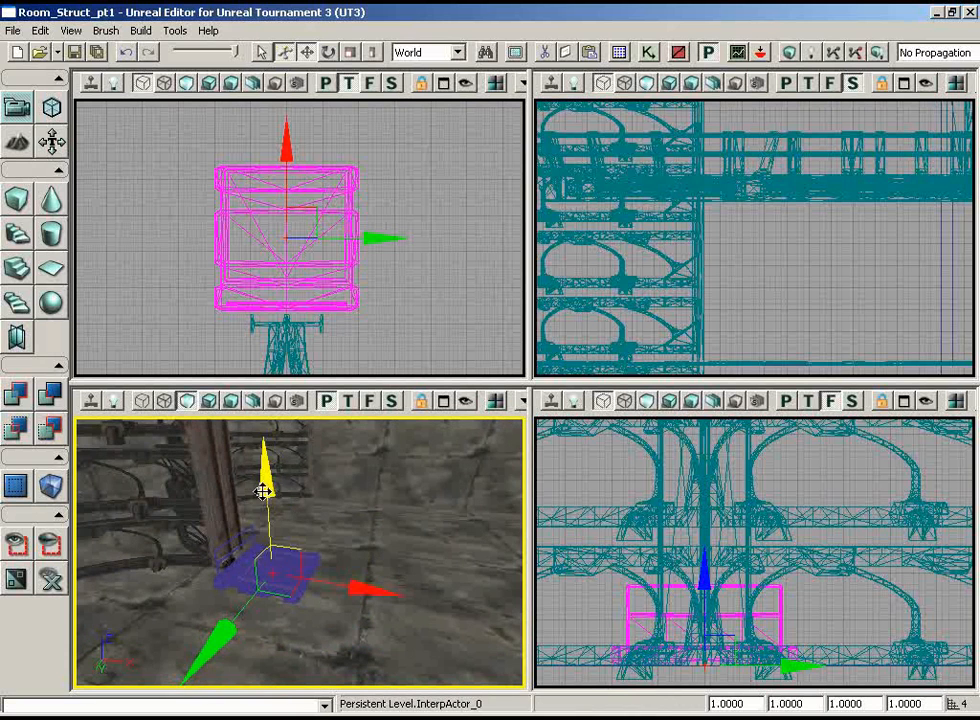
left_click_drag(266, 472, 247, 418)
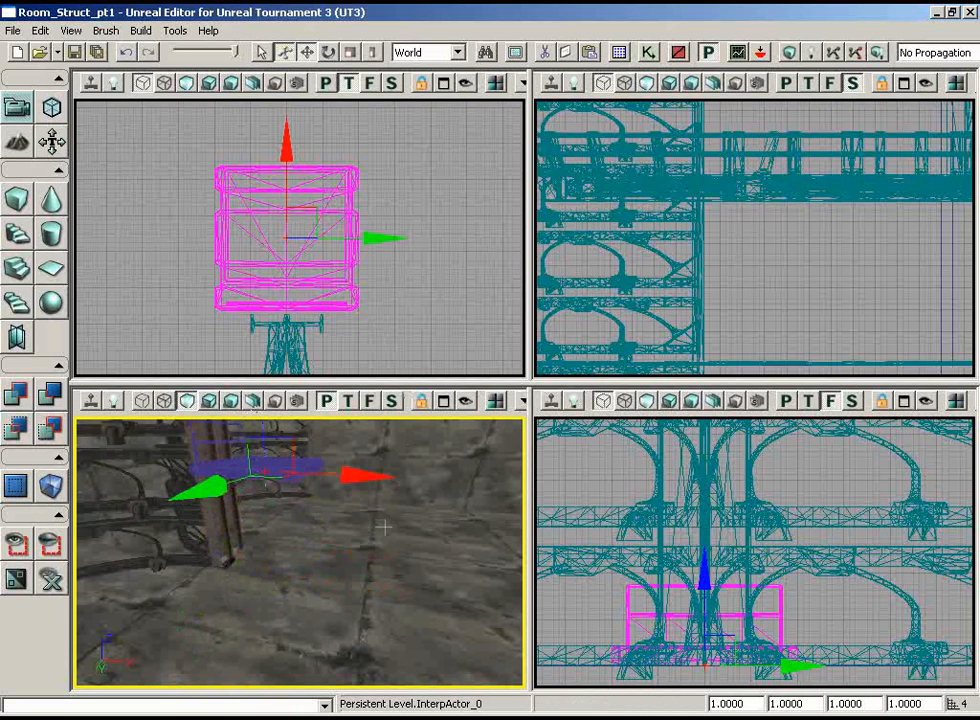
right_click_drag(384, 527, 372, 485)
left_click_drag(372, 485, 345, 519)
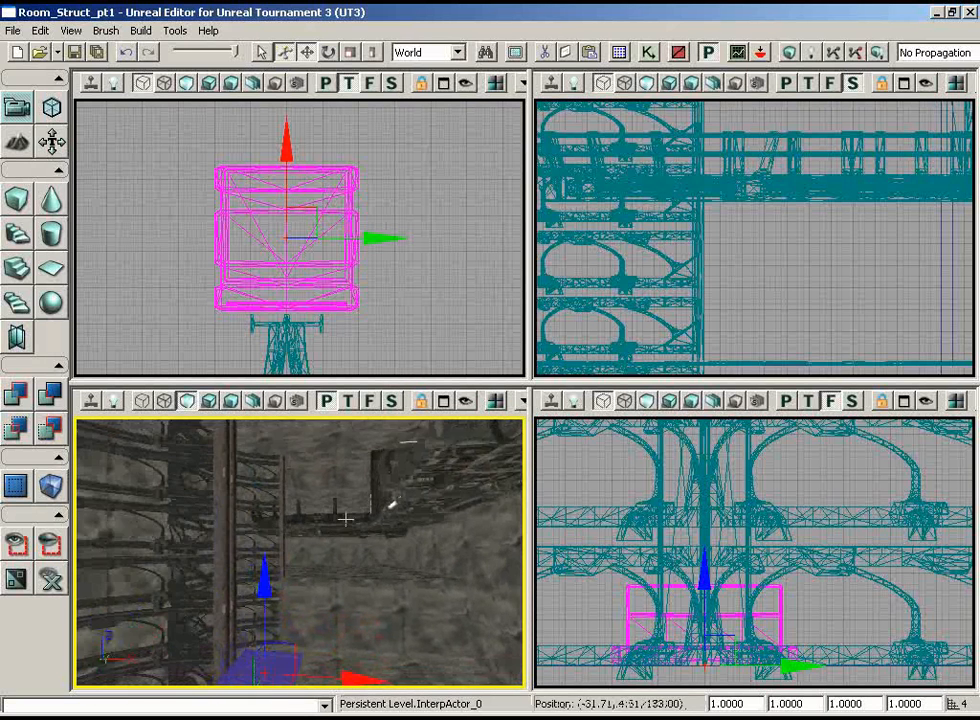
left_click_drag(262, 560, 248, 418)
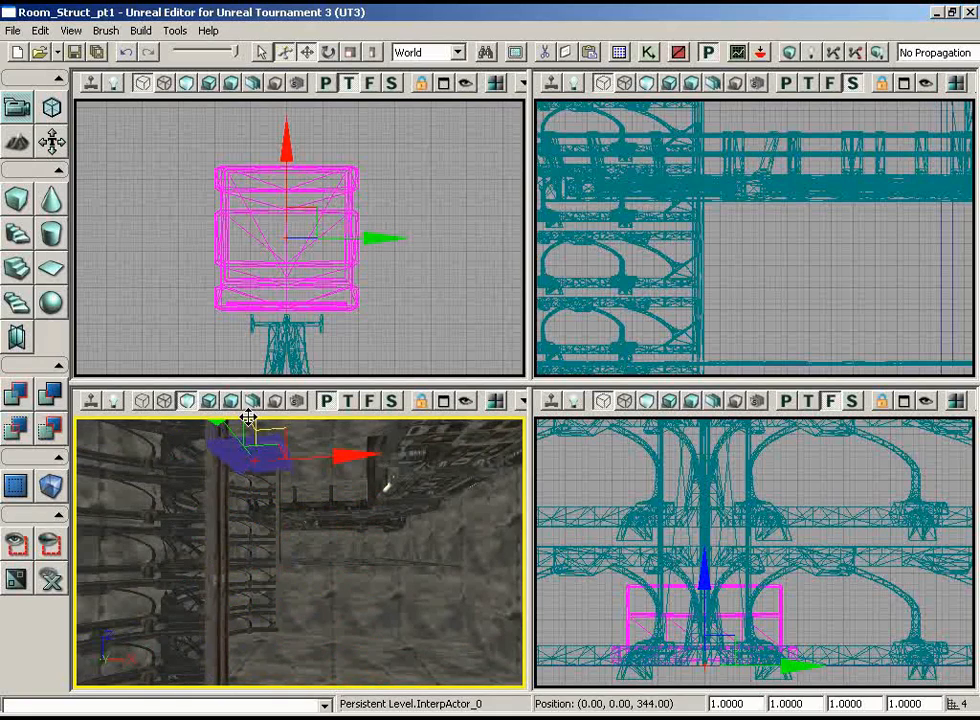
left_click_drag(262, 520, 361, 591)
left_click_drag(424, 322, 385, 292)
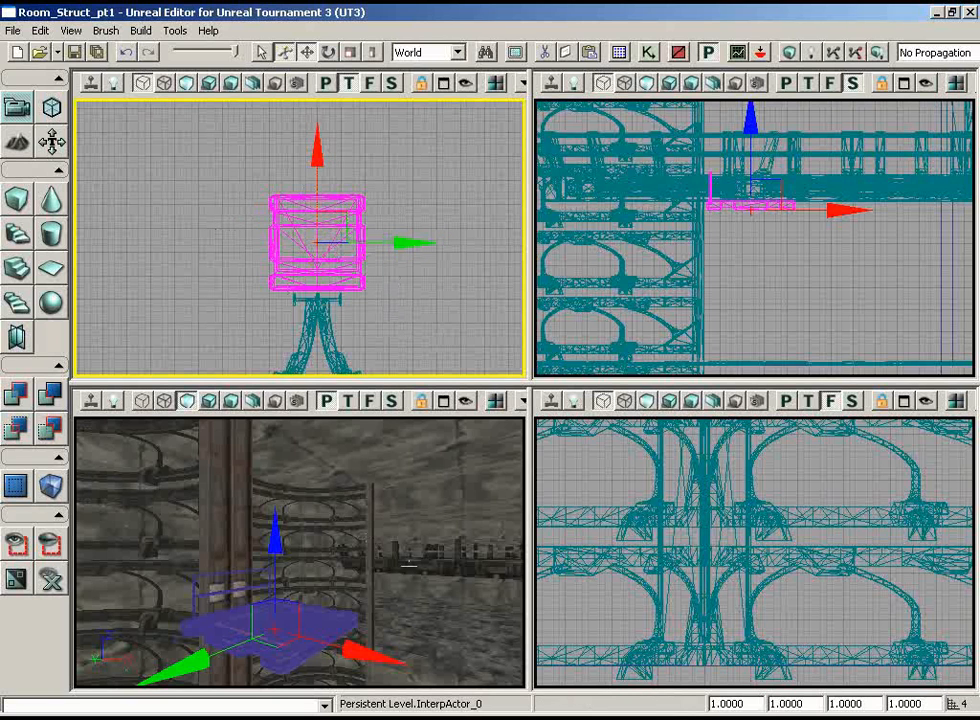
right_click_drag(409, 566, 392, 590)
left_click_drag(424, 352, 336, 373)
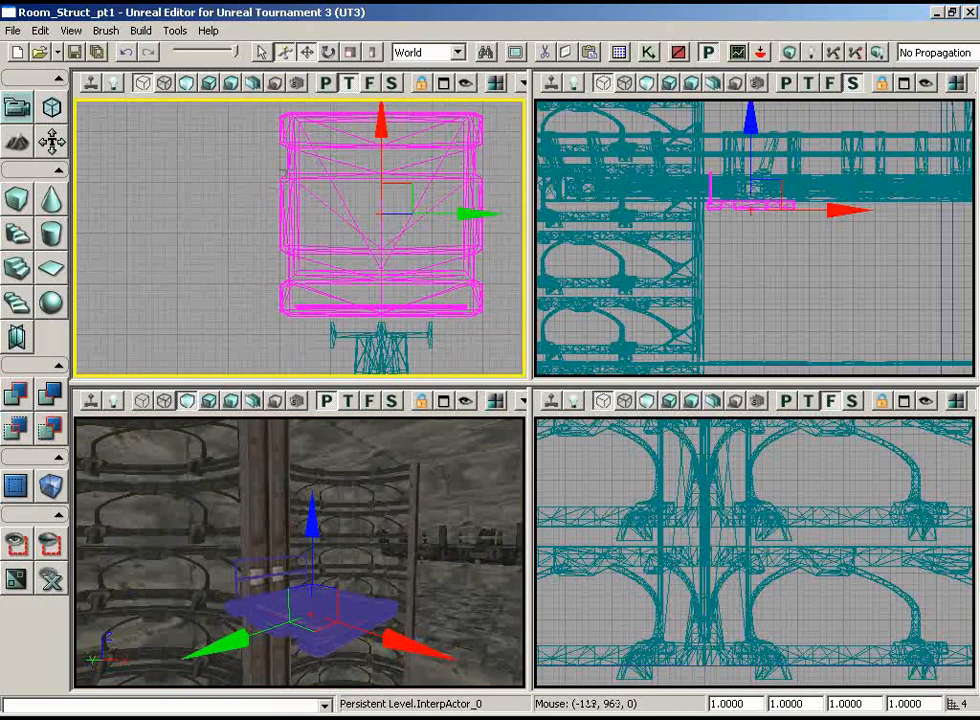
left_click(470, 352)
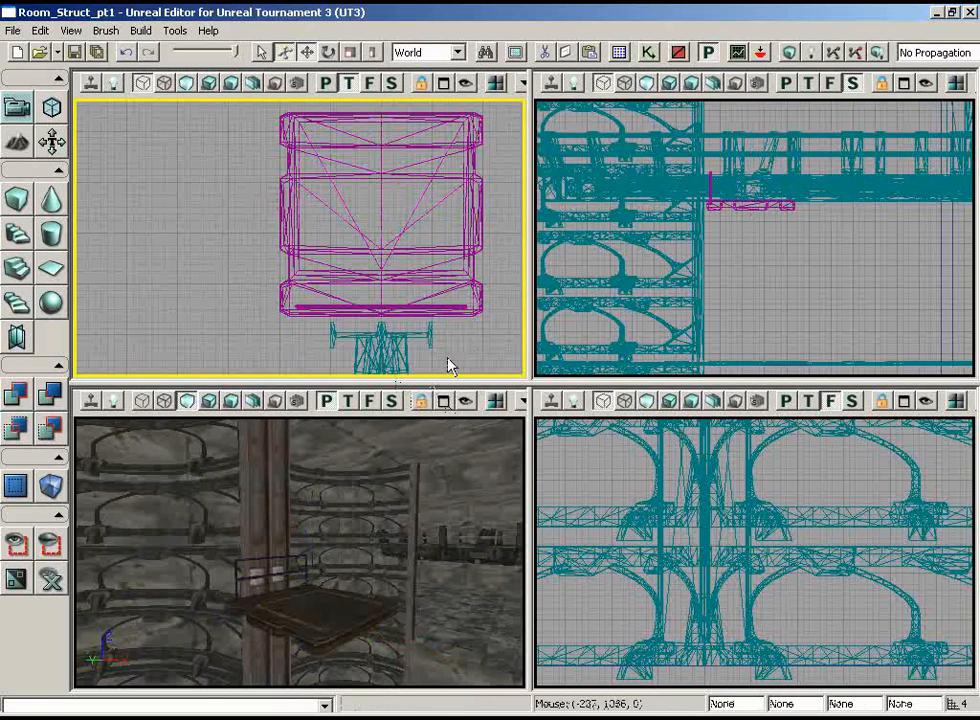
- Load the LT_Support.upk package from the Environments folder and browse its static meshes for a suitable support piece
left_click(485, 52)
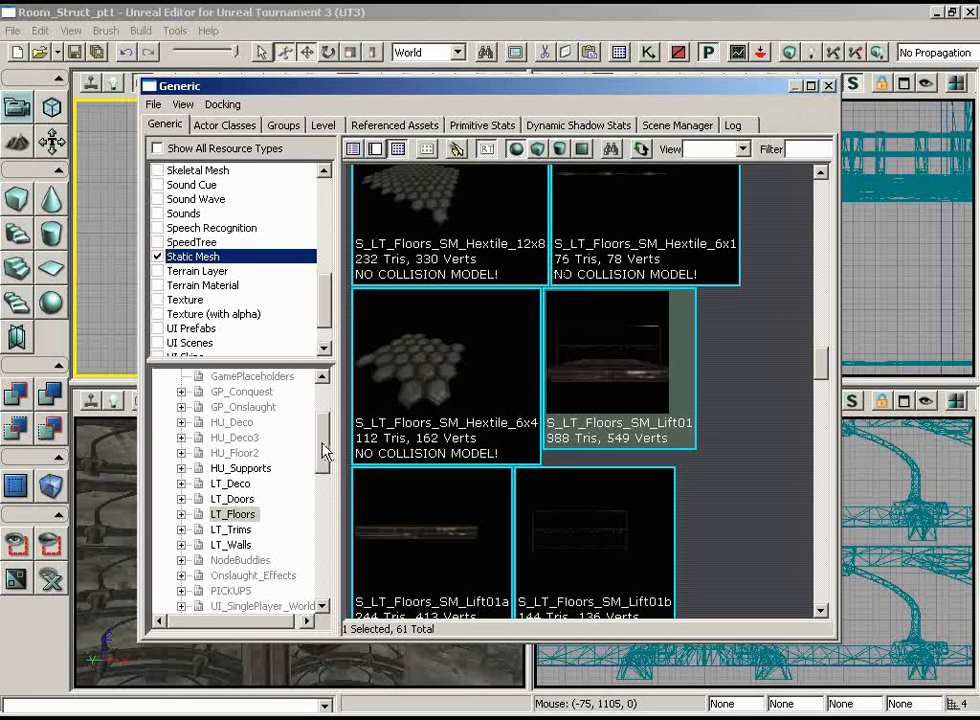
left_click(153, 104)
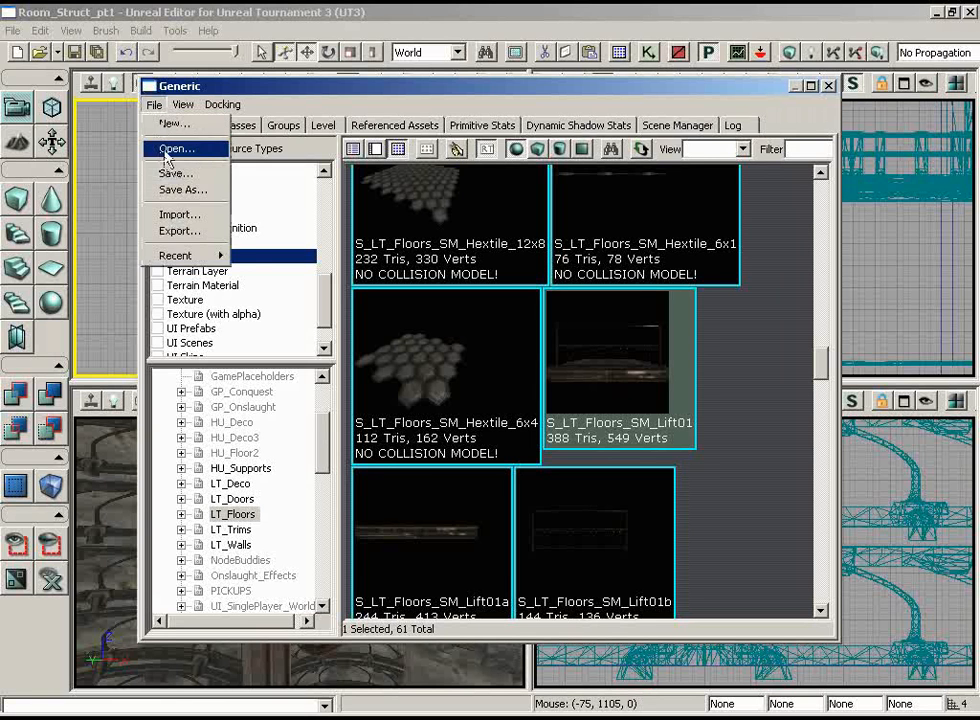
left_click(165, 147)
left_click(463, 322)
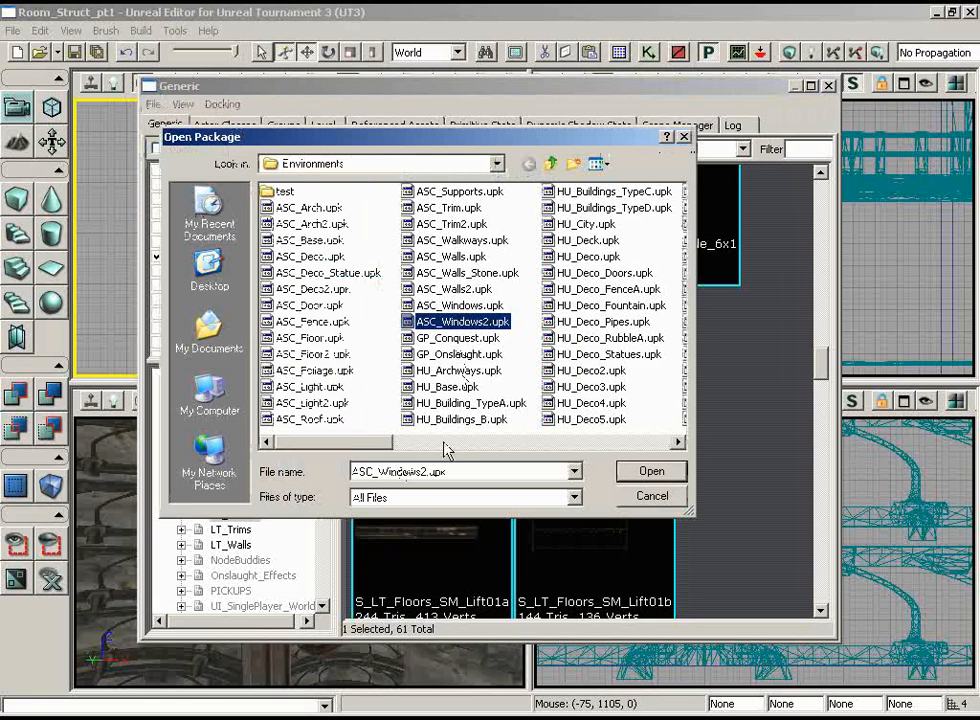
key("l")
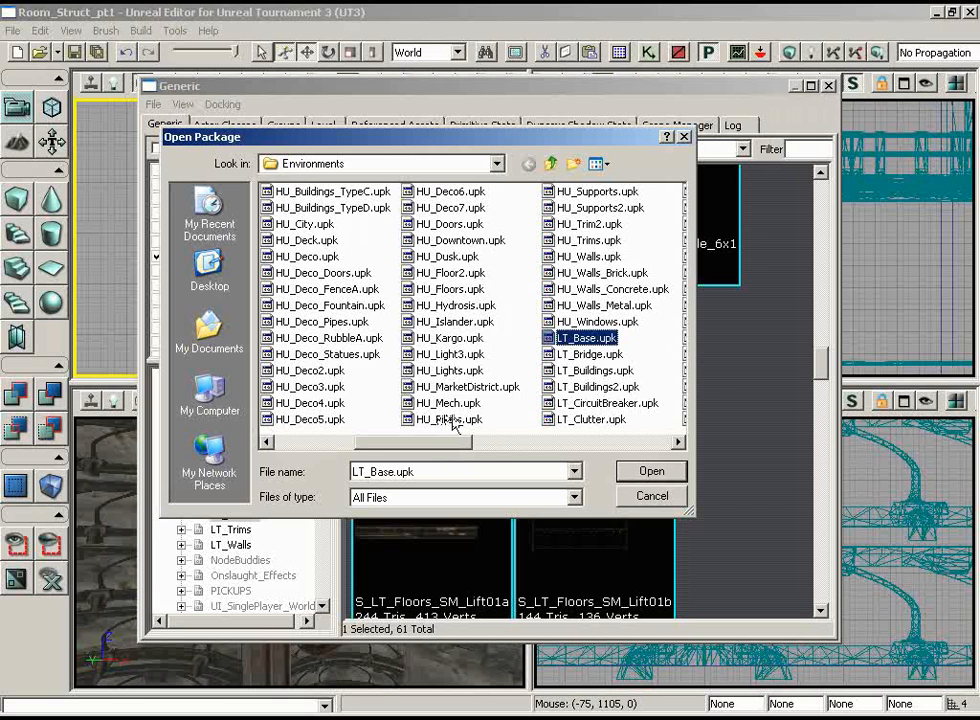
left_click_drag(433, 449, 515, 447)
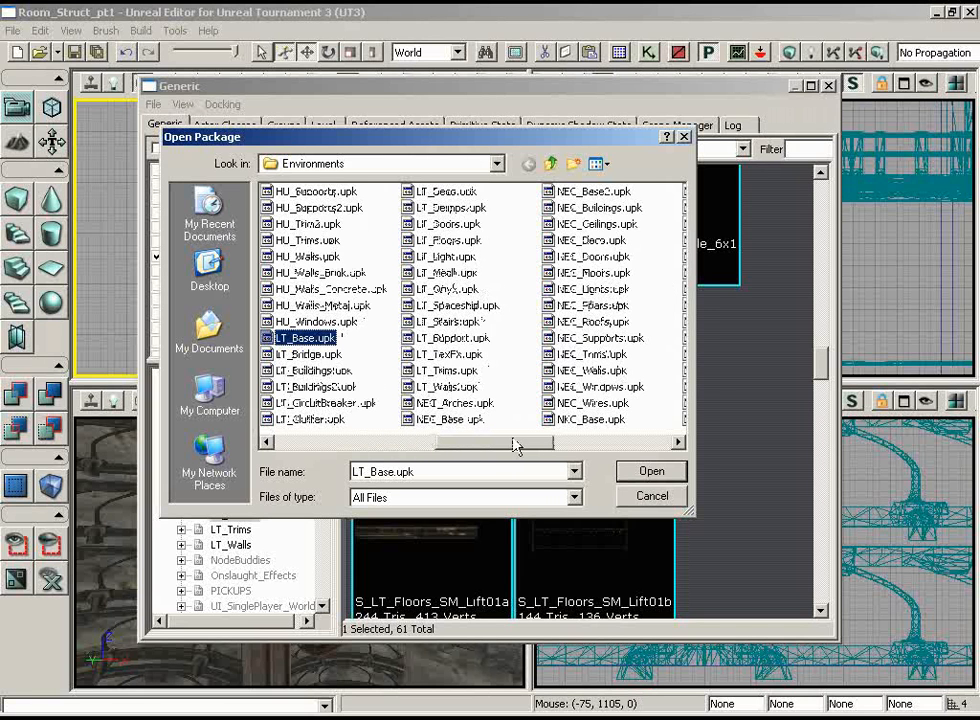
left_click(460, 341)
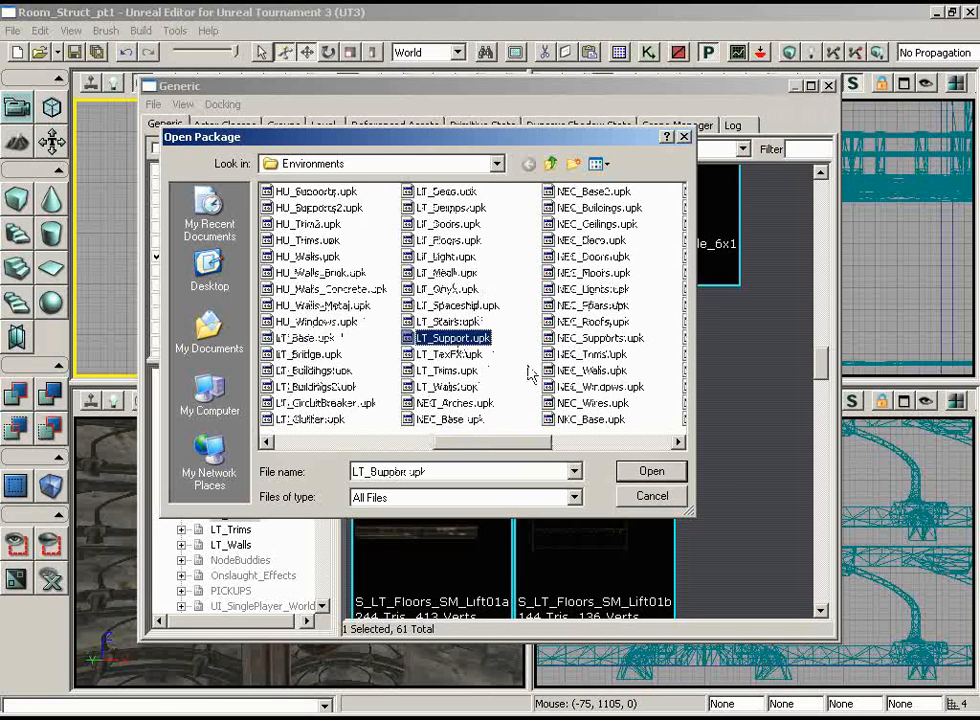
left_click(651, 470)
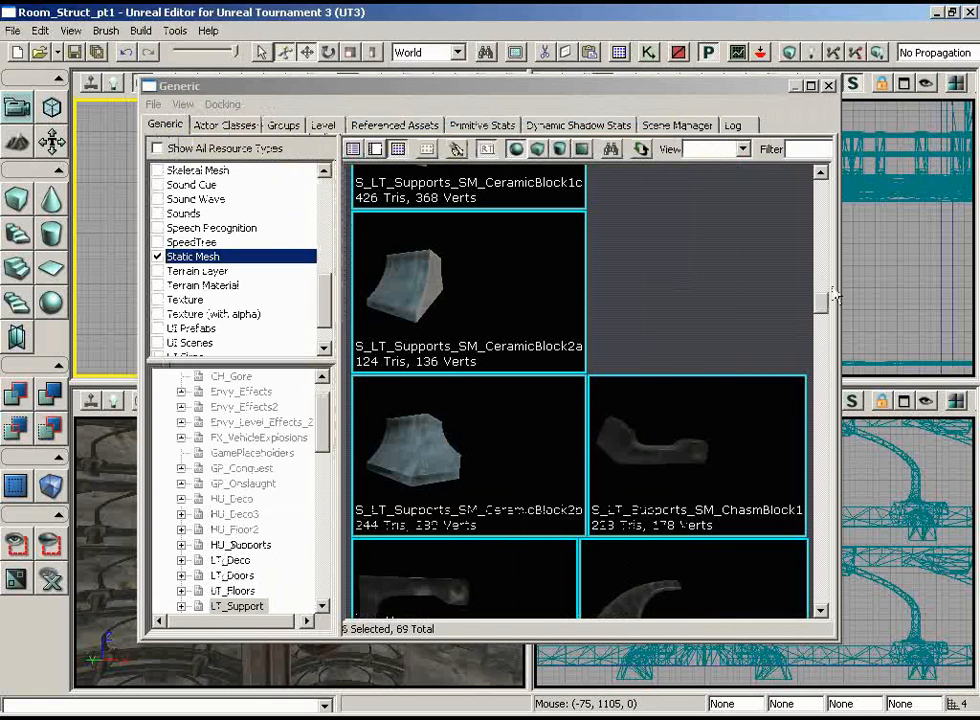
left_click_drag(820, 300, 815, 412)
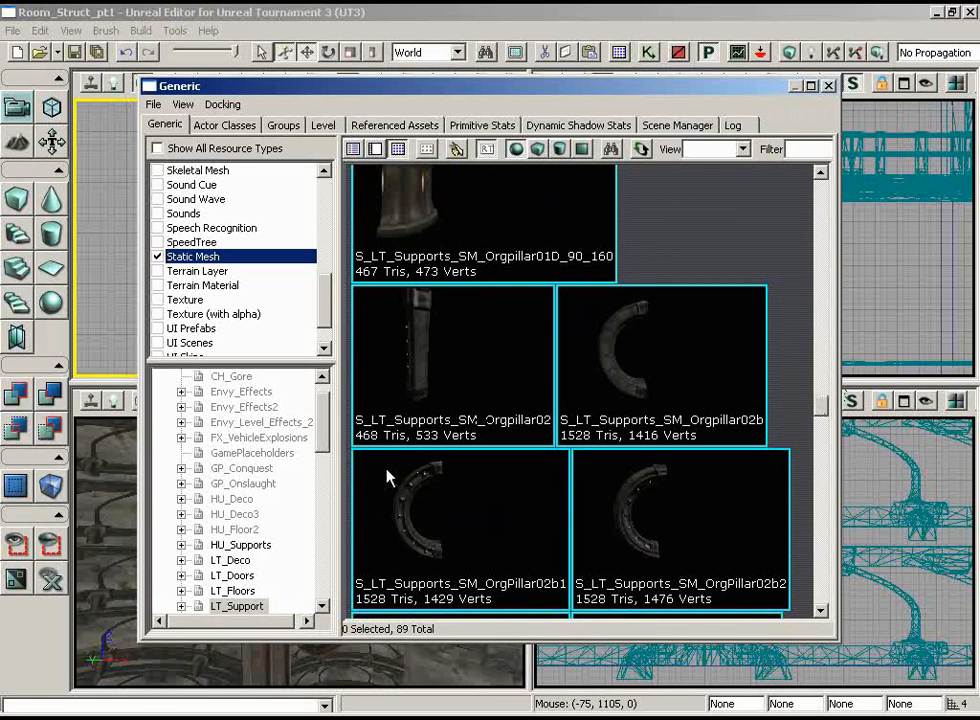
scroll(325, 440, "down", 1)
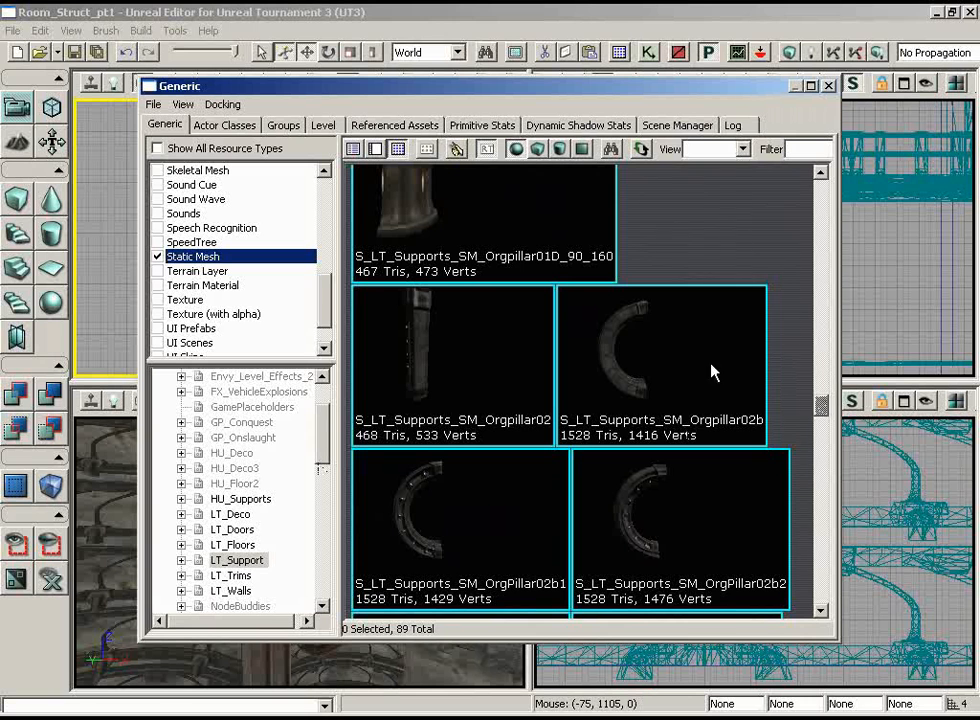
- Pick the S_LT_Deco_SM_Pipes_Skewpipe01 mesh from LT_Deco and add it as a static mesh on the floor near the seam columns
left_click(233, 516)
left_click_drag(818, 432, 744, 420)
left_click(634, 350)
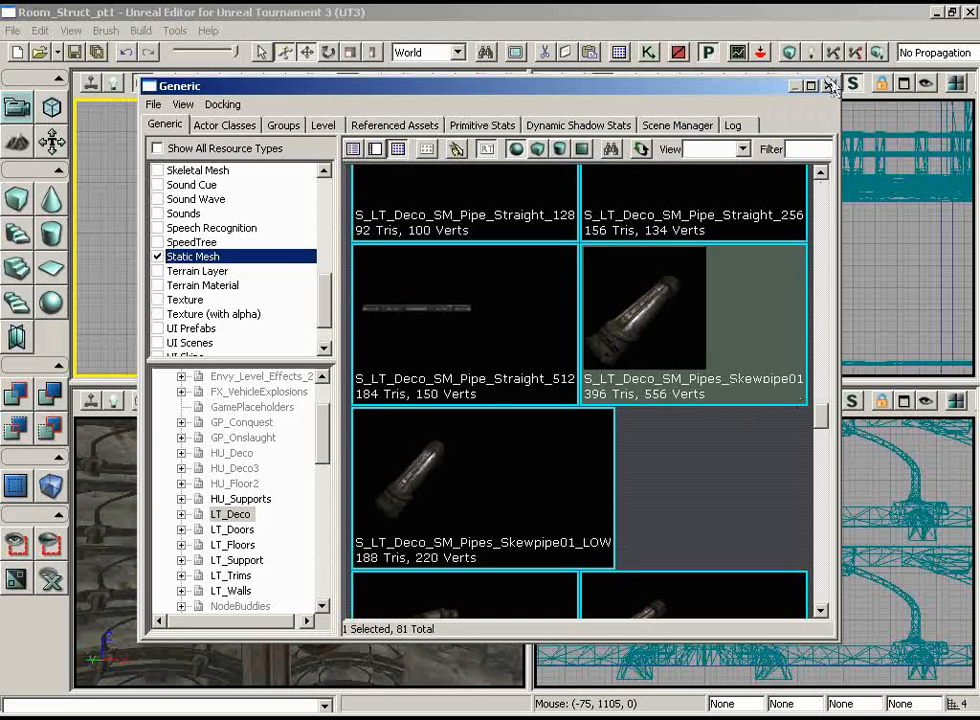
left_click(830, 86)
right_click_drag(397, 537, 377, 616)
right_click(377, 616)
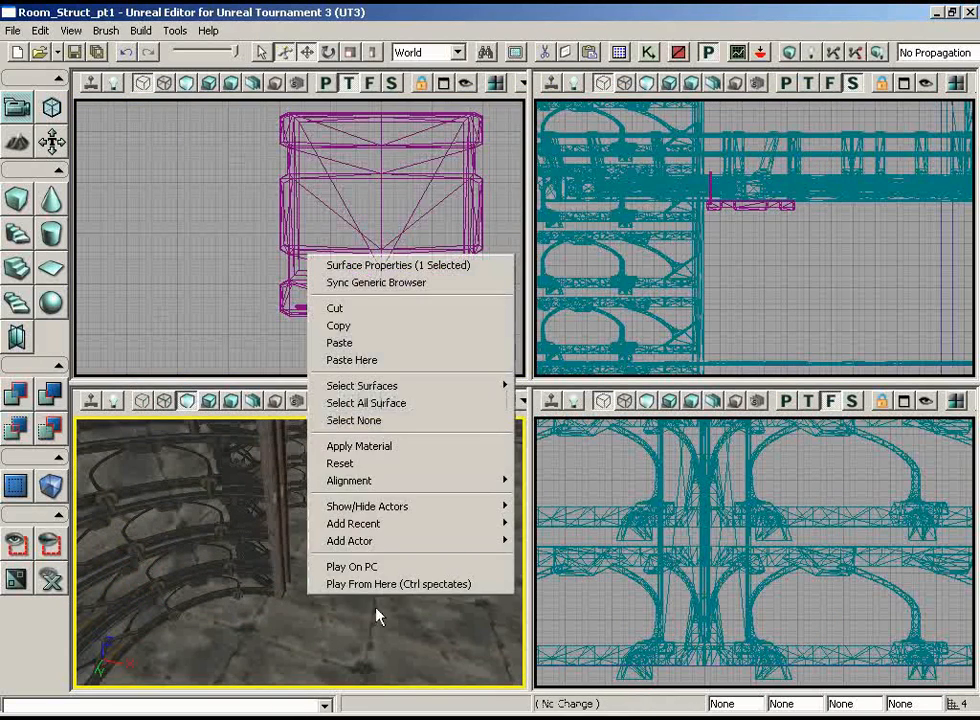
mouse_move(376, 541)
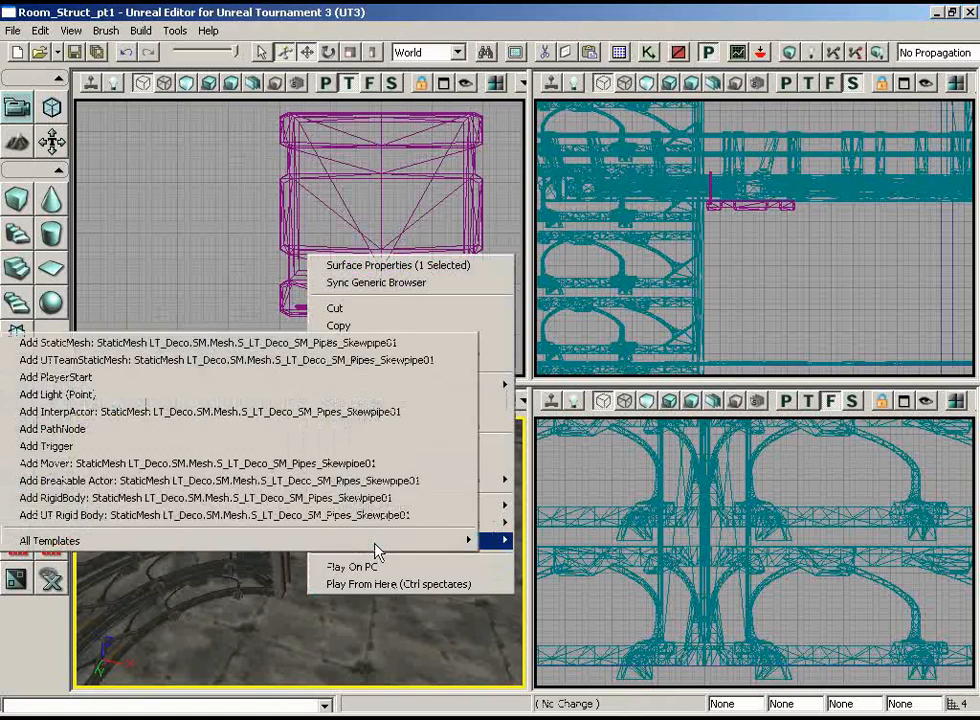
left_click(270, 345)
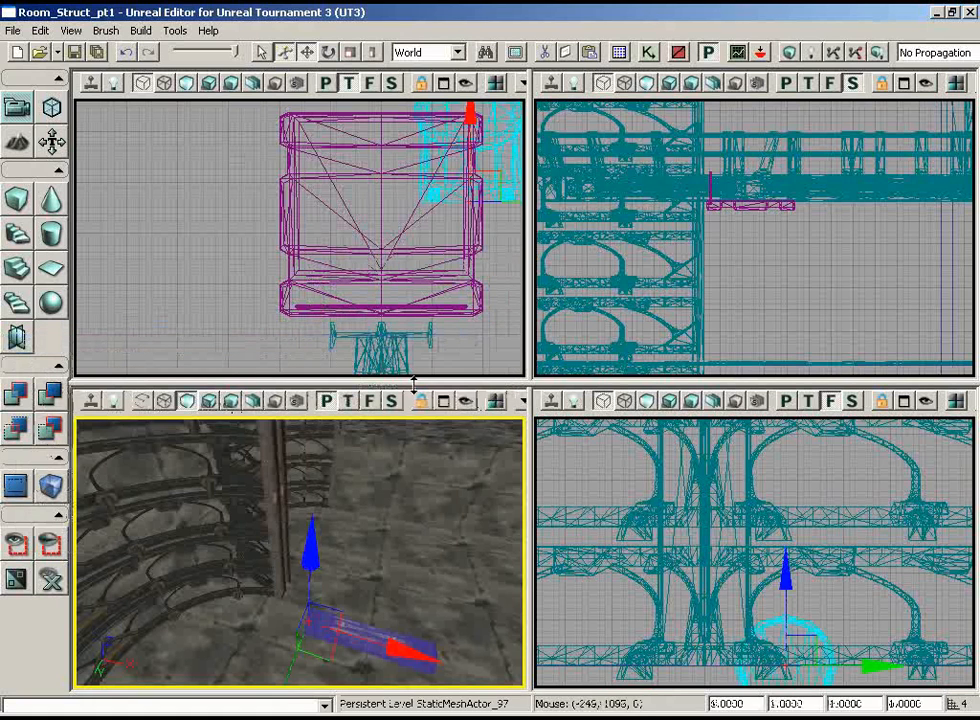
- Rotate the new skew pipe so it stands upright on the floor
mouse_move(403, 558)
right_mouse_down()
mouse_move(449, 618)
mouse_move(368, 667)
mouse_move(289, 554)
mouse_move(409, 537)
right_mouse_up()
key("space")
left_click_drag(378, 520, 78, 417)
left_click_drag(440, 570, 461, 559)
- Switch back to translation and move the upright pipe outward to the lift platform's outer corner, partly overlapping its edge
left_click_drag(499, 360, 522, 283)
scroll(499, 365, "up", 3)
key("space")
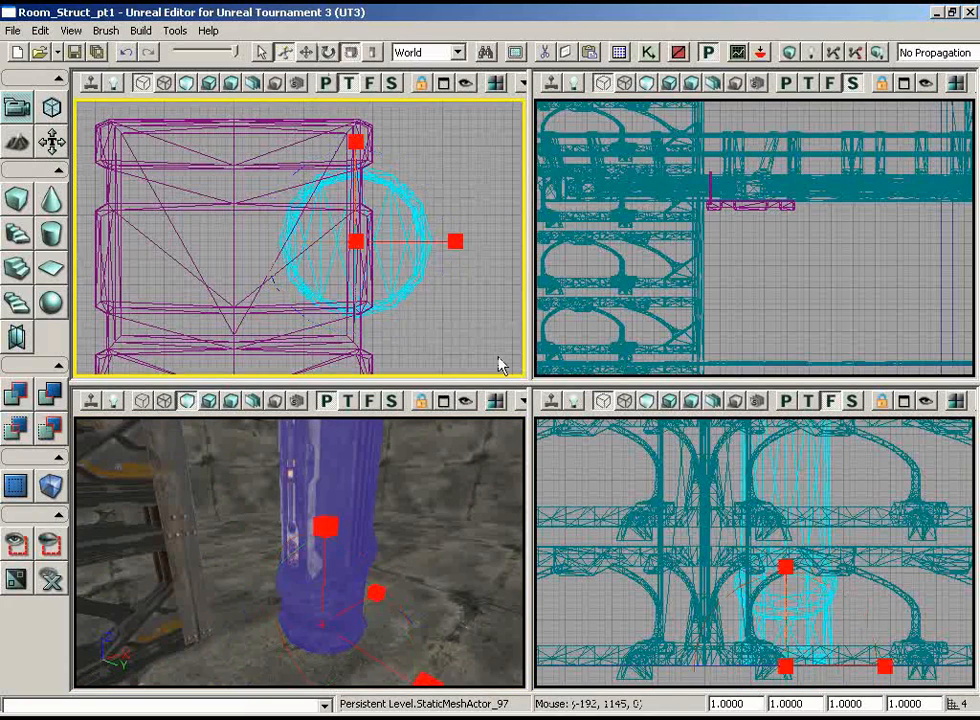
key("space")
left_click_drag(386, 226, 452, 176)
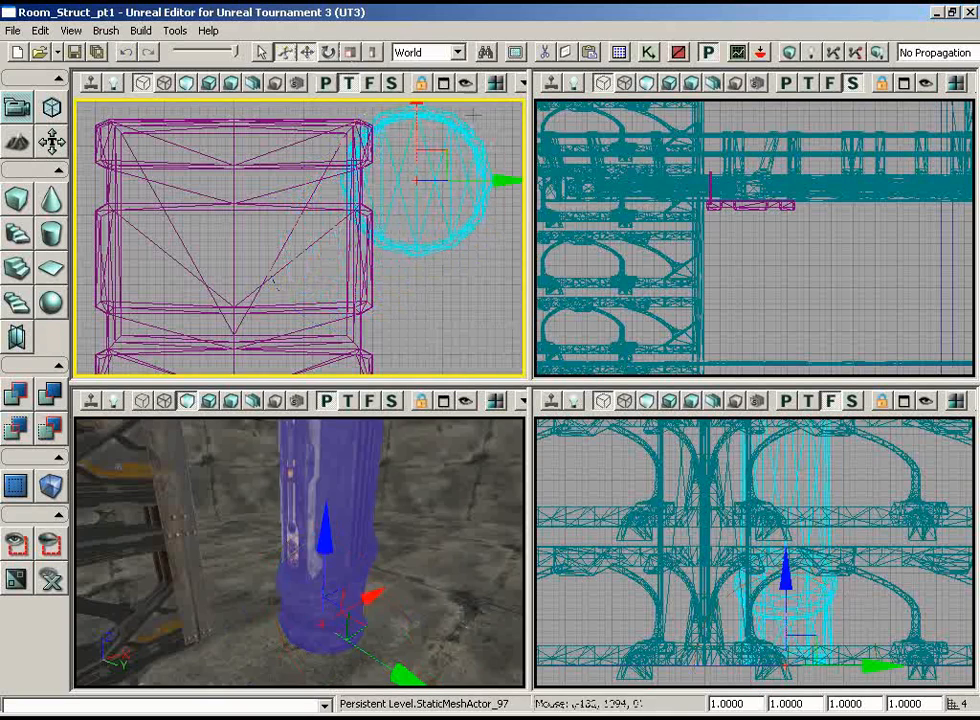
- Examine the pipe's height against the structure above it and its footprint against the lift platform
left_click_drag(340, 560, 348, 524)
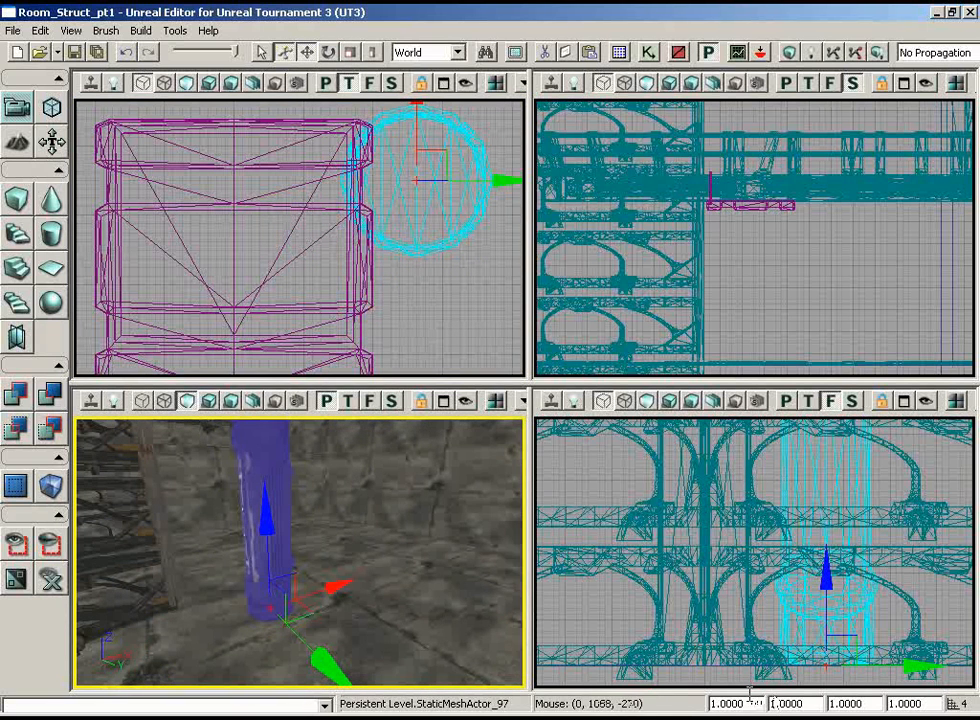
left_click_drag(751, 697, 704, 701)
left_click_drag(300, 560, 280, 530)
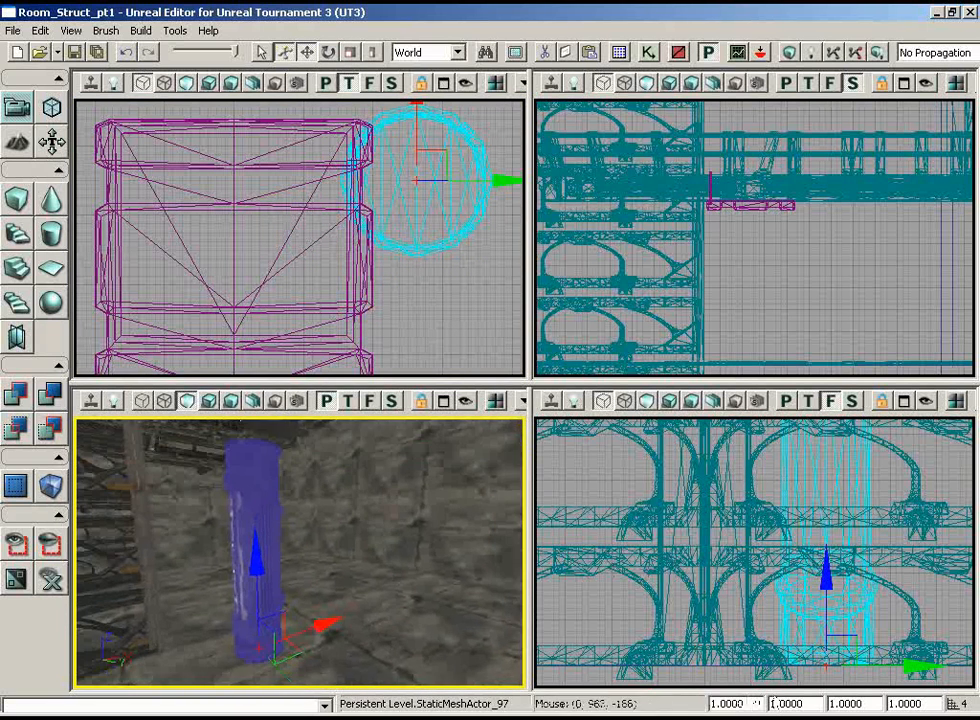
scroll(668, 418, "down", 4)
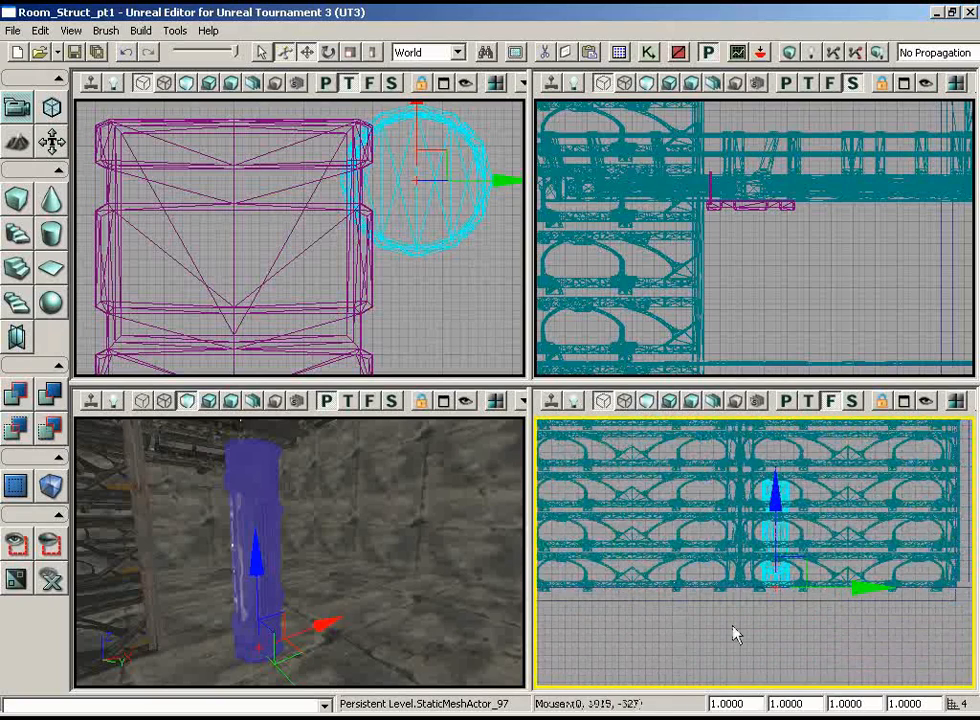
scroll(755, 306, "up", 6)
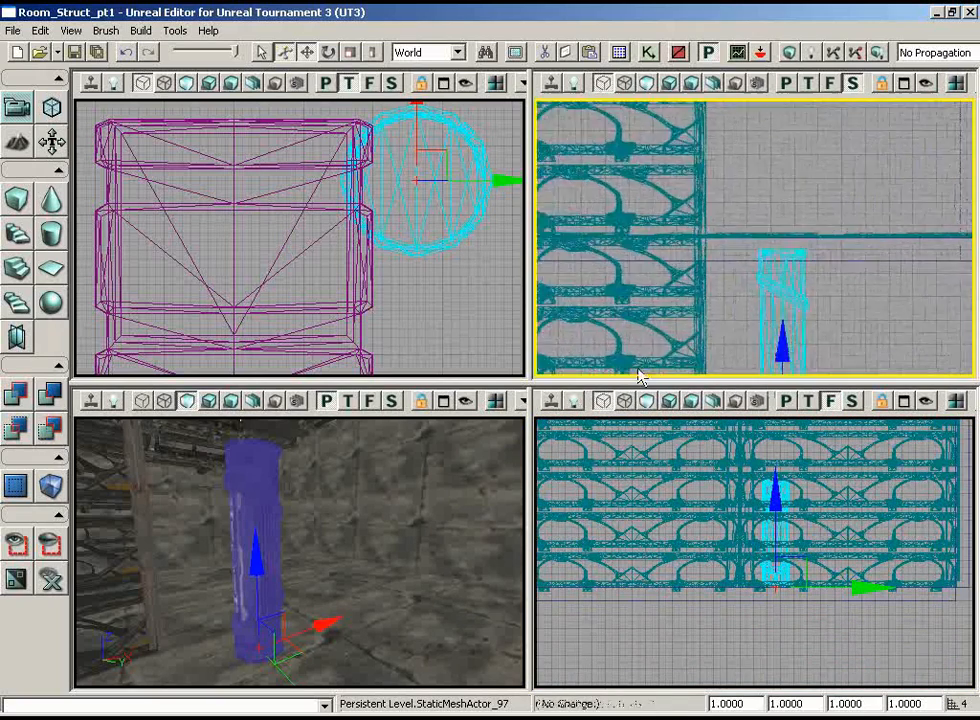
scroll(895, 269, "up", 6)
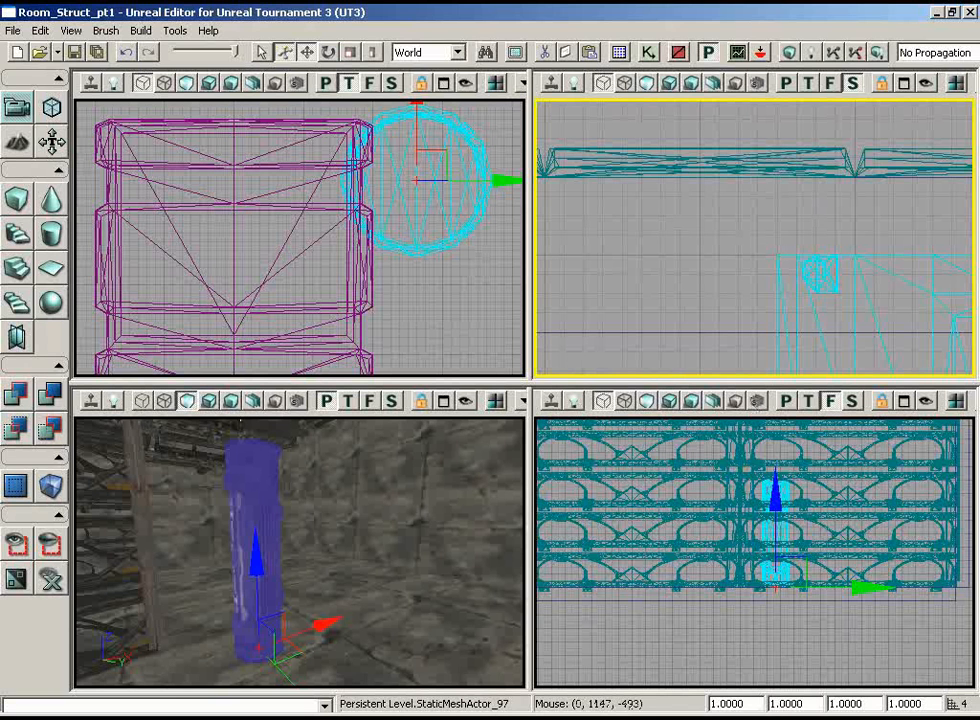
double_click(895, 703)
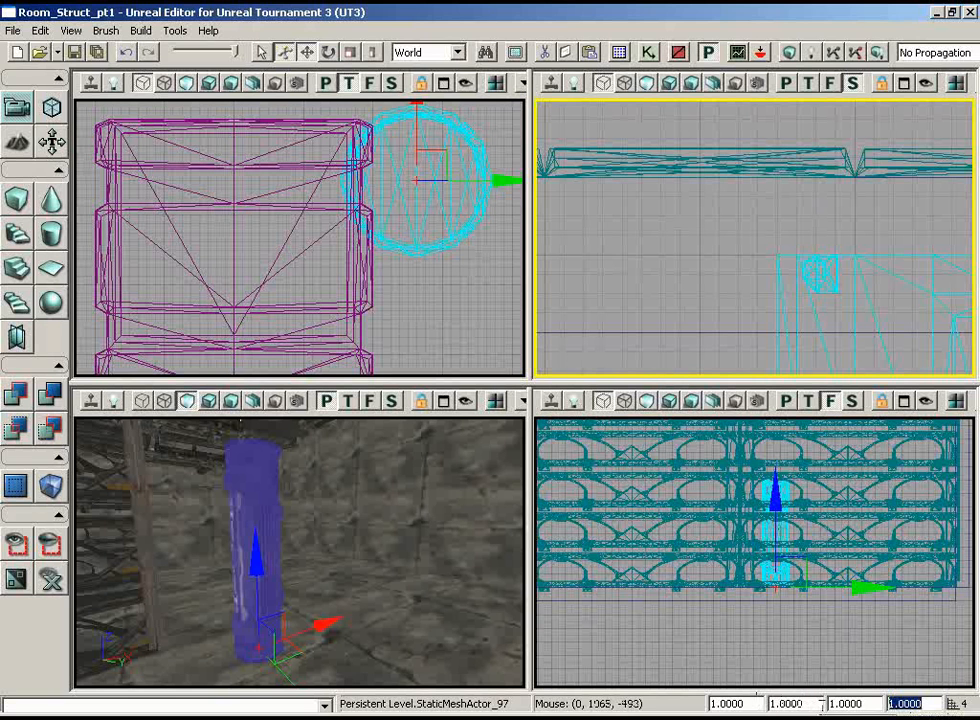
left_click_drag(435, 322, 455, 340)
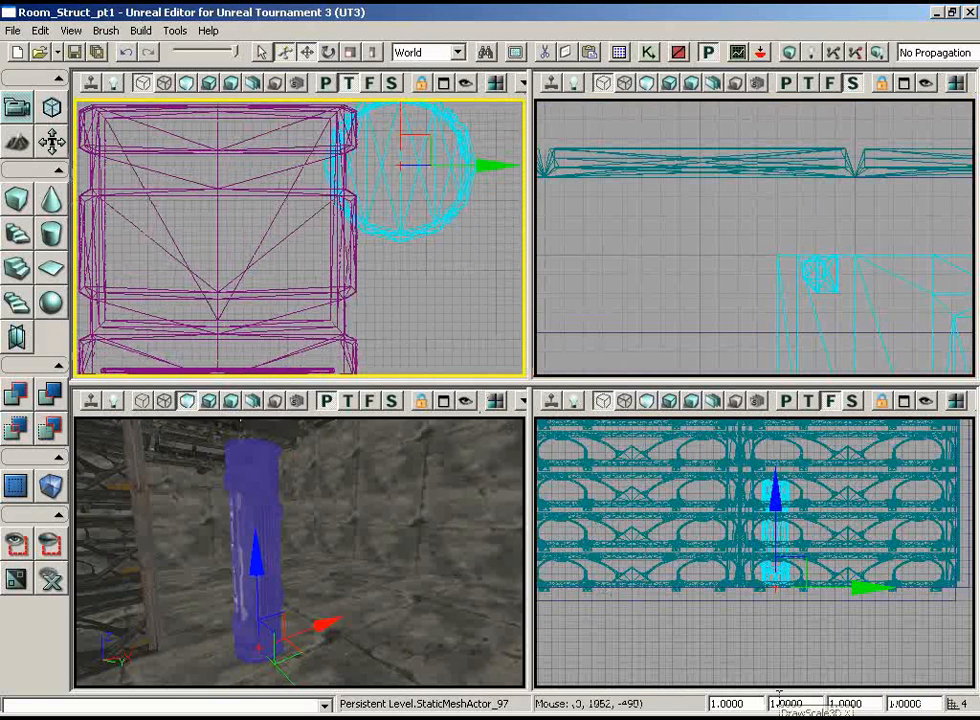
left_click_drag(448, 291, 431, 328)
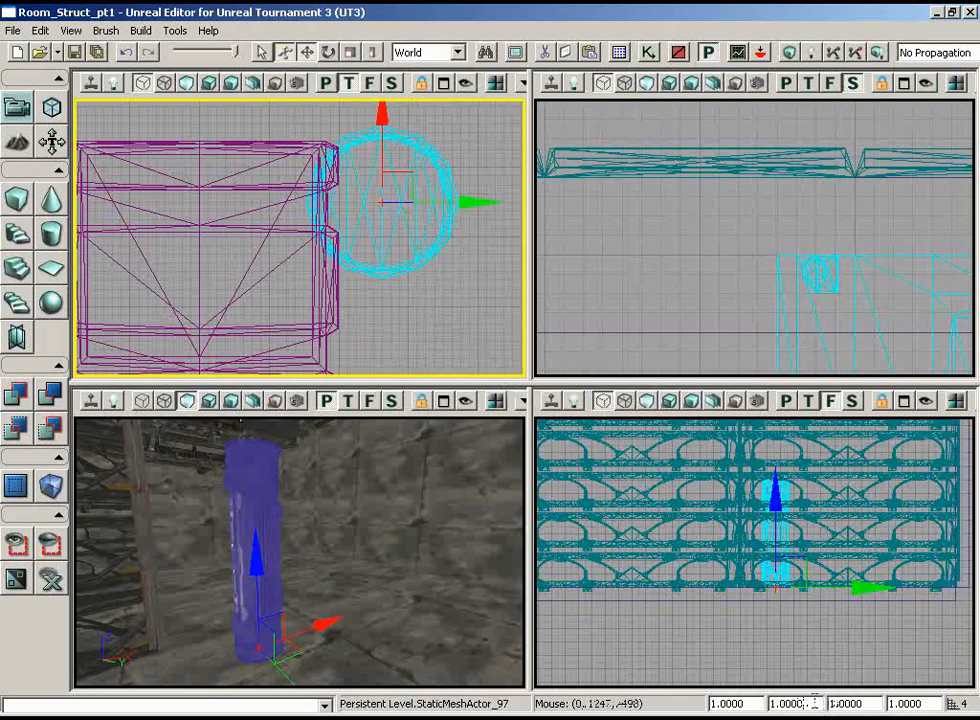
- Try shortening the upright pipe by setting its DrawScale3D X to 0.325
left_click_drag(814, 703, 746, 700)
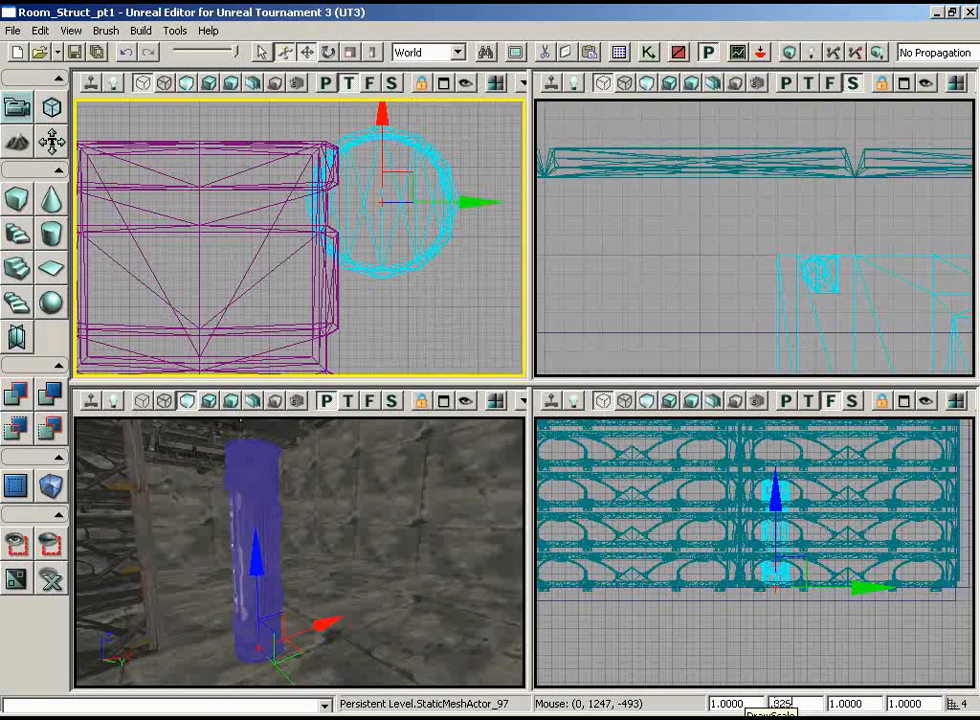
key("Return")
left_click_drag(373, 570, 250, 540)
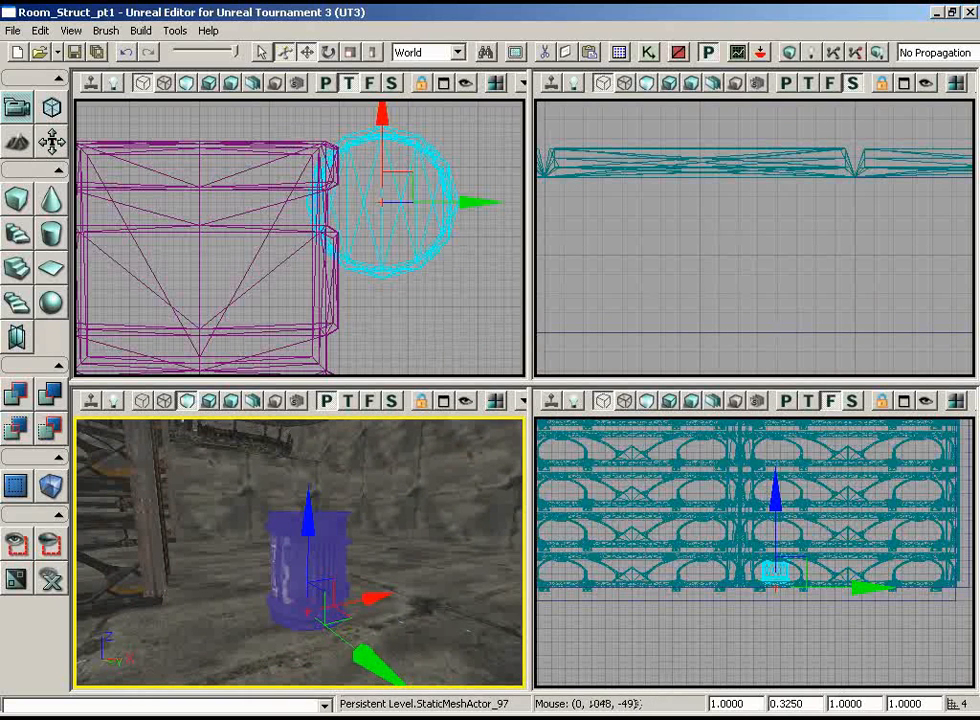
- Restore the pipe's full height by setting its DrawScale3D X to 1
double_click(808, 703)
type("1")
key("Return")
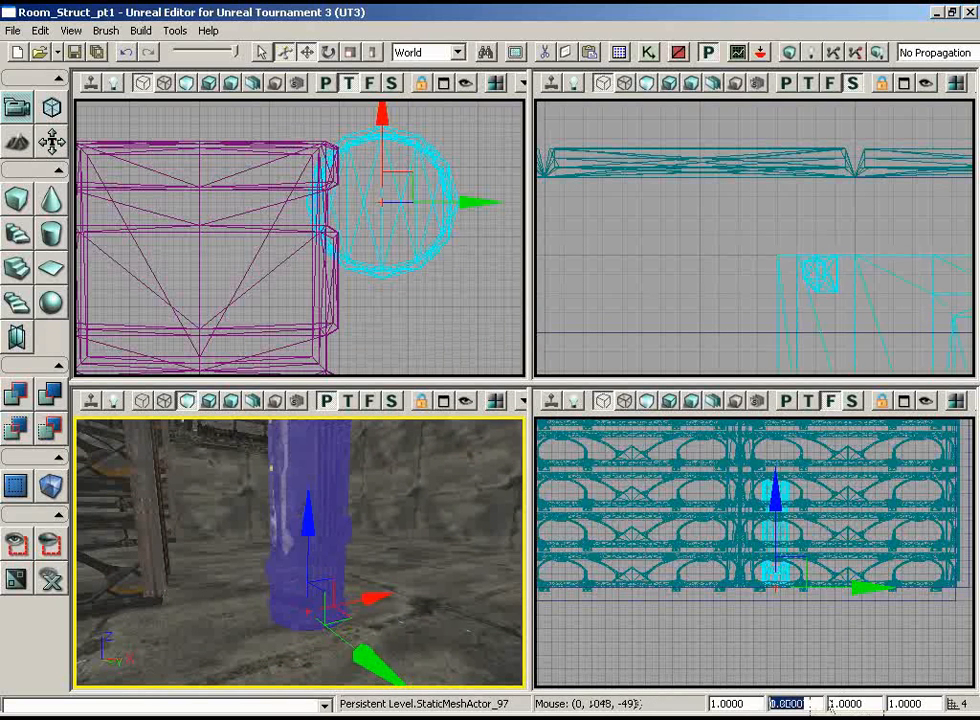
- Switch the transform coordinate system from World to Local for the selected pipe
left_click_drag(448, 591, 431, 585)
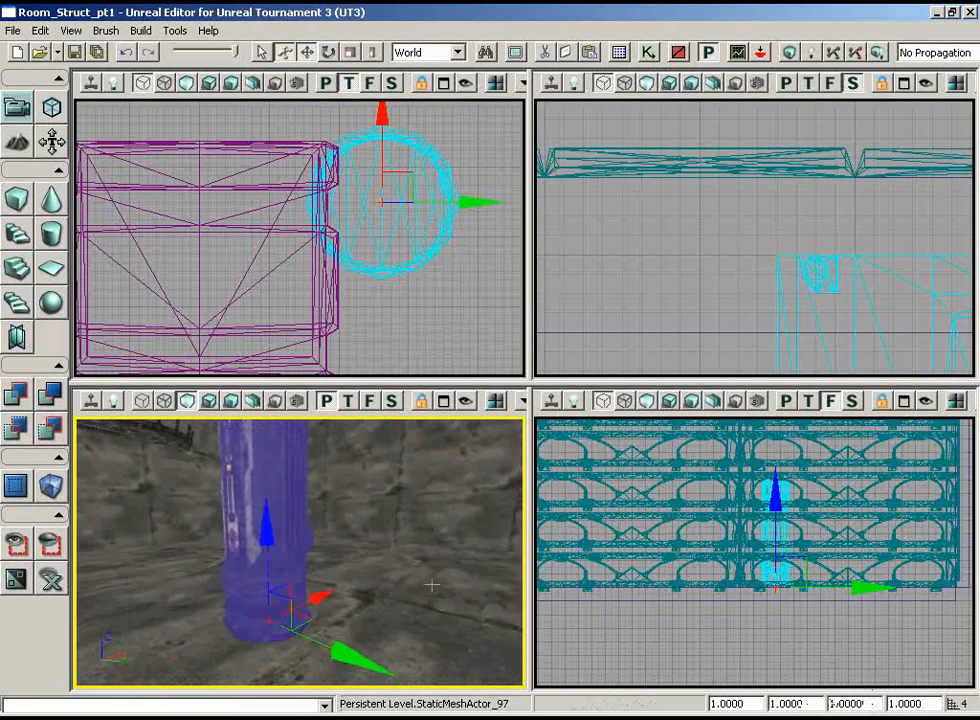
left_click(428, 52)
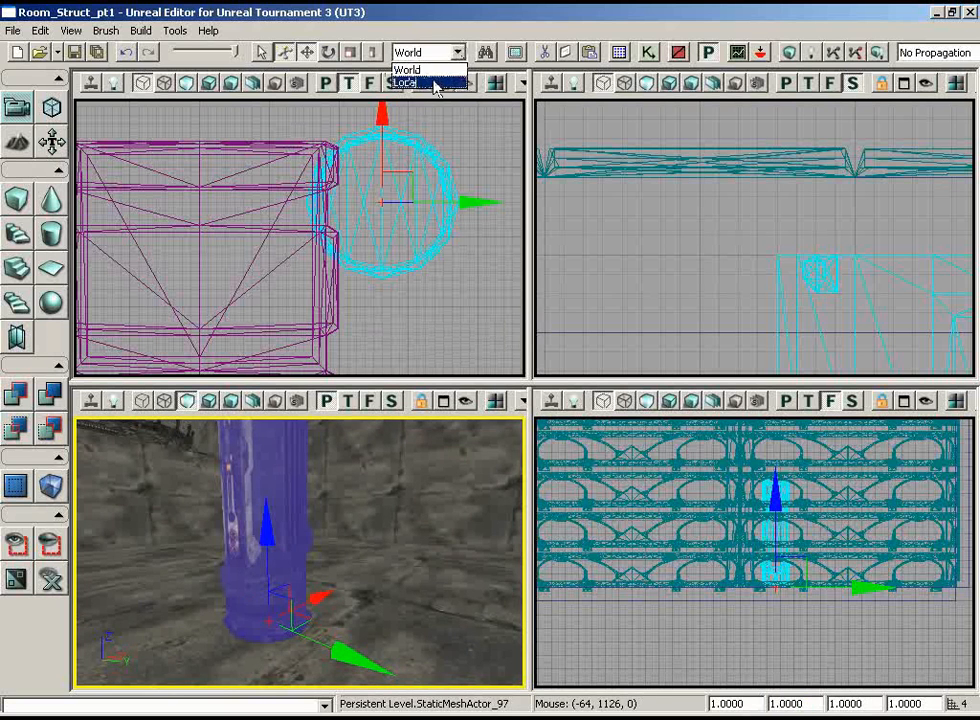
- Switch the reference coordinate system to Local and set the selected column's DrawScale3D Z to 0.325
left_click(435, 83)
left_click_drag(420, 538, 310, 560)
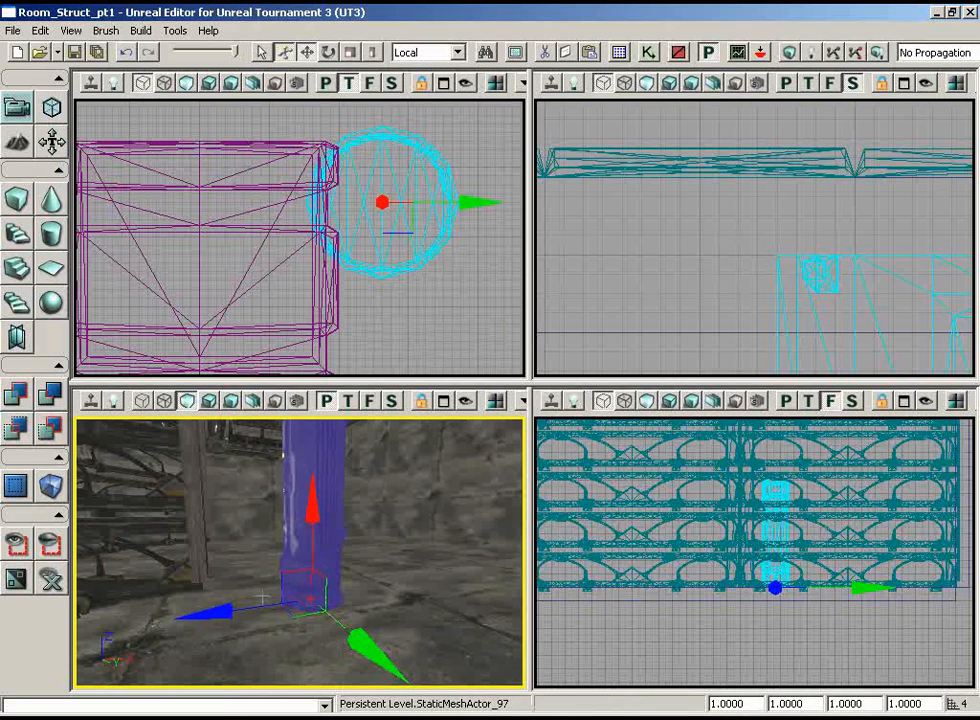
left_click_drag(364, 614, 474, 570)
left_click_drag(469, 338, 461, 284)
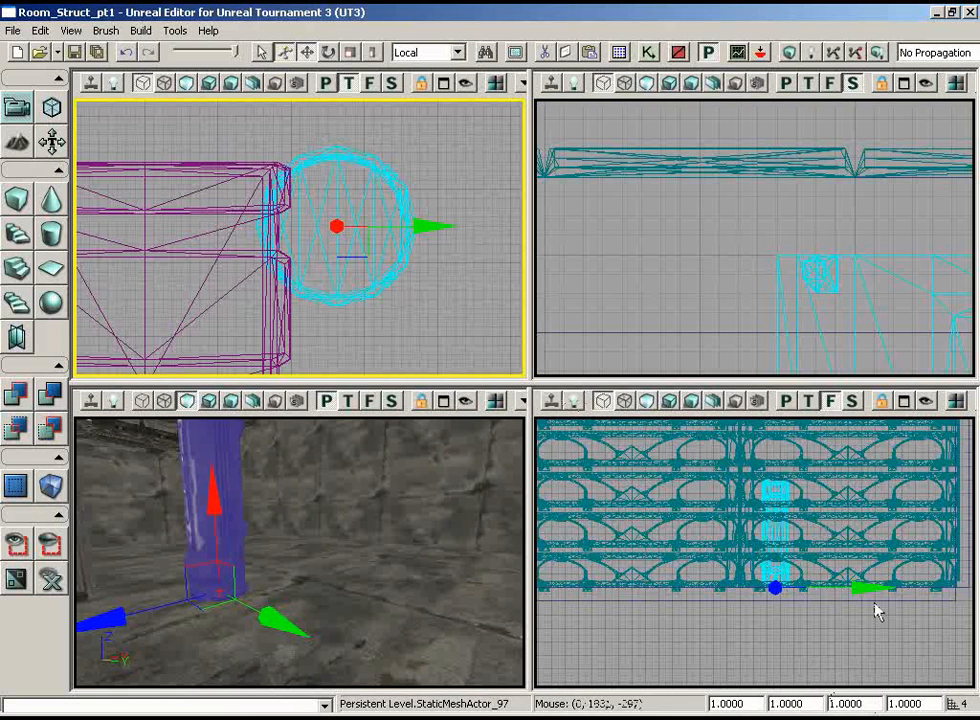
left_click(934, 705)
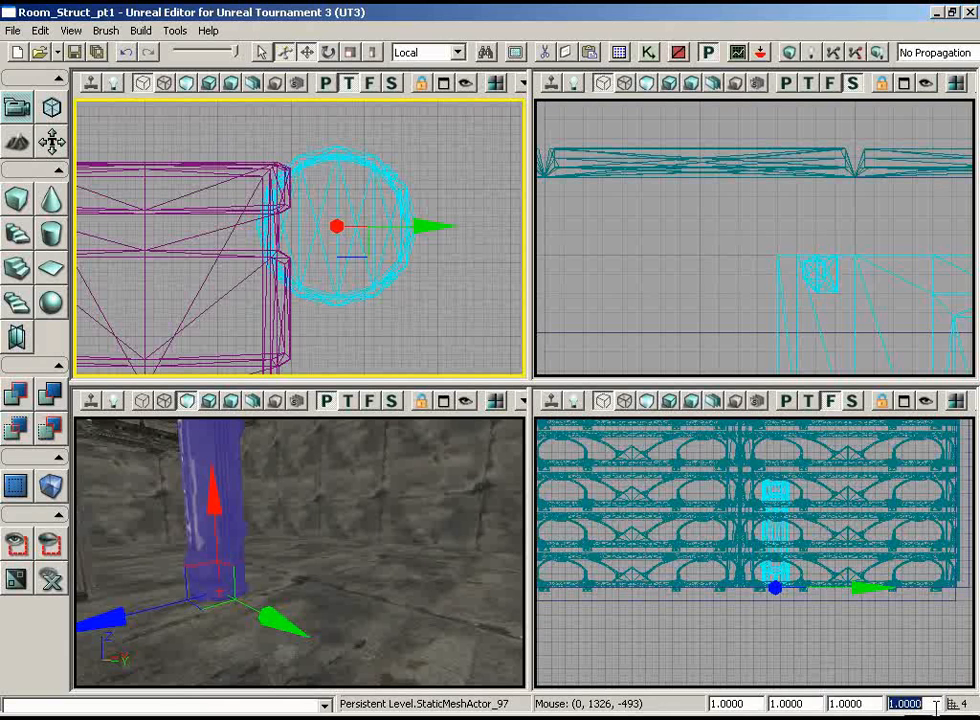
type(".325")
key("Return")
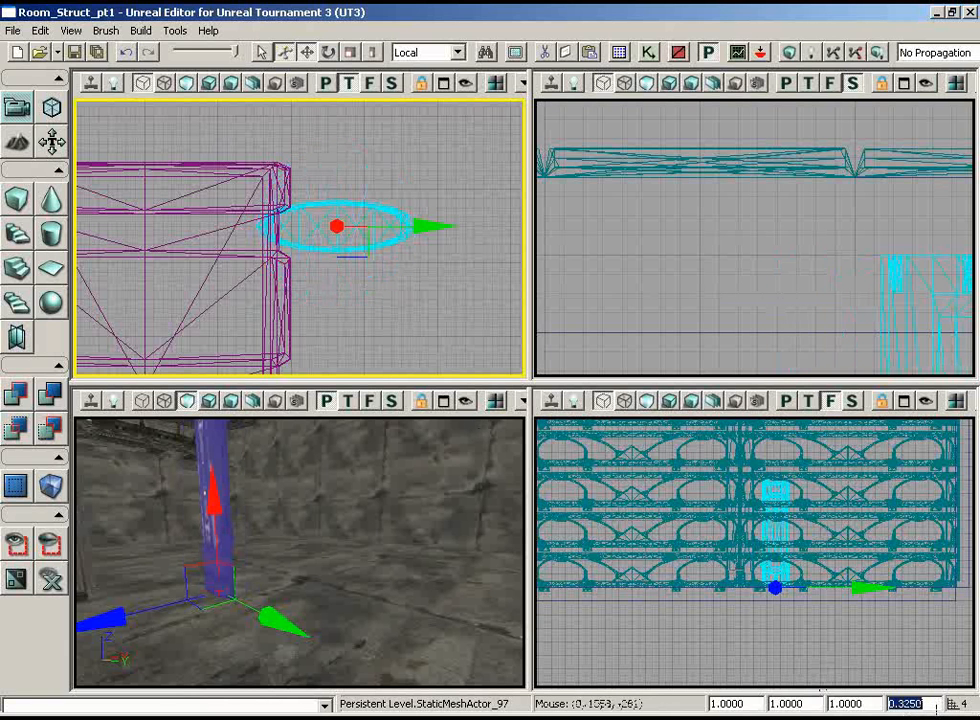
- Reduce the column's DrawScale3D Y, trying 0.3125 first and settling on 0.27
left_click(811, 703)
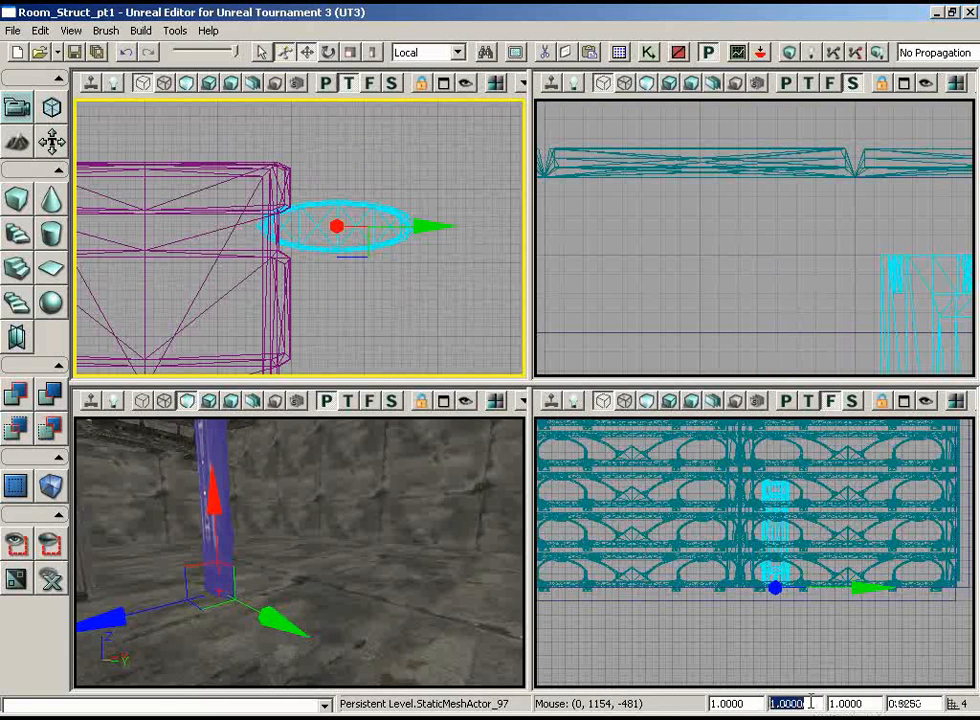
left_click_drag(328, 580, 296, 612)
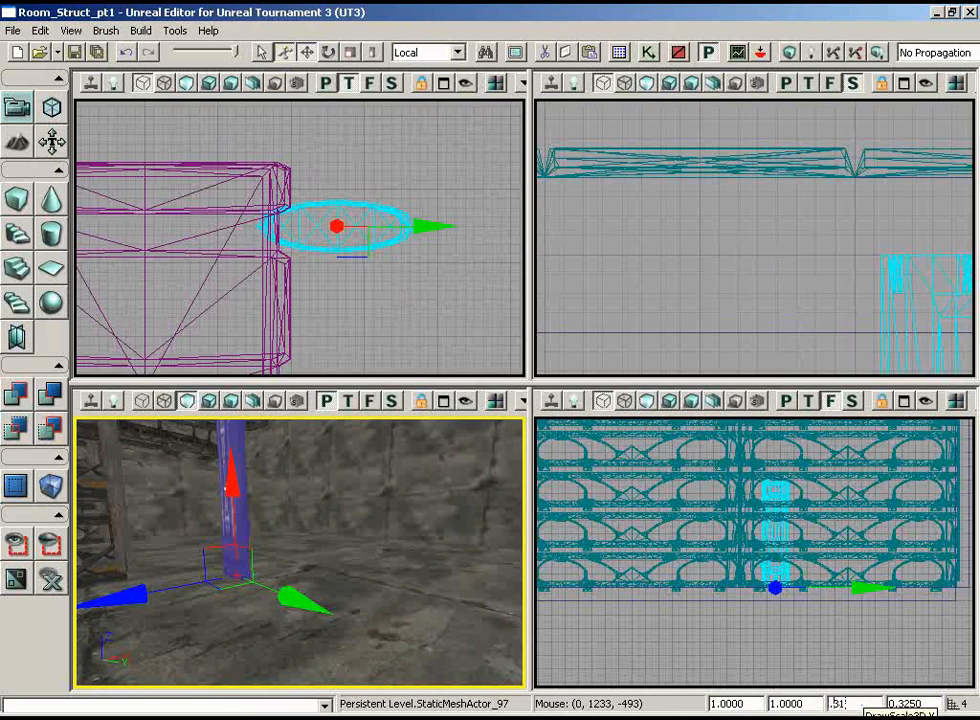
key("Return")
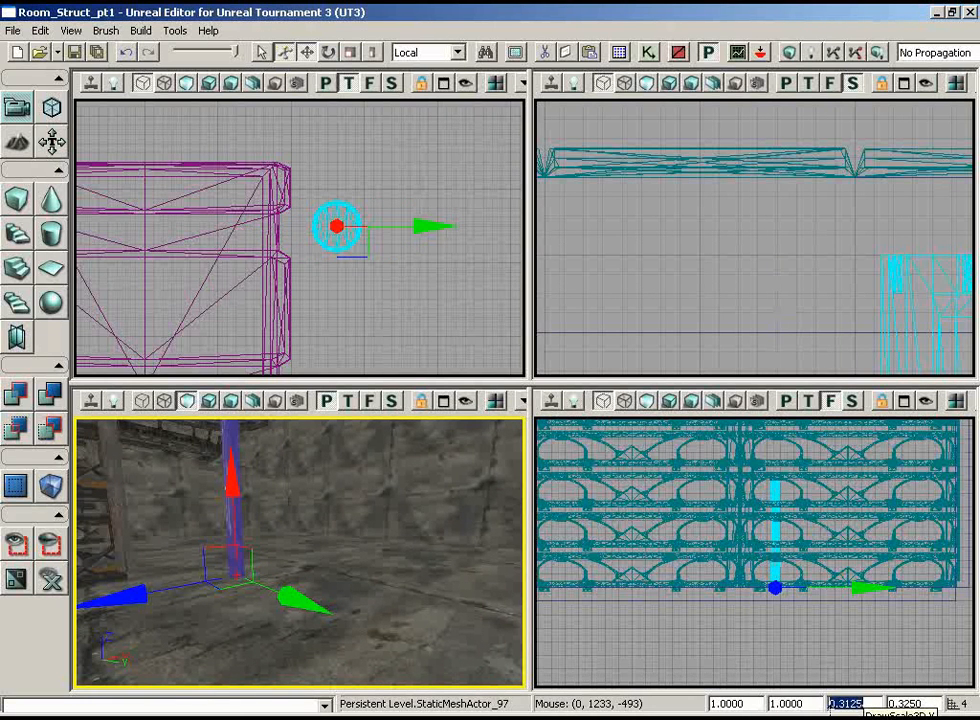
left_click(871, 704)
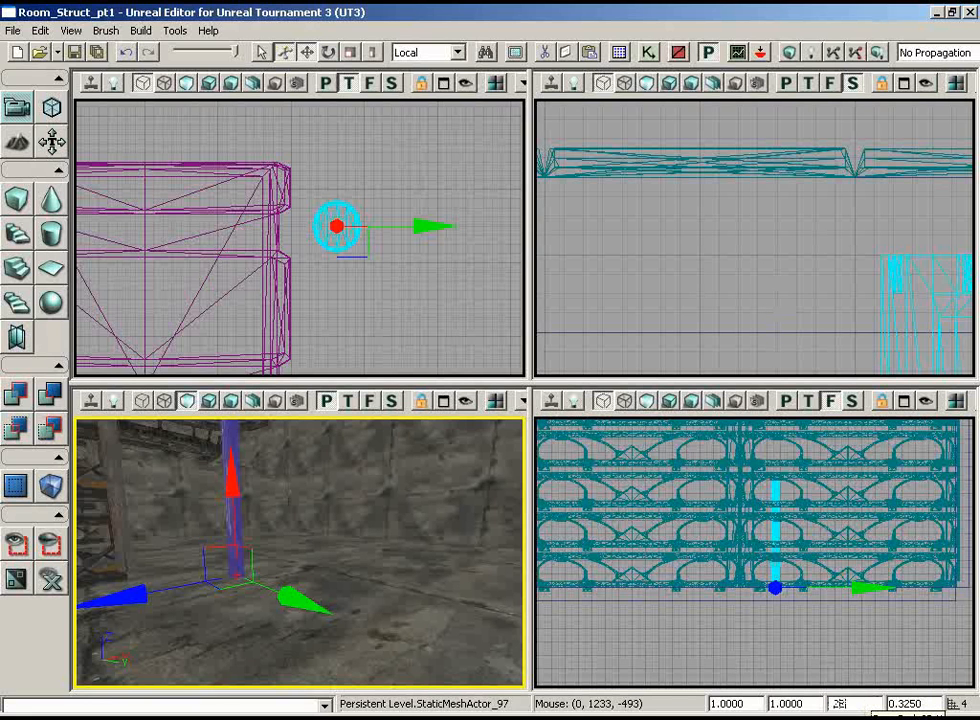
key("Return")
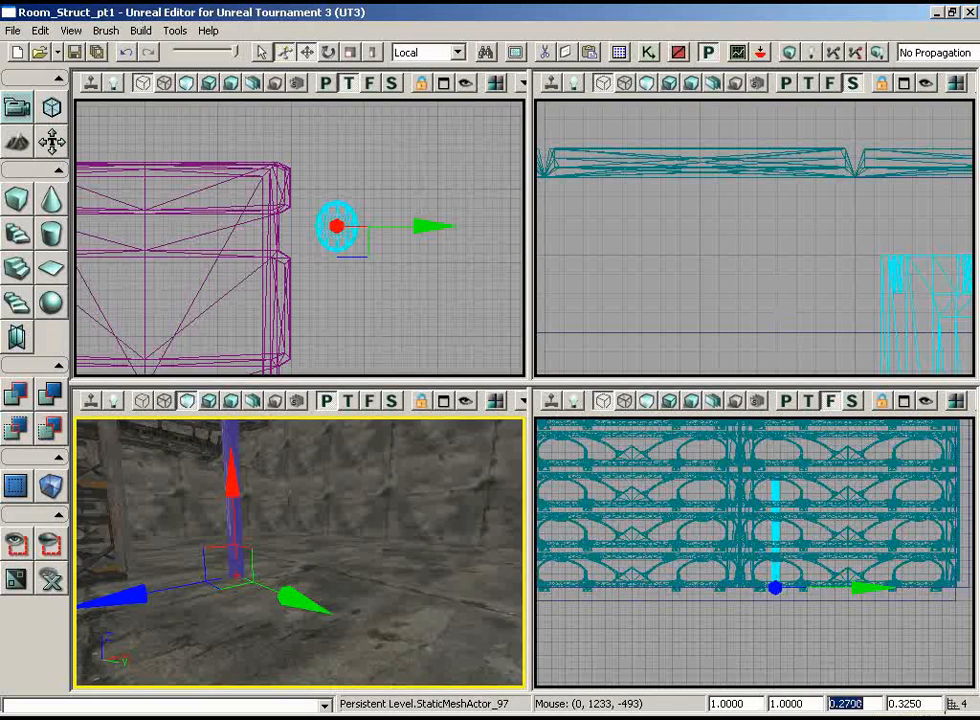
- Move the thinned column along its Y axis until it sits against the recess in the adjoining post
mouse_move(359, 257)
right_mouse_down()
mouse_move(357, 335)
mouse_move(374, 246)
right_mouse_up()
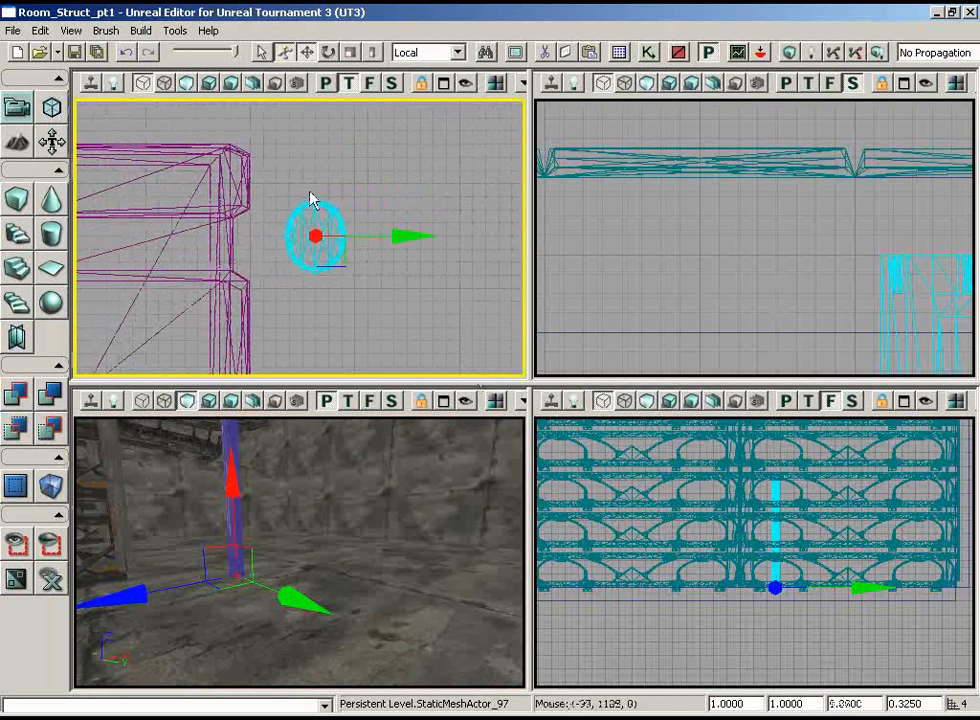
right_click_drag(325, 475, 290, 418)
right_click_drag(397, 243, 372, 243)
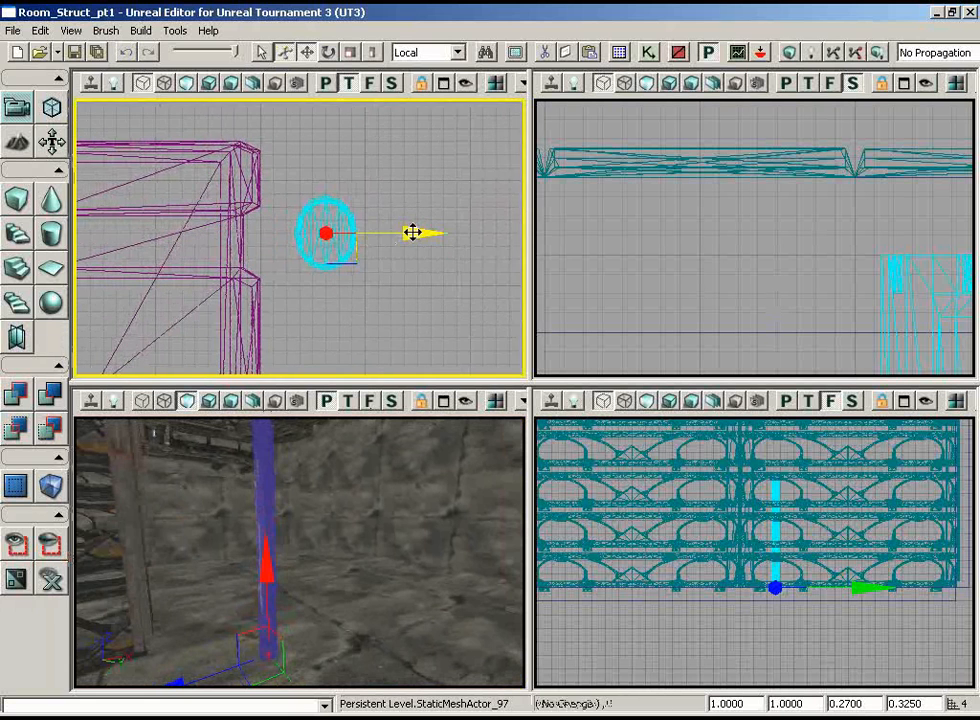
left_click_drag(412, 232, 325, 232)
right_click_drag(402, 240, 252, 234)
scroll(252, 234, "up", 4)
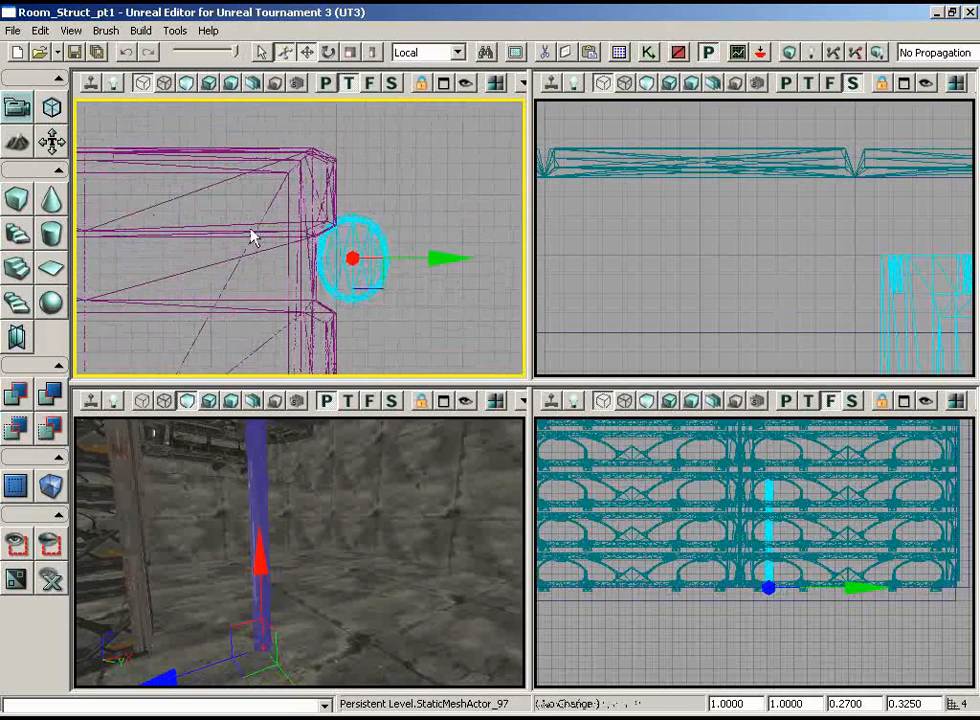
right_click_drag(412, 340, 411, 317)
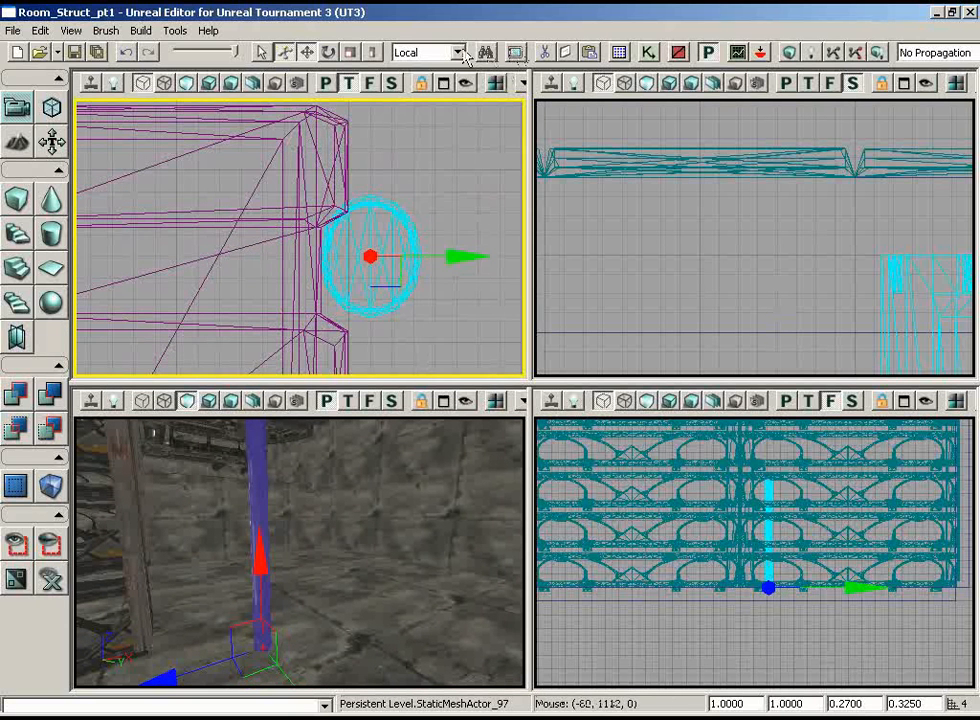
- Switch the reference coordinate system to World and shift the column along X towards the middle of the post's recess
left_click(428, 52)
left_click(410, 66)
right_click_drag(439, 202, 425, 212)
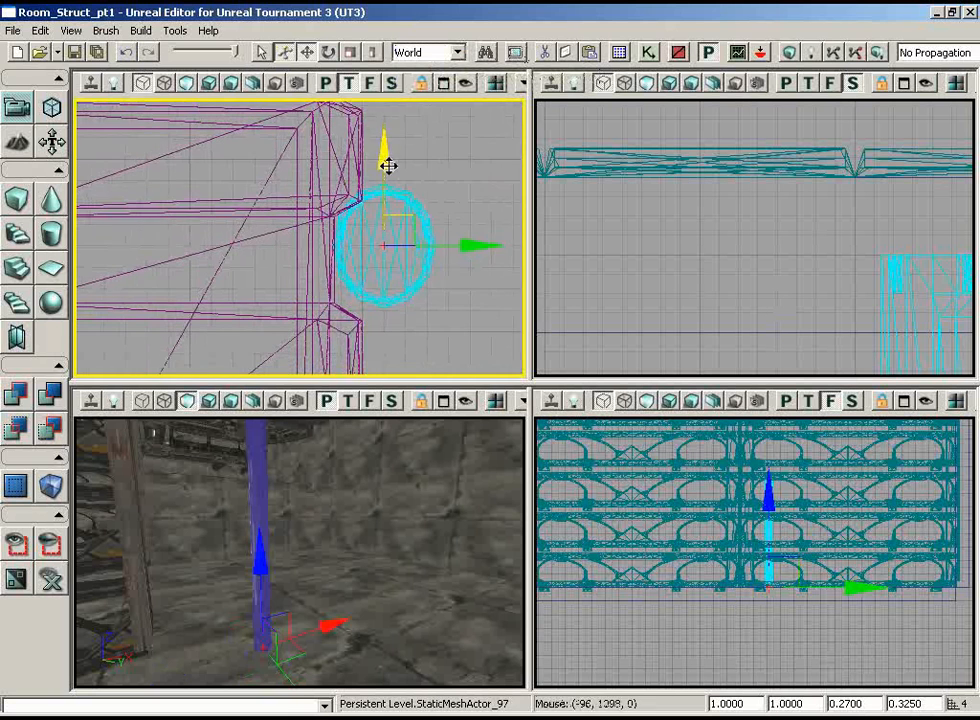
left_click_drag(389, 165, 387, 183)
right_click_drag(433, 318, 438, 333)
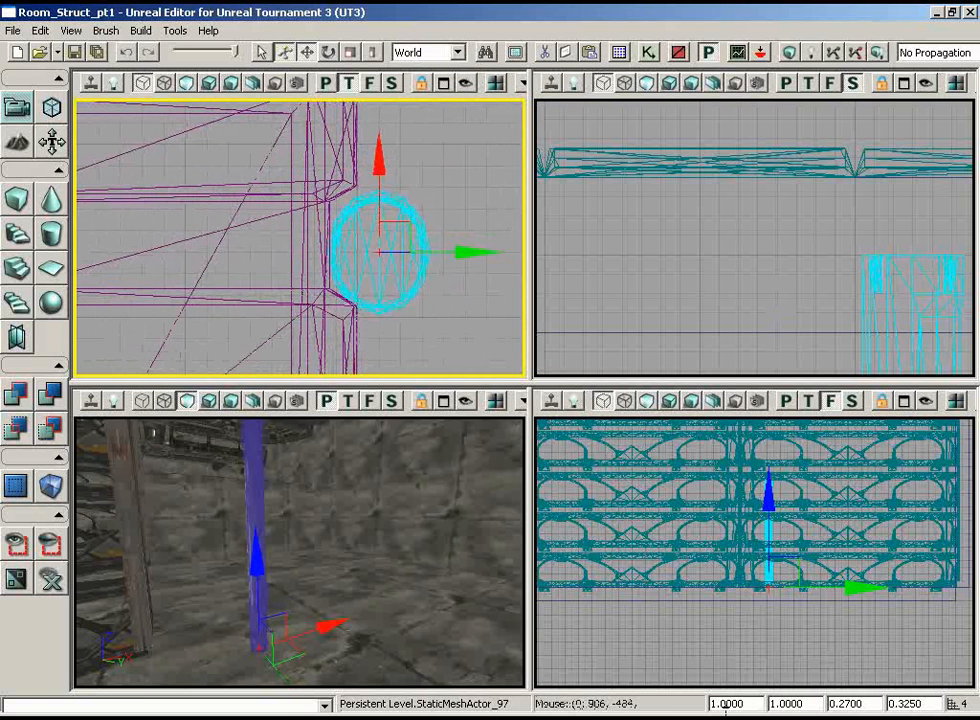
- Refine the drag grid to 2 and finally 1, nudging the column along X to centre it in the recess
left_click(100, 30)
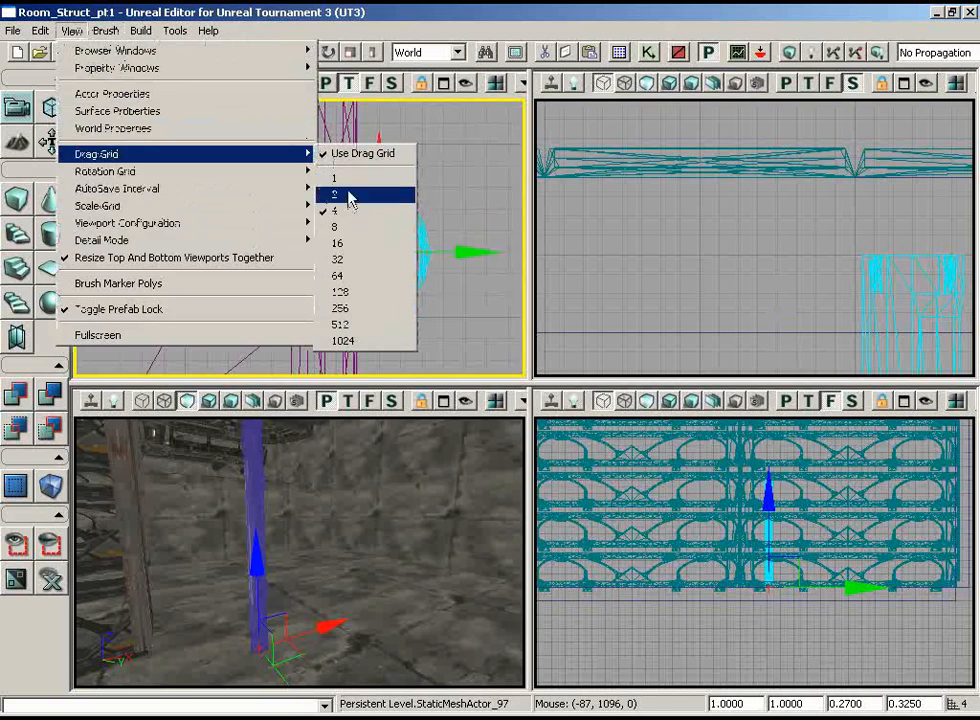
left_click(350, 194)
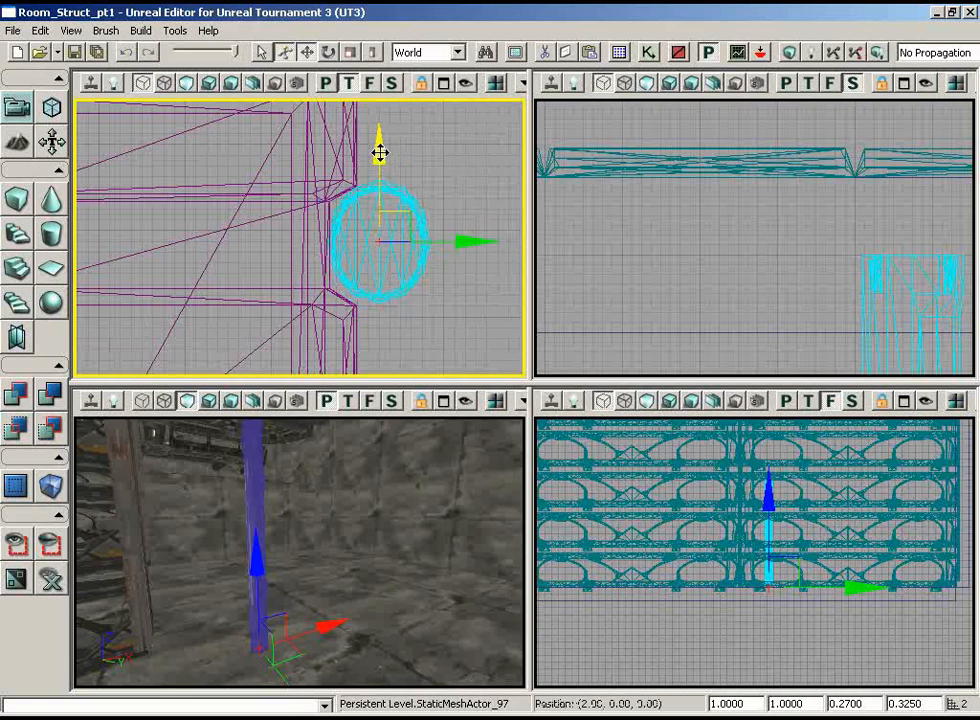
left_click(71, 30)
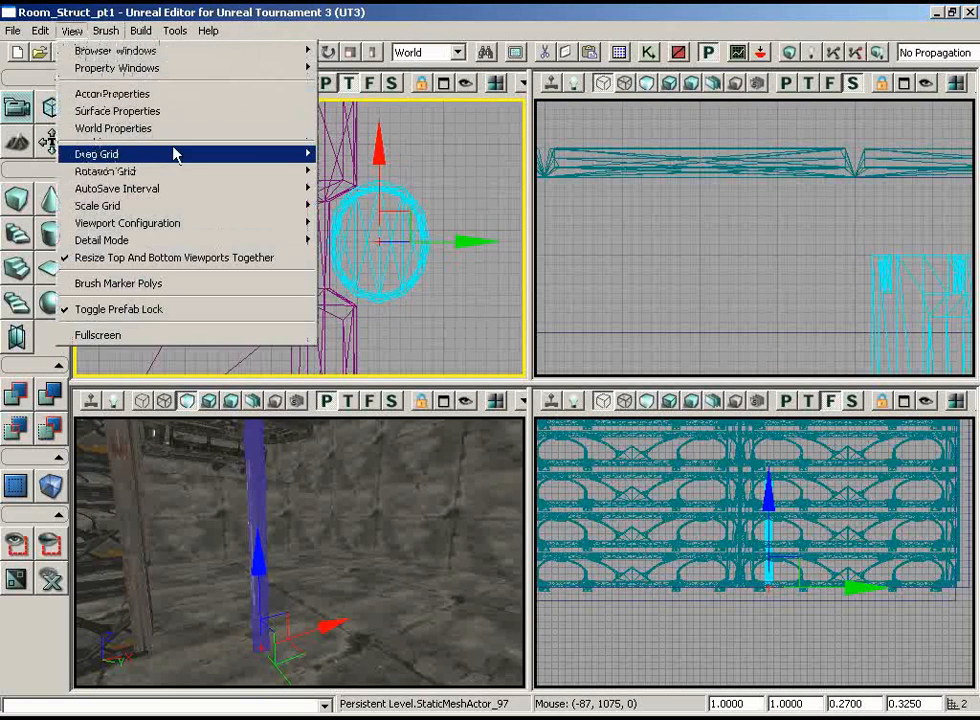
mouse_move(175, 153)
left_click(365, 180)
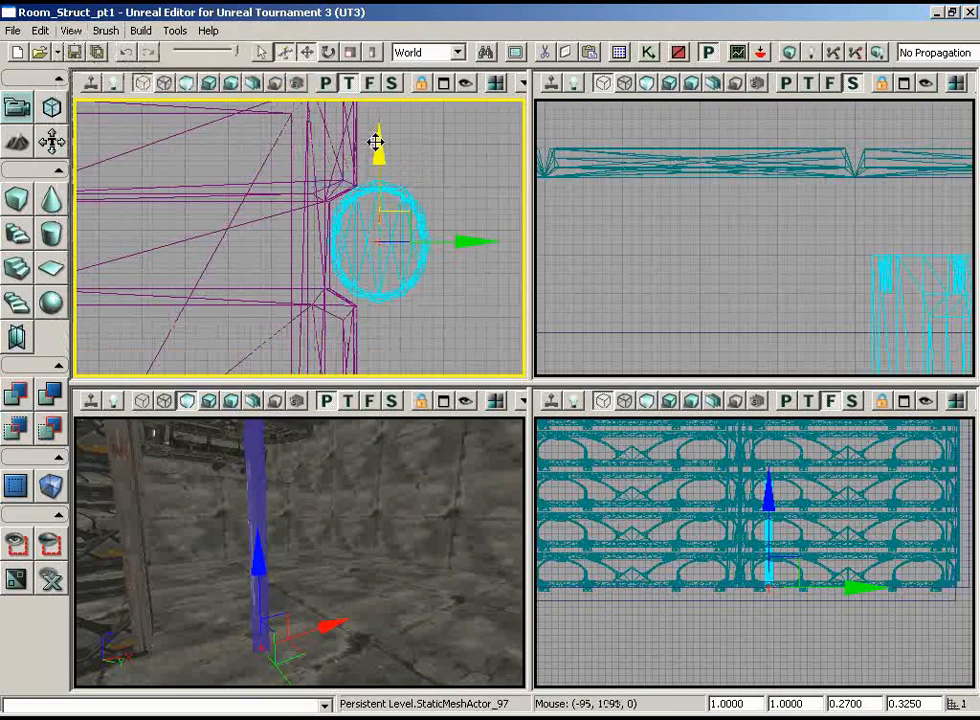
left_click_drag(377, 147, 377, 151)
- Try an overall draw scale of 0.5 on the column and restore it to 1
right_click_drag(366, 470, 480, 550)
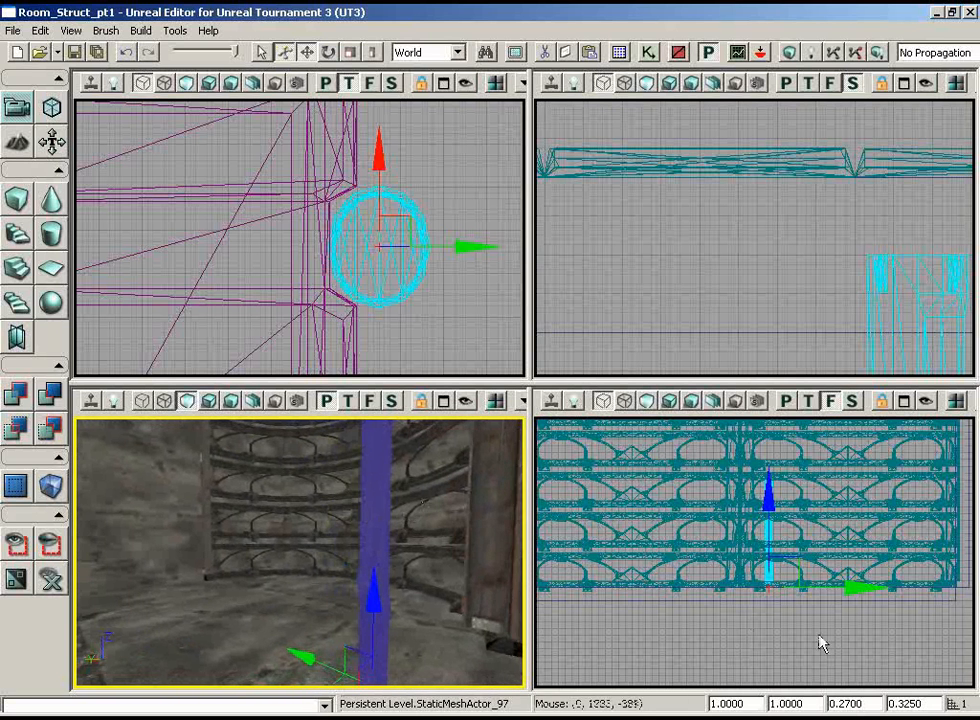
double_click(803, 701)
right_click_drag(802, 237, 916, 205)
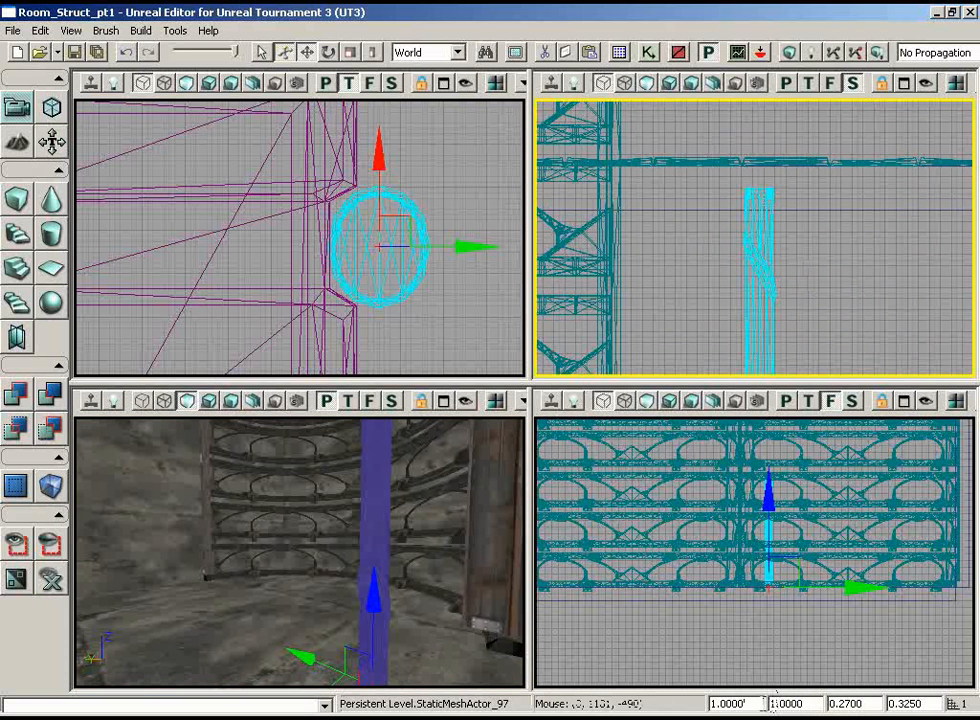
type(".5")
key("Return")
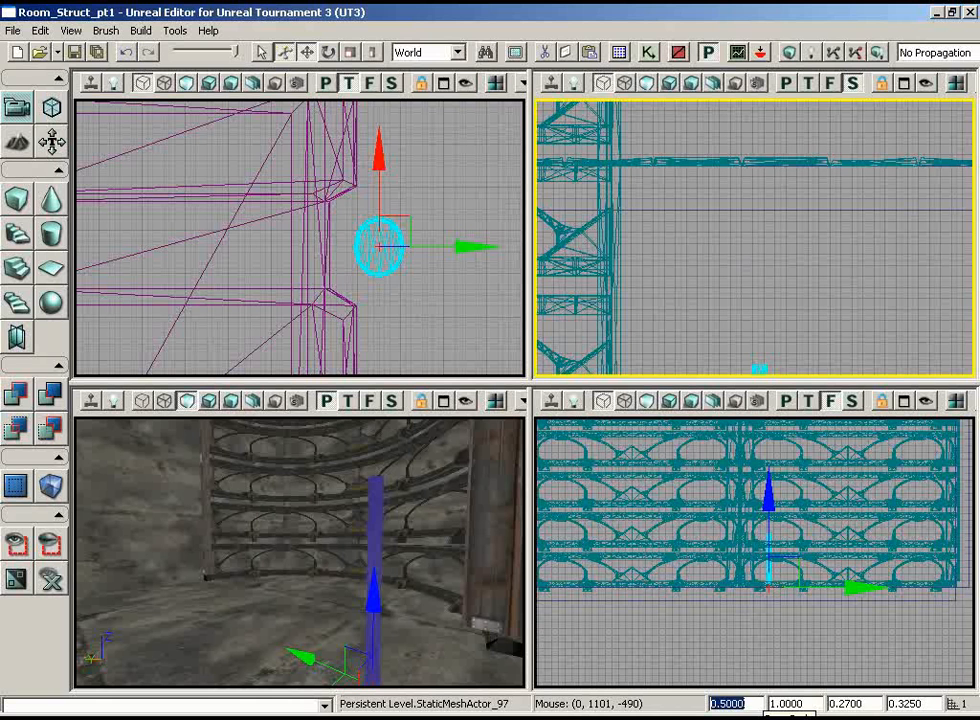
type("1")
key("Return")
- Shorten the column by setting its DrawScale3D X to 0.5 and check its height against the surrounding structure
left_click(812, 703)
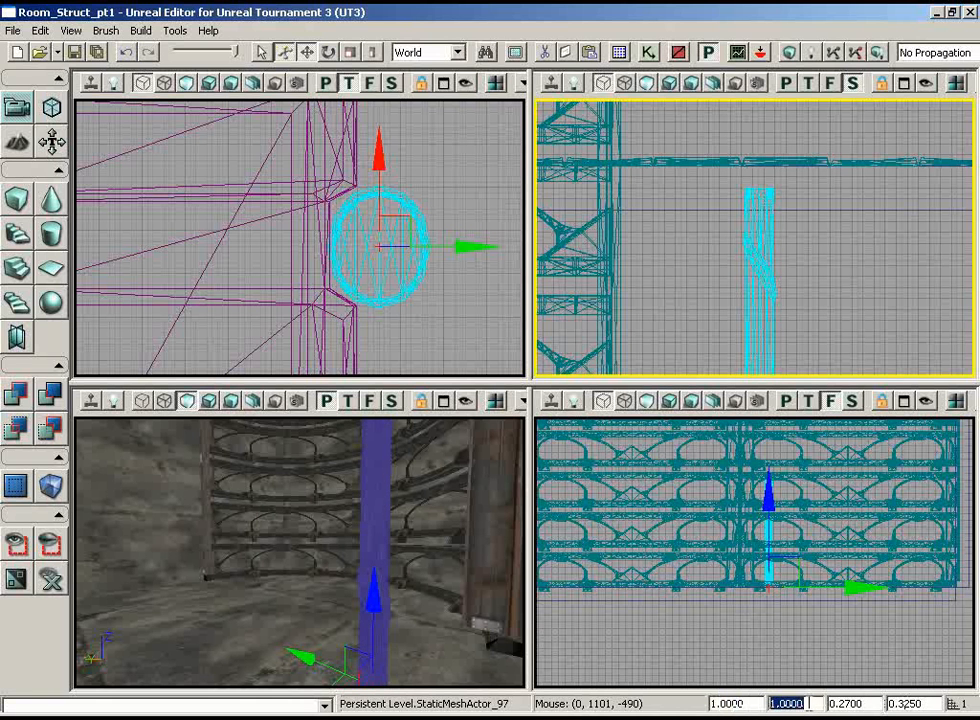
type(".5")
key("Return")
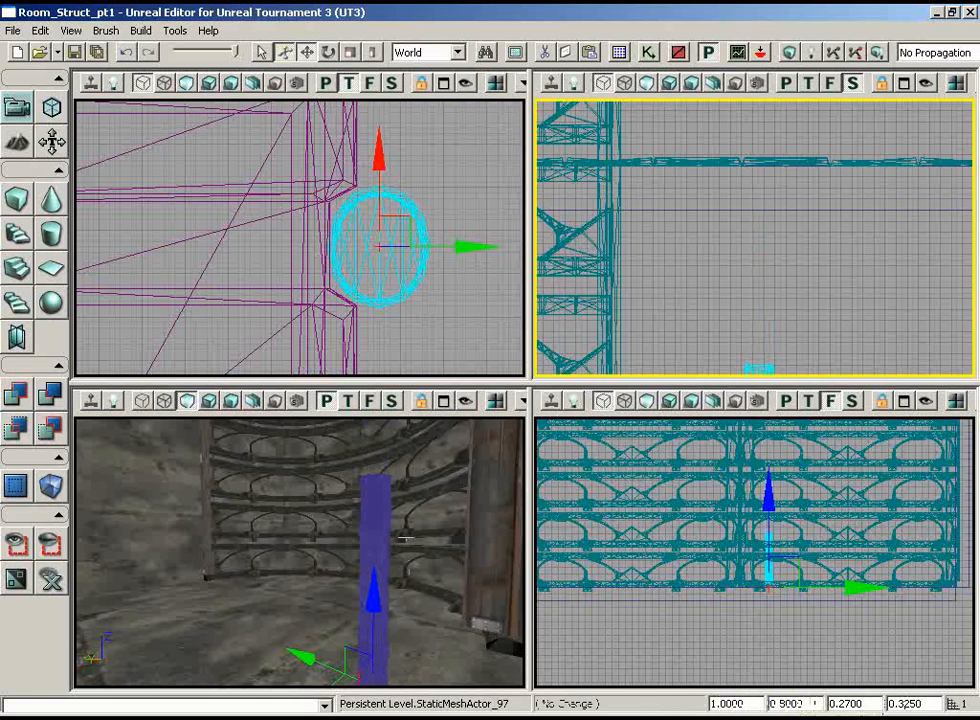
left_click_drag(522, 447, 495, 443)
left_click_drag(735, 280, 640, 320)
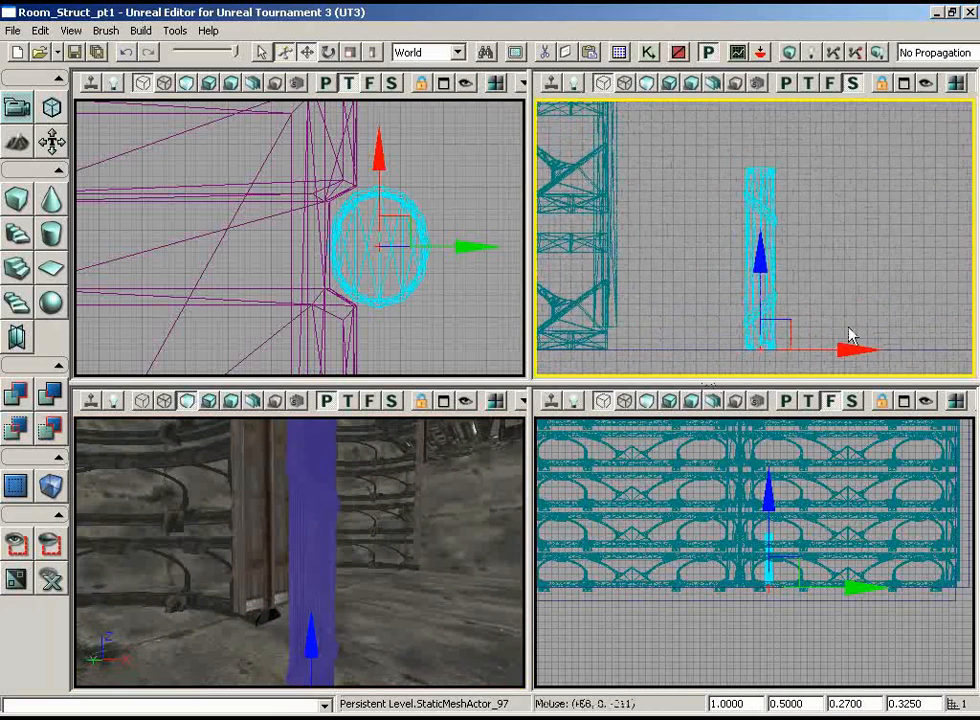
left_click_drag(850, 337, 855, 267)
left_click_drag(433, 543, 433, 543)
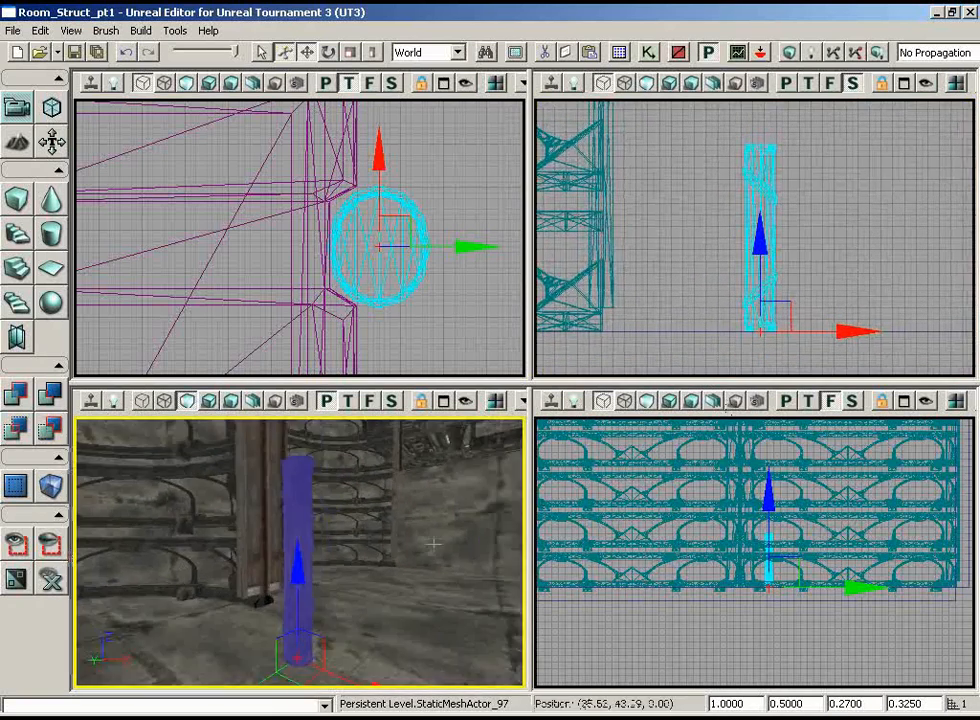
- Shorten the column further by setting its DrawScale3D X to 0.25 and inspect it
double_click(804, 706)
type(".2")
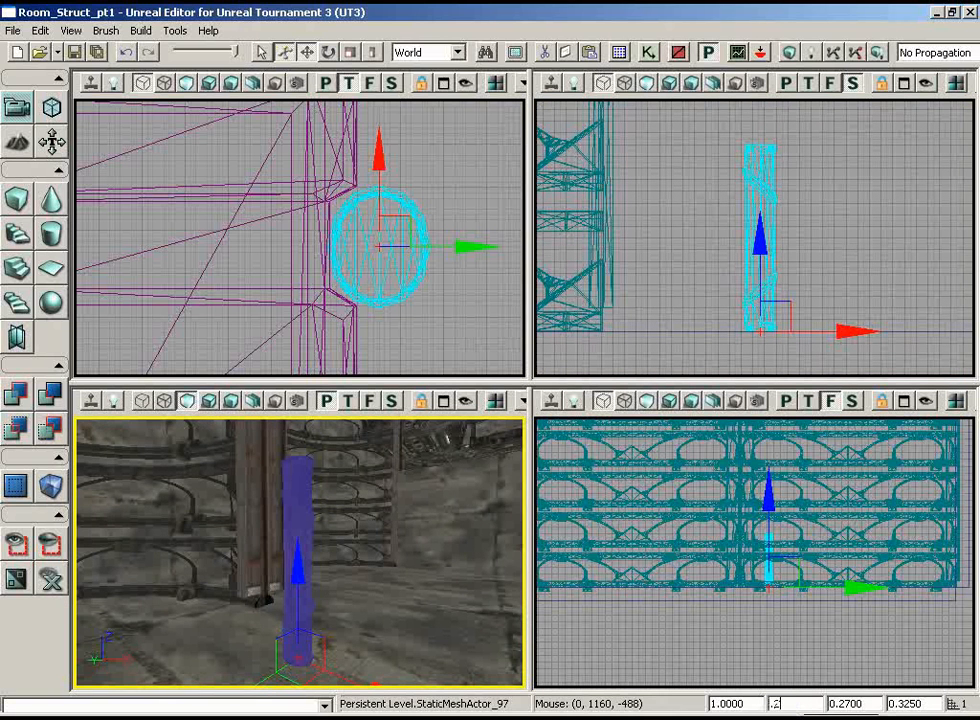
type("5")
key("Return")
left_click_drag(360, 600, 370, 508)
mouse_move(828, 260)
left_mouse_down()
mouse_move(825, 308)
mouse_move(825, 271)
left_mouse_up()
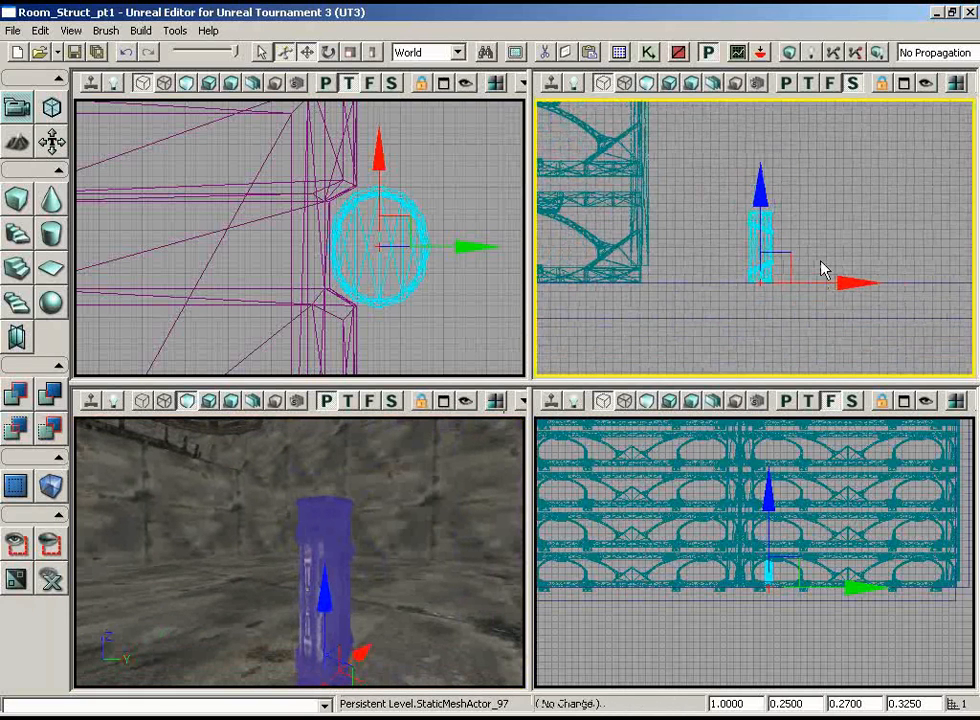
- Set the drag grid to 16 and measure off 96 units up from the floor beside the shortened column
left_click(71, 30)
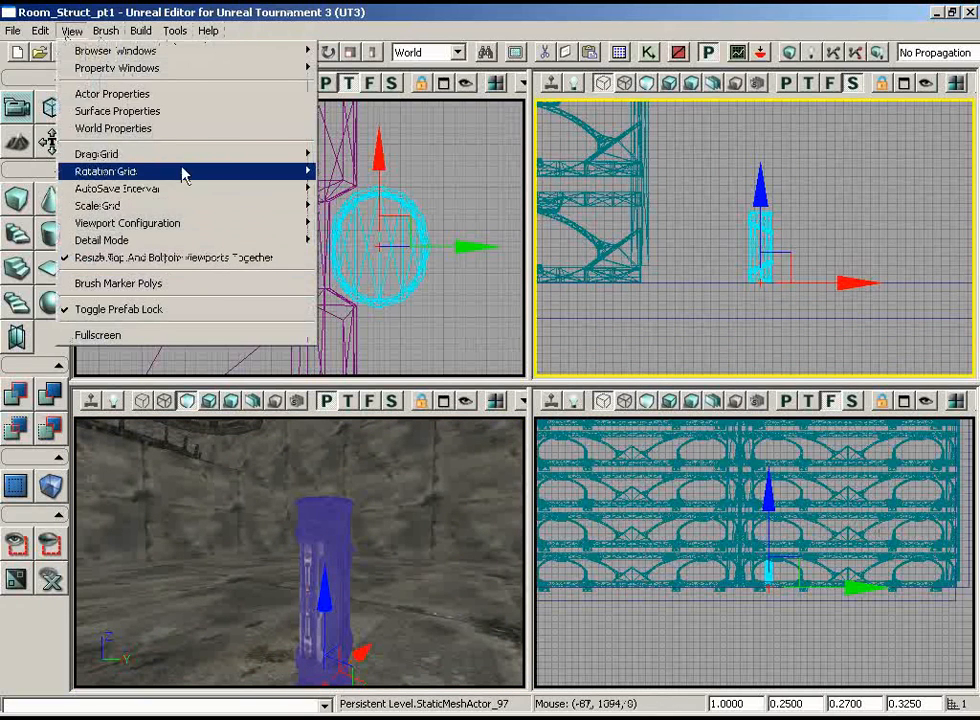
mouse_move(184, 155)
left_click(367, 243)
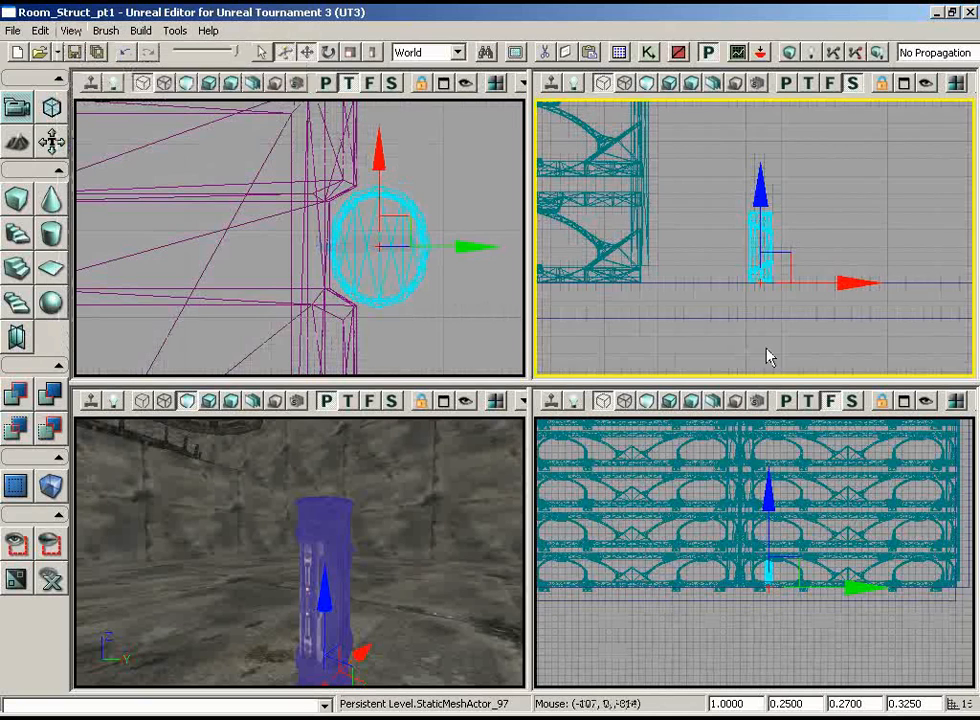
scroll(777, 387, "up", 3)
left_click_drag(778, 270, 746, 248)
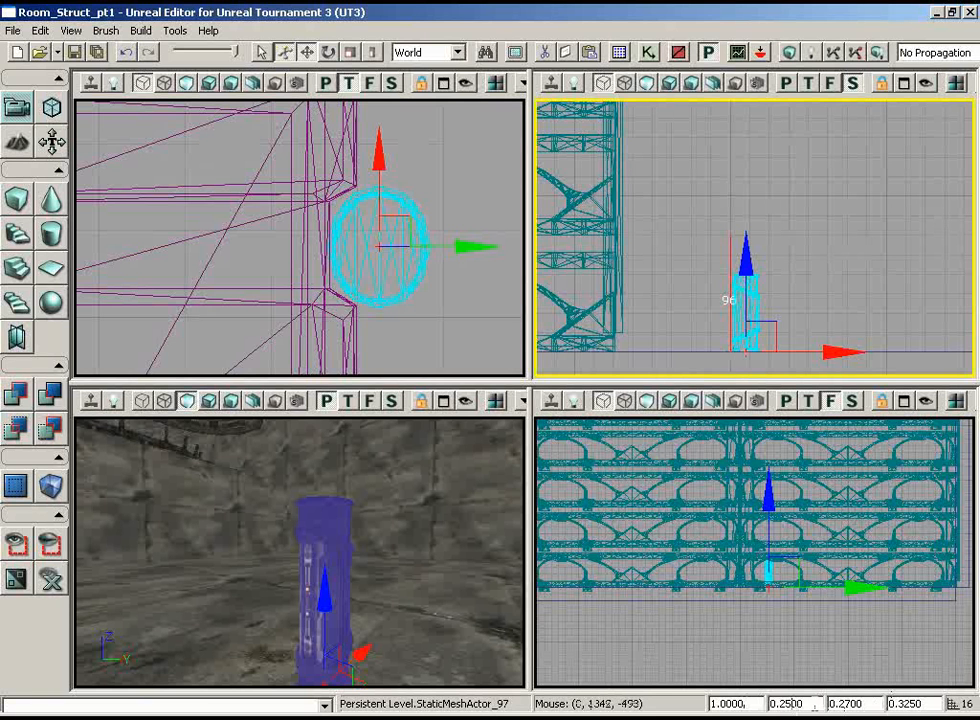
- Restore the column's DrawScale3D X to 1 and bring its full height into the side view
double_click(815, 705)
type("1")
key("Return")
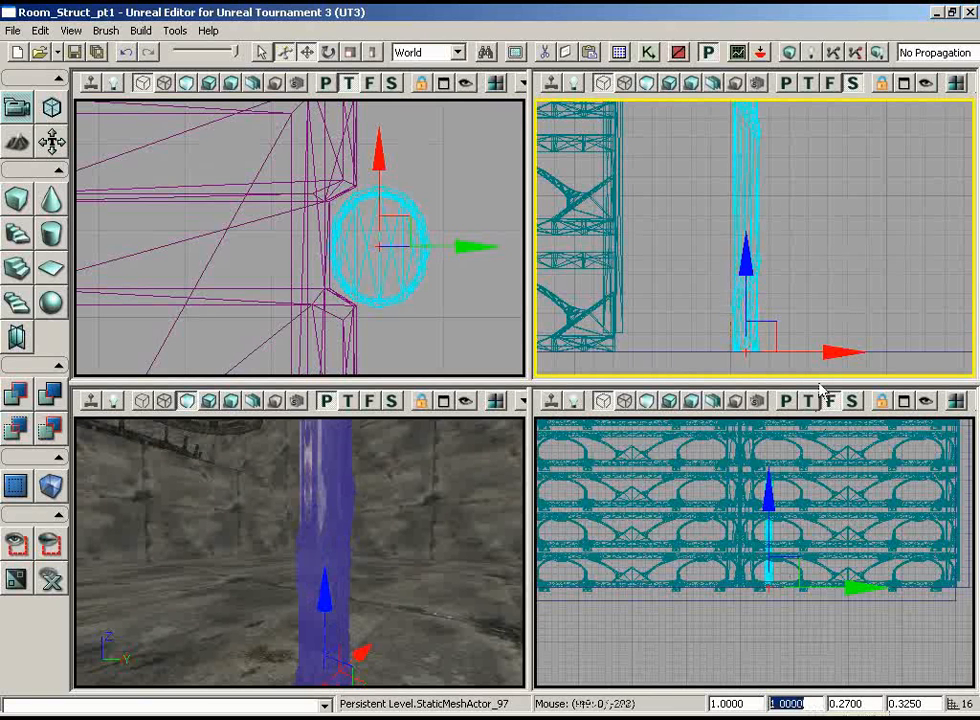
right_click_drag(853, 289, 829, 297)
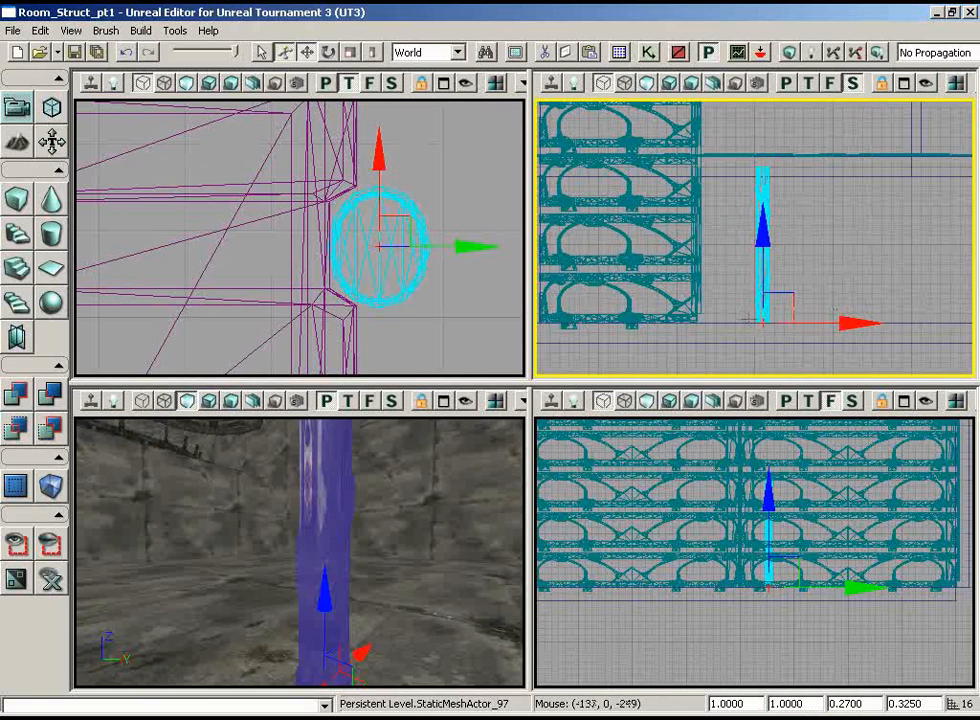
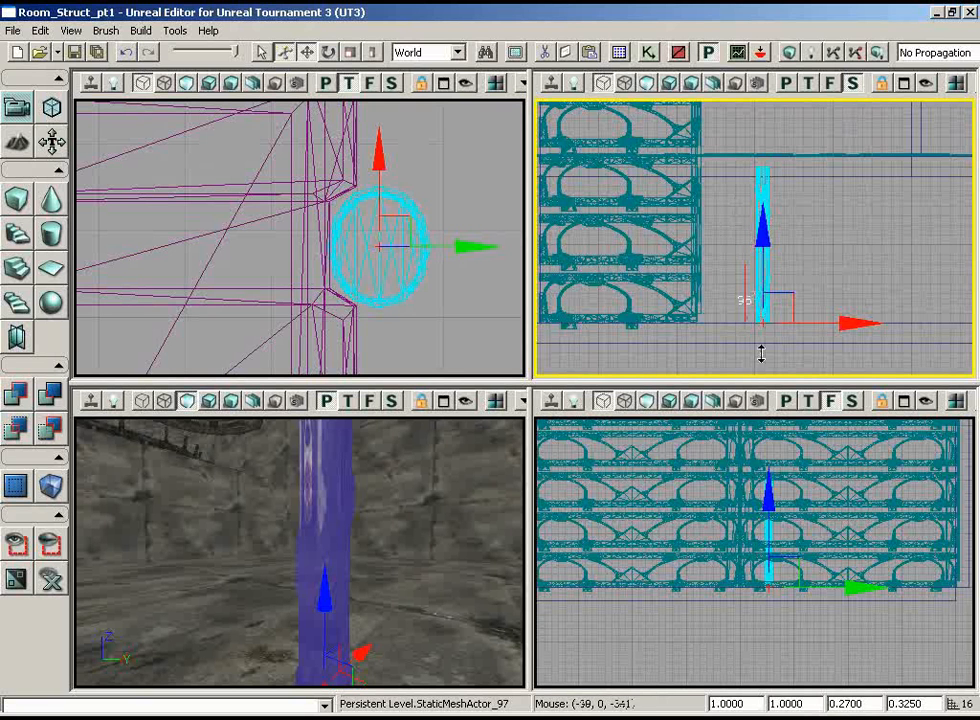
- Clear and close Calculator, and shorten the column by setting its DrawScale3D X to 0.375
key("alt+Tab")
left_click(880, 357)
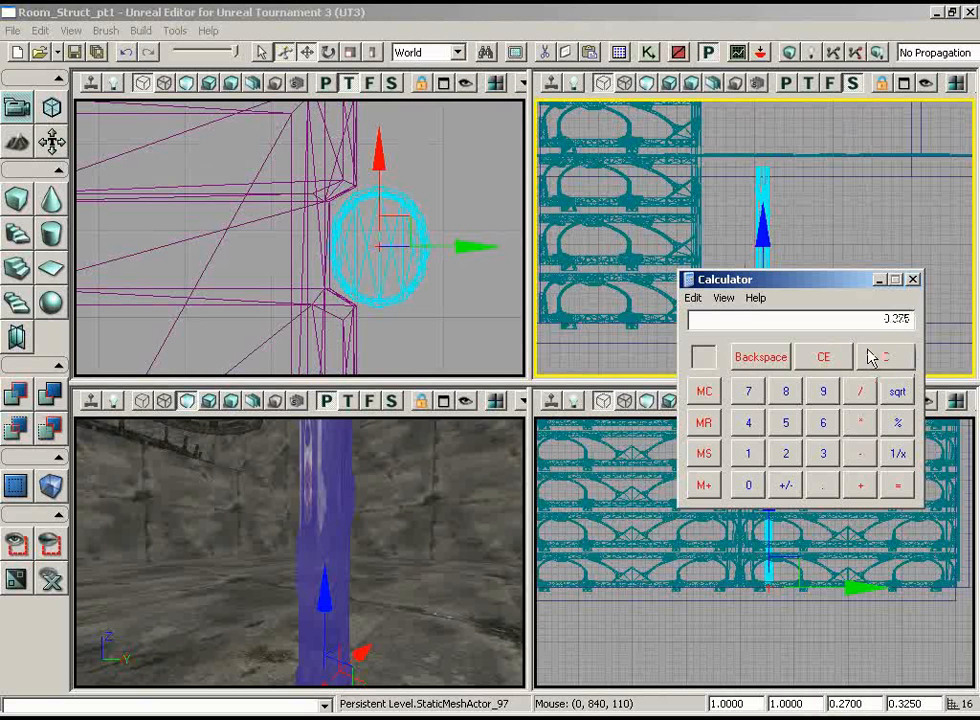
left_click(912, 280)
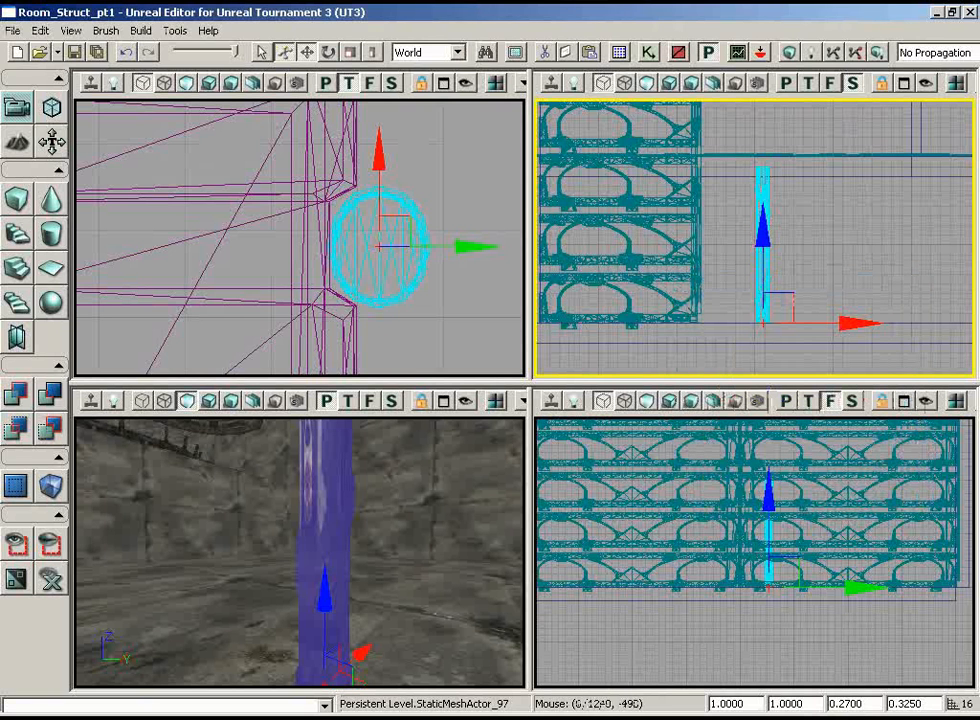
left_click(813, 703)
type(".5")
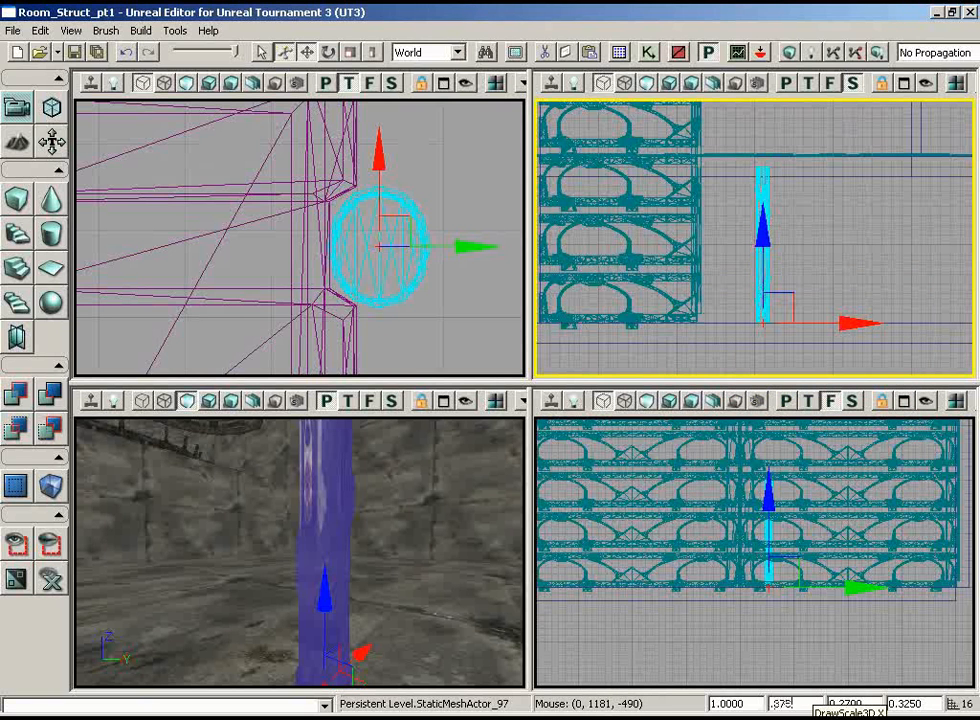
key("Return")
- Examine the shortened column's height and proportions against the surrounding structure and the post's side recess
scroll(790, 346, "up", 4)
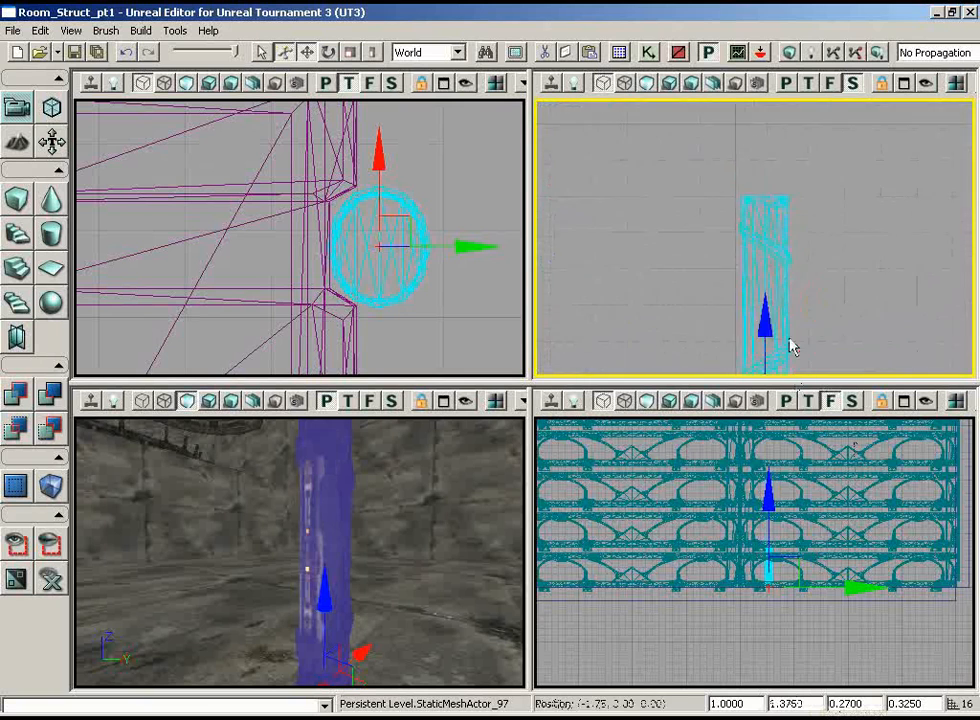
scroll(790, 346, "down", 3)
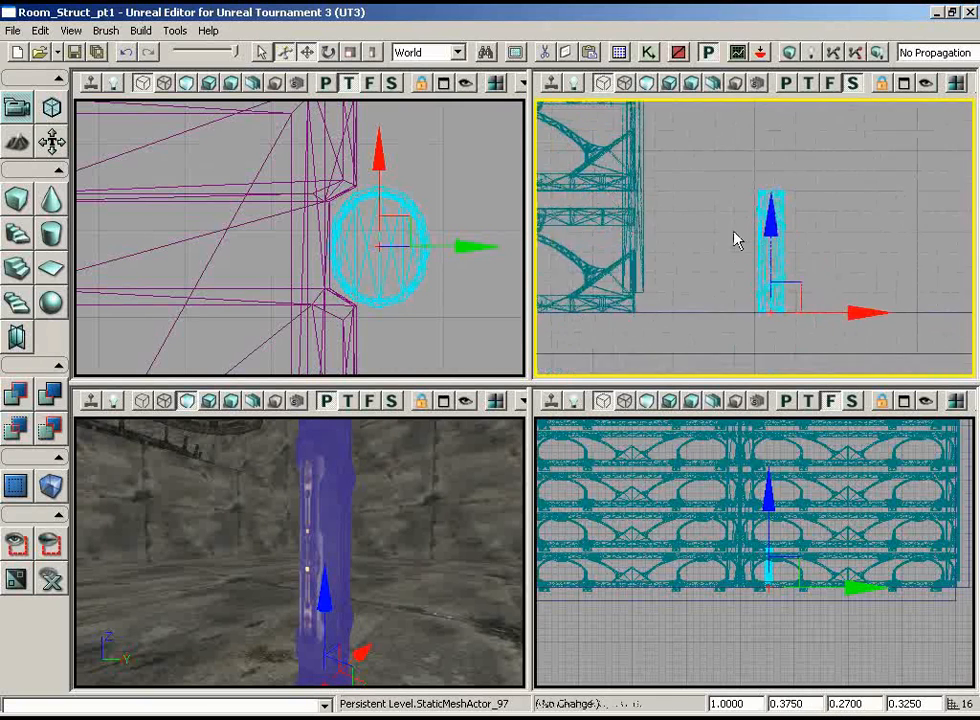
scroll(734, 232, "down", 1)
left_click_drag(420, 510, 455, 353)
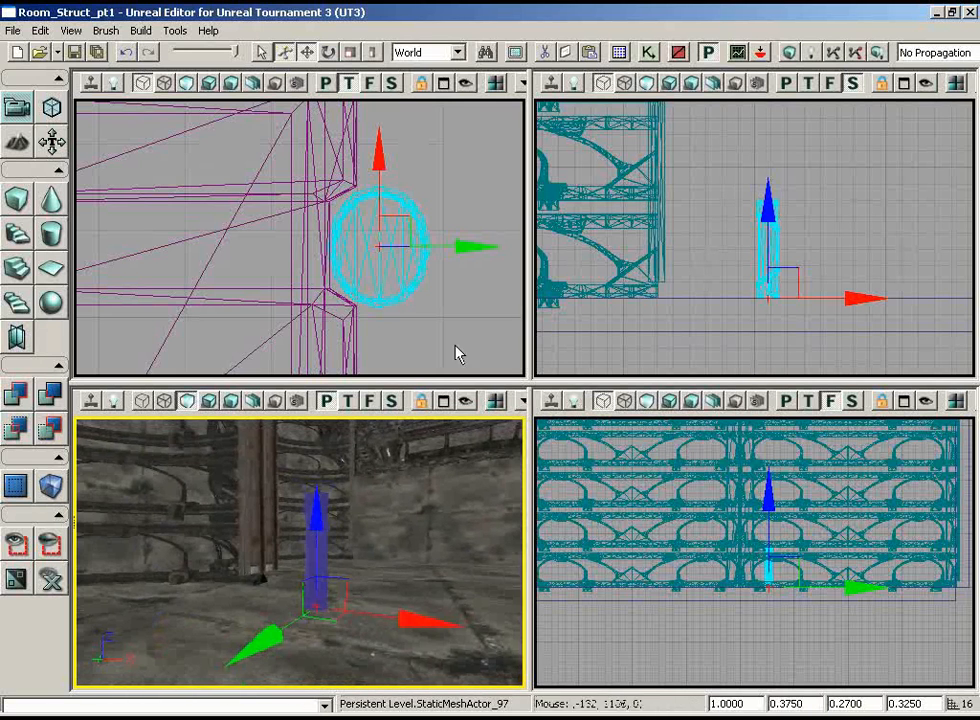
left_click_drag(455, 440, 410, 460)
scroll(461, 314, "down", 3)
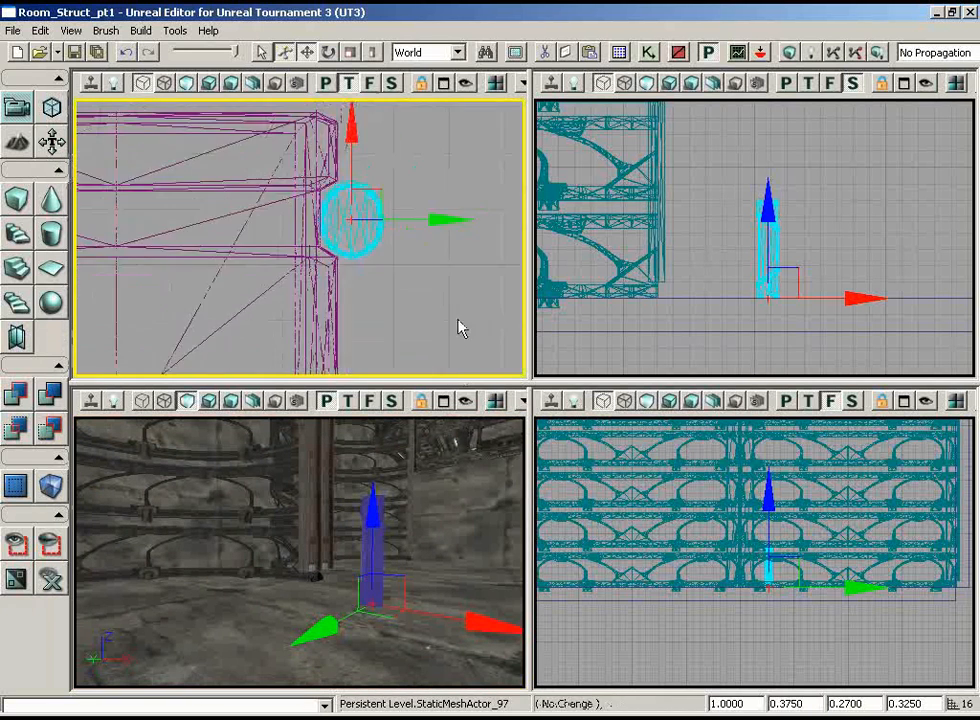
scroll(455, 325, "down", 3)
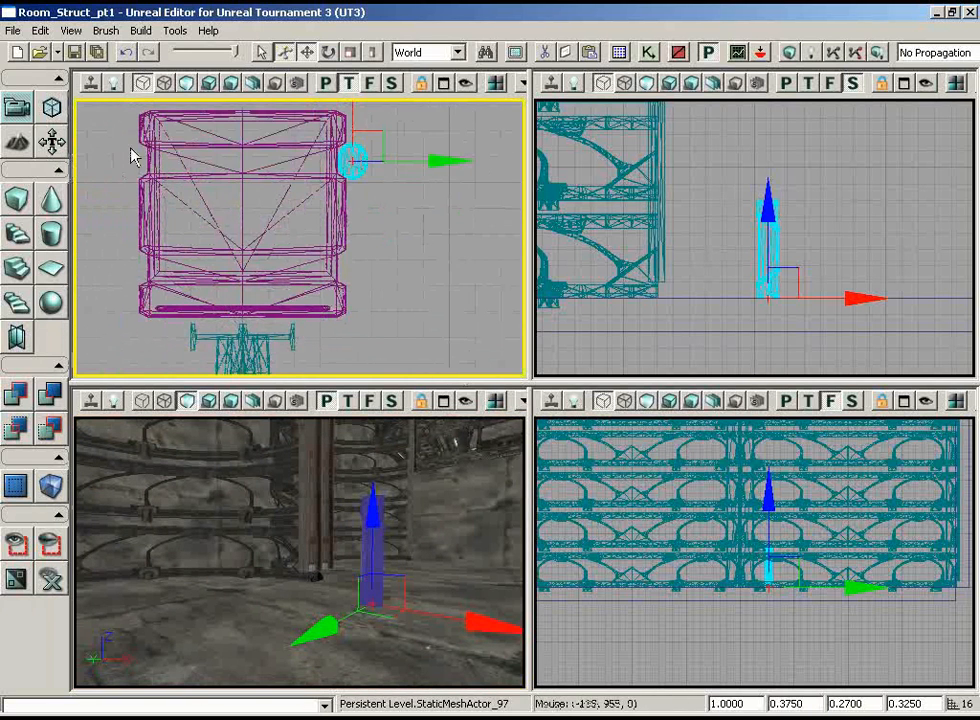
scroll(381, 248, "up", 6)
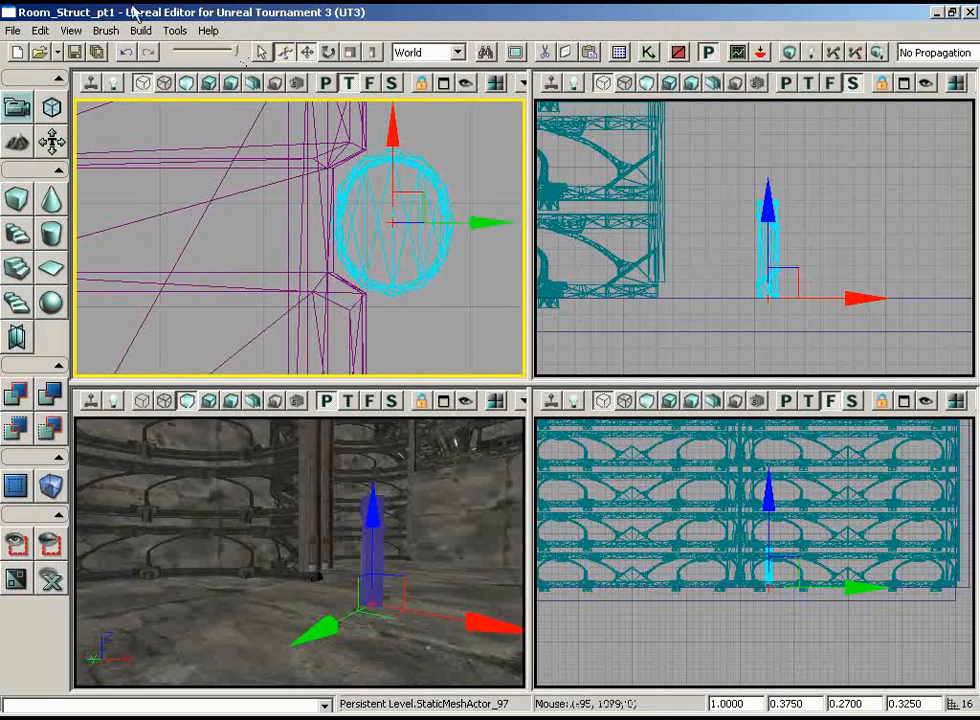
- Set the drag grid to 1 and nudge the column slightly away from the post recess along Y
left_click(71, 30)
mouse_move(127, 155)
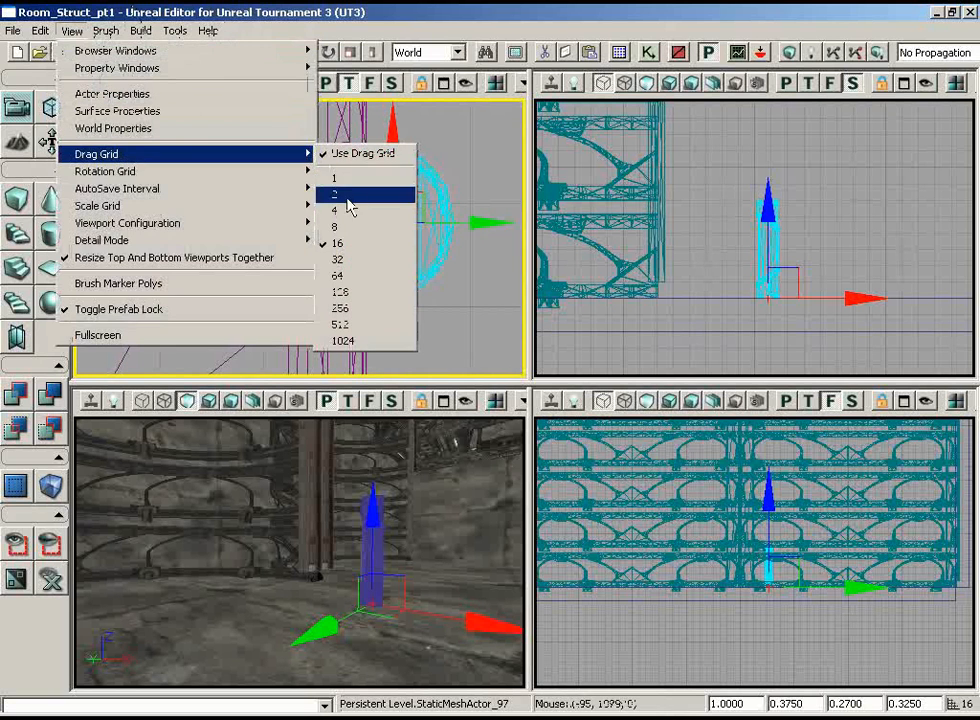
left_click(348, 197)
scroll(450, 330, "up", 3)
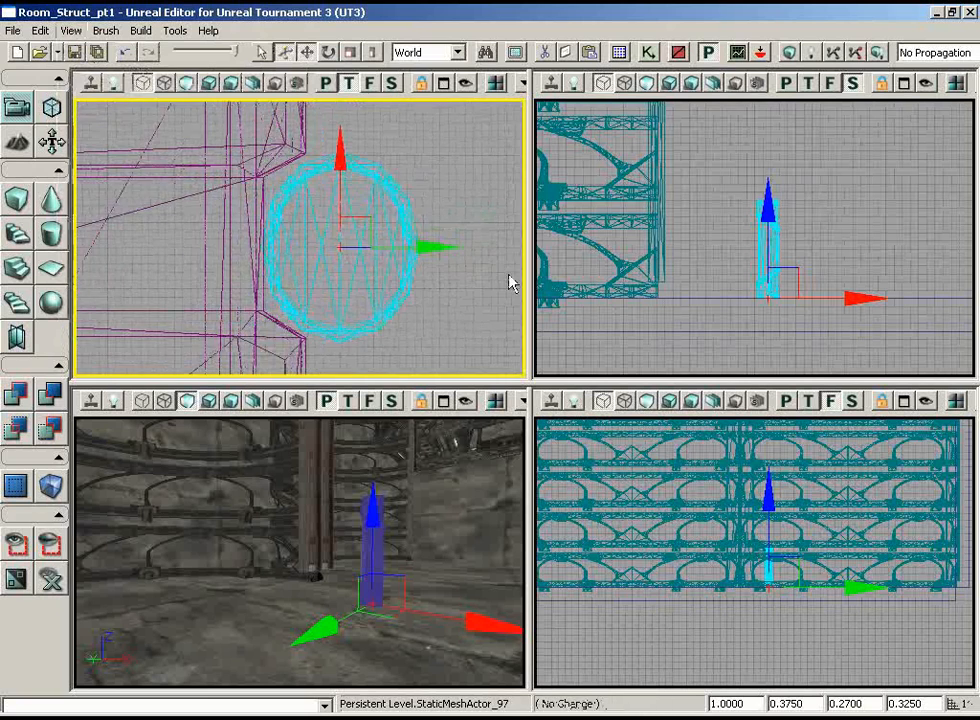
left_click_drag(510, 283, 480, 293)
left_click(480, 293)
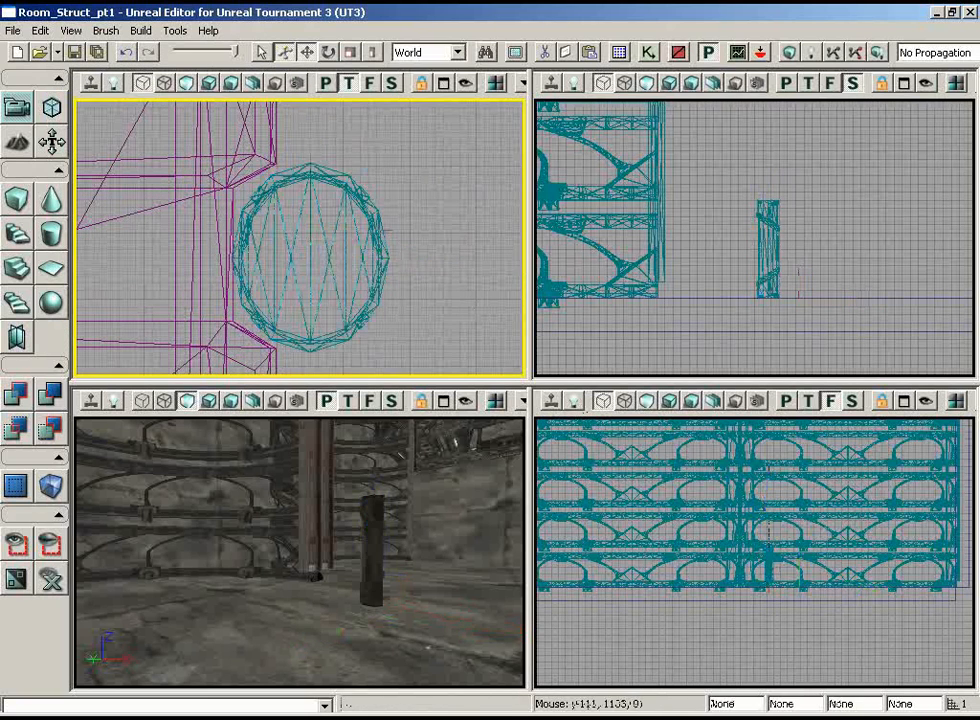
left_click(384, 231)
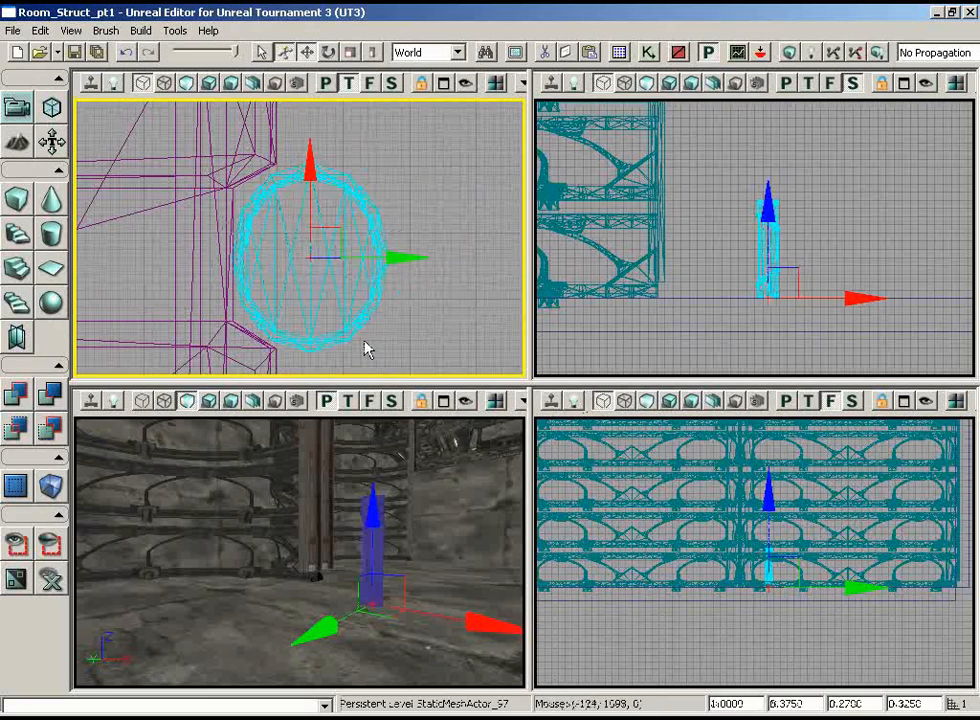
left_click_drag(400, 332, 383, 283)
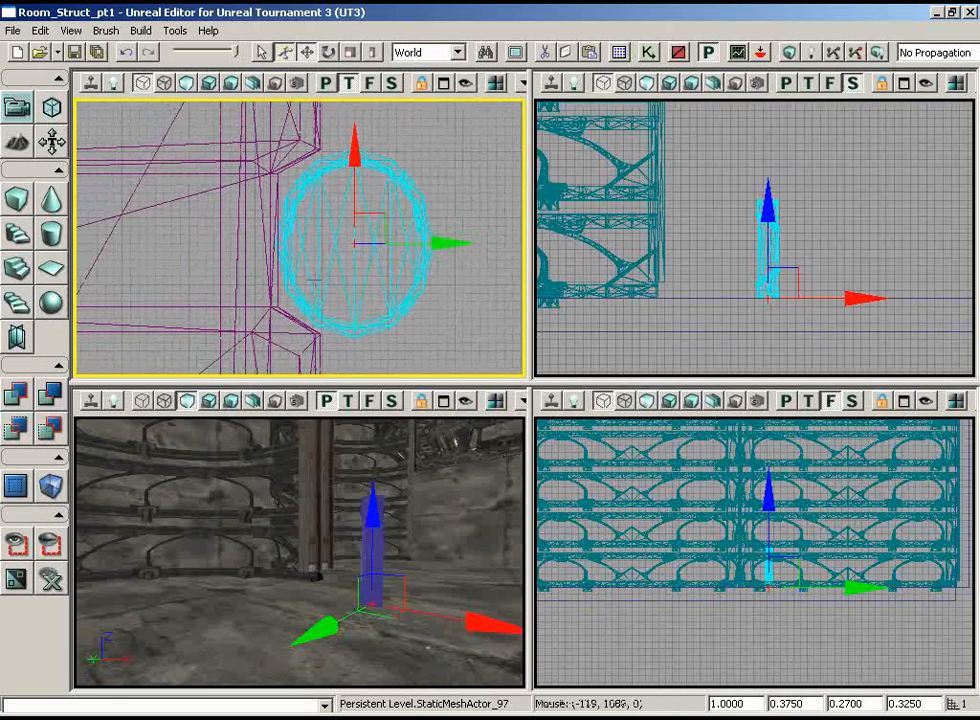
left_click_drag(354, 153, 358, 193)
left_click_drag(425, 243, 440, 244)
- Switch to the Local coordinate system and slim the column by setting its DrawScale3D Y to 0.25
left_click_drag(300, 560, 340, 560)
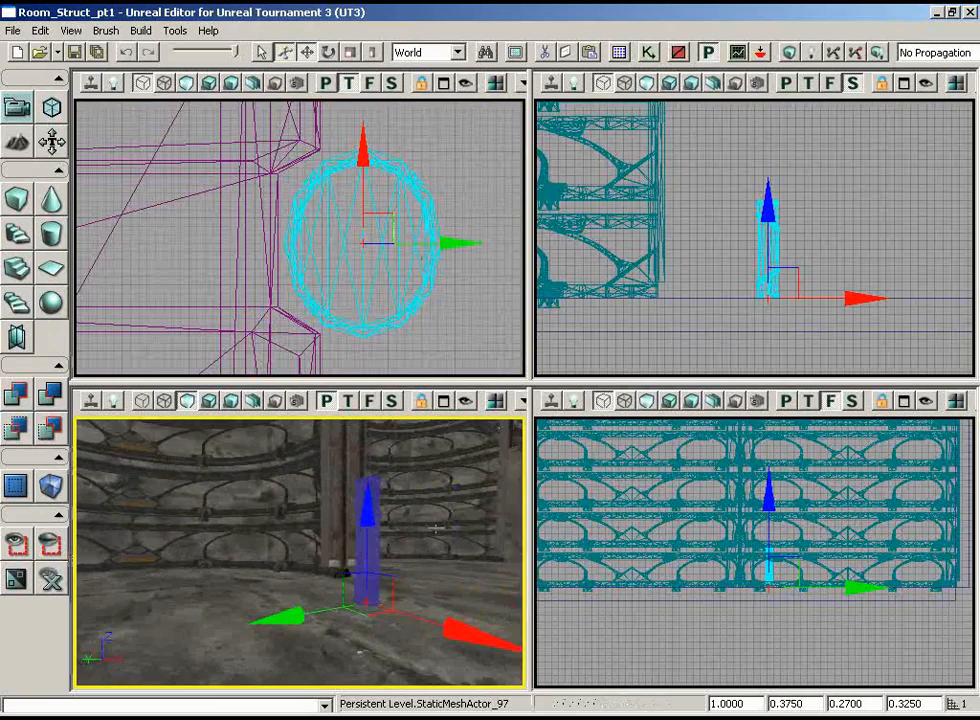
left_click_drag(420, 290, 467, 400)
mouse_move(356, 587)
right_mouse_down()
mouse_move(350, 621)
mouse_move(350, 610)
right_mouse_up()
left_click(457, 52)
left_click(430, 81)
right_click_drag(427, 528, 427, 541)
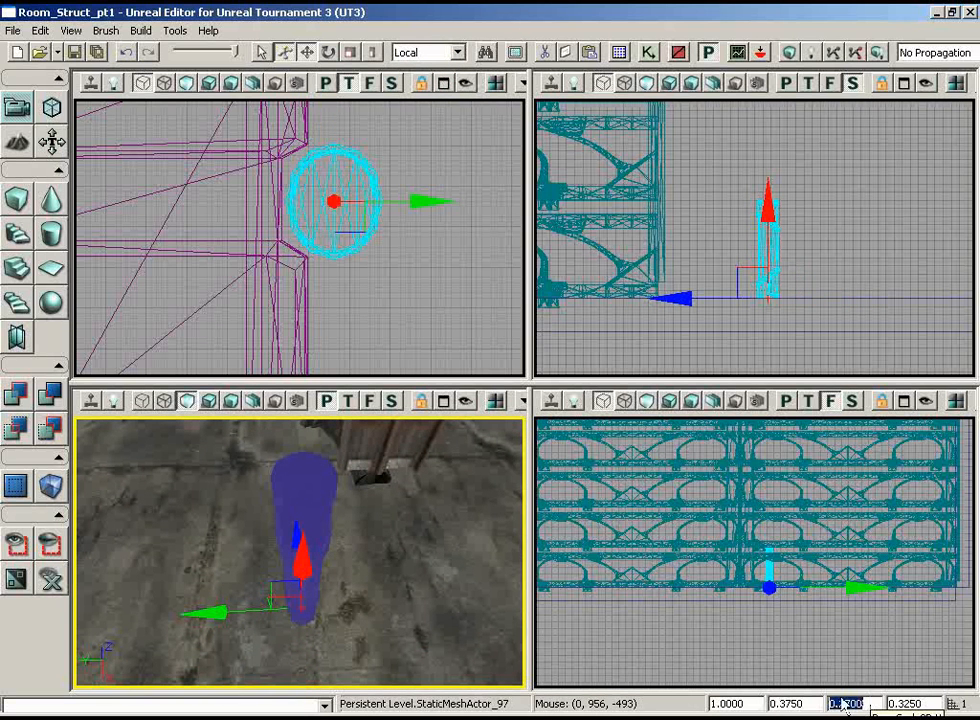
left_click(850, 703)
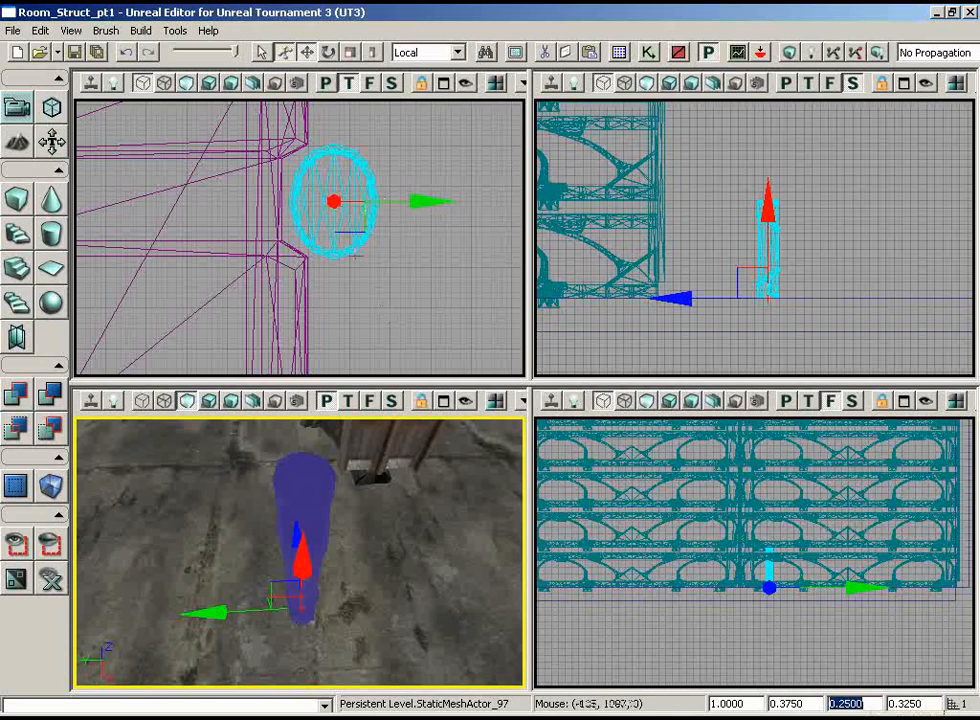
- Return to the World coordinate system, duplicate the column to the other recess on the same post side, and fine-tune its gap
right_click_drag(397, 230, 398, 317)
scroll(398, 326, "down", 2)
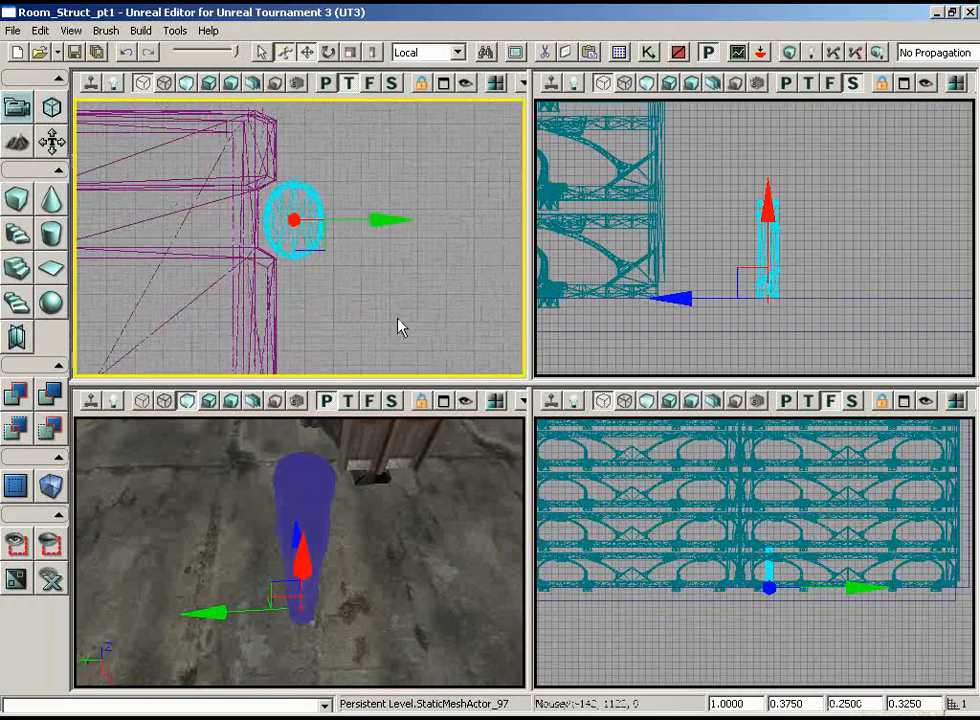
left_click(428, 52)
left_click(431, 68)
scroll(396, 291, "up", 1)
left_click_drag(396, 291, 342, 294)
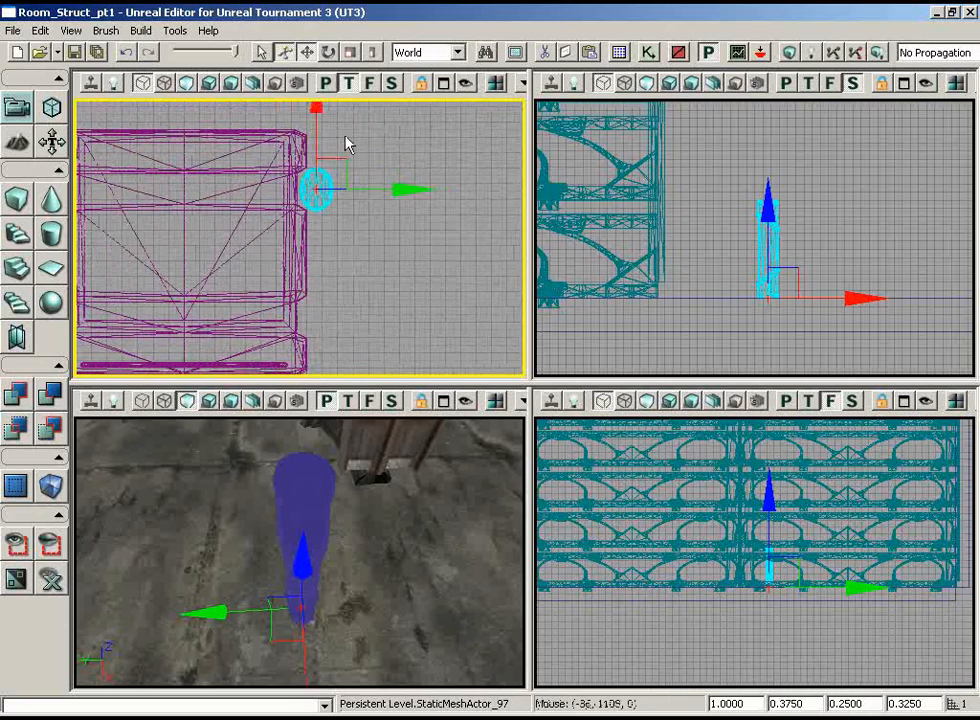
left_click_drag(314, 191, 303, 311, "alt")
left_click_drag(390, 275, 392, 297)
scroll(390, 296, "up", 5)
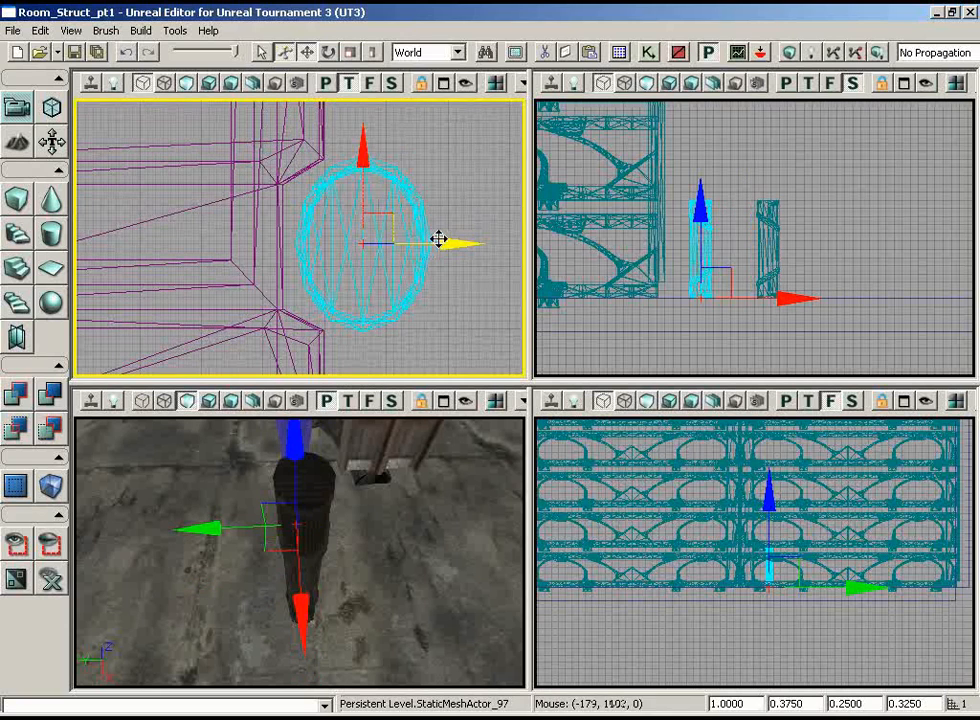
left_click_drag(437, 242, 430, 241)
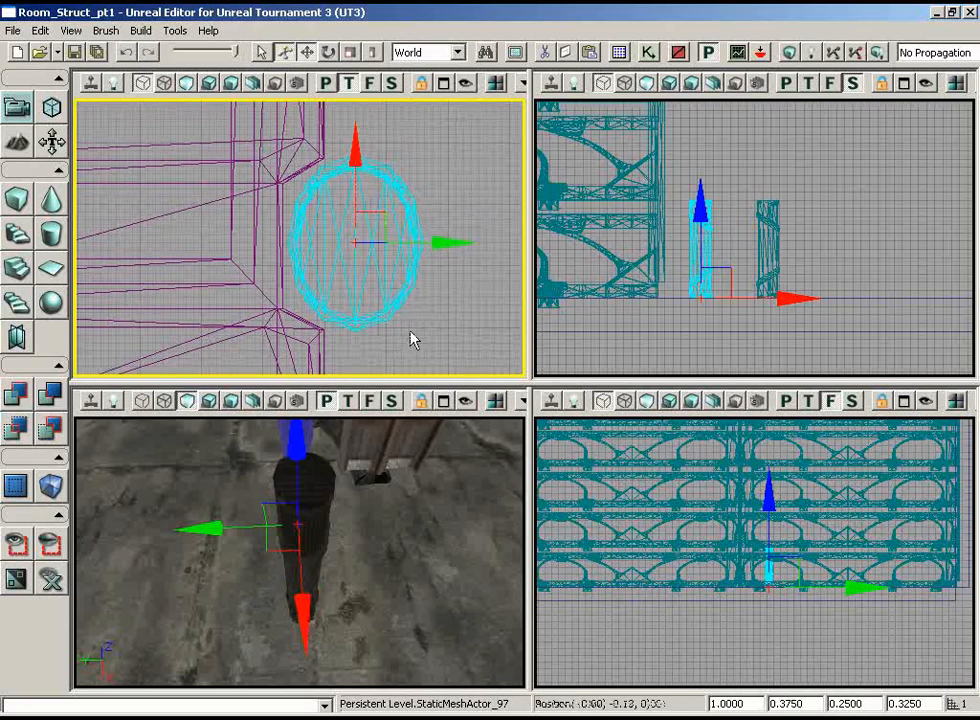
- Select both columns together and duplicate them to the opposite side of the post
left_click_drag(411, 337, 157, 185)
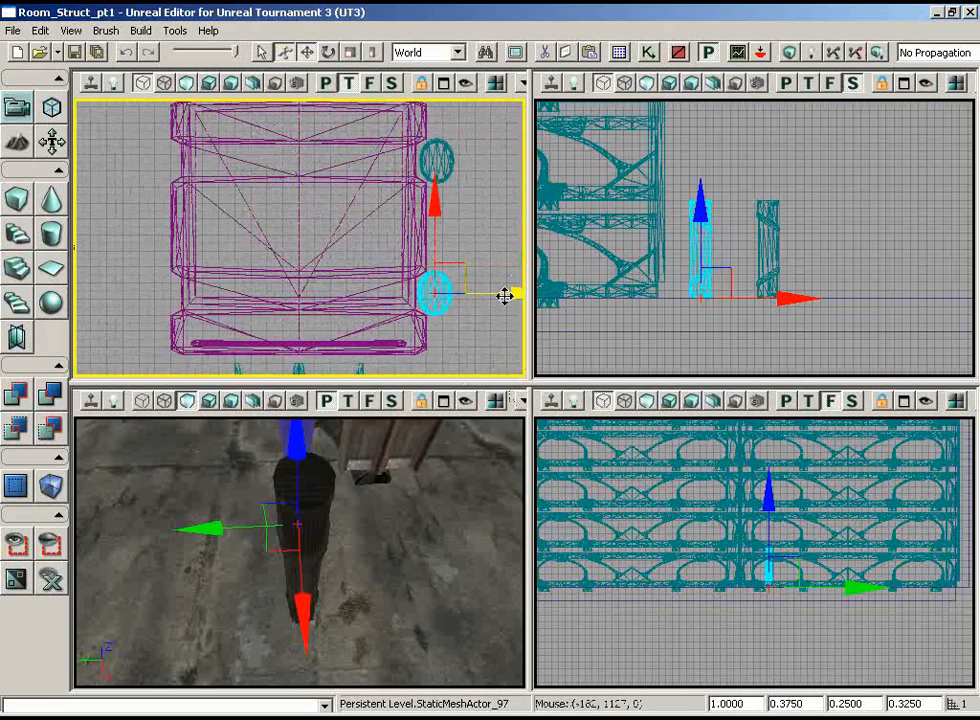
left_click(436, 160, "ctrl")
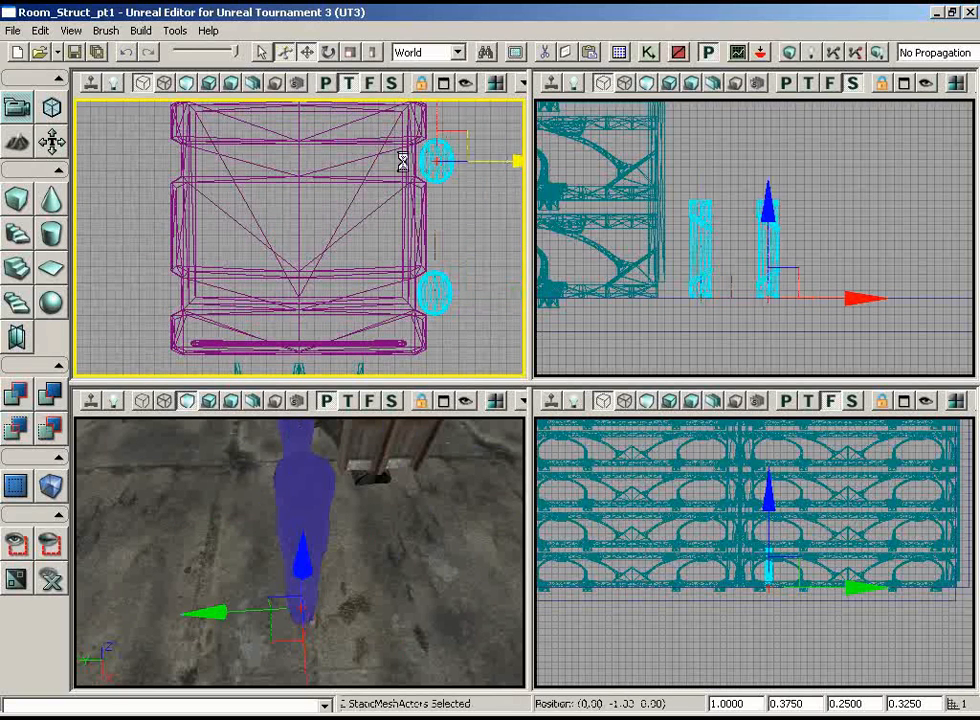
left_click_drag(402, 161, 72, 158, "alt")
left_click_drag(257, 149, 135, 99)
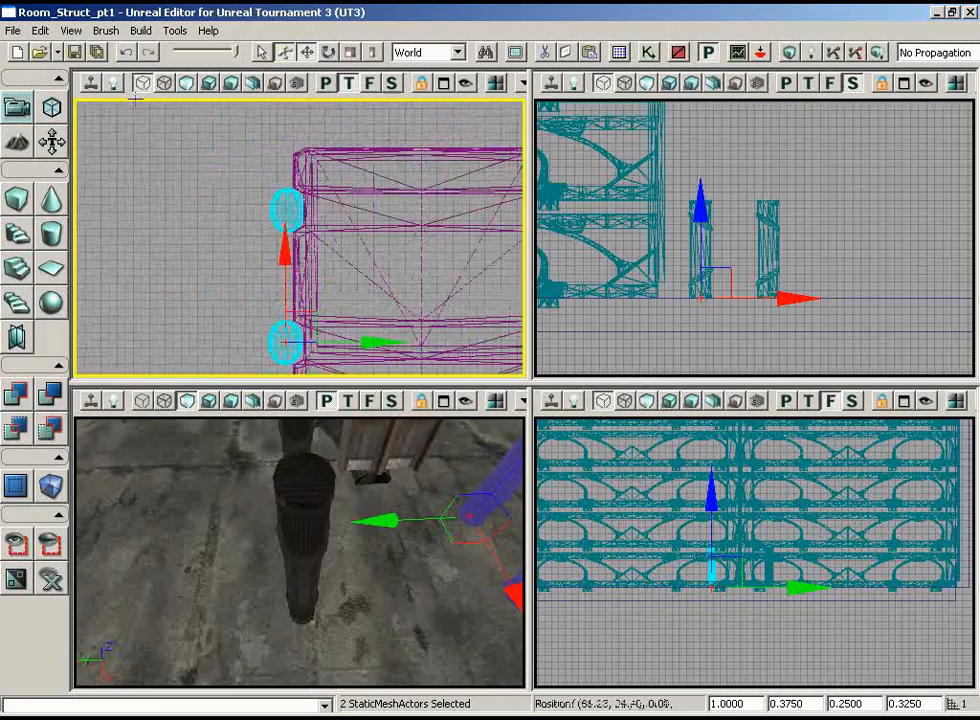
- Align the duplicated columns with their post recesses, nudging the one at the higher X position slightly away from the post
scroll(135, 99, "up", 5)
scroll(378, 133, "down", 2)
left_click_drag(381, 101, 371, 227)
scroll(372, 247, "up", 3)
scroll(371, 227, "up", 6)
scroll(371, 227, "down", 5)
left_click_drag(330, 169, 325, 98)
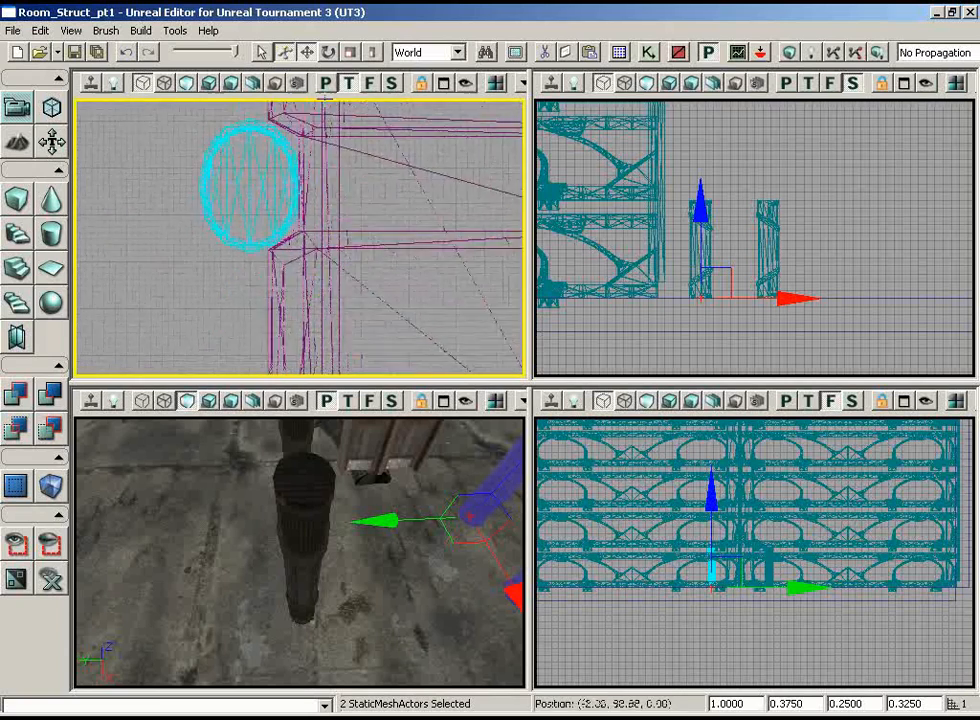
scroll(352, 203, "up", 2)
left_click(289, 181)
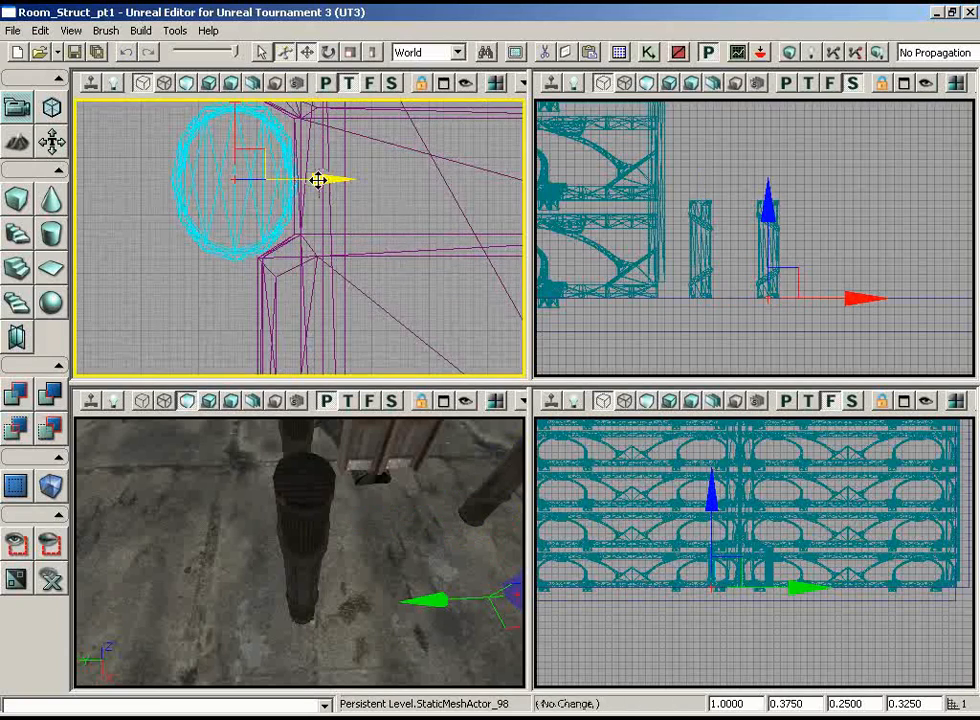
left_click_drag(318, 180, 314, 180)
- Check the arrangement of the four columns around the post and select them all
left_click_drag(410, 300, 416, 383)
scroll(416, 300, "down", 12)
left_click_drag(416, 219, 522, 297)
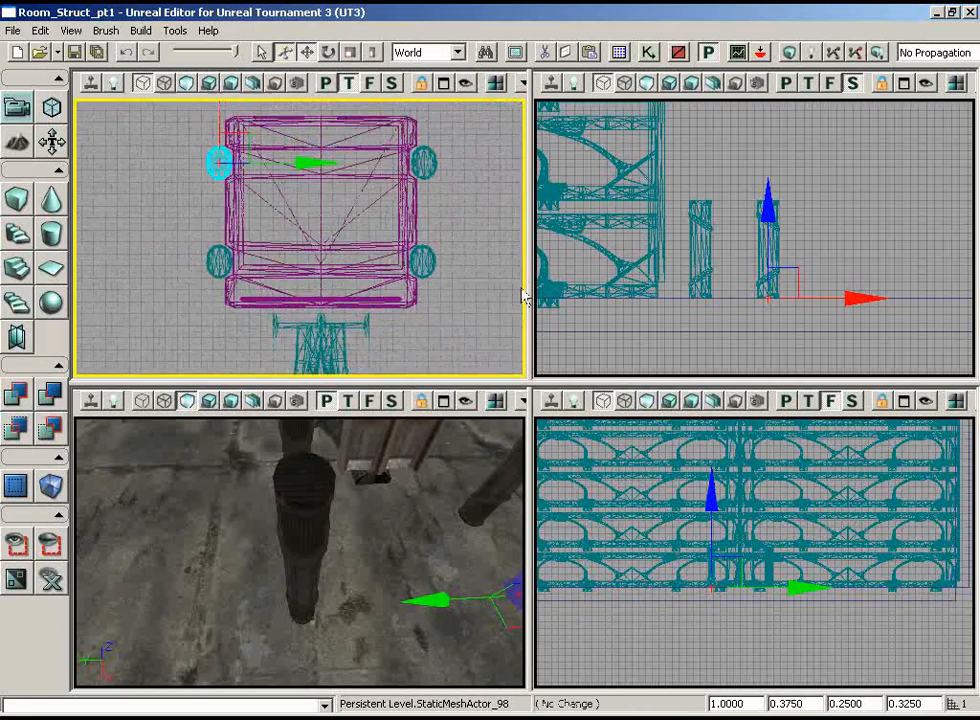
scroll(522, 297, "down", 1)
mouse_move(400, 540)
right_mouse_down()
mouse_move(415, 500)
mouse_move(405, 520)
right_mouse_up()
left_click_drag(405, 520, 405, 575)
left_click(413, 260, "ctrl")
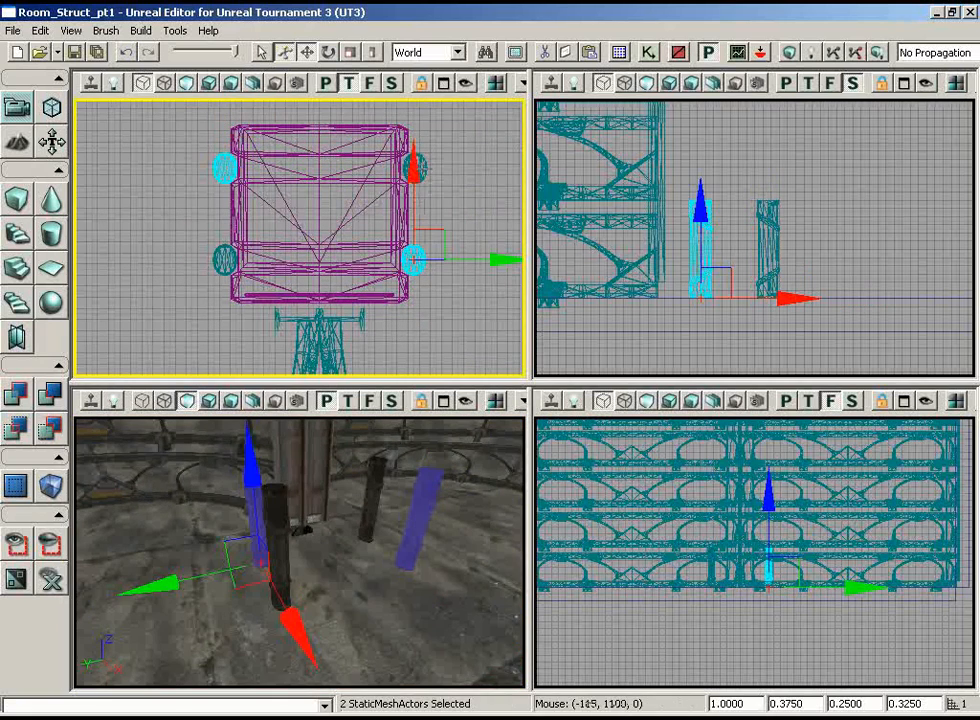
left_click(424, 168, "ctrl")
left_click(225, 260, "ctrl")
- Nudge the column at the higher X position on the post's positive Y side one unit closer to its recess
left_click_drag(191, 231, 526, 119)
scroll(510, 208, "up", 5)
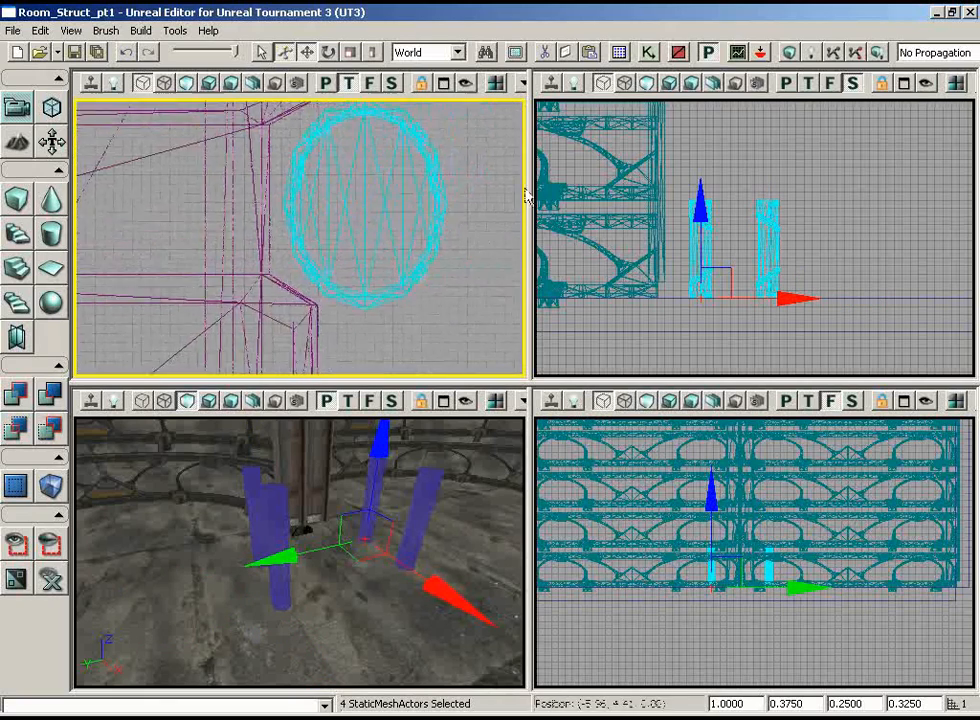
left_click(289, 190)
left_click_drag(457, 206, 448, 206)
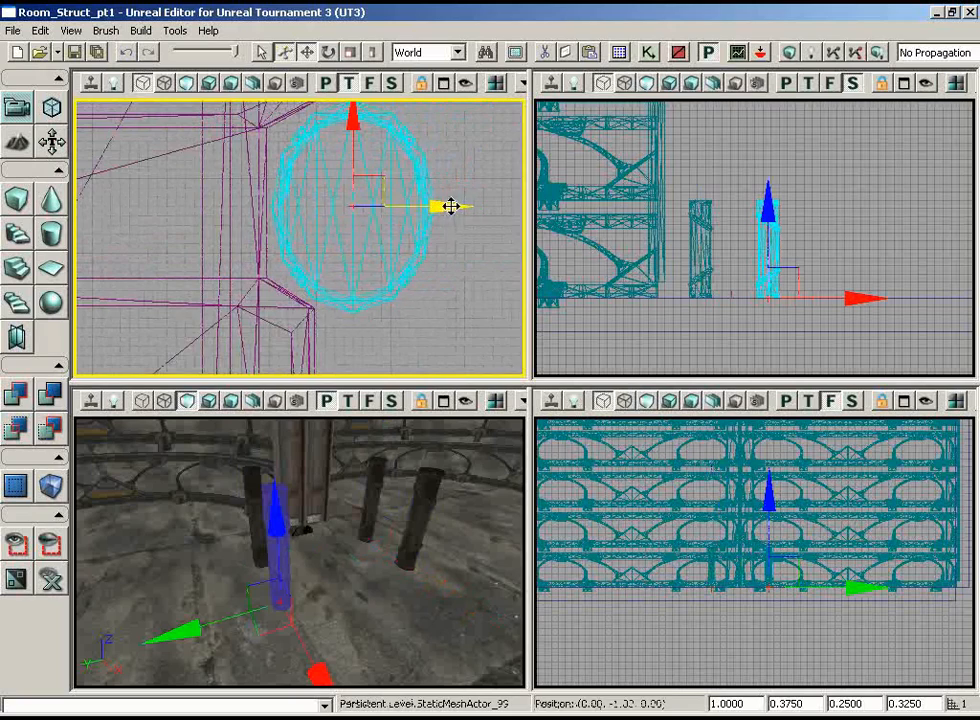
left_click_drag(466, 326, 477, 358)
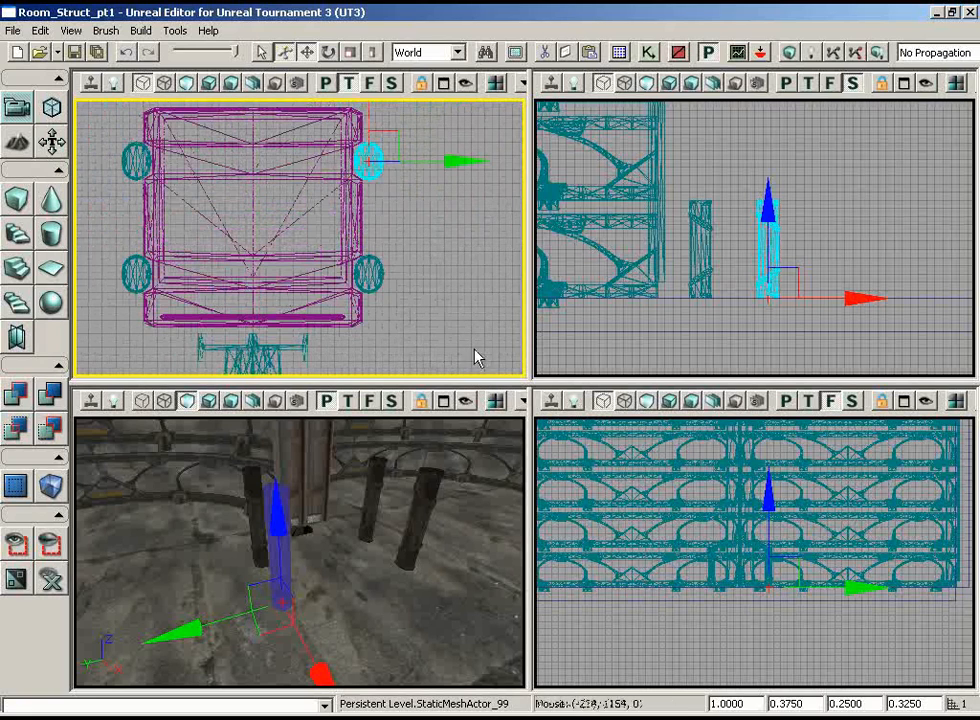
- Select all four columns around the post as one group and set the drag grid to 16
left_click(374, 276, "ctrl")
left_click(128, 277, "ctrl")
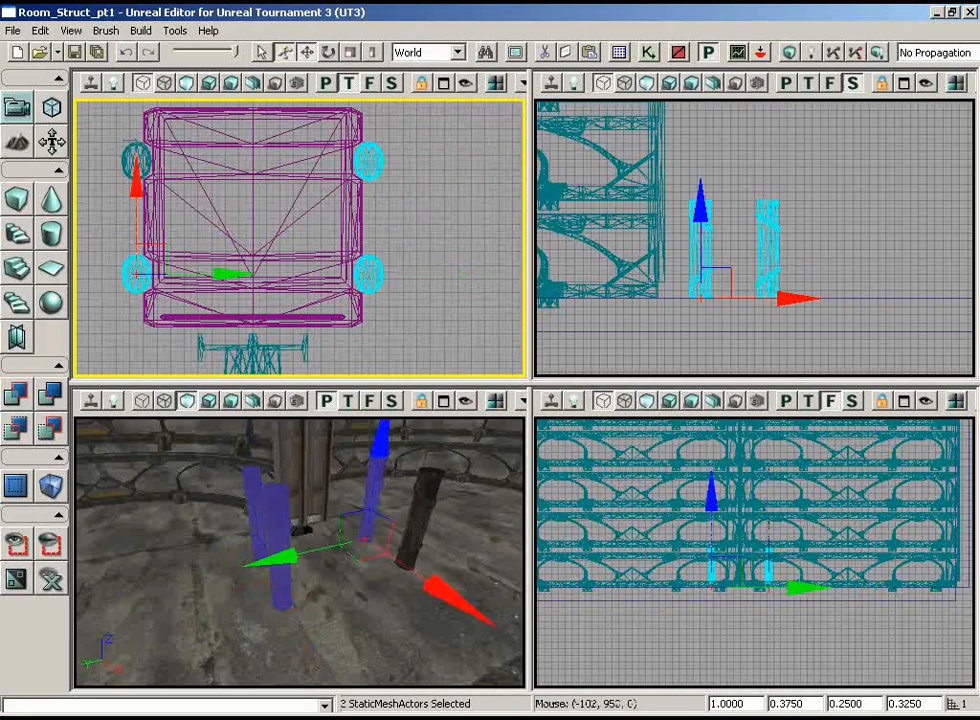
left_click(135, 160, "ctrl")
left_click_drag(405, 212, 424, 186)
left_click(72, 31)
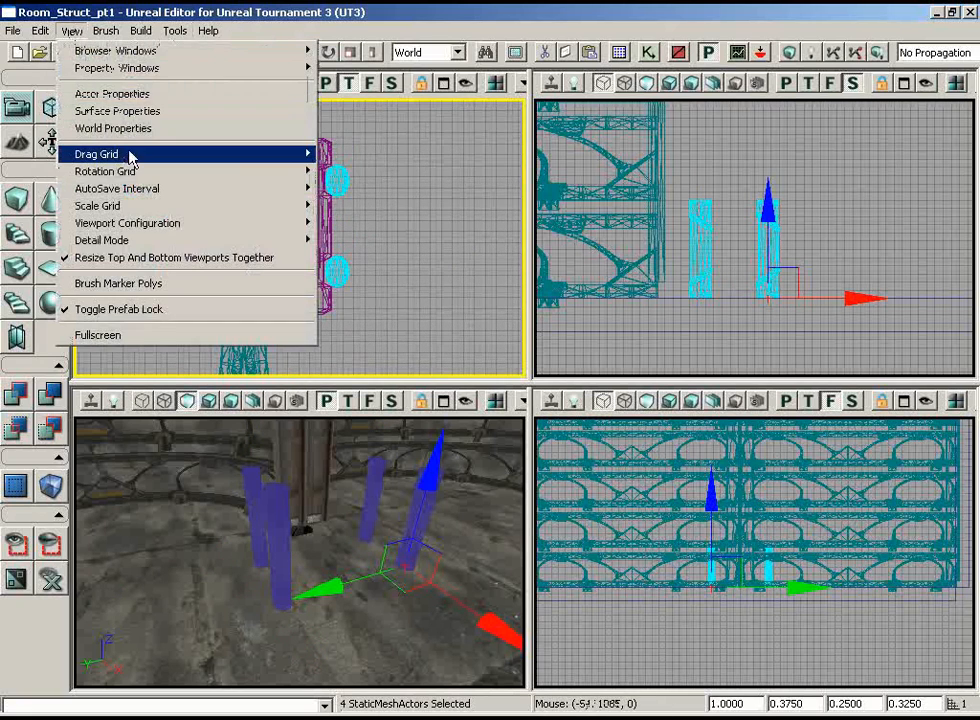
mouse_move(131, 155)
left_click(383, 245)
- Duplicate the four columns upward onto the tops of the originals and select both tiers together
left_click_drag(680, 215, 691, 341)
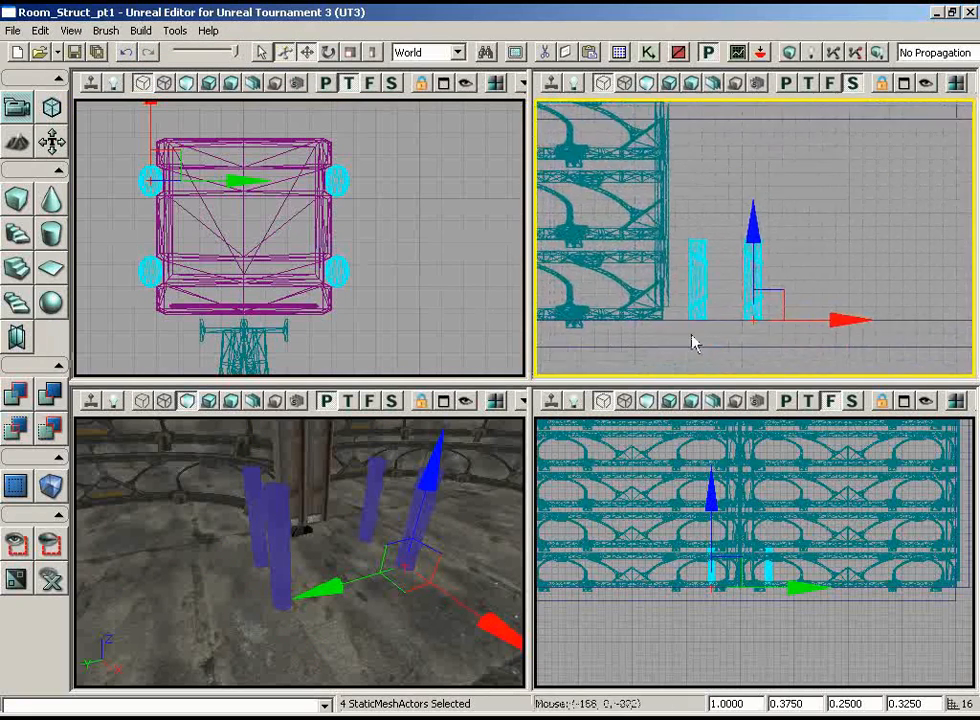
mouse_move(738, 145)
left_mouse_down()
mouse_move(737, 118)
mouse_move(740, 135)
left_mouse_up()
left_click_drag(796, 175, 599, 346, "ctrl+alt")
left_click_drag(826, 187, 763, 219)
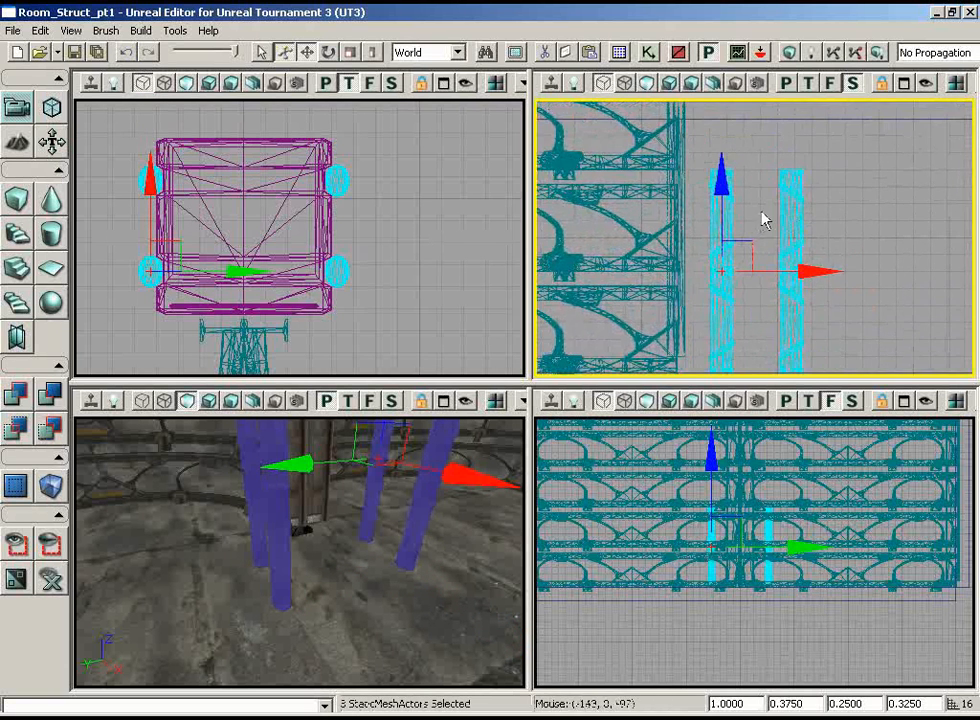
- Stack duplicates of the two-tier set of eight columns end to end upward until they rise past the upper walkway
left_click_drag(844, 232, 805, 108)
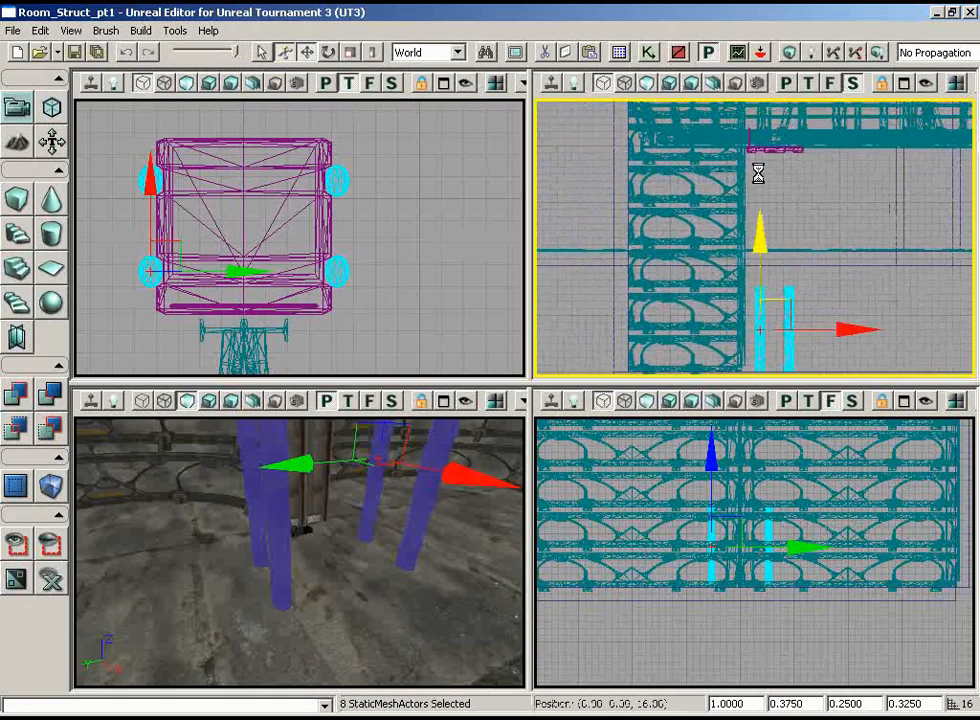
left_click_drag(759, 171, 750, 119)
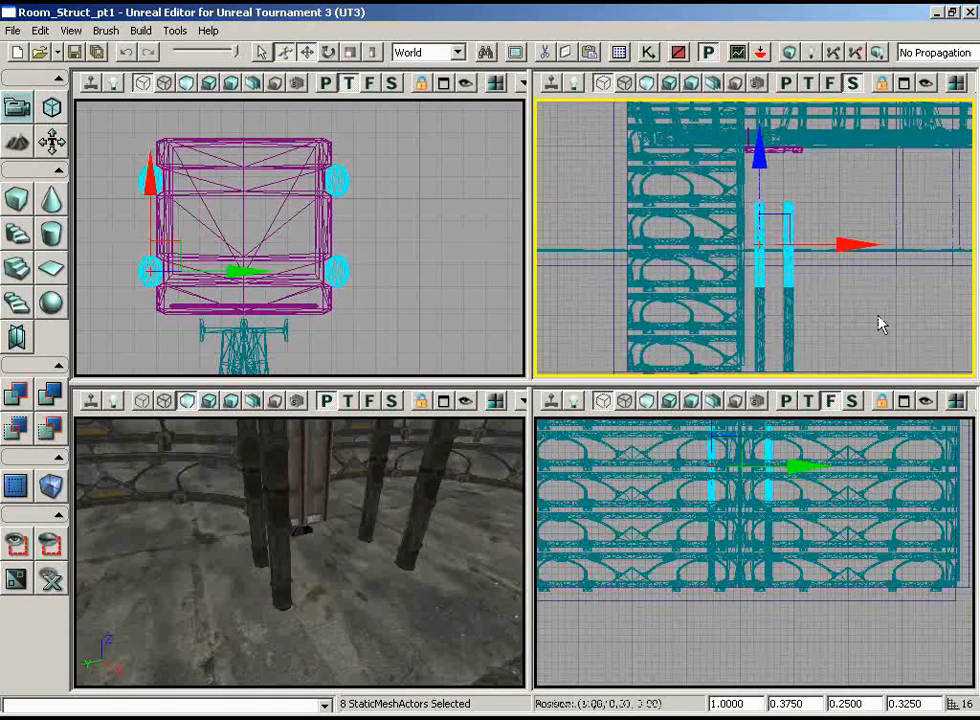
left_click_drag(881, 322, 820, 360)
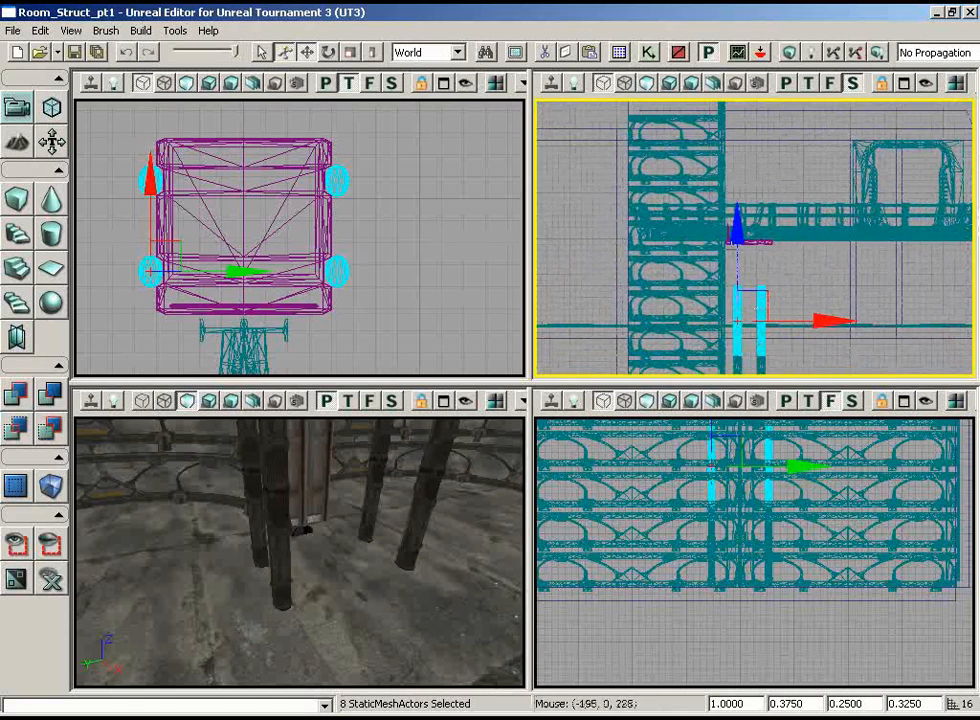
left_click_drag(737, 290, 737, 219)
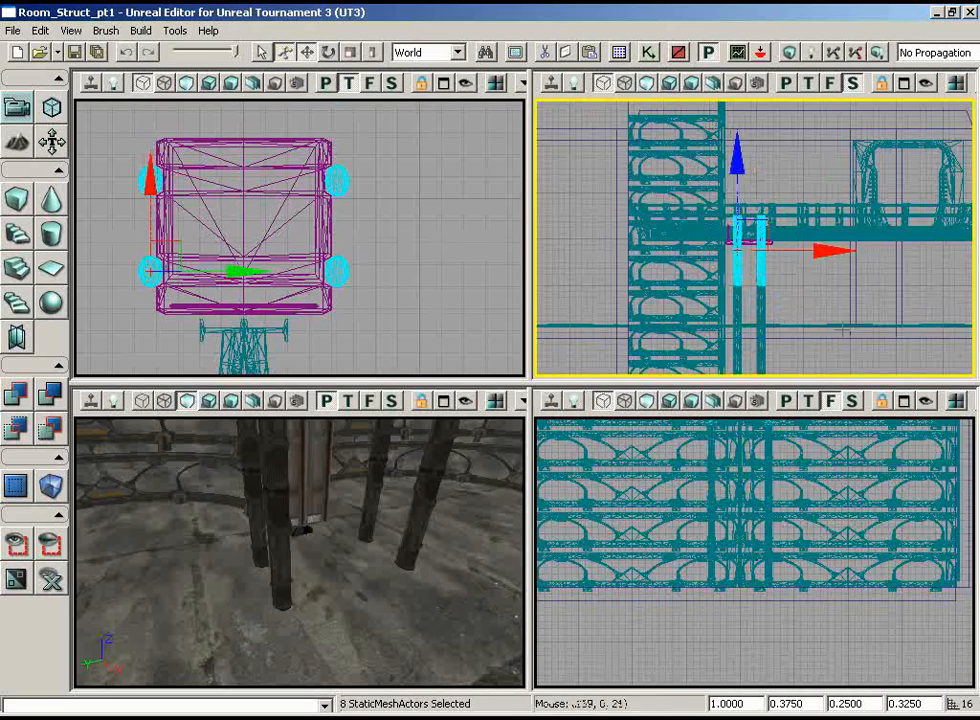
left_click_drag(843, 330, 836, 385)
left_click_drag(735, 234, 717, 146)
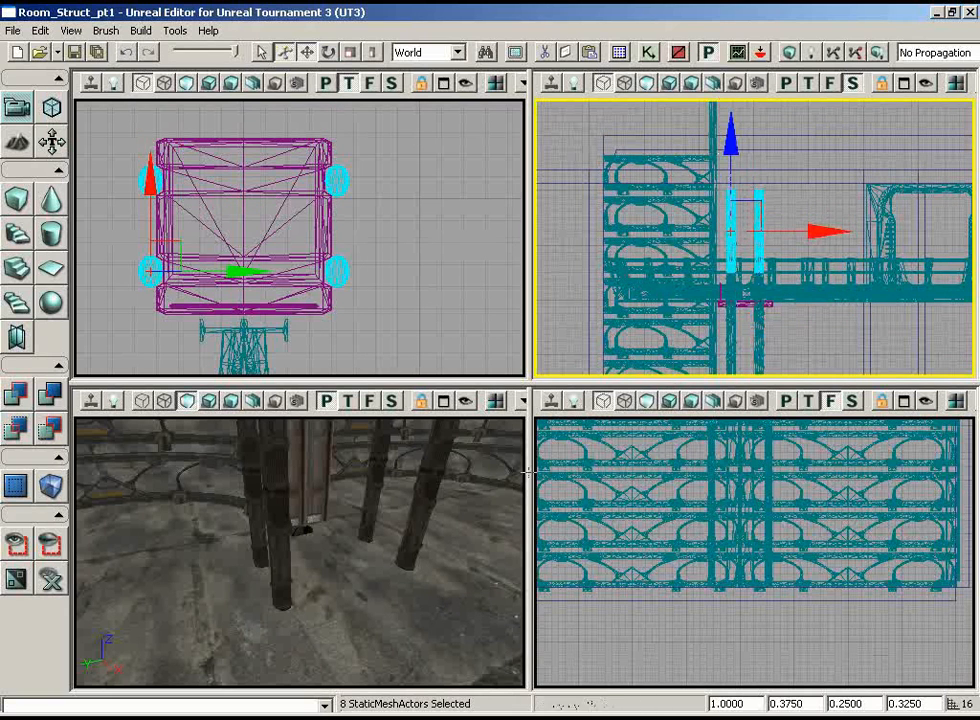
- Examine the joints between stacked columns near the lift platform and how close their upper ends come to the ceiling
right_click_drag(442, 501, 499, 416)
left_click_drag(499, 416, 412, 484)
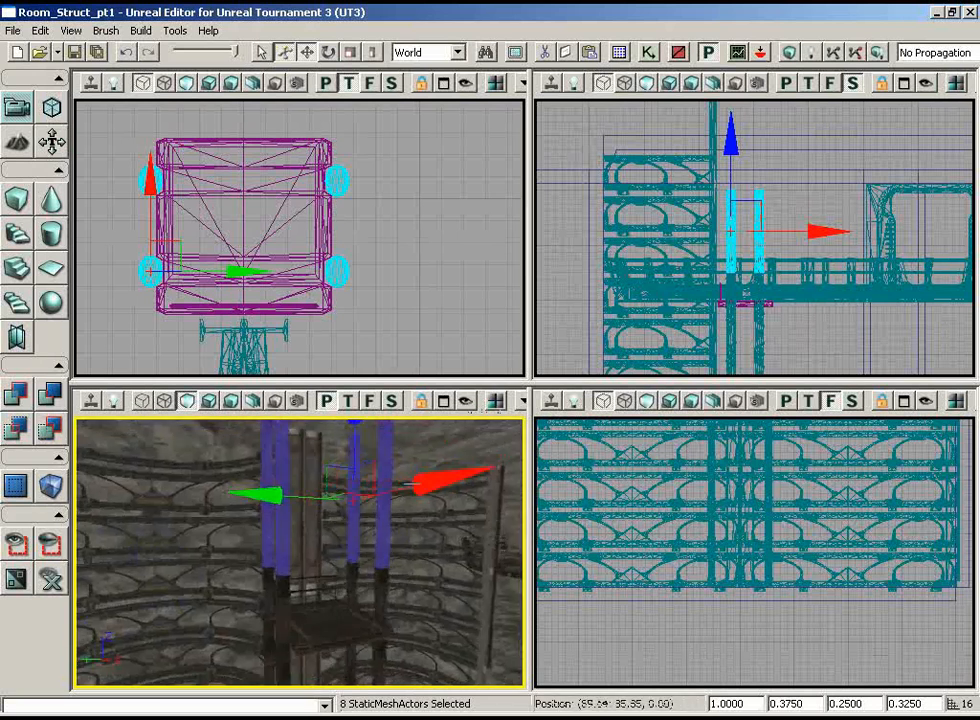
right_click_drag(412, 484, 425, 520)
left_click_drag(425, 520, 450, 450)
right_click_drag(450, 450, 455, 425)
mouse_move(455, 425)
left_mouse_down()
mouse_move(468, 416)
mouse_move(464, 430)
left_mouse_up()
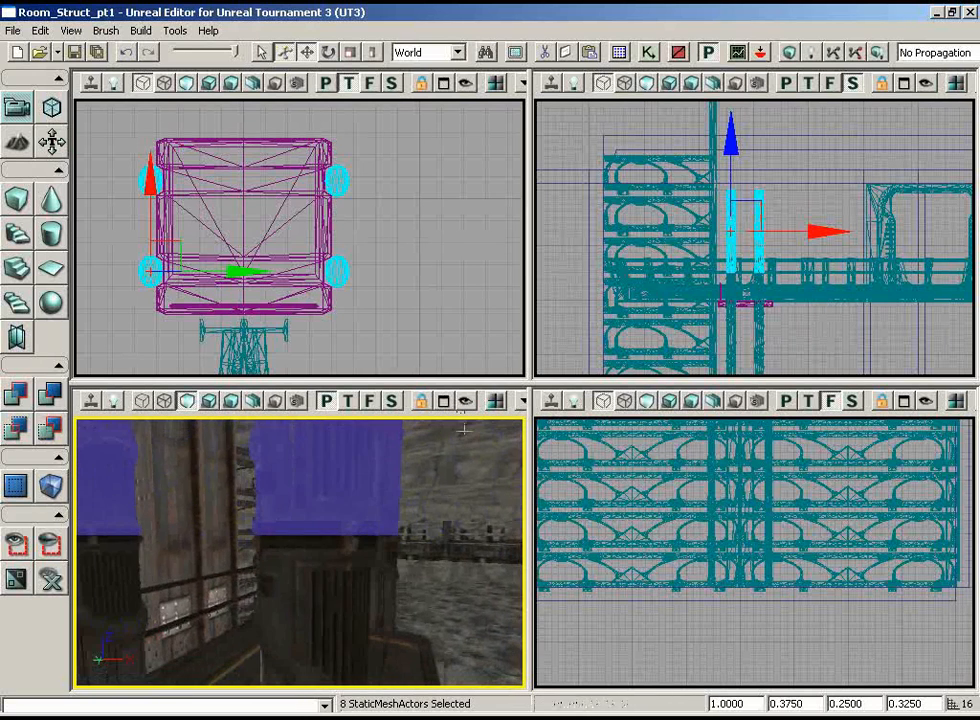
right_click_drag(833, 186, 720, 191)
left_click_drag(419, 560, 390, 452)
right_click_drag(390, 452, 391, 461)
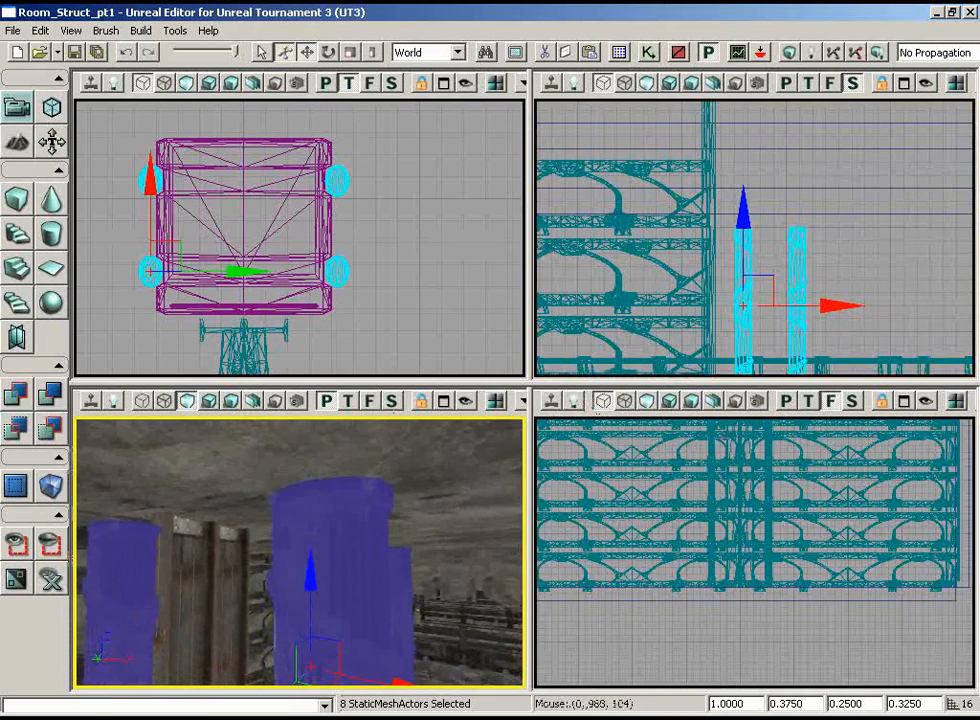
- Select only the uppermost tier of four columns and duplicate it upward onto the top of the stack
right_click_drag(847, 290, 791, 258)
left_click_drag(792, 265, 781, 233, "ctrl")
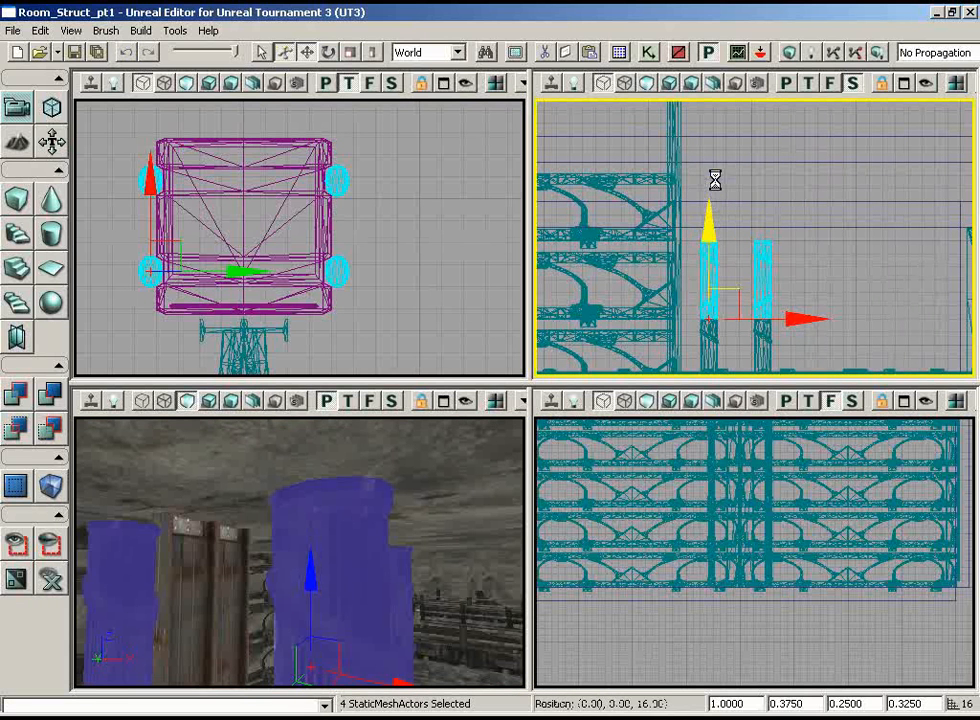
left_click_drag(715, 180, 716, 99)
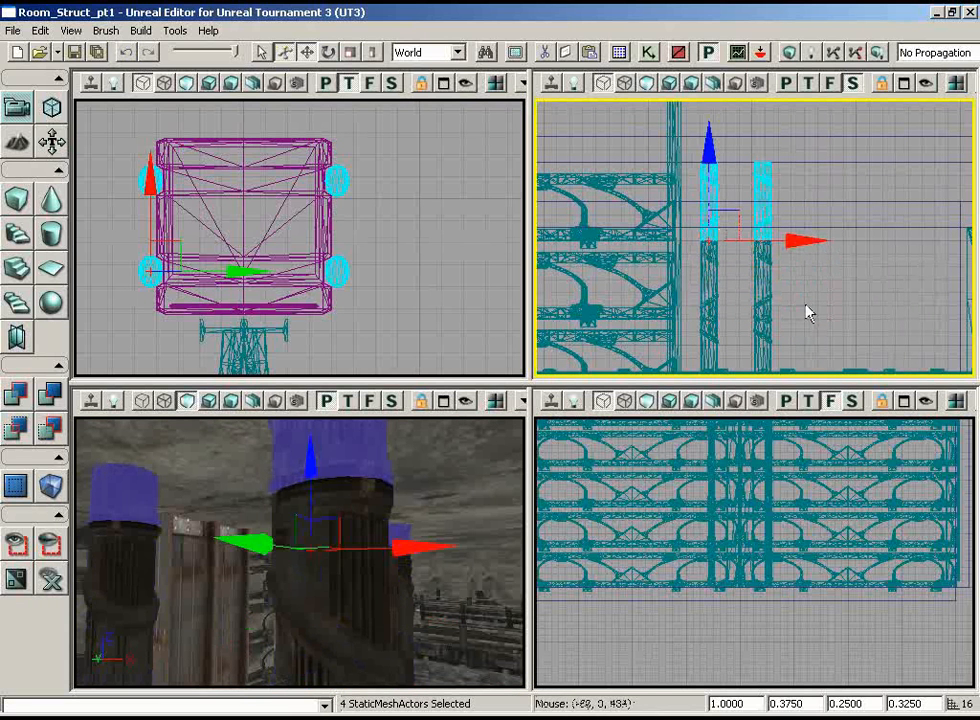
- Examine the gap between the T-shaped walkway junction and the lift platform
left_click_drag(480, 490, 116, 686)
left_click_drag(407, 350, 407, 306)
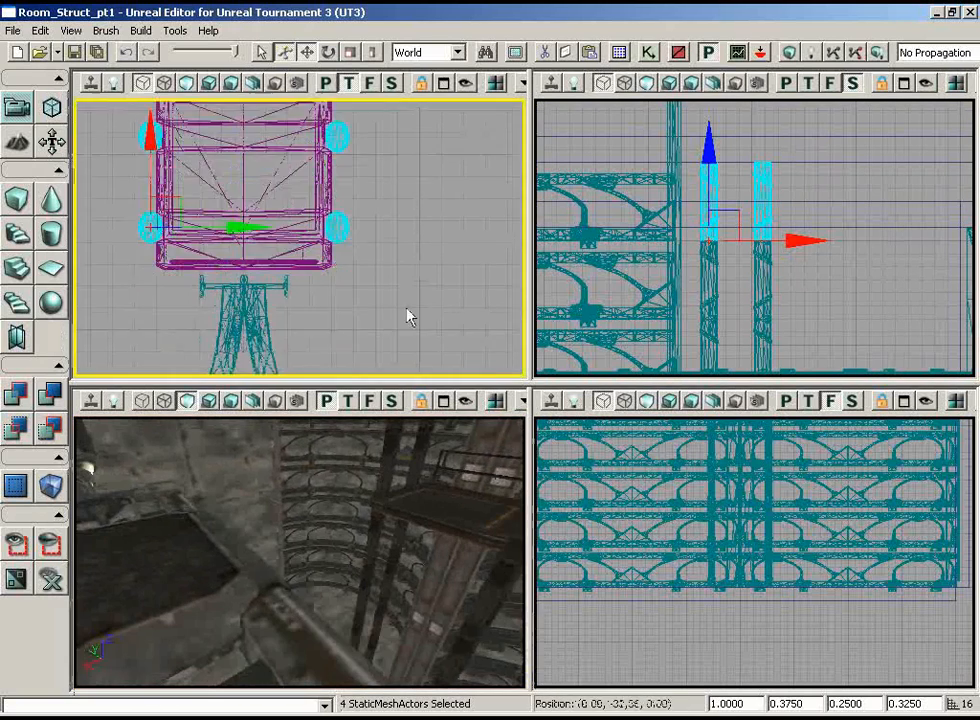
scroll(402, 254, "down", 5)
scroll(401, 252, "down", 5)
left_click_drag(391, 162, 388, 99)
left_click(273, 173)
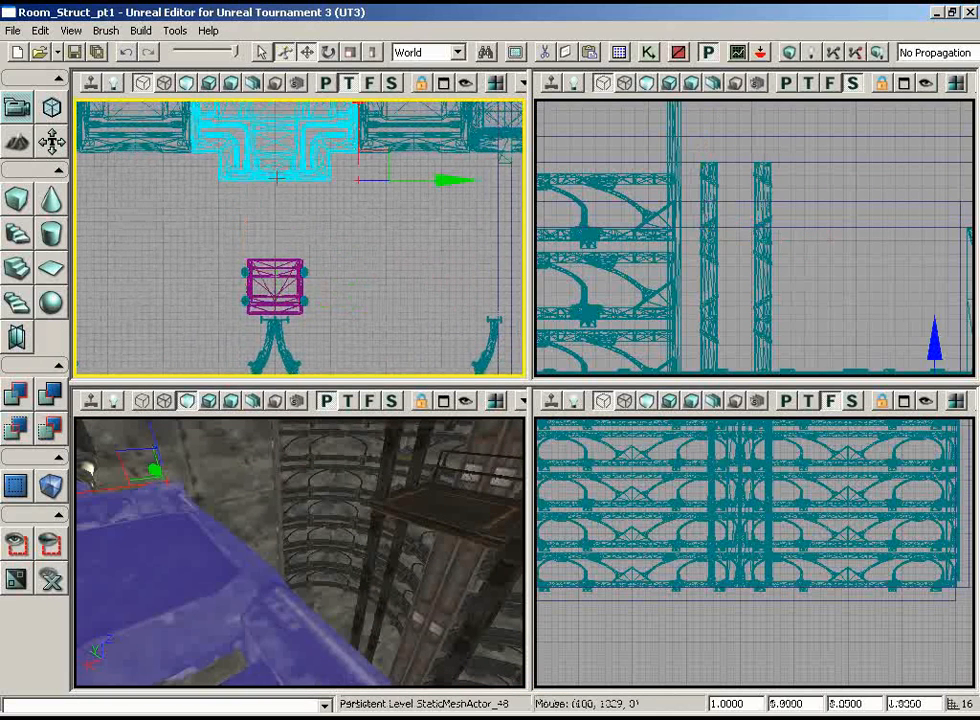
left_click(277, 262)
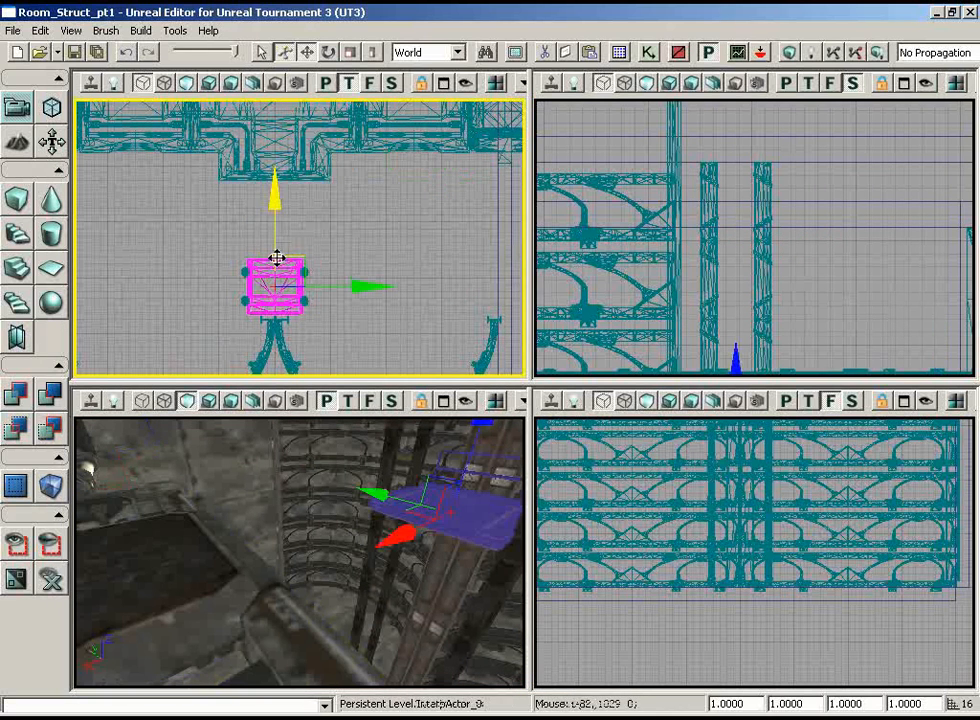
left_click(309, 217)
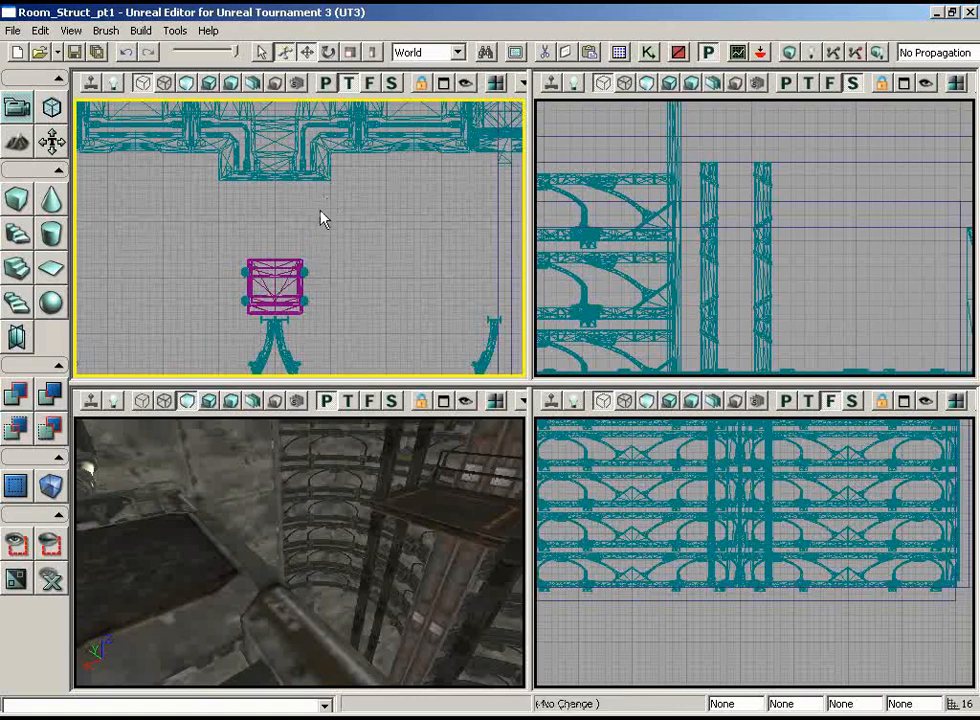
scroll(192, 151, "up", 2)
left_click_drag(321, 212, 258, 181)
right_click_drag(287, 470, 188, 593)
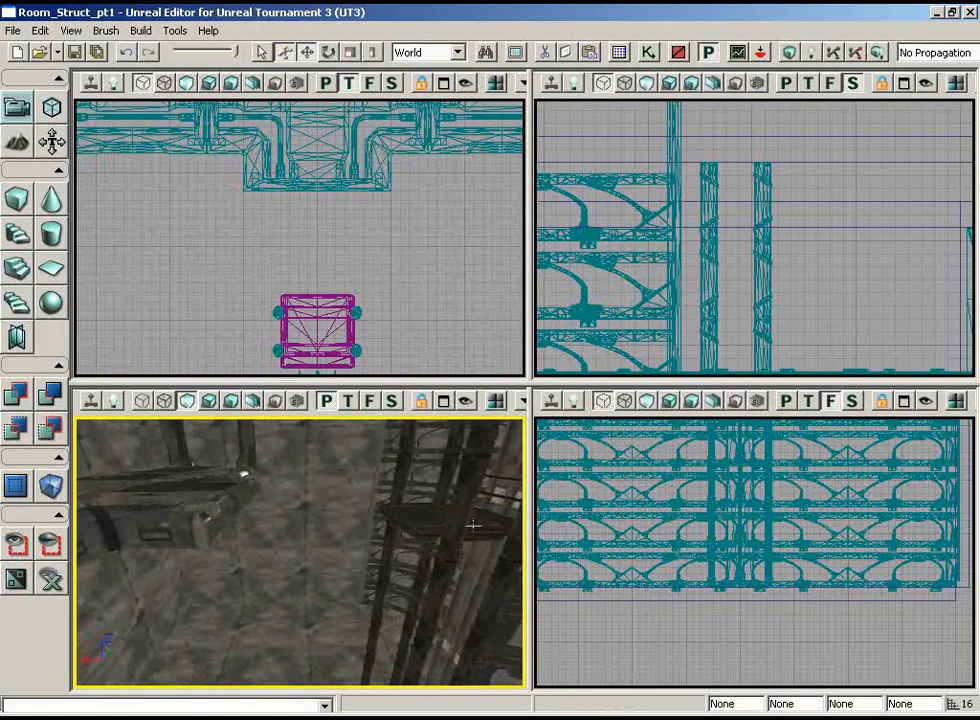
left_click_drag(432, 248, 328, 196)
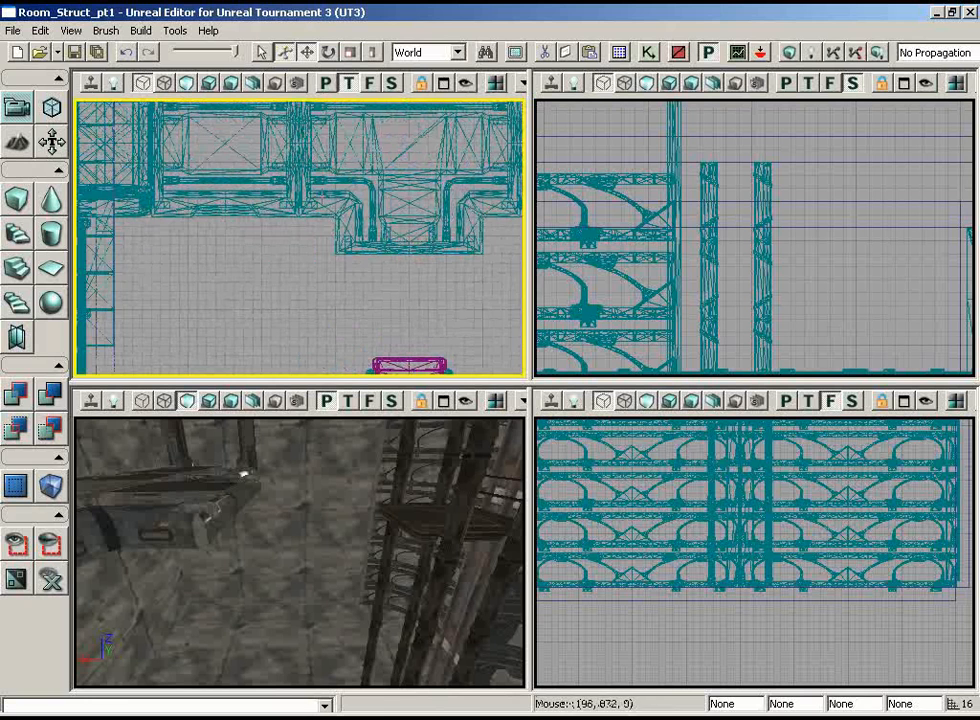
- Duplicate the straight walkway section, rotate the copy 90 degrees, and place it against the T-junction's end facing the lift
left_click(252, 175)
left_click_drag(281, 301, 322, 340)
scroll(320, 300, "down", 2)
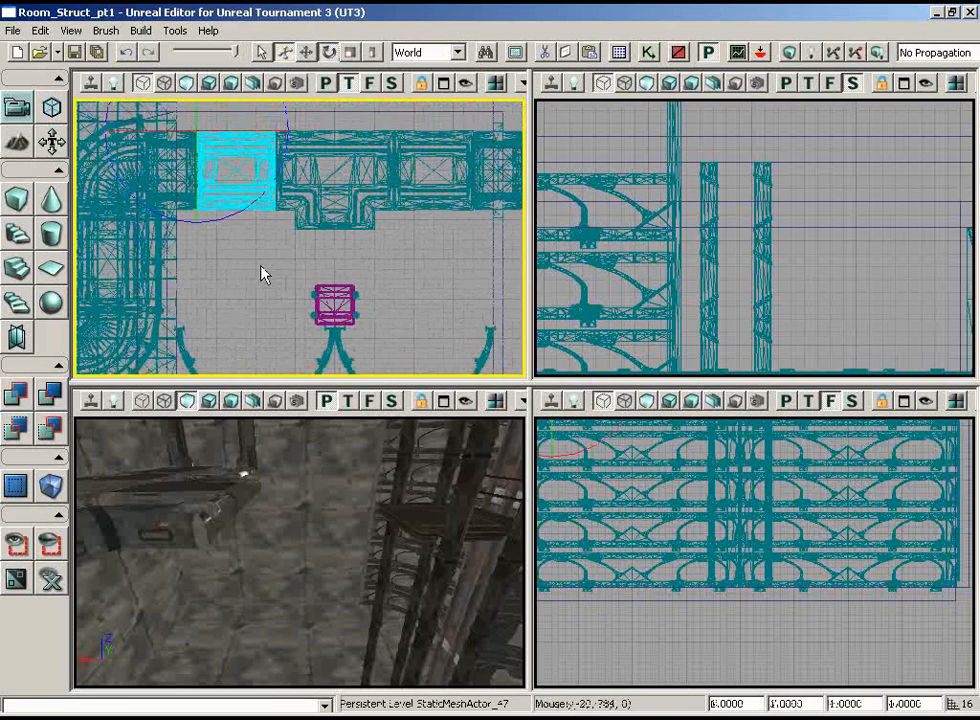
left_click_drag(244, 212, 521, 217)
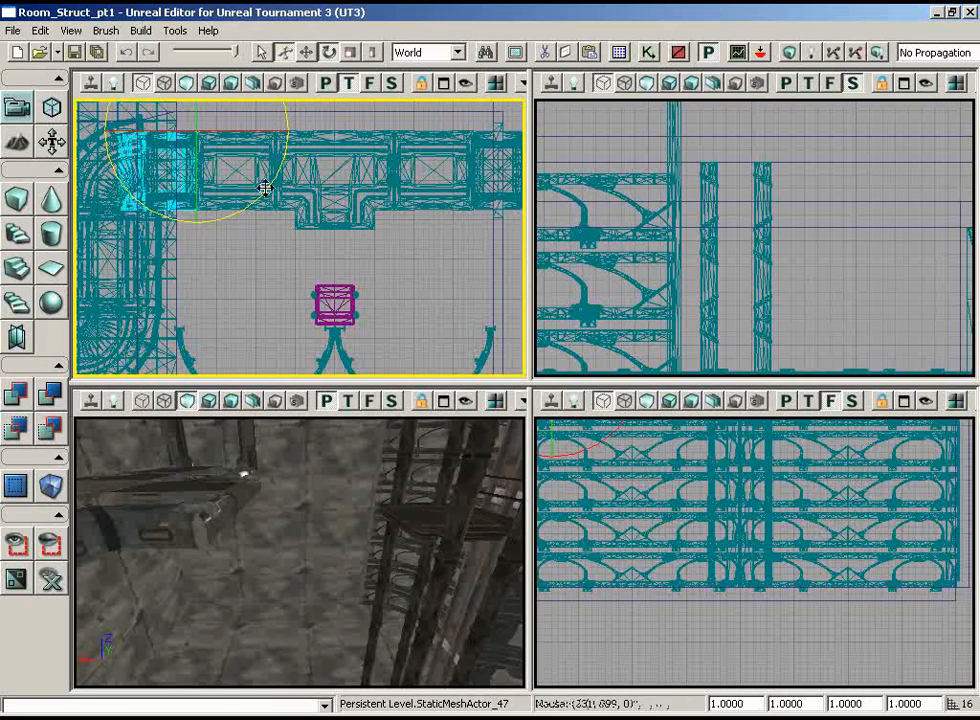
key("space")
left_click_drag(228, 123, 491, 228)
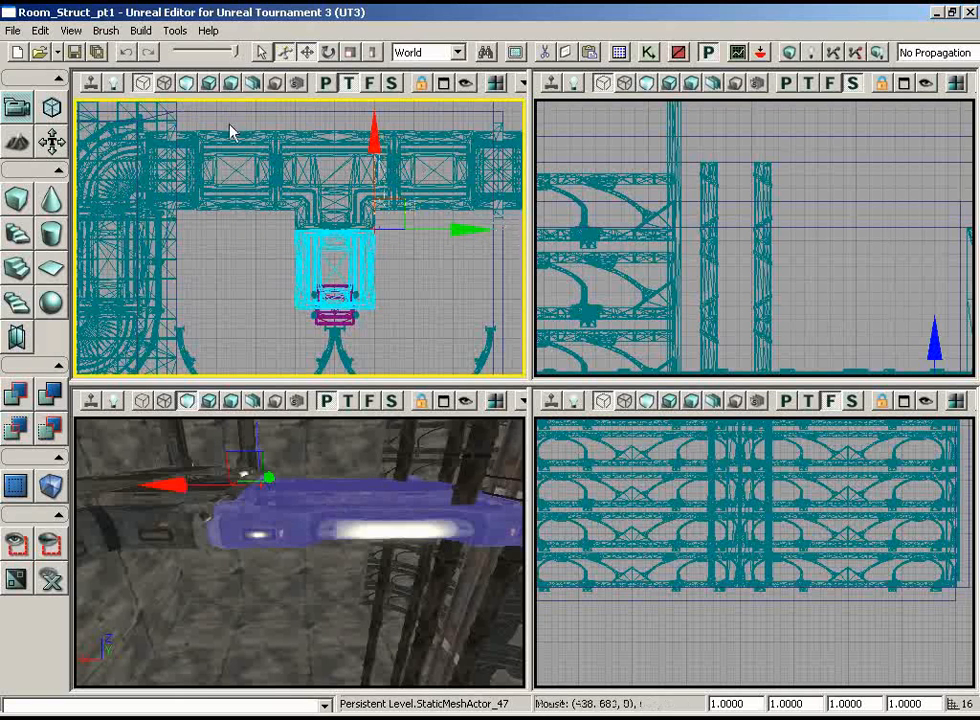
- Inspect the new section's overlap with the lift platform and measure the distance from the T-junction's end to the platform
left_click_drag(252, 645, 355, 640)
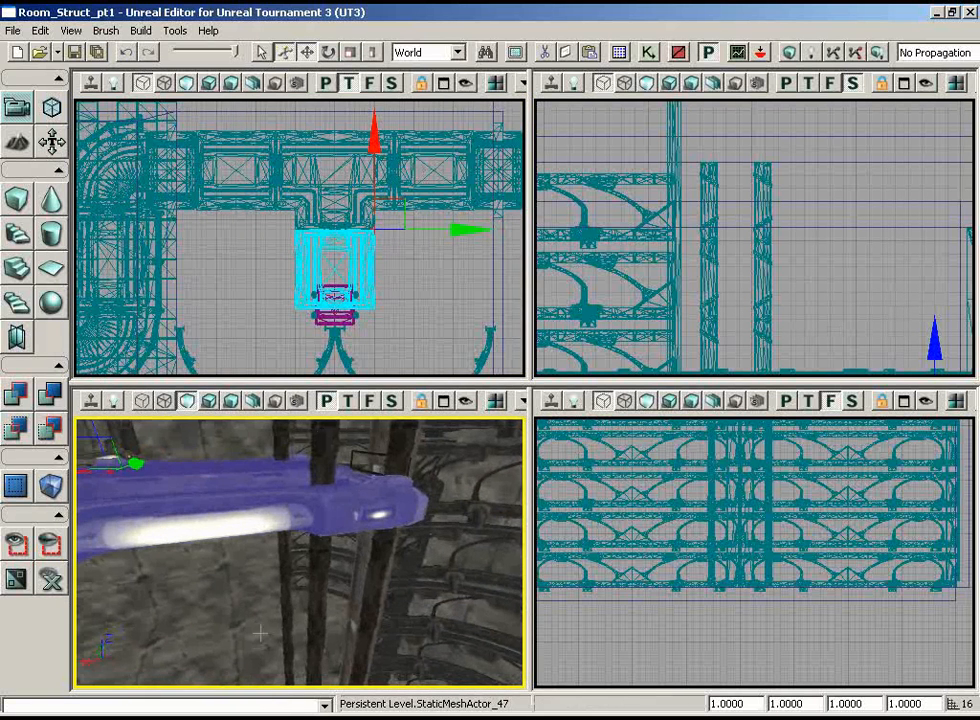
scroll(457, 290, "up", 10)
left_click_drag(457, 290, 377, 176)
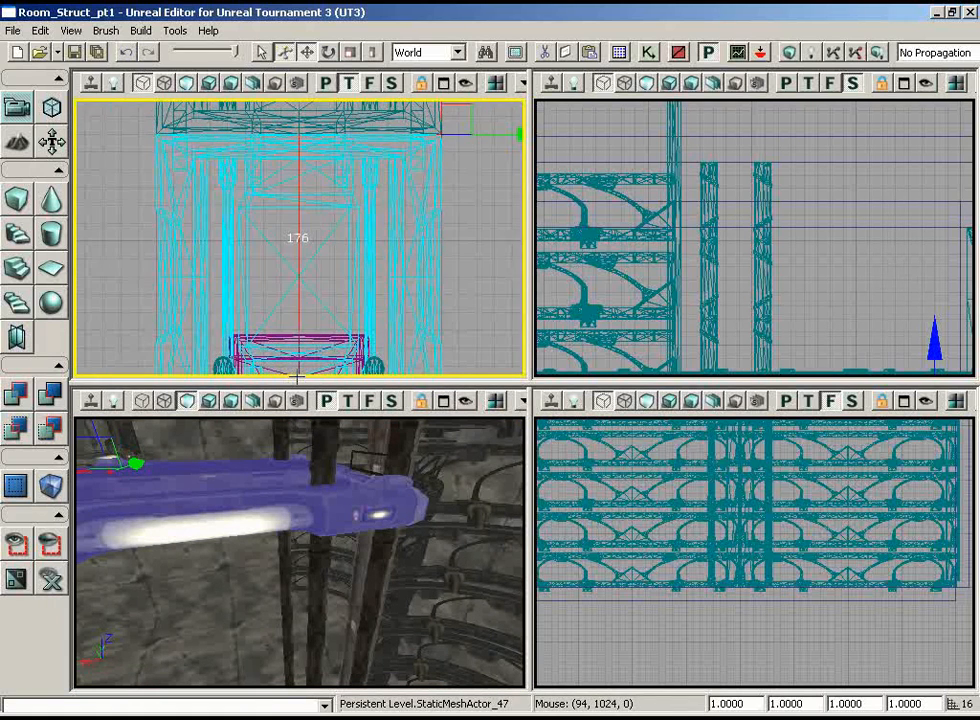
scroll(298, 378, "up", 2)
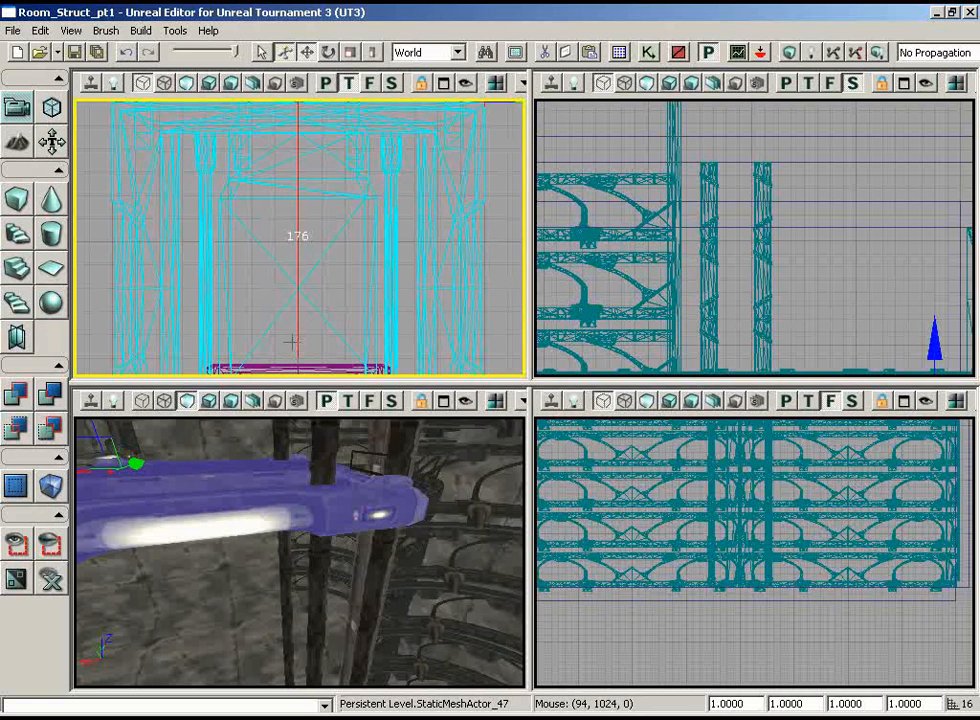
scroll(291, 341, "down", 1)
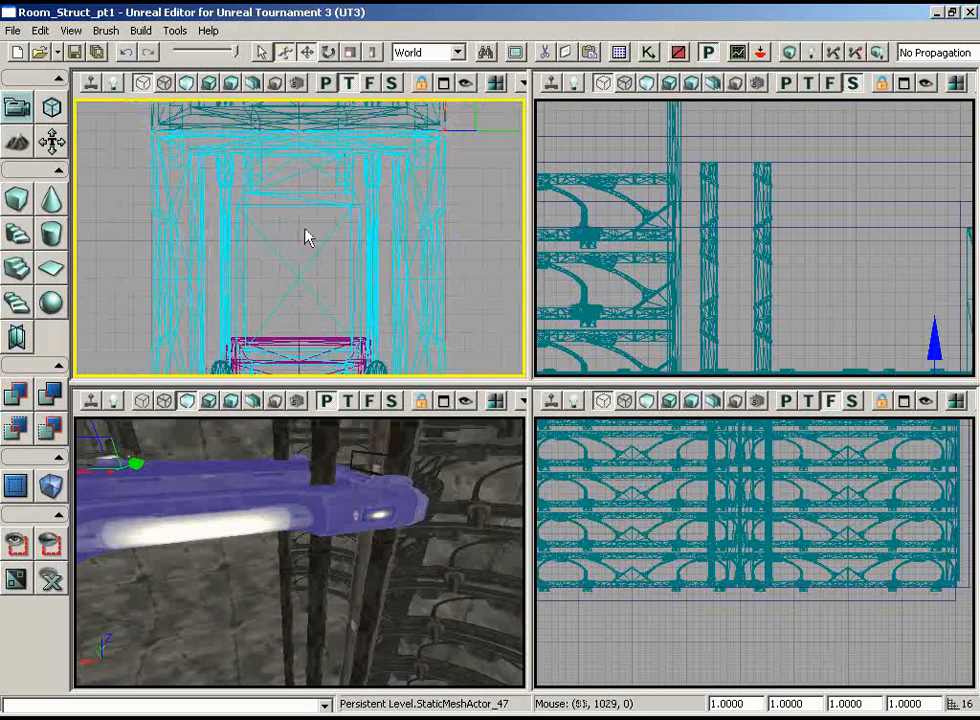
scroll(307, 237, "down", 4)
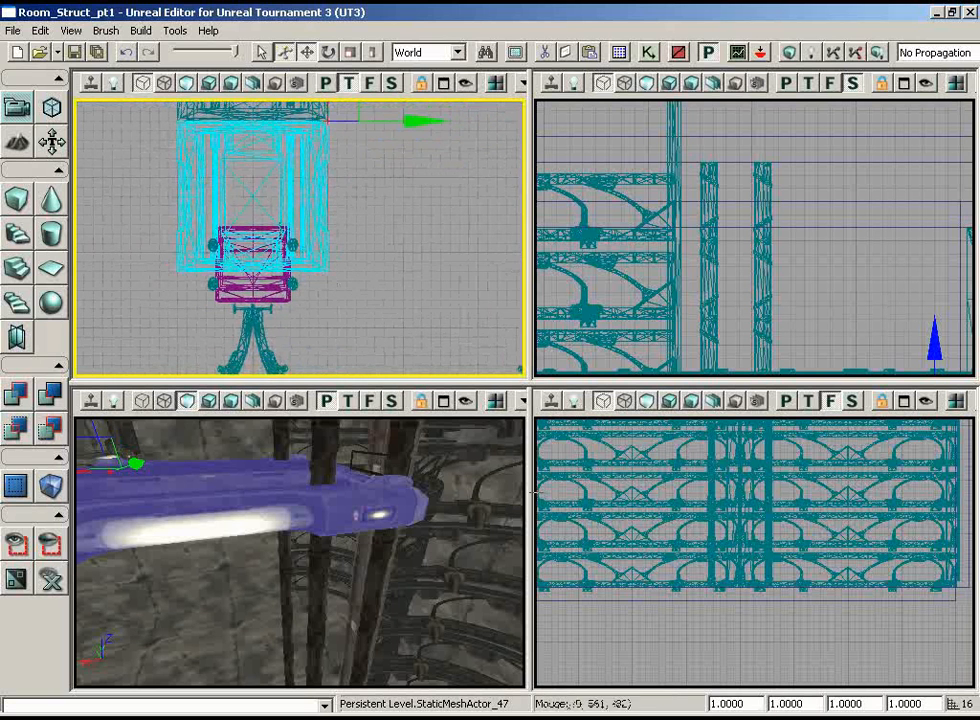
- Work out the scale ratio in Calculator, then return to Unreal Editor and set the new walkway section's Y scale to 0.6875
key("alt+Tab")
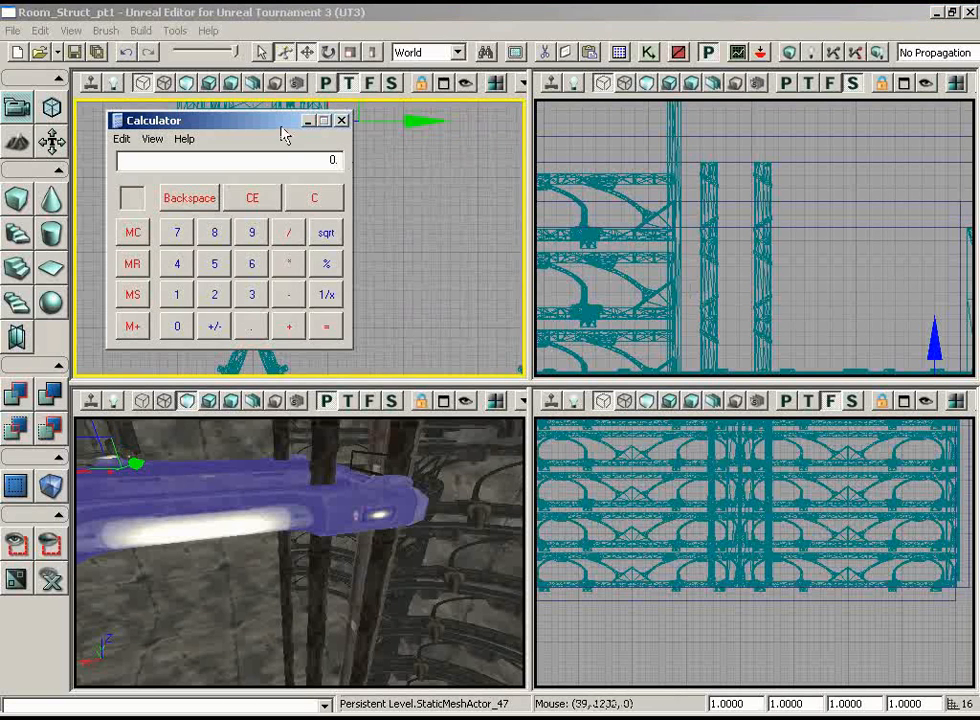
left_click_drag(284, 133, 563, 193)
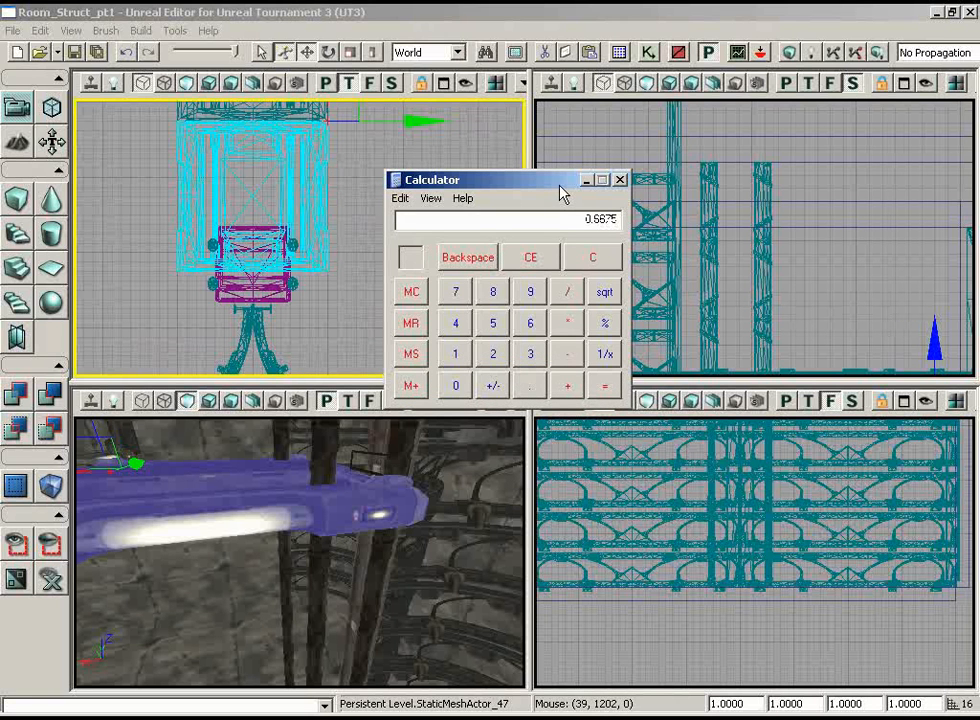
left_click(545, 25)
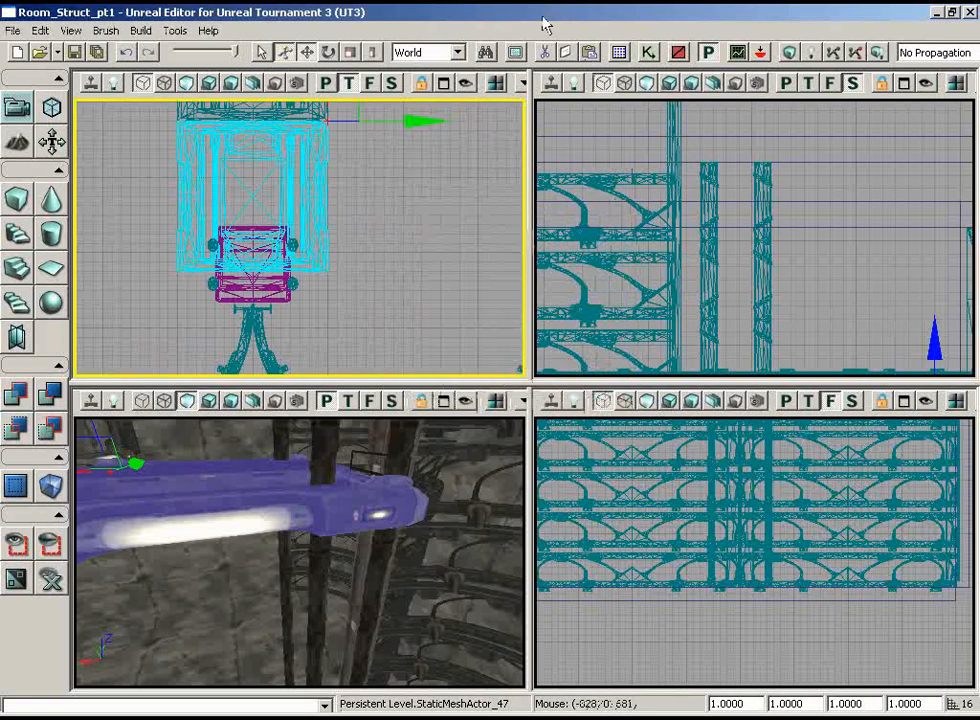
type("0.6875")
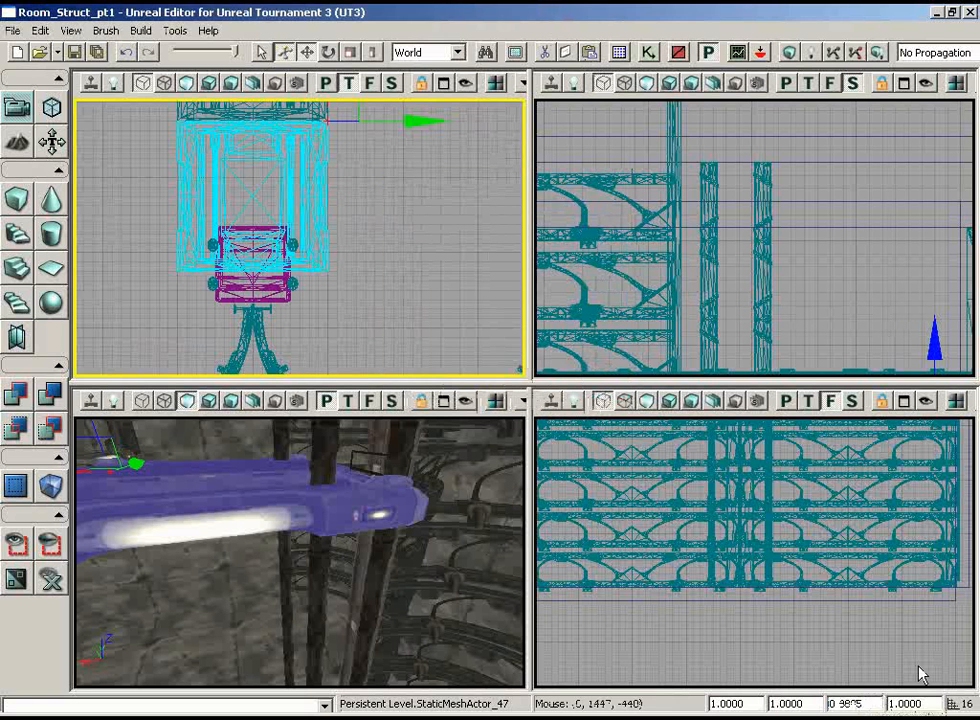
key("Return")
scroll(367, 262, "up", 5)
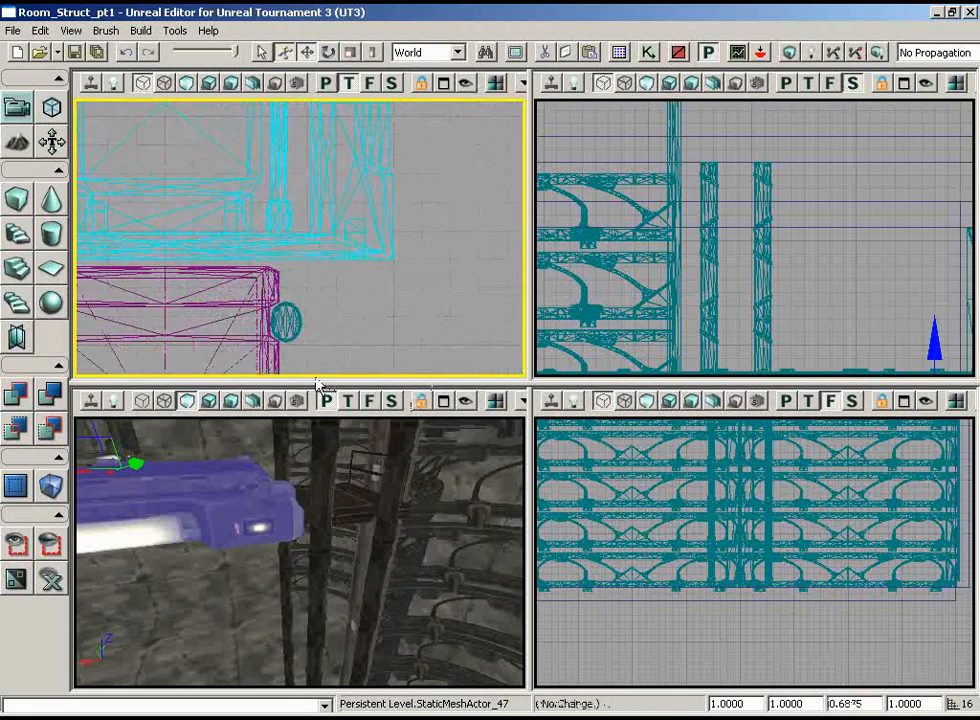
- Raise the lift platform in 16-unit increments toward the walkway's level and check its alignment with the new section
mouse_move(300, 600)
left_mouse_down()
mouse_move(335, 667)
mouse_move(226, 514)
mouse_move(317, 557)
left_mouse_up()
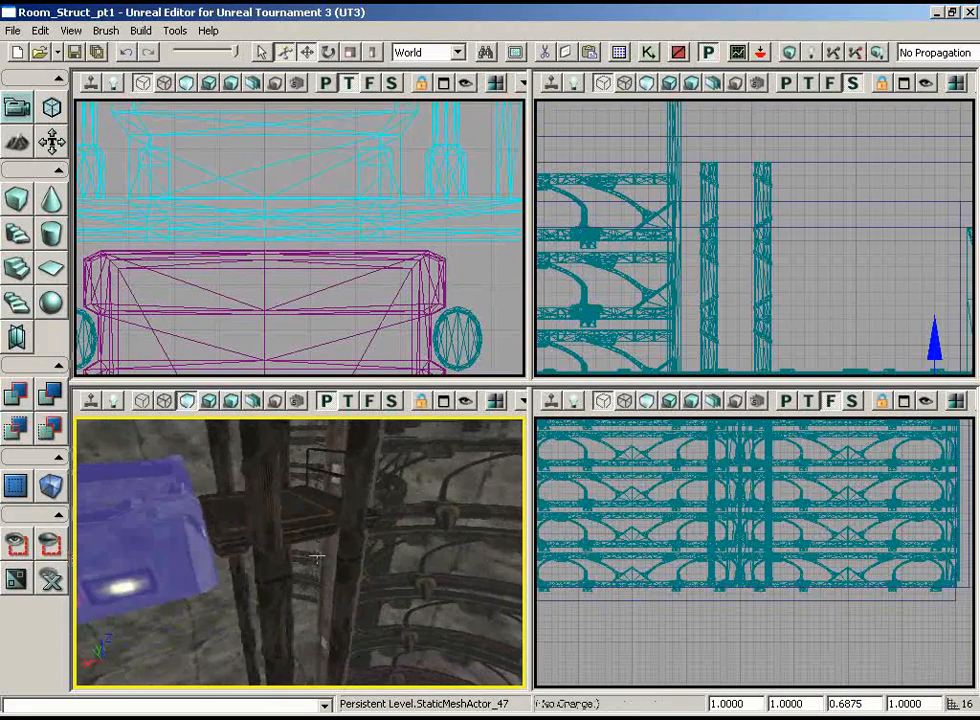
left_click(318, 520)
scroll(851, 210, "up", 5)
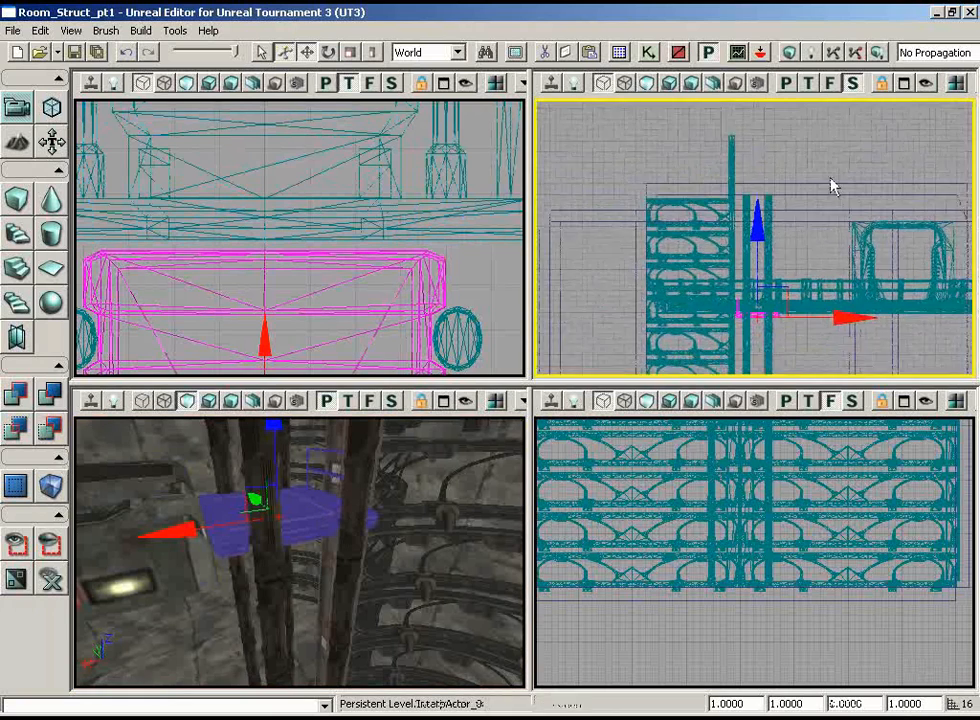
left_click_drag(782, 325, 770, 360)
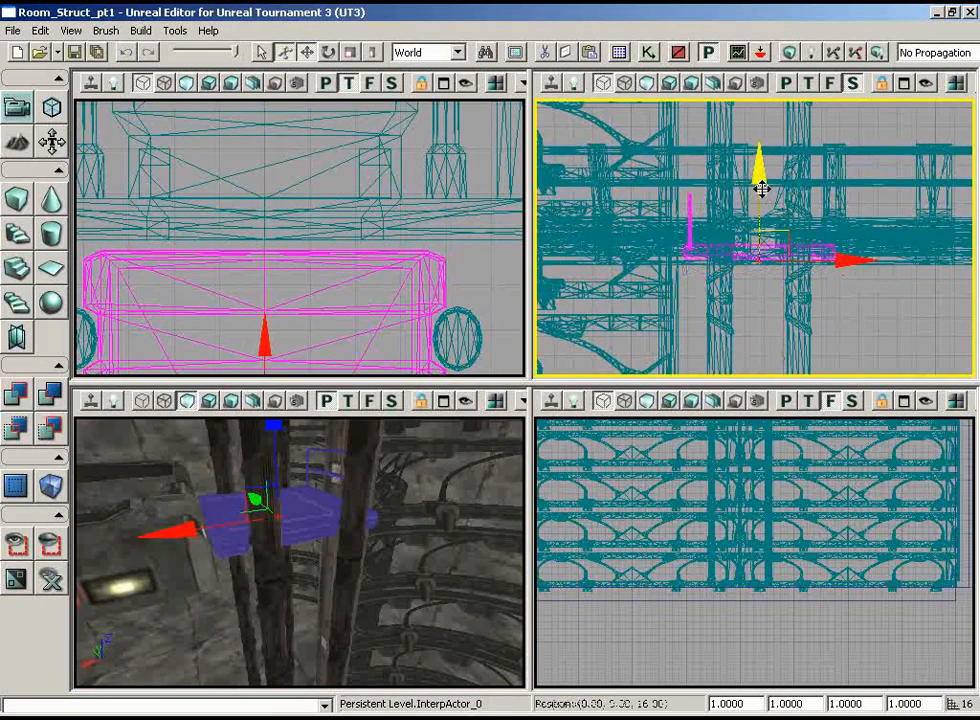
left_click_drag(761, 178, 761, 176)
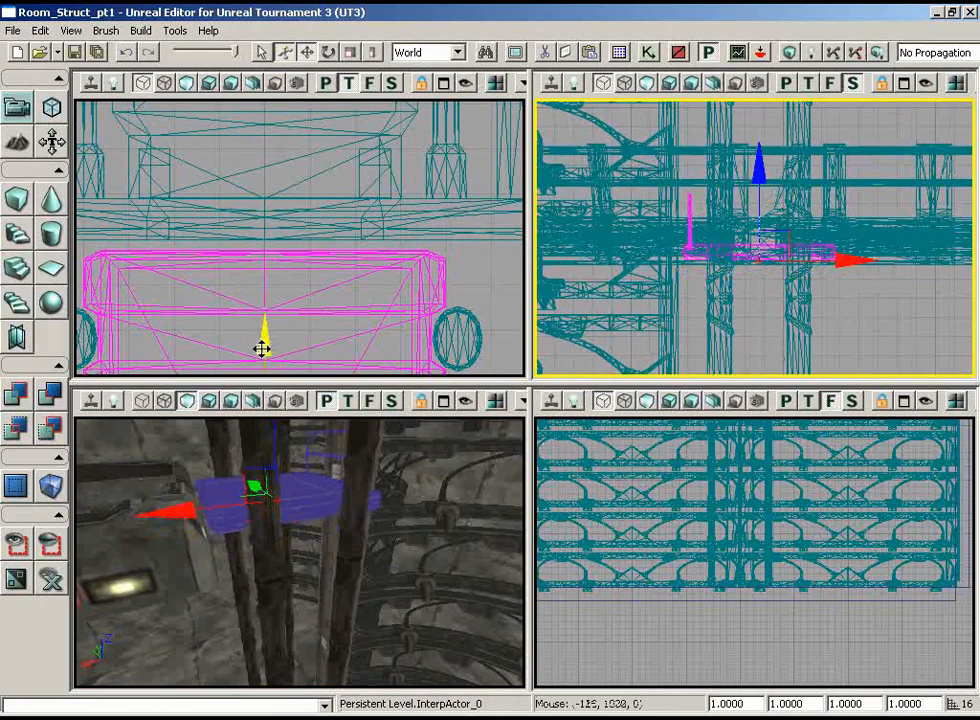
mouse_move(376, 566)
right_mouse_down()
mouse_move(376, 540)
mouse_move(376, 566)
right_mouse_up()
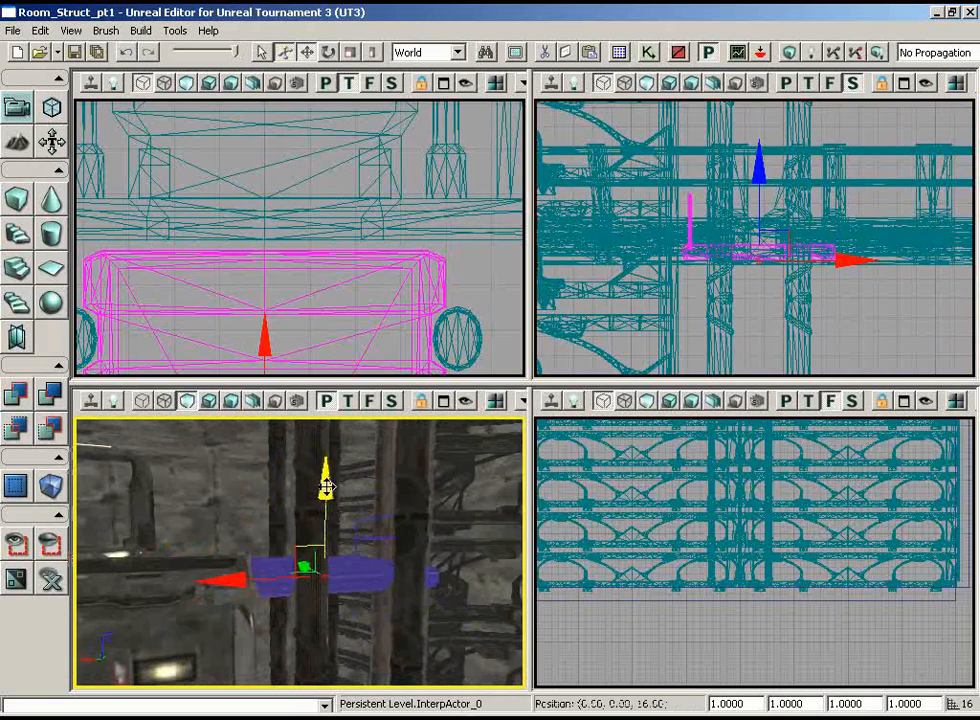
mouse_move(324, 508)
right_mouse_down()
mouse_move(214, 560)
mouse_move(191, 507)
right_mouse_up()
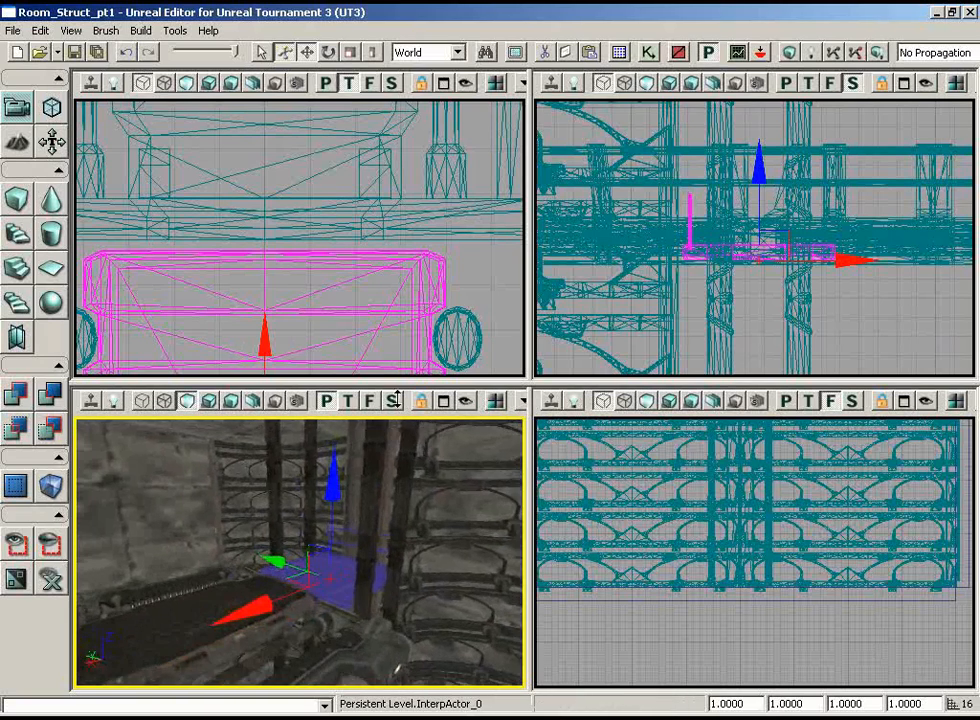
- Check the raised lift platform's alignment with the short walkway section from above and in perspective
left_click(490, 317)
scroll(490, 280, "down", 5)
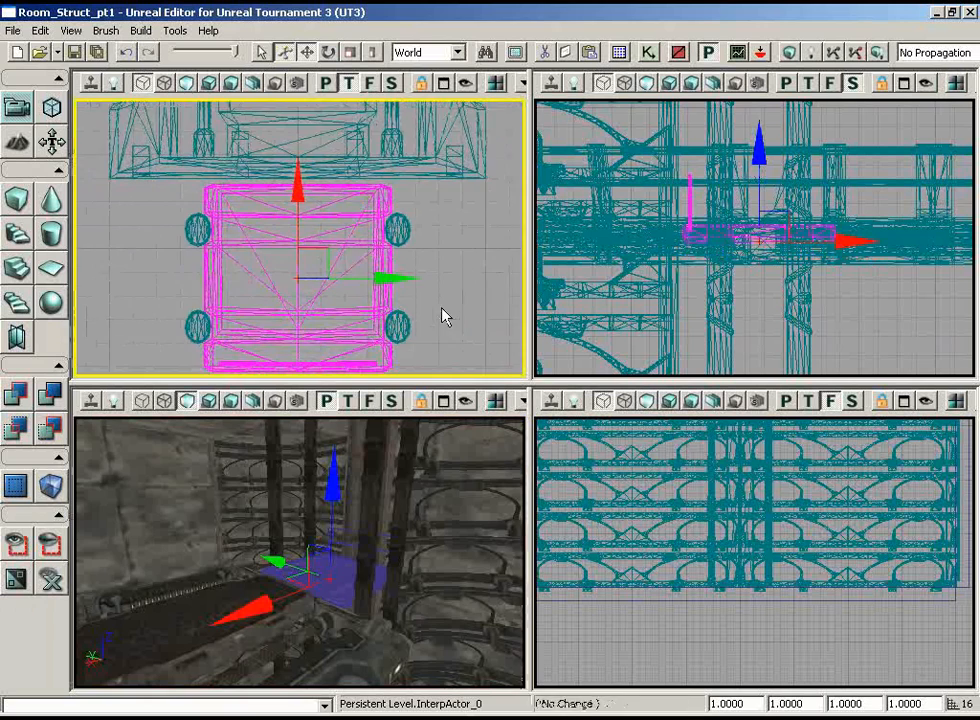
scroll(445, 316, "down", 2)
right_click_drag(350, 637, 497, 598)
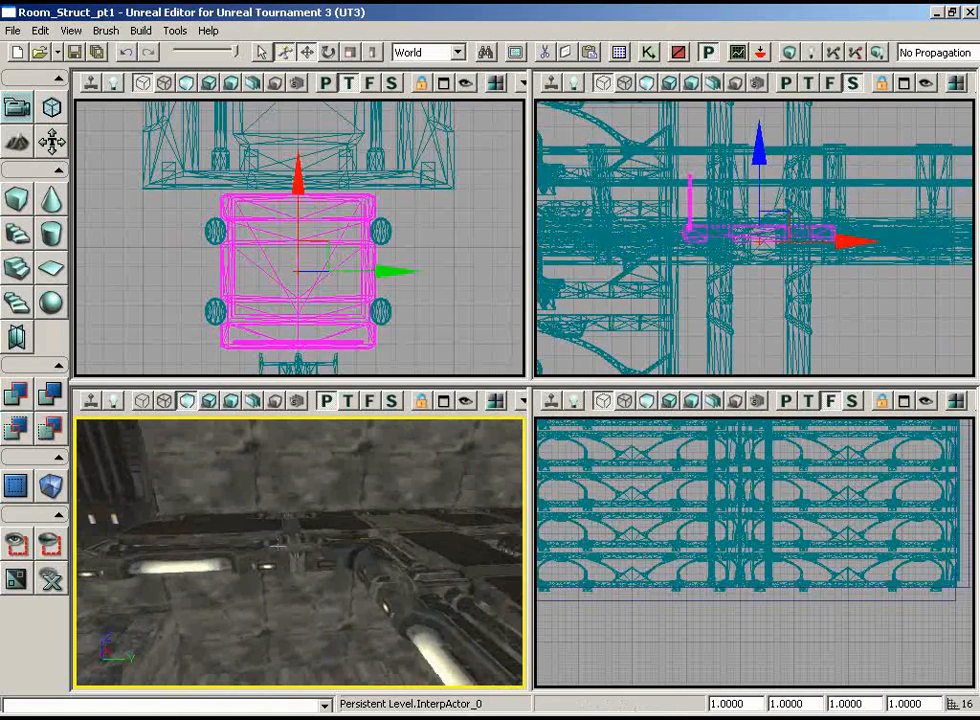
left_click(242, 545)
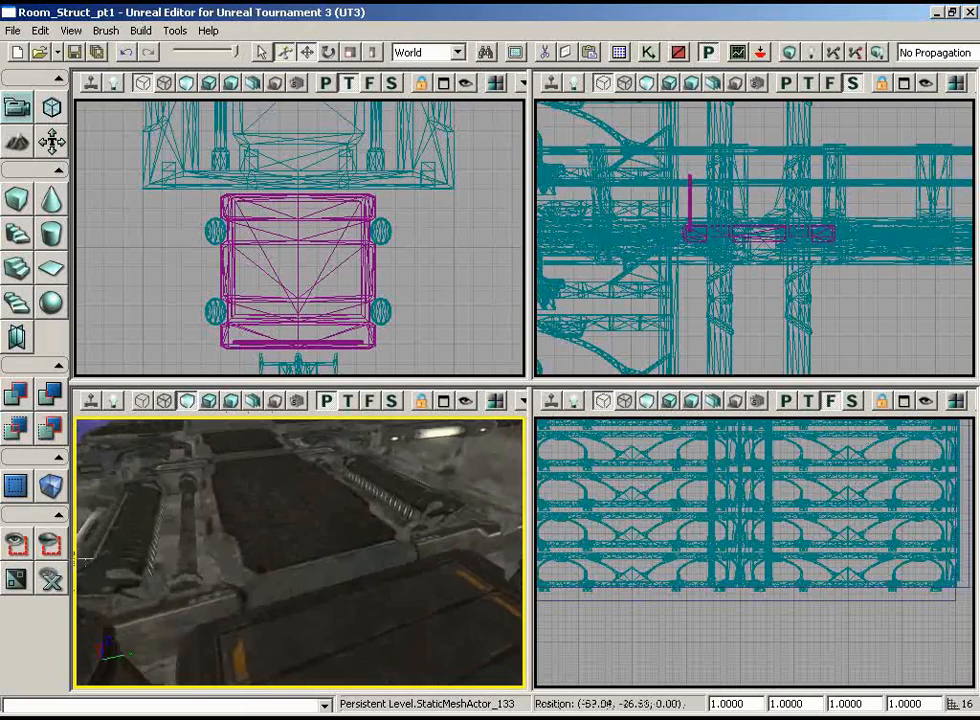
- Duplicate a railing mesh from the existing walkway and place the copy beside the straight section next to the T-junction
scroll(462, 260, "down", 5)
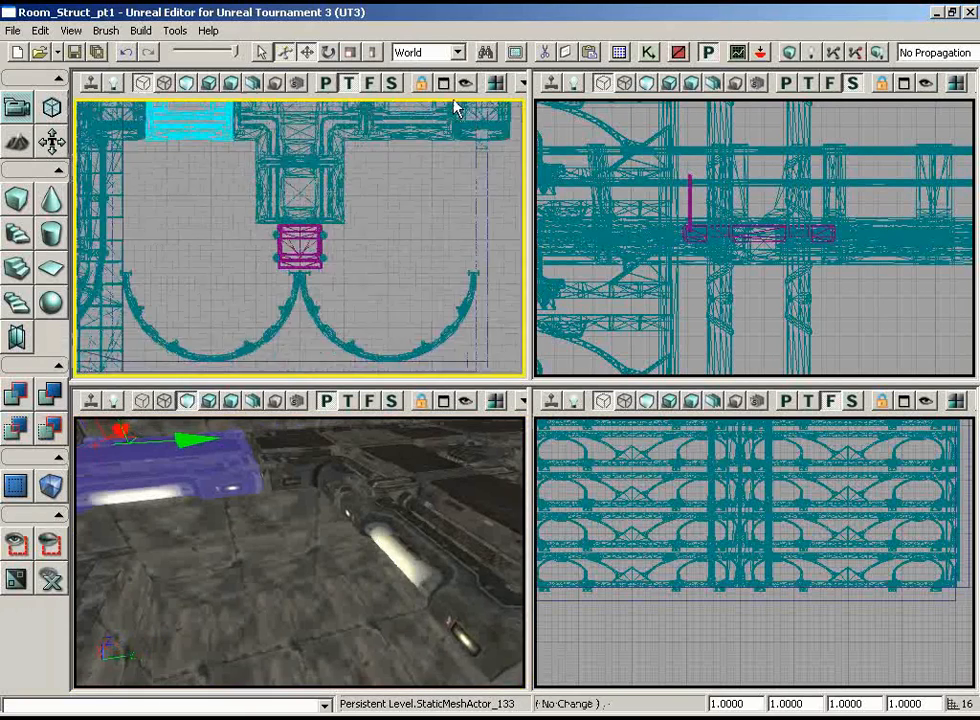
left_click_drag(455, 103, 223, 120)
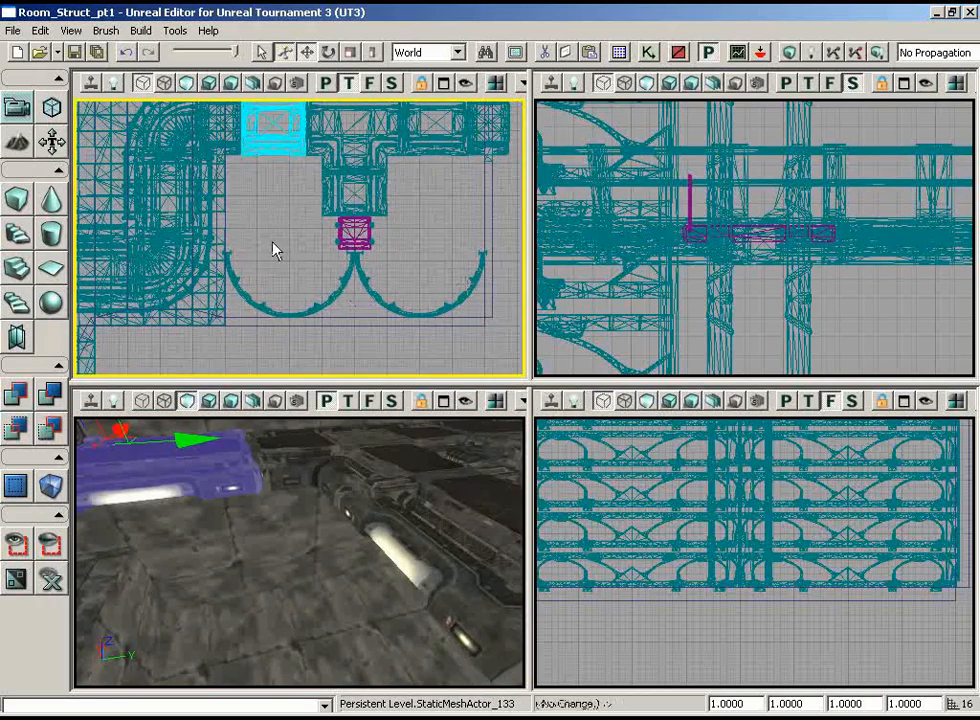
left_click_drag(275, 250, 306, 268)
left_click_drag(284, 450, 248, 556)
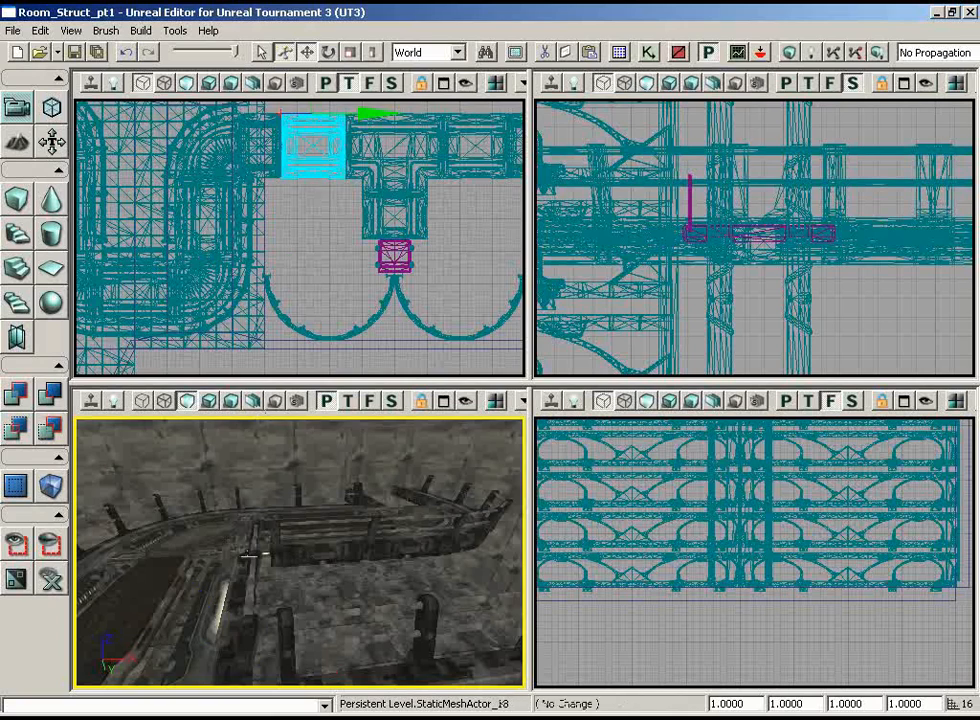
left_click(248, 556)
scroll(323, 243, "up", 2)
right_click_drag(317, 243, 216, 215)
left_click_drag(242, 265, 524, 224, "ctrl")
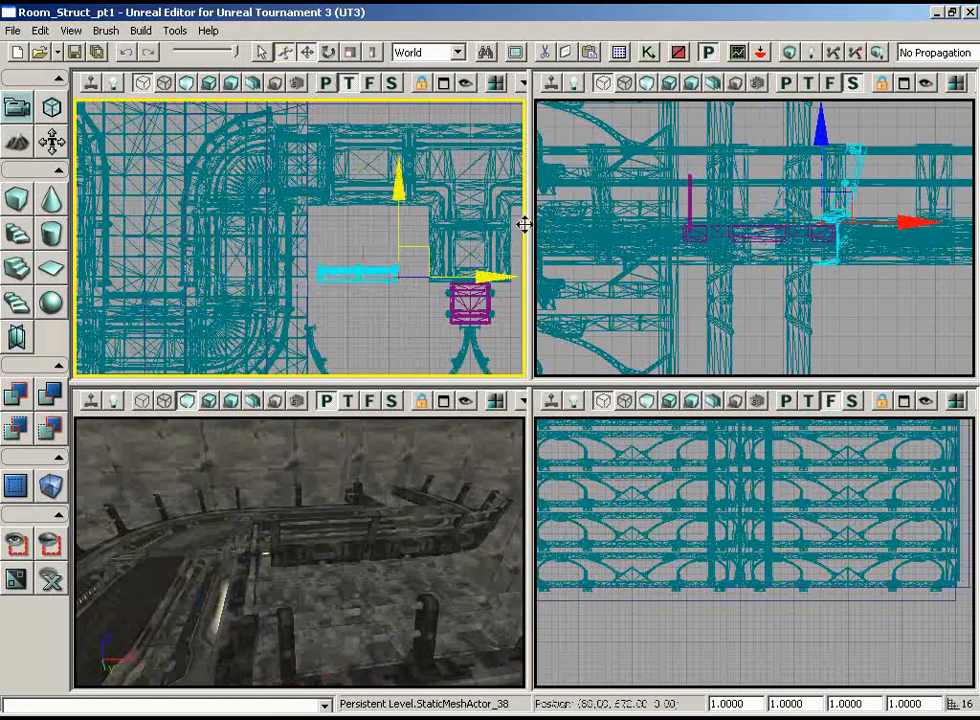
- Move the railing copy against the straight section's open edge and check which way it faces
scroll(343, 275, "up", 10)
right_click_drag(343, 275, 524, 203)
right_click_drag(413, 294, 418, 314)
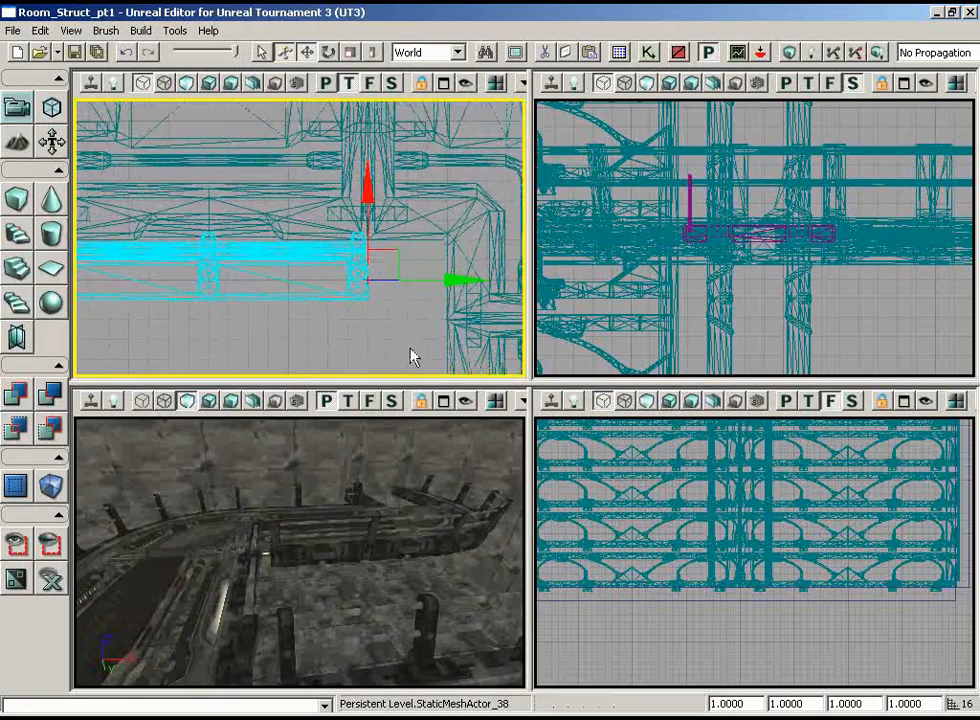
right_click_drag(385, 495, 75, 572)
left_click_drag(75, 572, 116, 417)
- Rotate the railing copy 180 degrees in the Top view and shift it back alongside the straight section
scroll(370, 328, "down", 4)
right_click_drag(369, 205, 360, 148)
left_click_drag(442, 520, 460, 548)
left_click_drag(383, 537, 301, 513)
right_click_drag(301, 513, 330, 550)
right_click_drag(320, 348, 311, 362)
scroll(311, 362, "down", 1)
key("space")
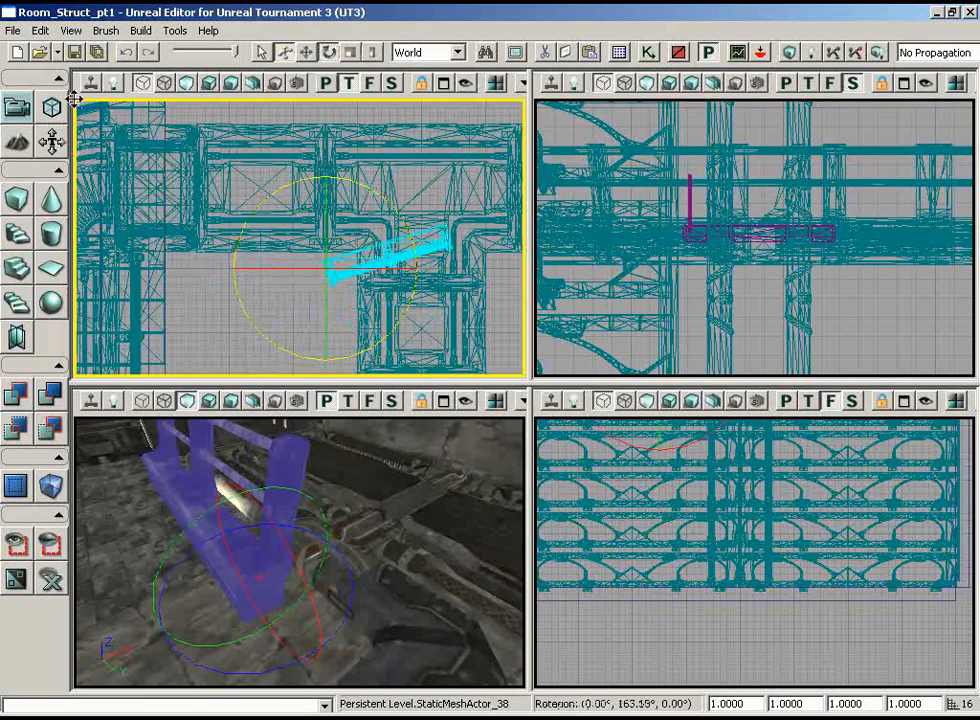
key("space")
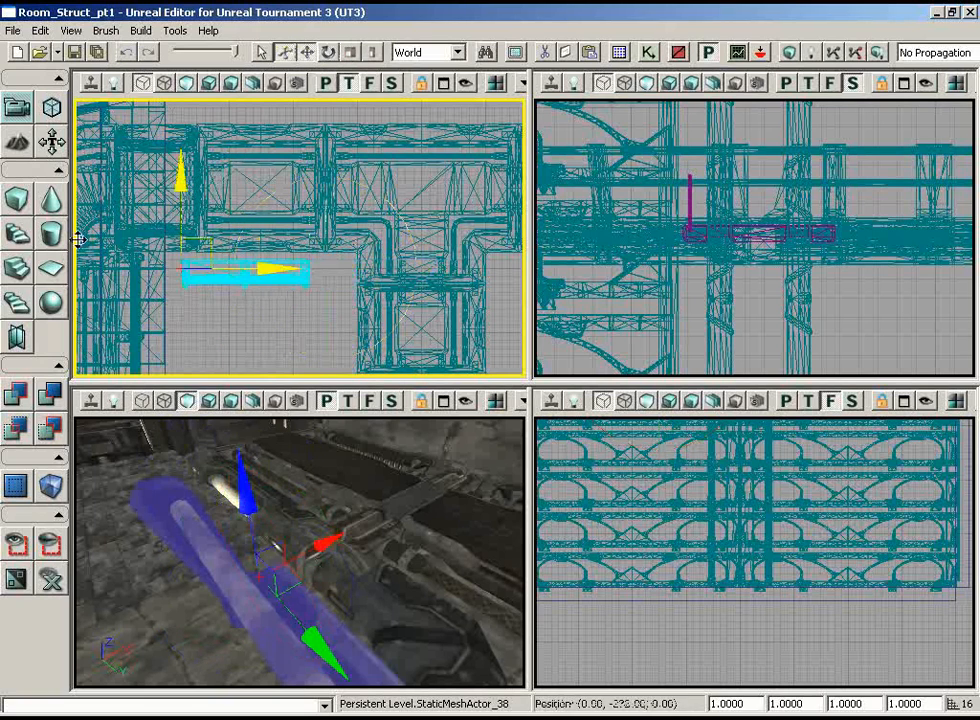
- Align the rotated railing's ends with both ends of the straight walkway section, flush along its edge
left_click_drag(104, 214, 96, 214, "ctrl")
right_click_drag(289, 334, 78, 386)
scroll(199, 350, "up", 8)
mouse_move(156, 513)
left_mouse_down()
mouse_move(140, 500)
mouse_move(156, 513)
mouse_move(157, 534)
left_mouse_up()
right_click_drag(157, 534, 412, 415)
right_click_drag(400, 346, 523, 111)
scroll(523, 111, "up", 1)
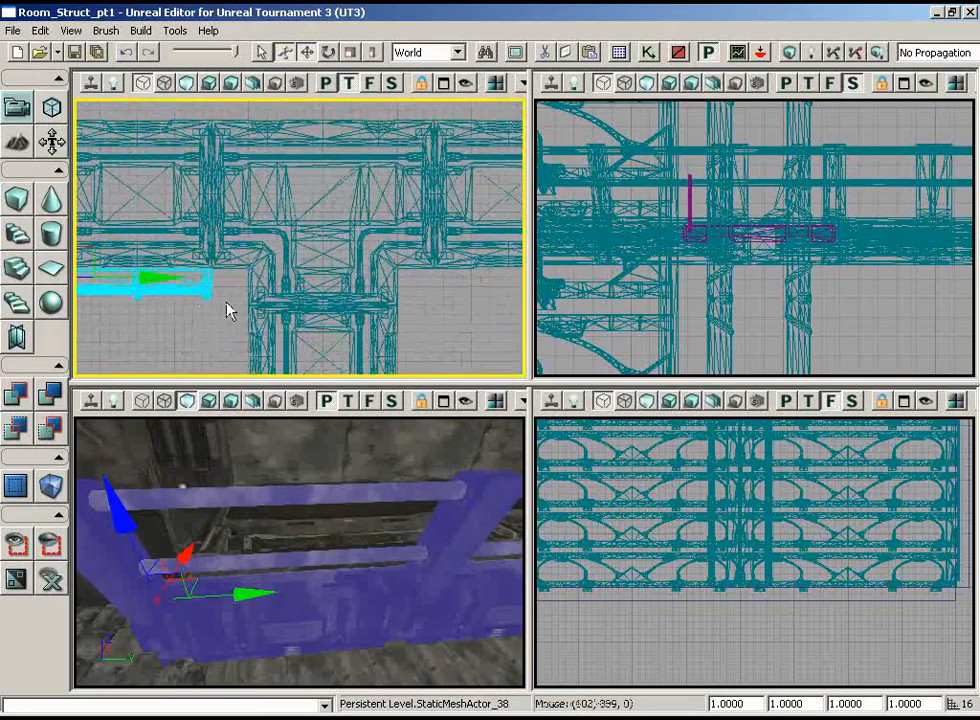
right_click_drag(226, 302, 224, 335)
right_click_drag(232, 475, 262, 518)
mouse_move(100, 204)
right_mouse_down()
mouse_move(92, 212)
mouse_move(114, 208)
right_mouse_up()
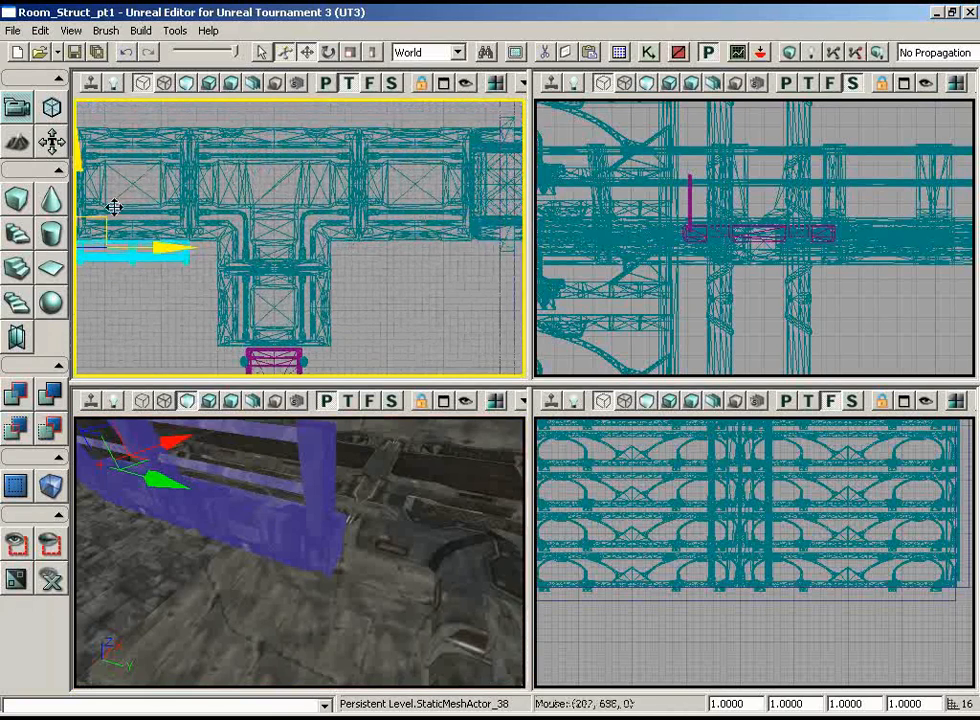
- Duplicate the railing 640 units along Y onto the matching straight section on the T-junction's other side
left_click_drag(138, 246, 333, 246)
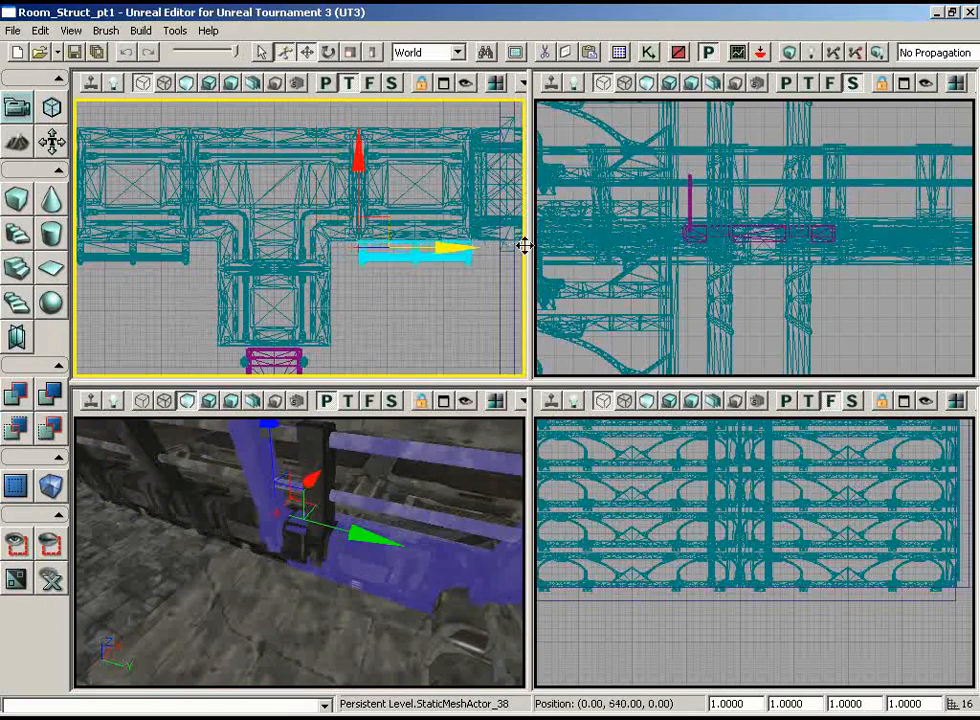
right_click_drag(258, 564, 274, 615)
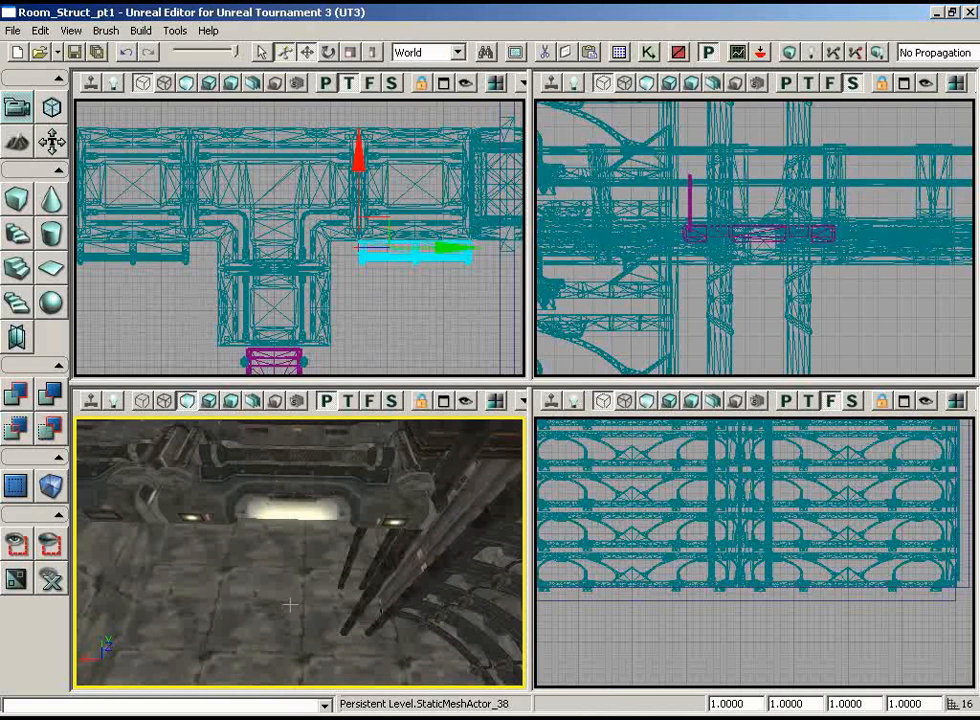
right_click_drag(284, 625, 284, 485)
left_click_drag(285, 600, 118, 639)
- Duplicate the railing again, place the copy near the lift end of the short bridging section, and rotate it 90 degrees
mouse_move(353, 316)
left_mouse_down()
mouse_move(357, 341)
mouse_move(386, 331)
mouse_move(353, 321)
left_mouse_up()
scroll(357, 341, "down", 2)
left_click_drag(379, 261, 372, 230)
scroll(402, 250, "up", 3)
left_click_drag(413, 306, 360, 379)
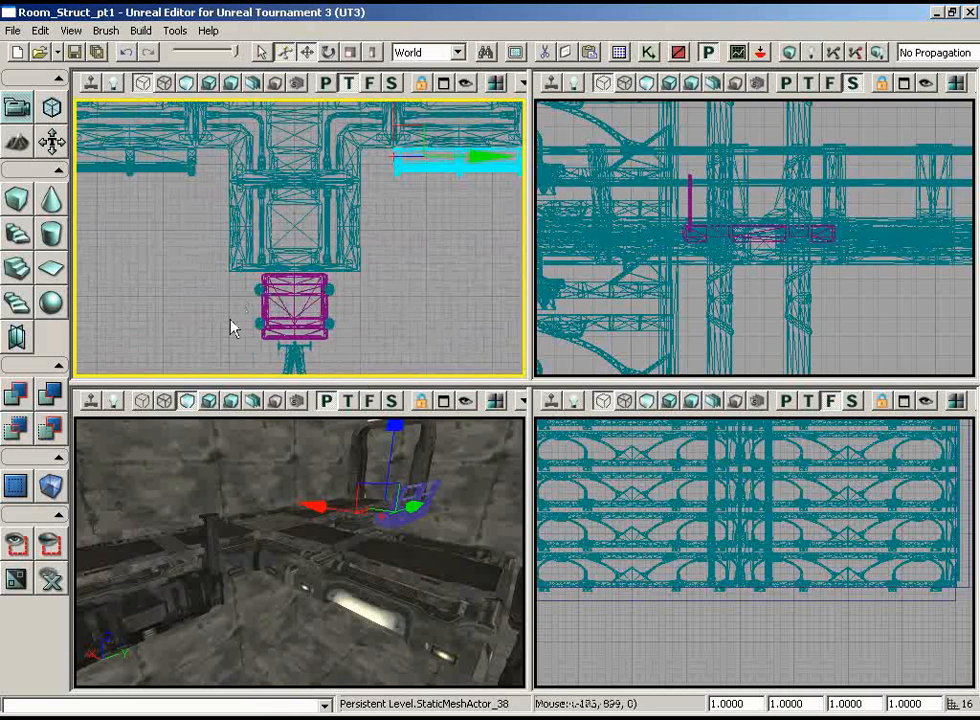
left_click_drag(458, 270, 451, 258)
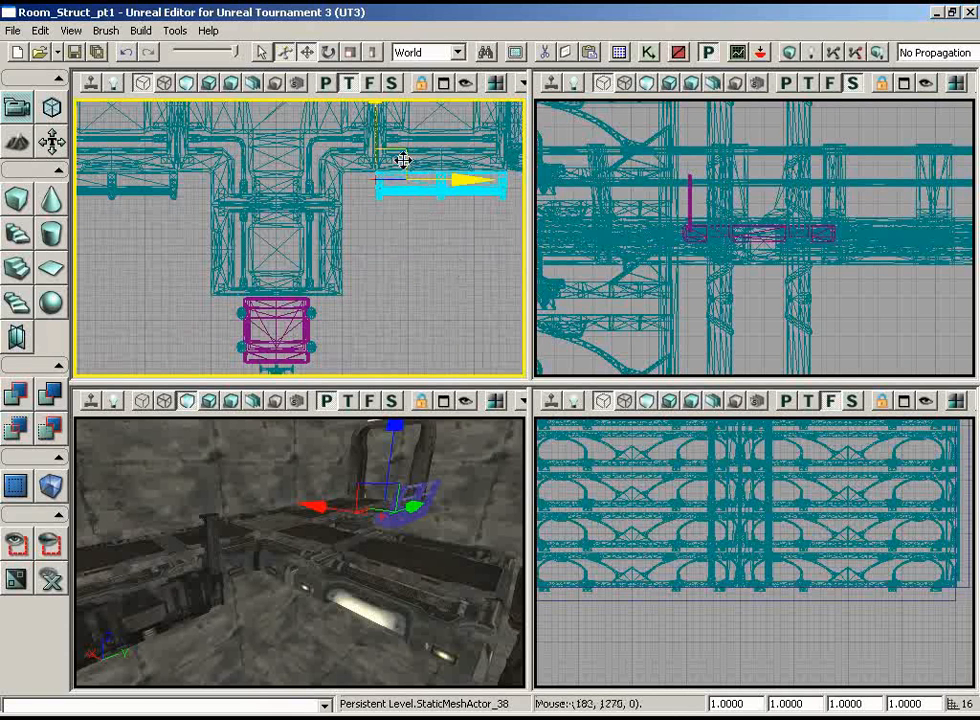
left_click_drag(401, 150, 197, 327)
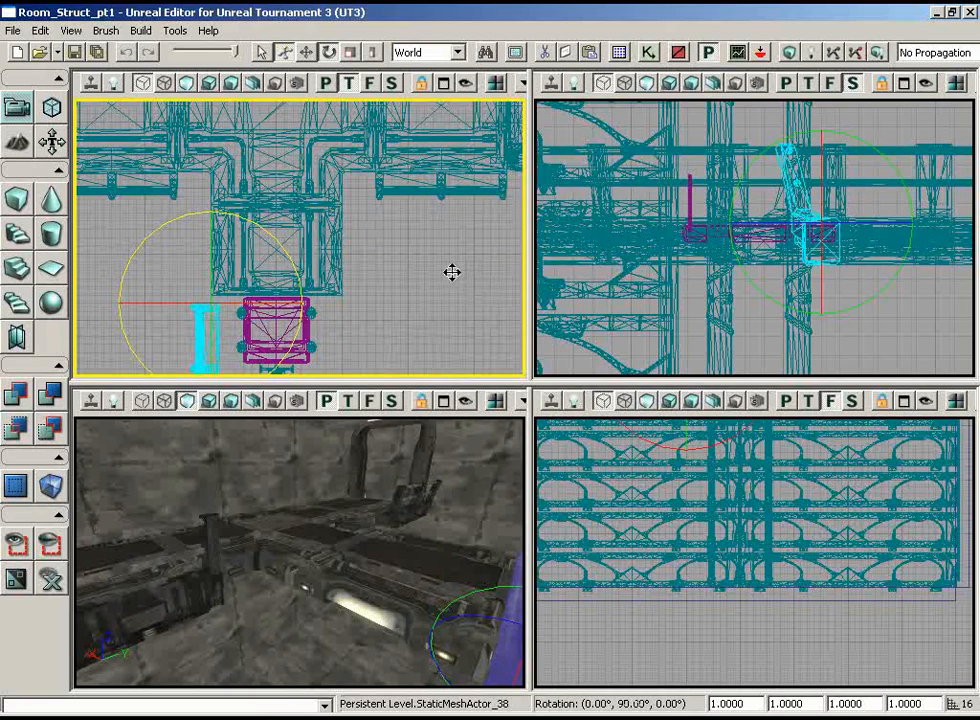
left_click_drag(452, 272, 393, 301)
scroll(399, 288, "up", 2)
key("space")
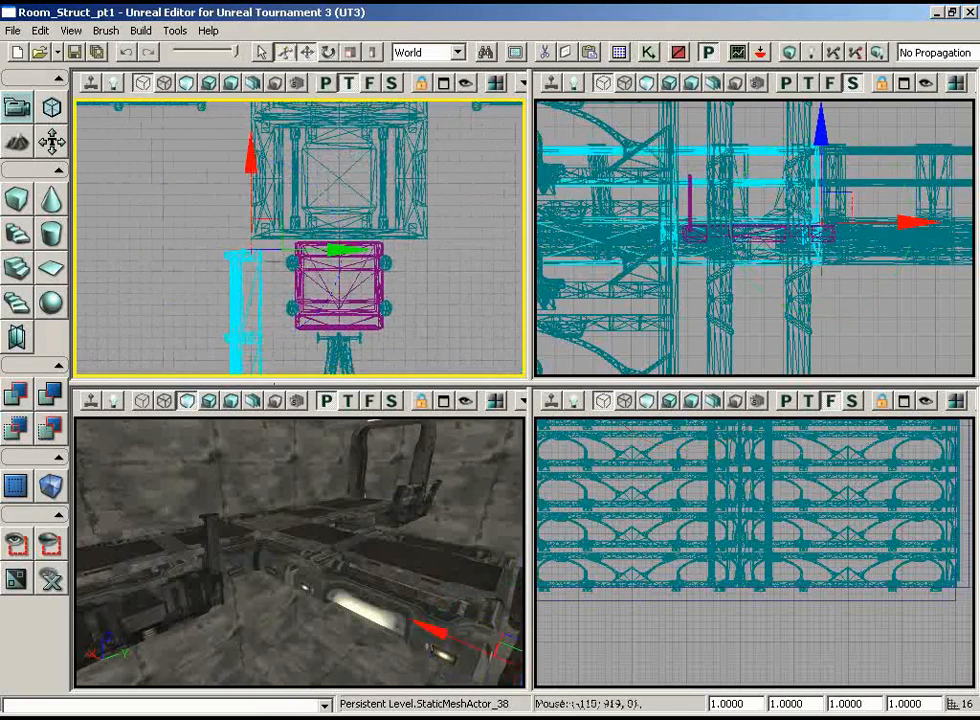
- Align the rotated railing with the walkway's end and outer edge beside the lift, and set its Y scale to 0.5
left_click_drag(328, 557, 430, 470)
left_click_drag(454, 294, 449, 377)
scroll(427, 311, "down", 2)
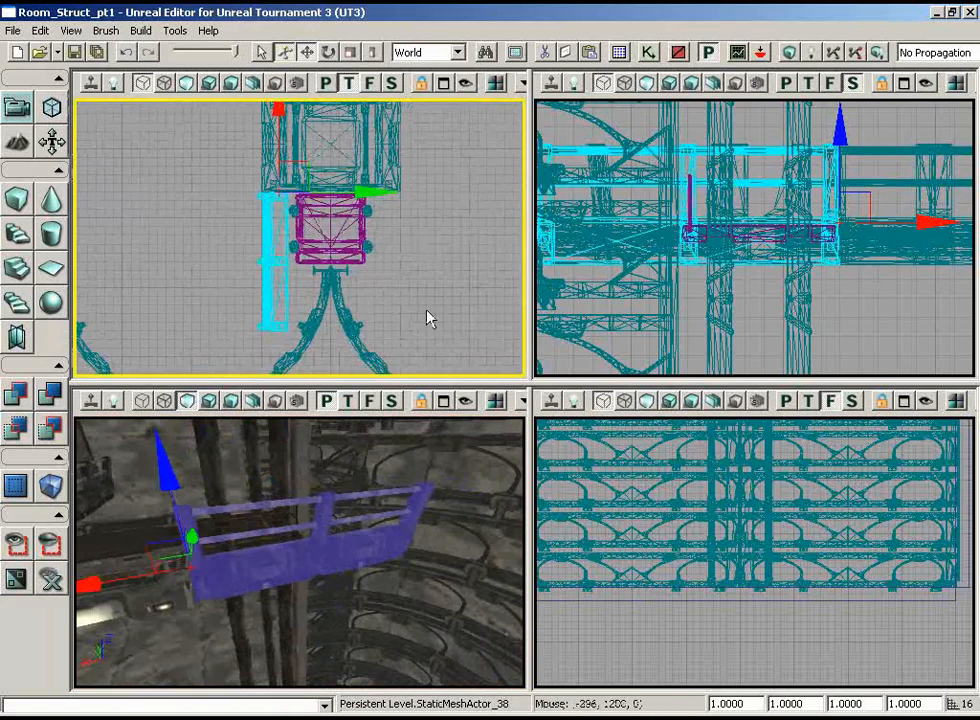
left_click_drag(386, 294, 388, 311)
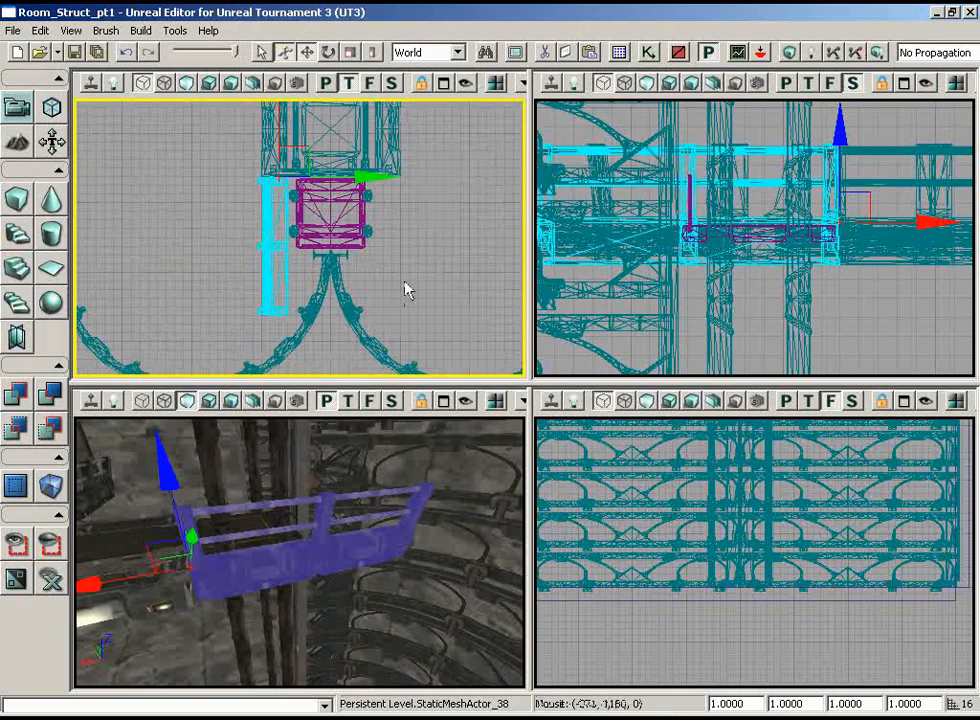
type("0.5")
key("Return")
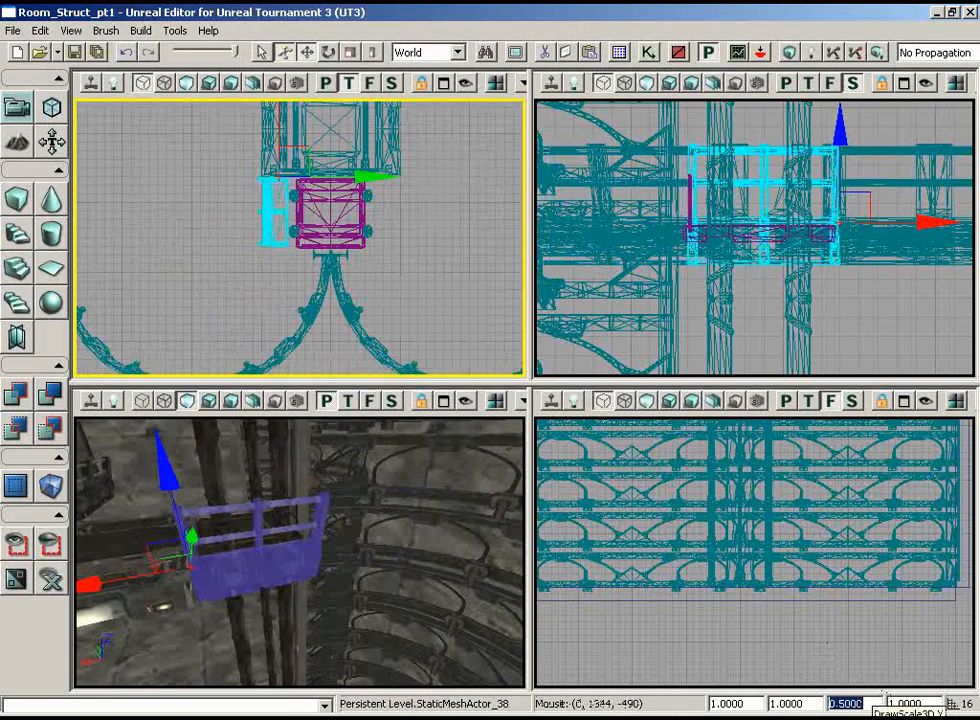
- Duplicate the shortened railing along Y to the opposite side of the lift platform
left_click_drag(478, 341, 267, 261)
left_click_drag(282, 601, 300, 568)
left_click_drag(269, 350, 362, 166)
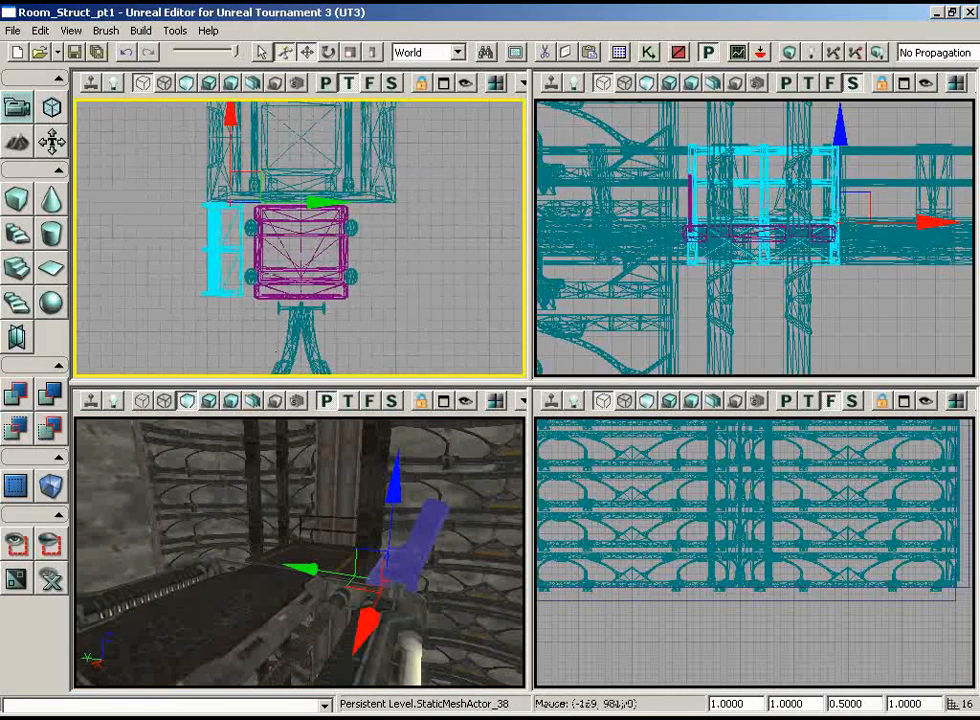
left_click_drag(286, 204, 380, 201)
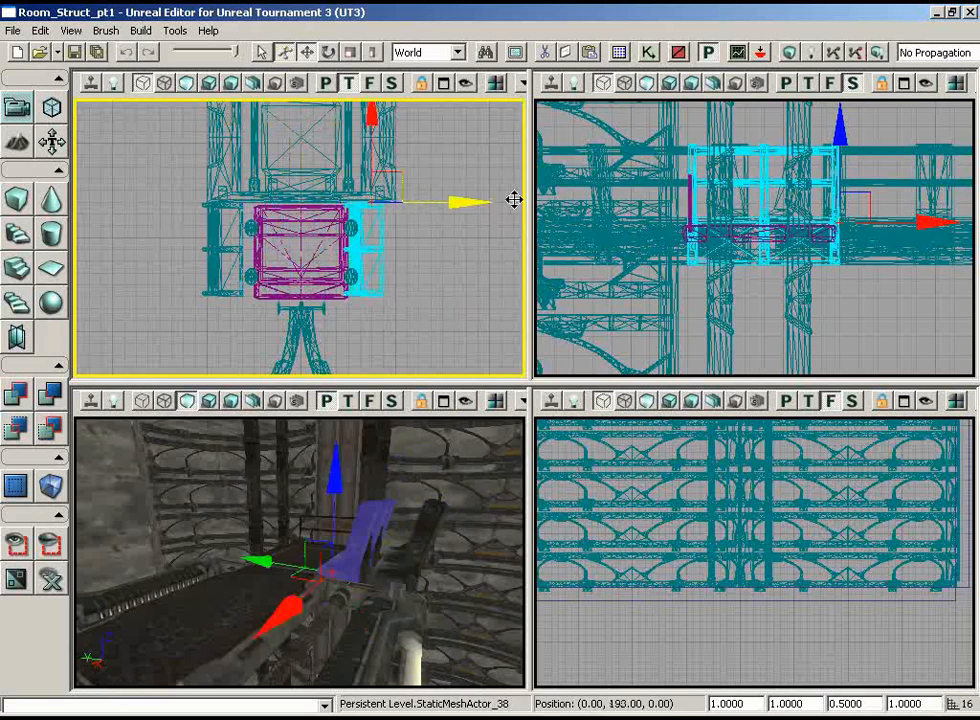
left_click_drag(330, 560, 398, 436)
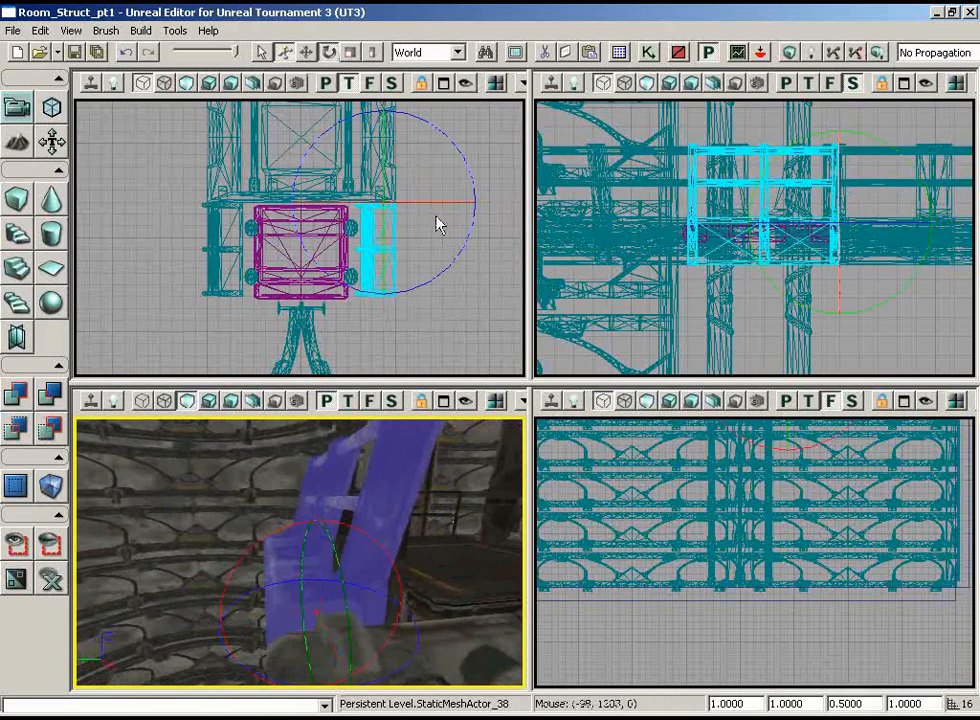
key("space")
key("space")
key("space")
key("space")
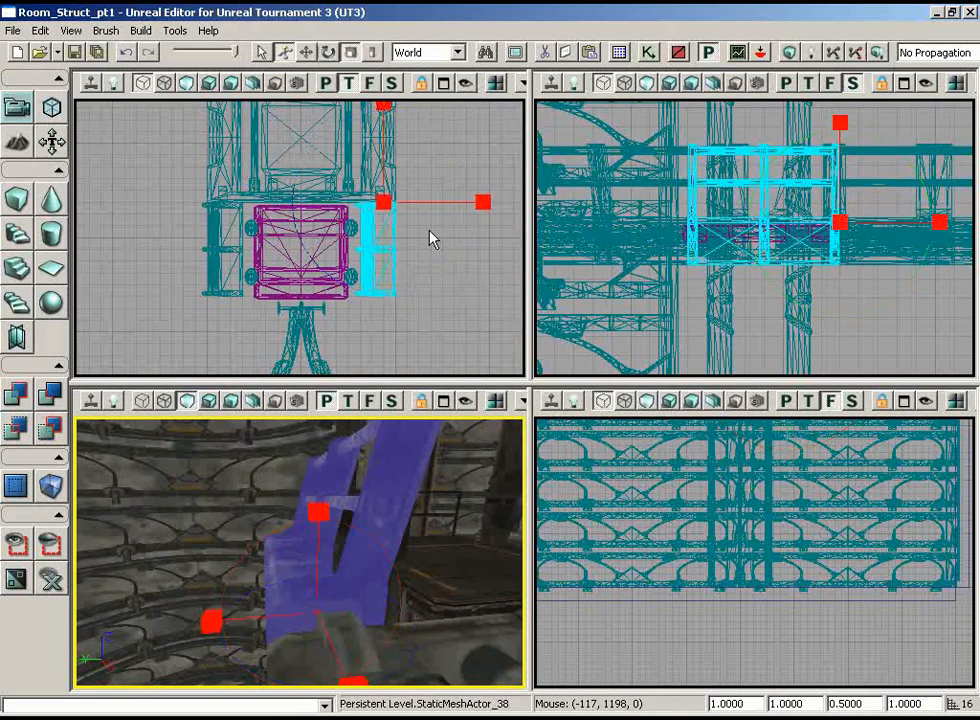
key("space")
left_click_drag(431, 236, 451, 207)
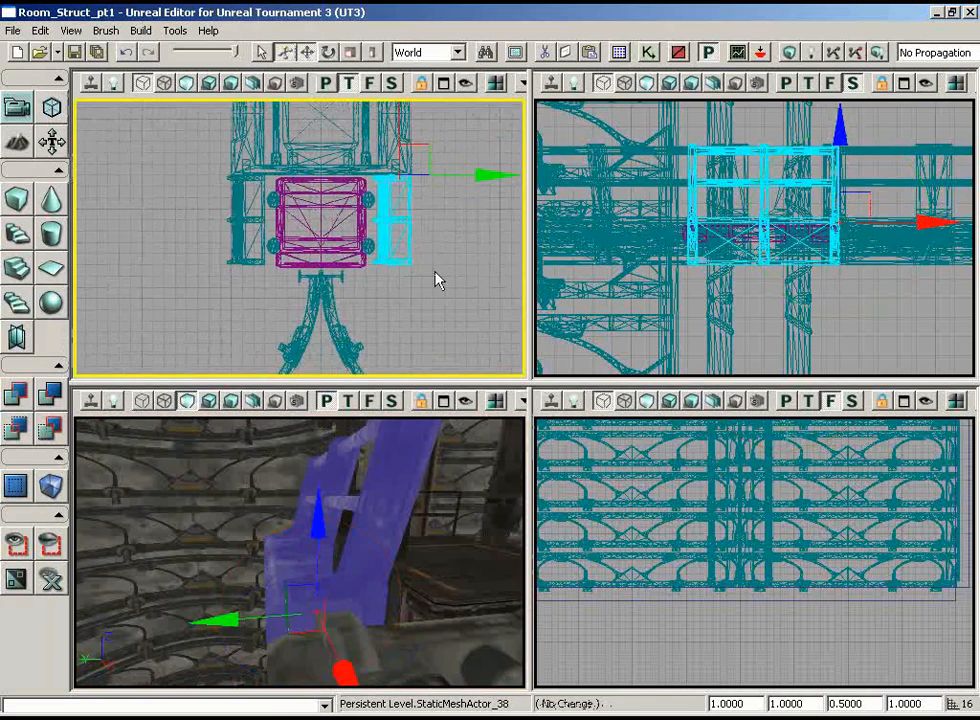
- Mirror the copied railing by setting its X scale to -1 and line it up with the walkway's outer edge
left_click_drag(365, 501, 350, 525)
right_click_drag(350, 525, 462, 580)
right_click_drag(331, 510, 306, 557)
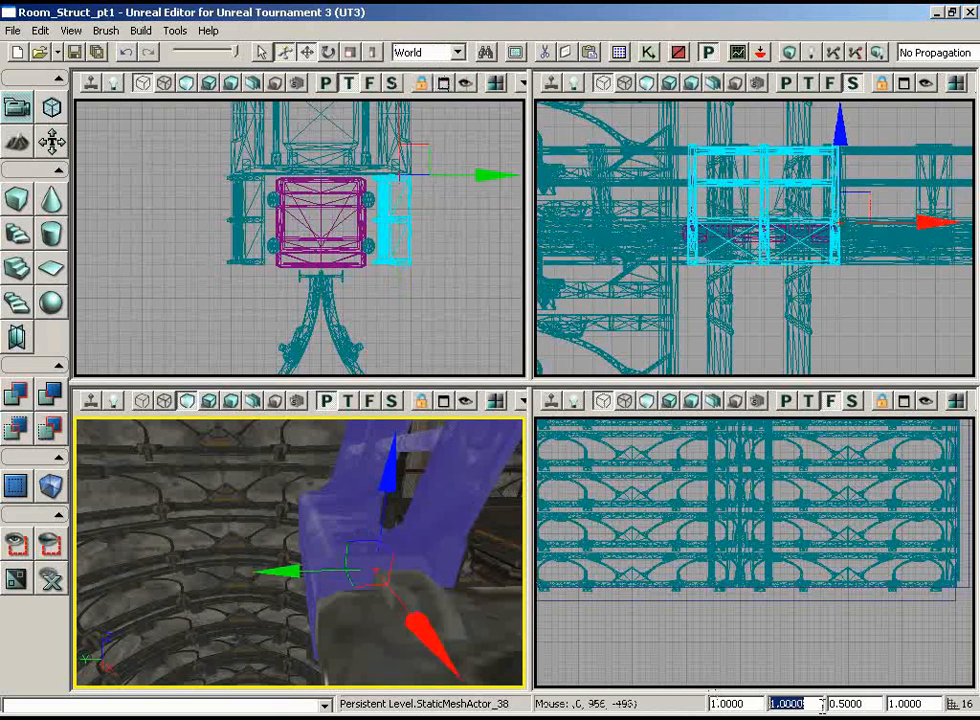
type("-1")
key("Return")
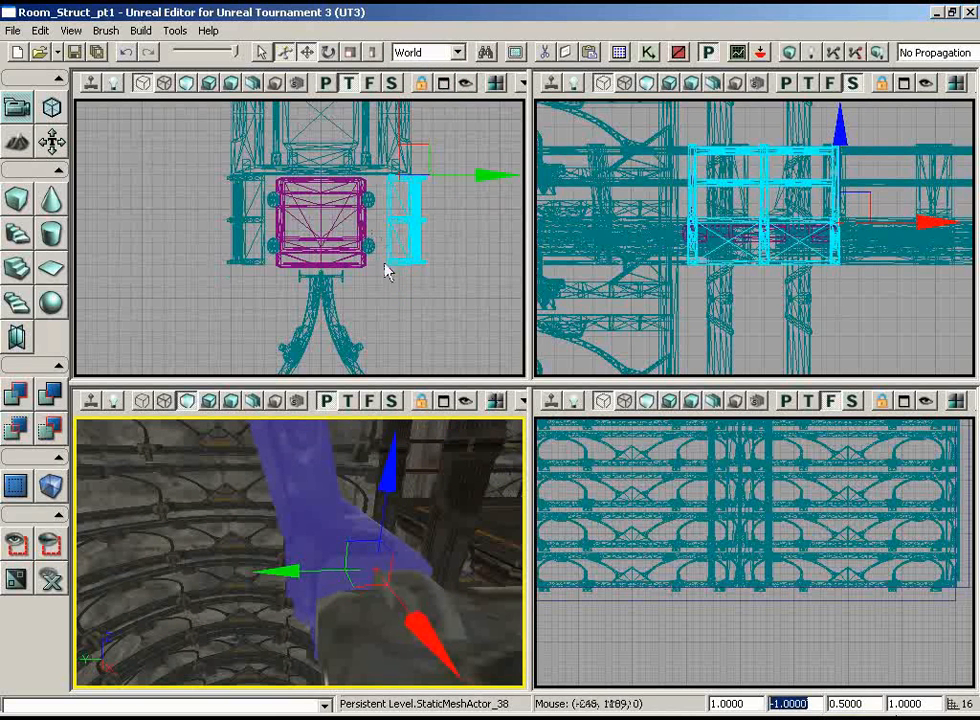
left_click_drag(466, 262, 481, 243)
scroll(478, 208, "up", 3)
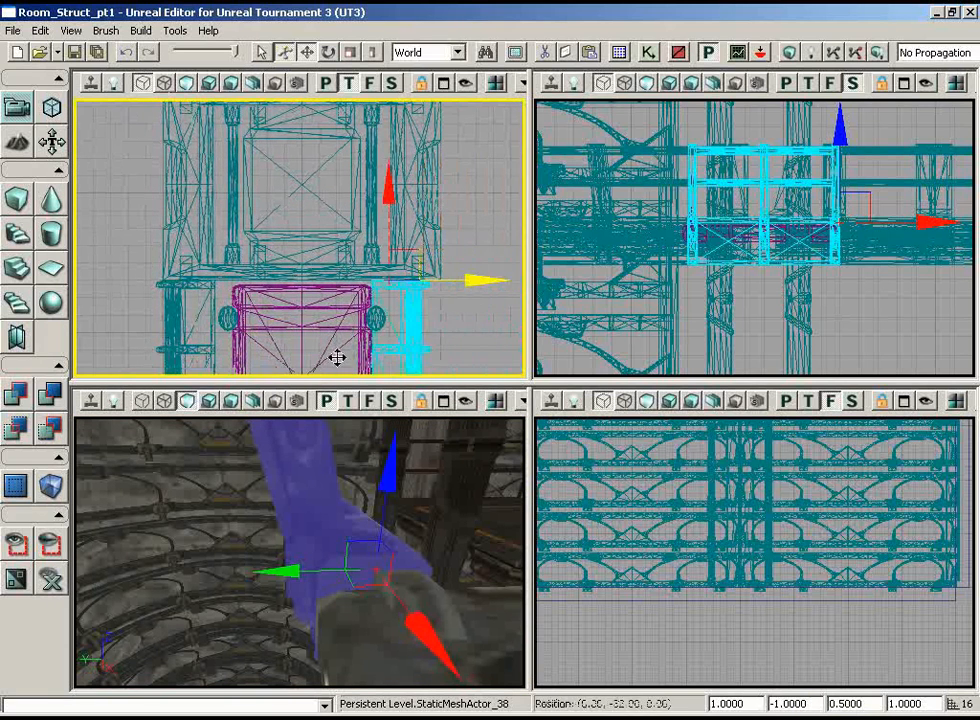
left_click_drag(333, 358, 328, 358)
- Inspect the new railings around the lift platform and the walkways from several perspective angles
left_click_drag(387, 663, 425, 680)
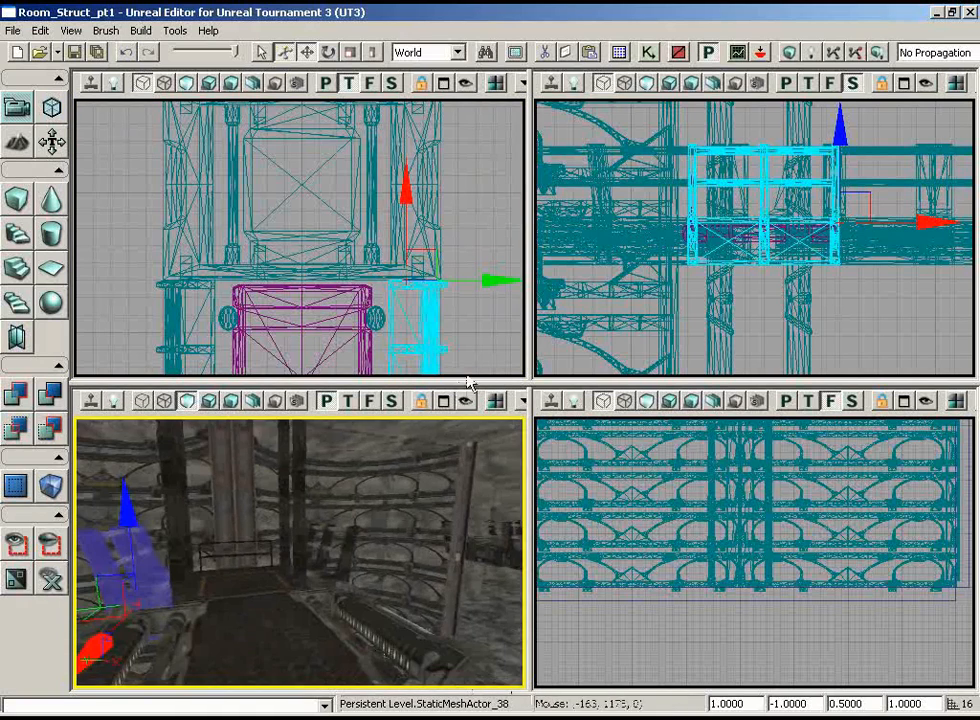
scroll(483, 280, "down", 4)
left_click_drag(415, 578, 386, 559)
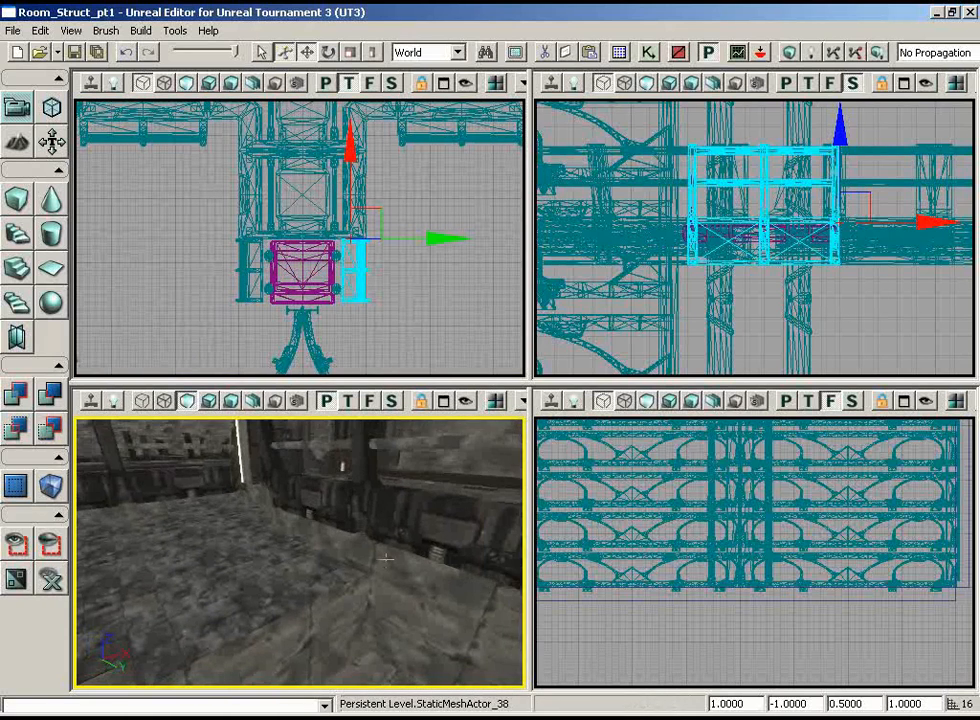
left_click_drag(405, 432, 487, 548)
right_click_drag(487, 548, 526, 497)
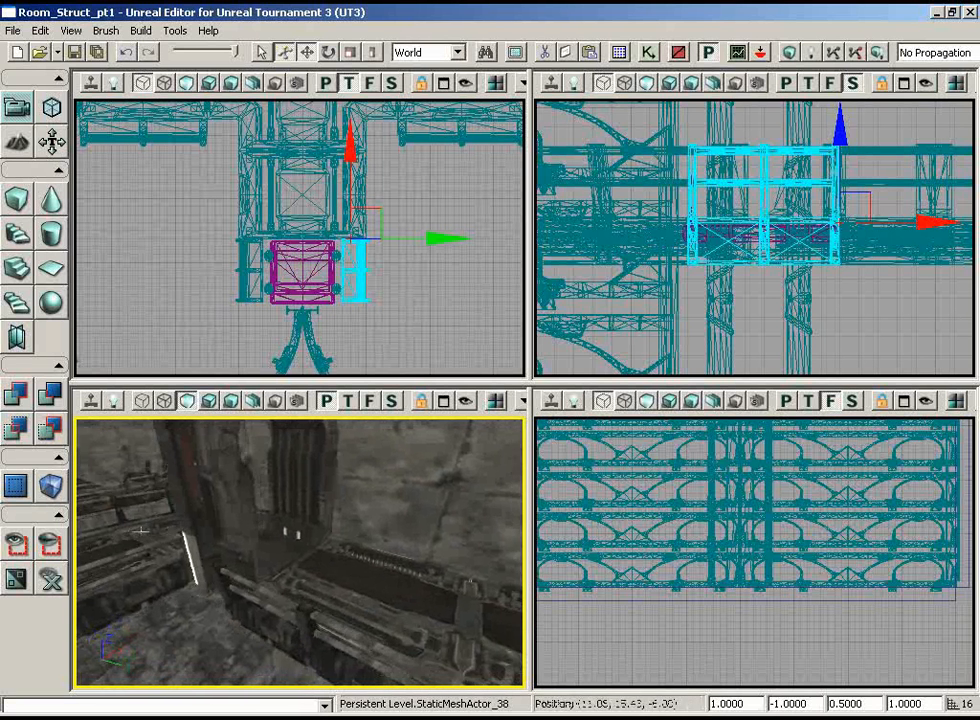
left_click_drag(222, 516, 202, 566)
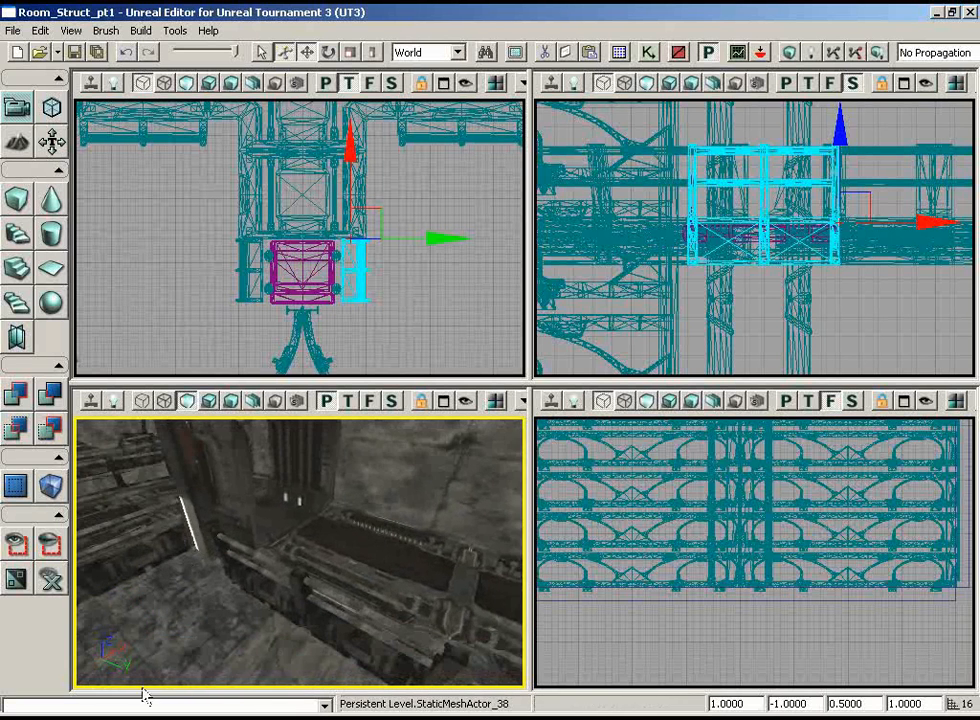
right_click_drag(335, 614, 112, 658)
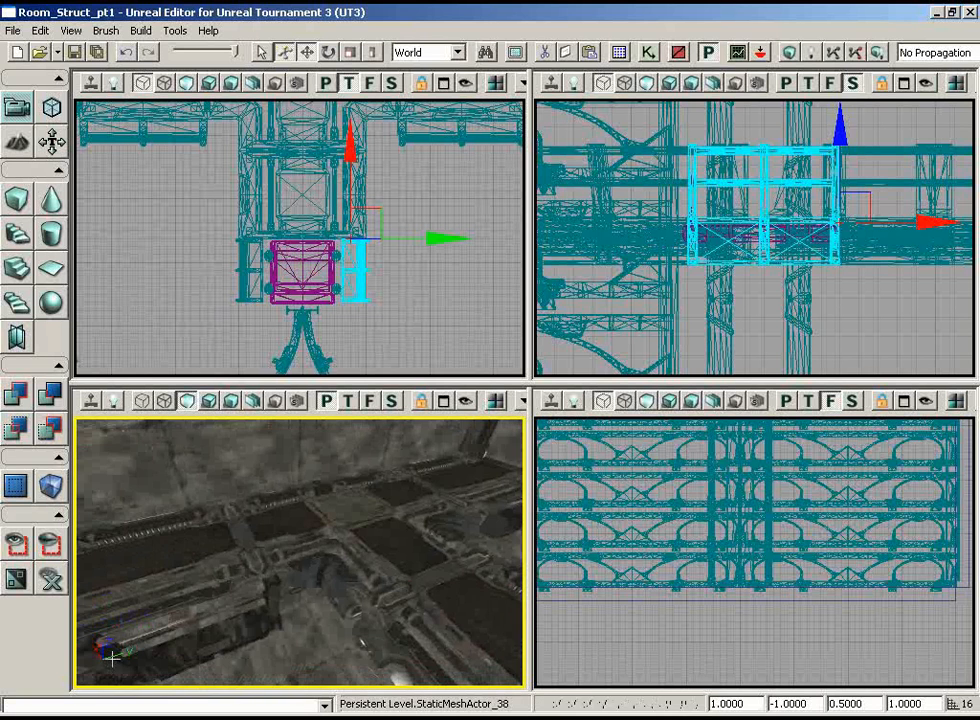
mouse_move(353, 503)
right_mouse_down()
mouse_move(433, 501)
mouse_move(360, 524)
right_mouse_up()
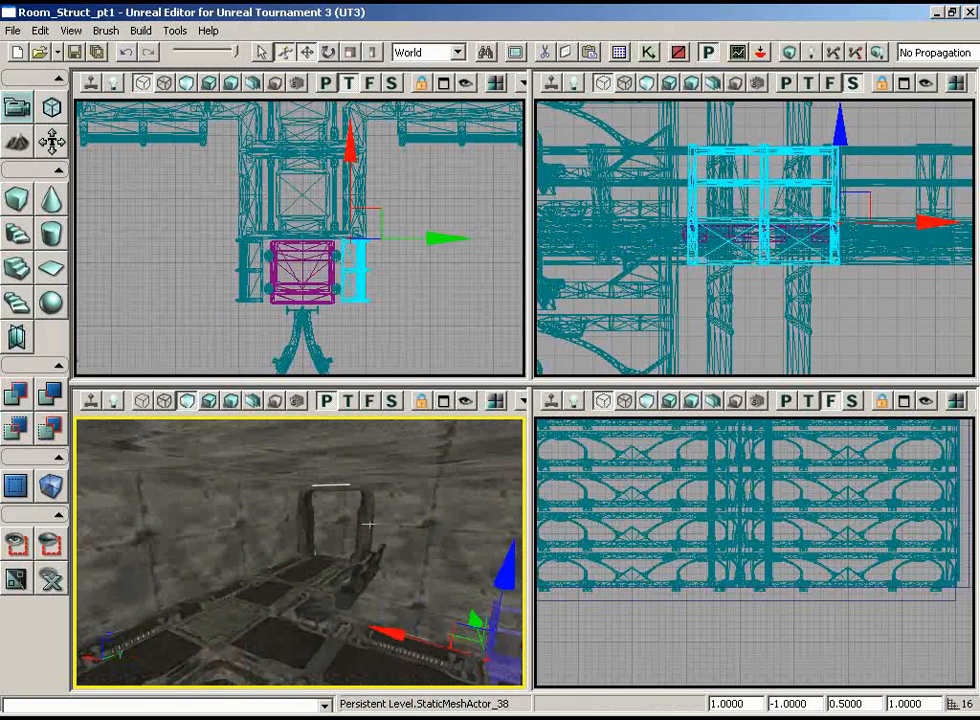
- Select the end doorway frames together with the upper walkway's straight and T-junction floor sections
left_click(369, 524)
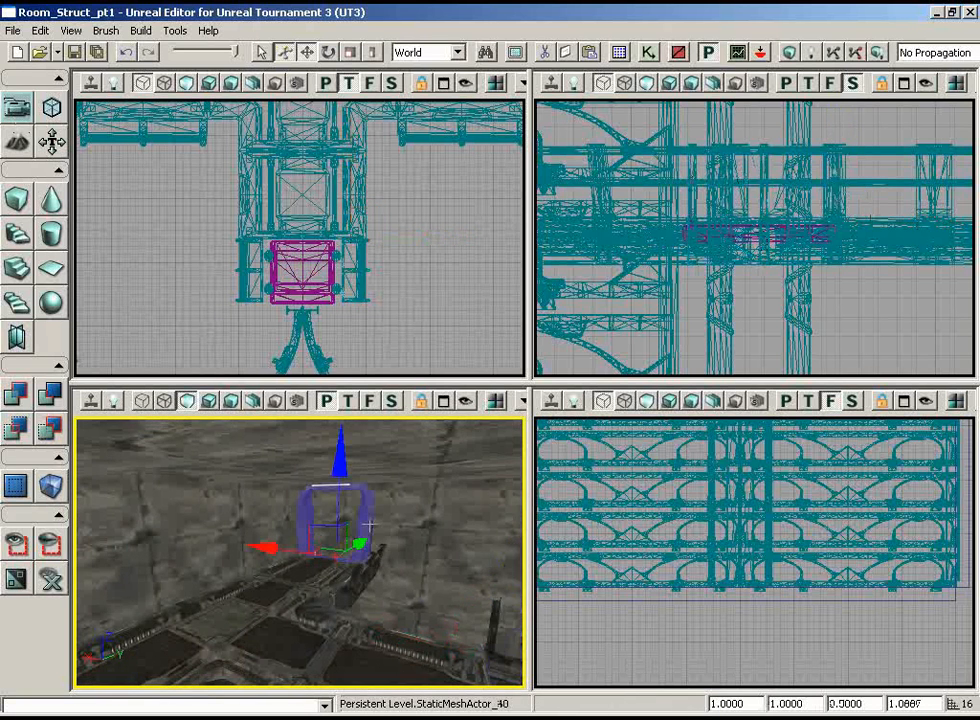
left_click(241, 630, "ctrl")
right_click_drag(295, 625, 131, 586)
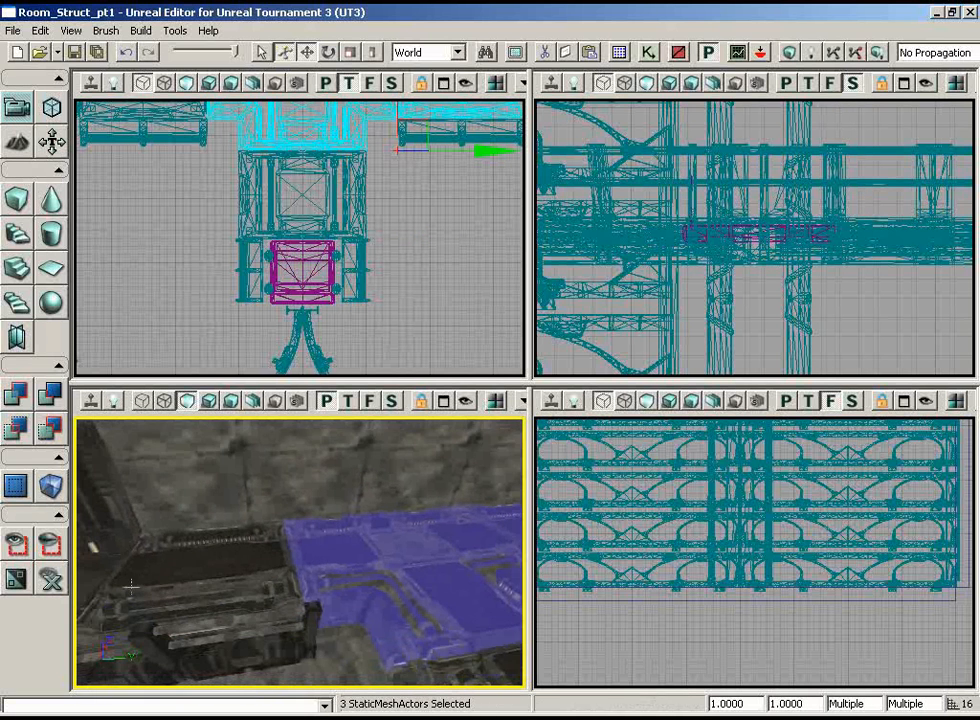
left_click(204, 576, "ctrl")
right_click_drag(390, 577, 374, 539)
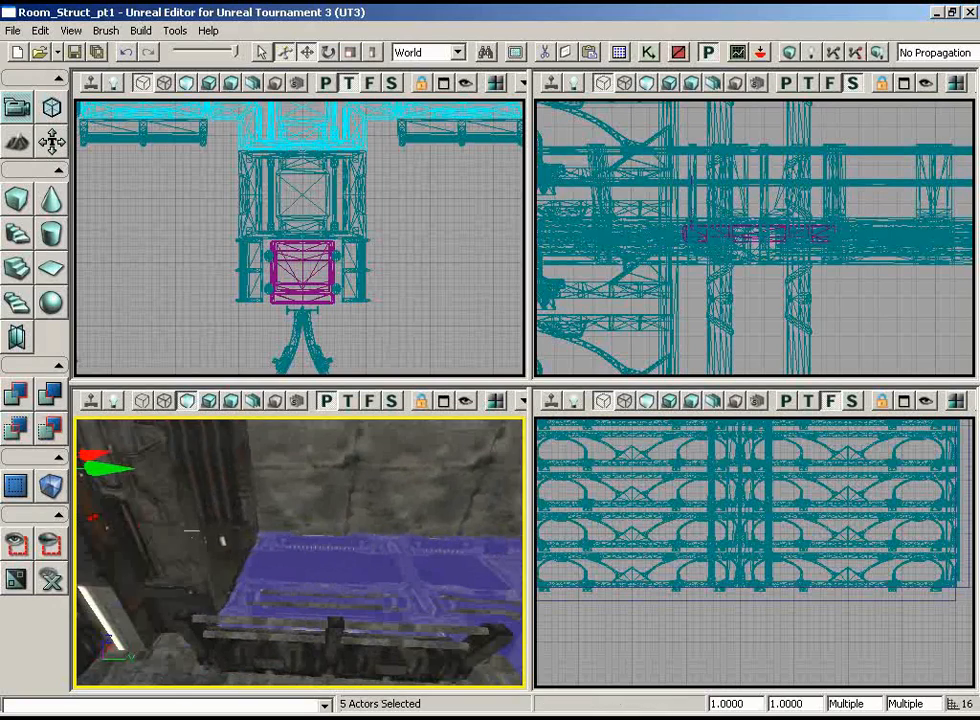
left_click(173, 547, "ctrl")
right_click_drag(484, 339, 302, 179)
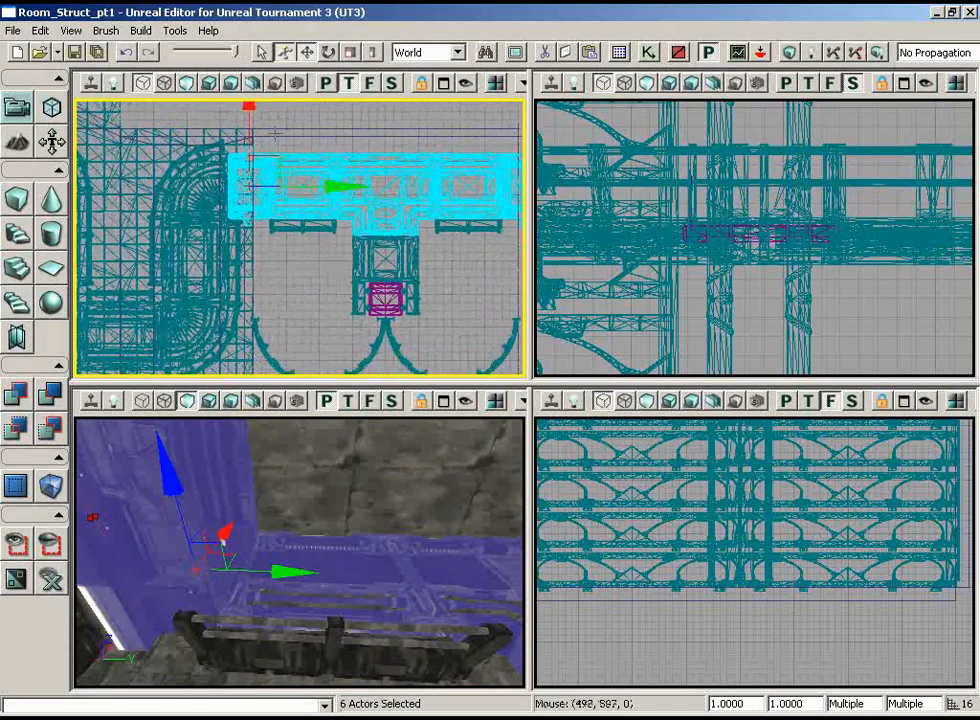
- Duplicate the selected walkway and doorway pieces outward along X, and lower the copies to the level directly below
left_click_drag(247, 151, 226, 204)
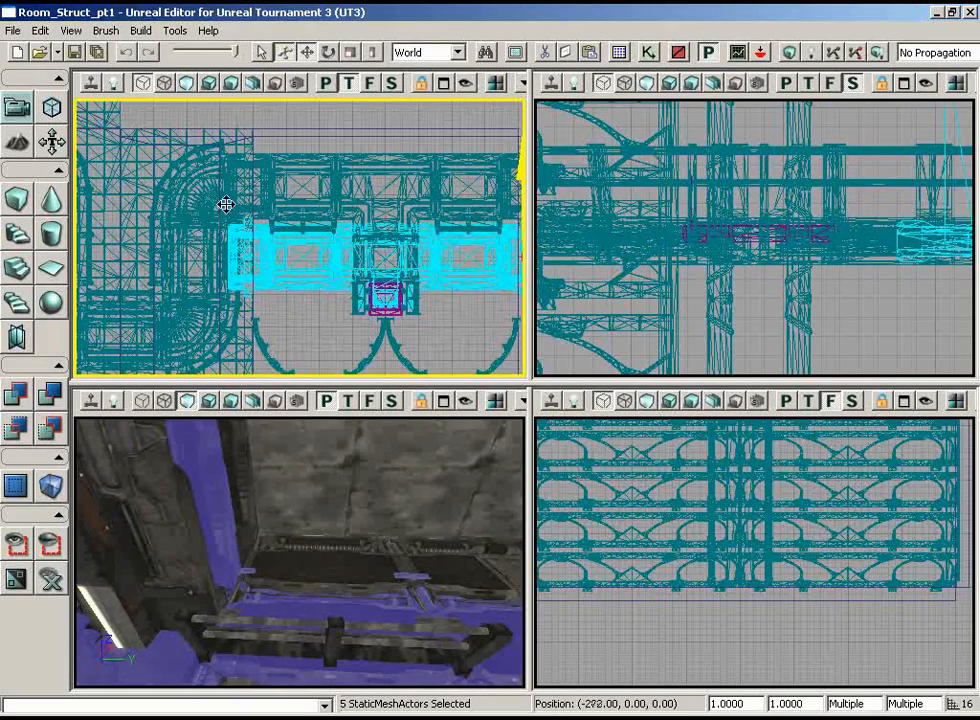
mouse_move(290, 282)
right_mouse_down()
mouse_move(319, 348)
mouse_move(297, 387)
mouse_move(519, 291)
mouse_move(271, 284)
right_mouse_up()
right_click_drag(855, 367, 849, 190)
right_click_drag(836, 332, 836, 288)
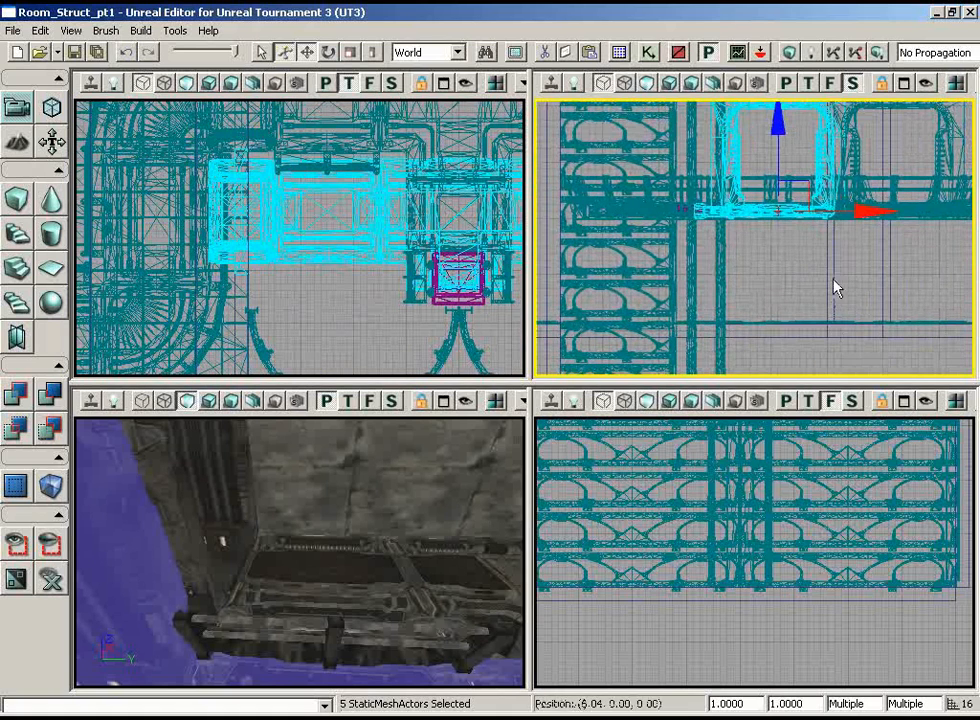
left_click_drag(771, 113, 759, 289)
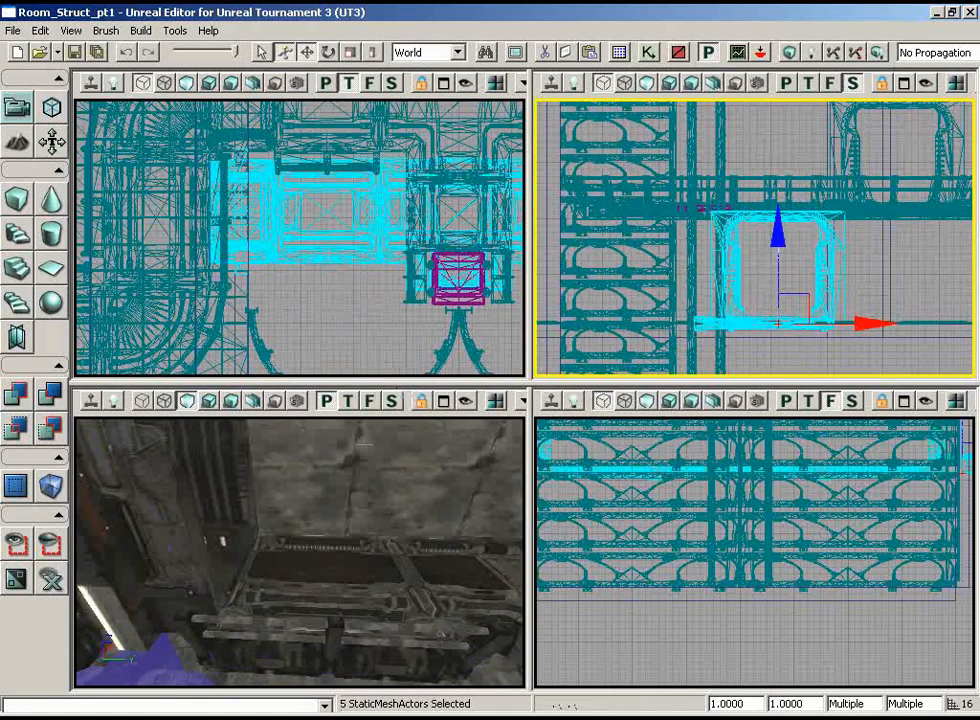
- Inspect how the copied lower walkway and its doorway frames meet the surrounding walls and lift structure
left_click_drag(140, 660, 295, 556)
mouse_move(316, 607)
left_mouse_down()
mouse_move(314, 624)
mouse_move(312, 610)
left_mouse_up()
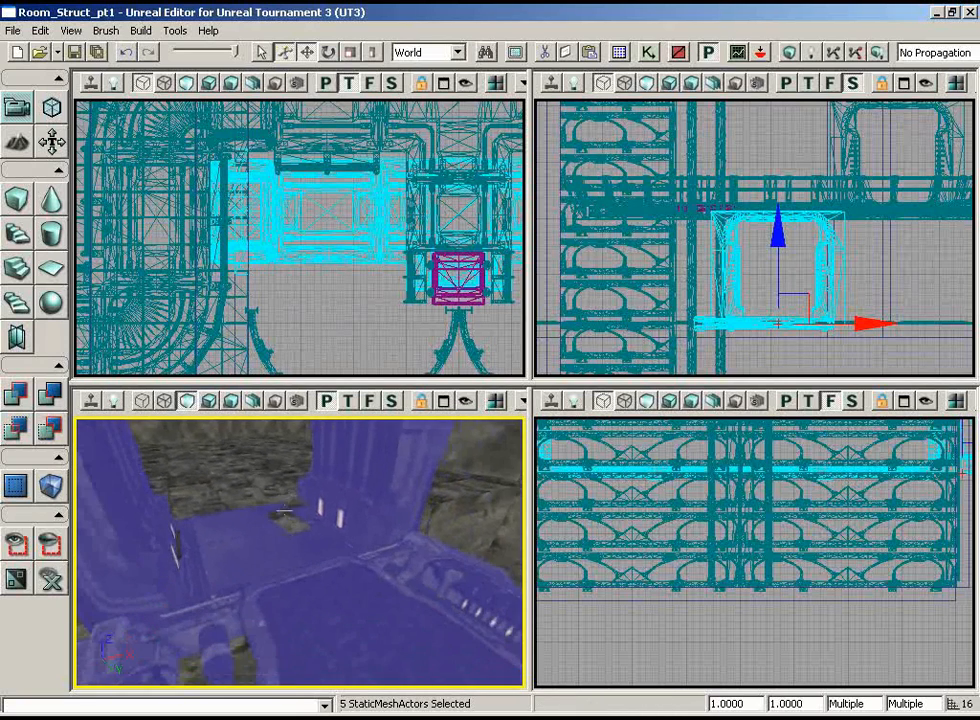
right_click_drag(251, 546, 334, 504)
left_click_drag(334, 504, 338, 540)
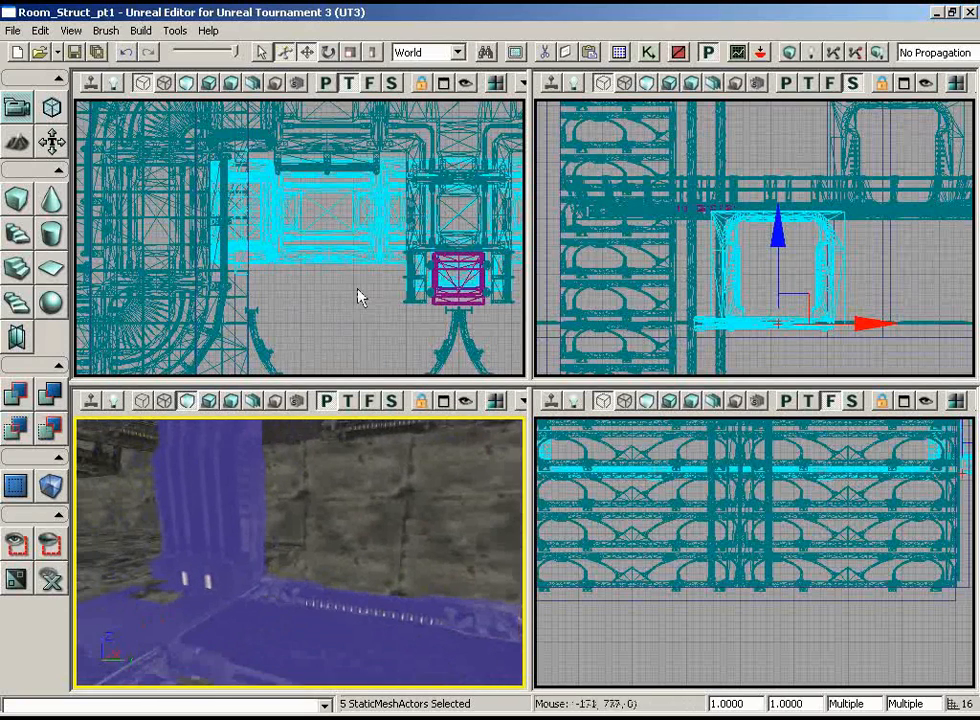
left_click_drag(341, 316, 234, 328)
left_click_drag(316, 591, 248, 550)
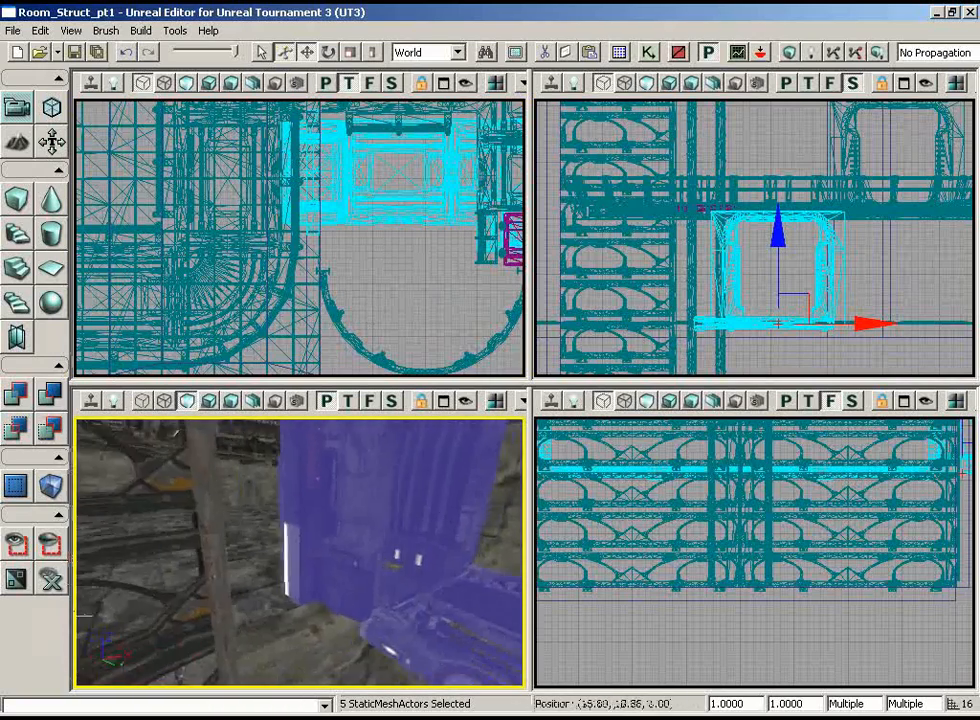
left_click_drag(394, 270, 389, 300)
scroll(383, 241, "down", 3)
left_click_drag(383, 241, 522, 180)
scroll(490, 252, "up", 2)
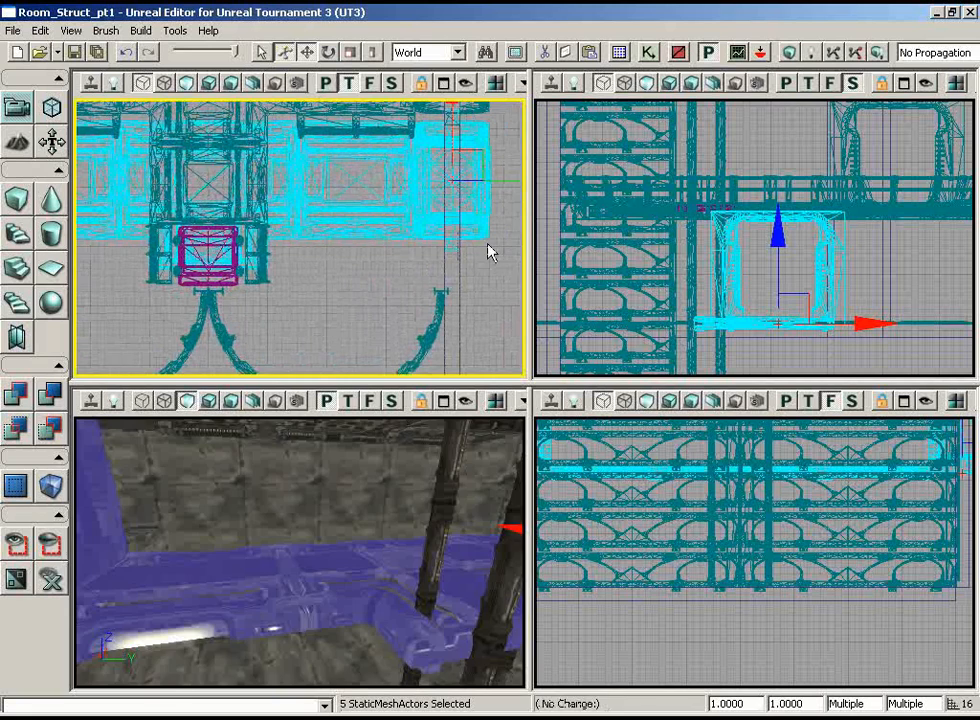
- Delete the lower walkway's straight floor section beside the first doorway frame
key("f")
left_click_drag(527, 484, 343, 587)
left_click(304, 631)
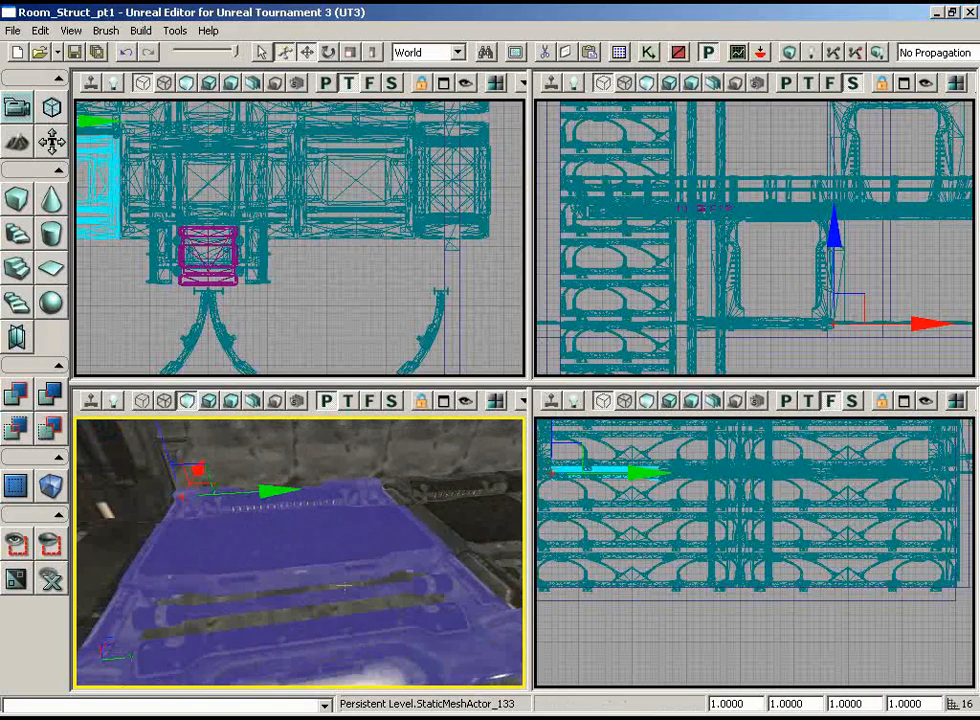
key("Delete")
- Examine the upper walkway's T-junction and straight floor sections around the lift
left_click(468, 518)
left_click_drag(352, 335, 337, 264)
right_click_drag(432, 462, 302, 503)
left_click(302, 503)
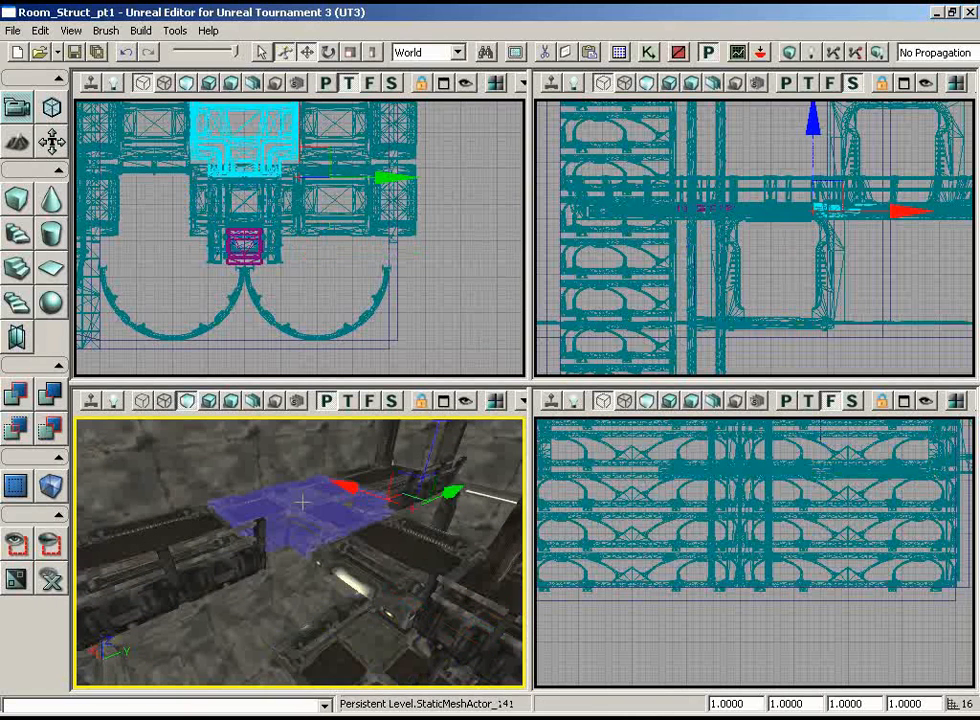
right_click_drag(360, 535, 284, 503)
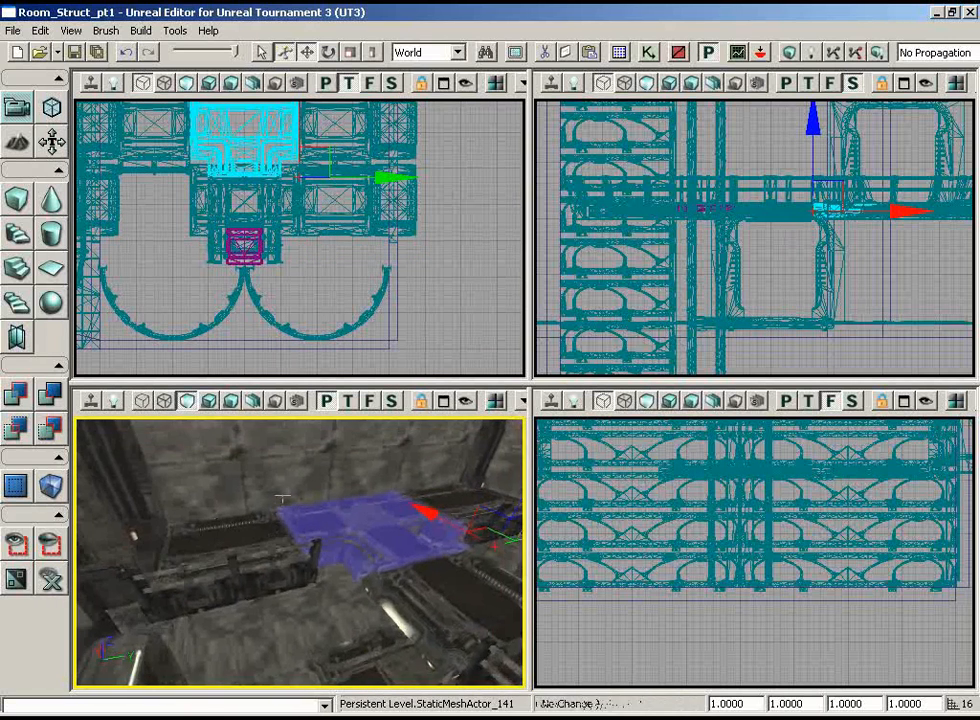
left_click_drag(284, 503, 333, 533)
left_click(258, 534)
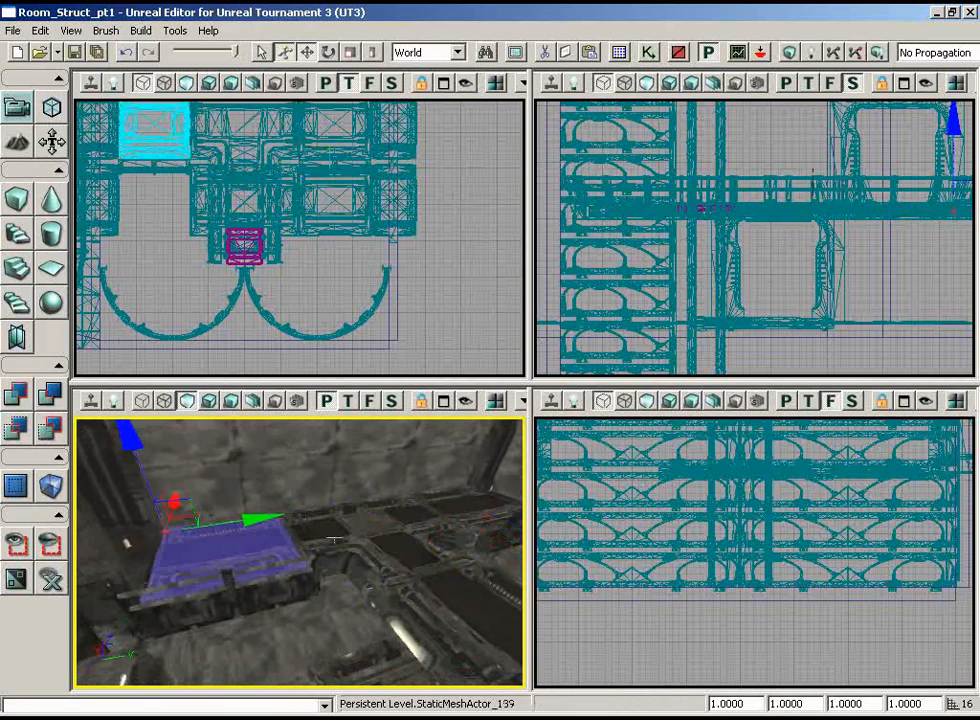
left_click(476, 511, "ctrl")
left_click(386, 530)
left_click_drag(386, 530, 305, 700)
- Move the lower T-junction section along Y into the gap beside the first doorway frame
left_click(340, 537)
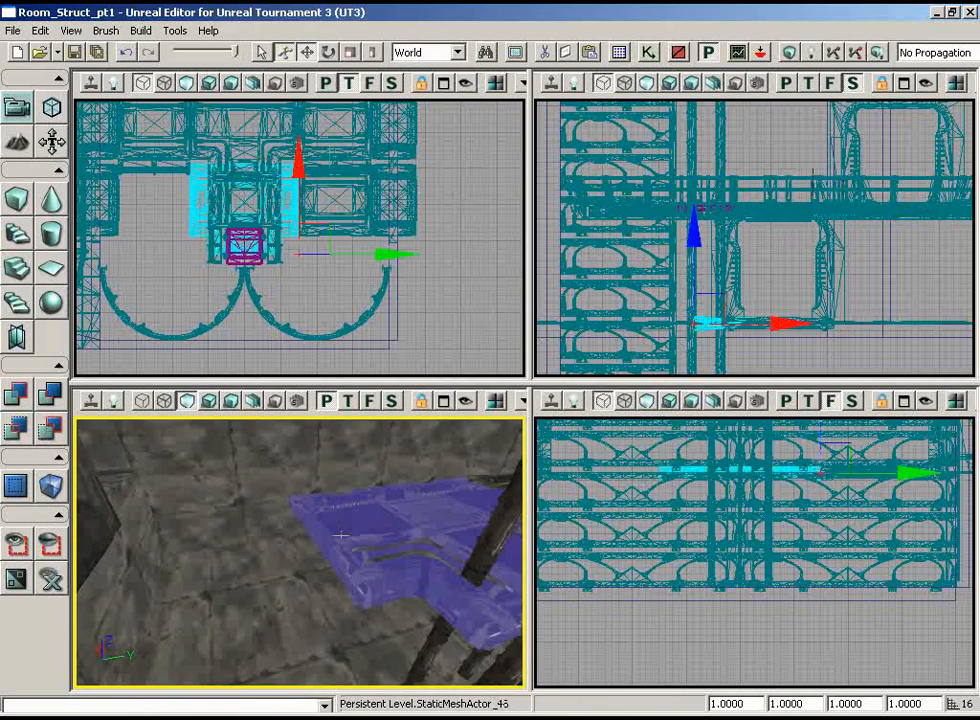
left_click_drag(370, 292, 267, 280)
scroll(249, 280, "up", 3)
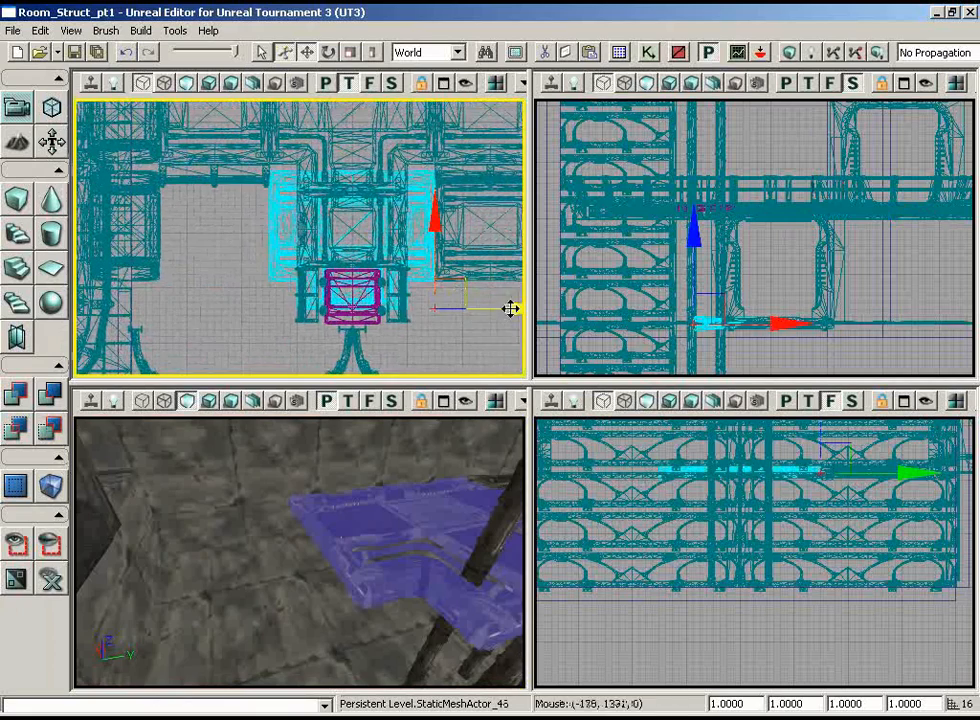
left_click_drag(512, 308, 372, 309)
left_click_drag(140, 540, 248, 525)
- Move the lower level's remaining straight floor section along Y to the middle, next to the T-junction
left_click_drag(476, 292, 525, 362)
scroll(525, 362, "up", 1)
left_click(472, 228)
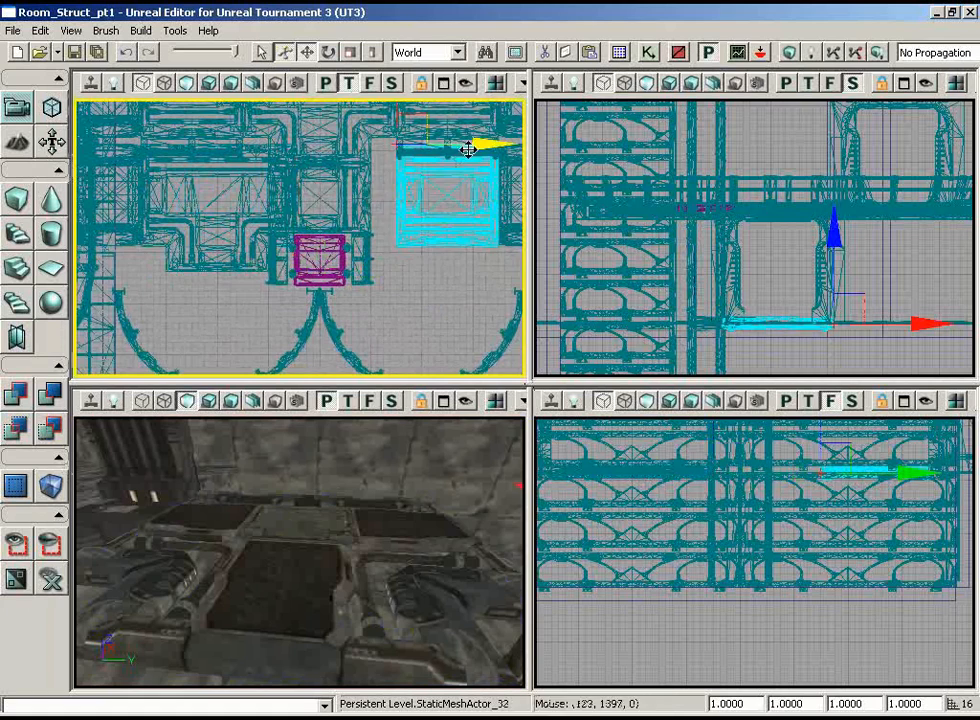
left_click_drag(468, 149, 329, 148)
- Duplicate the lower T-junction section along Y to the opposite end, against the other doorway frame
left_click(229, 273)
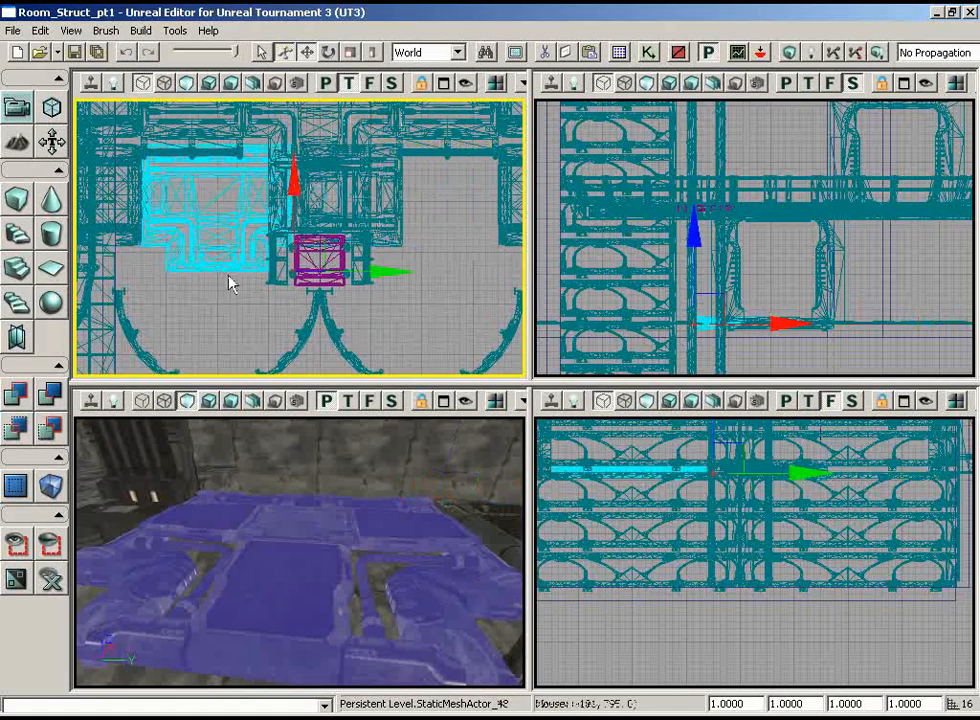
left_click_drag(342, 284, 421, 289)
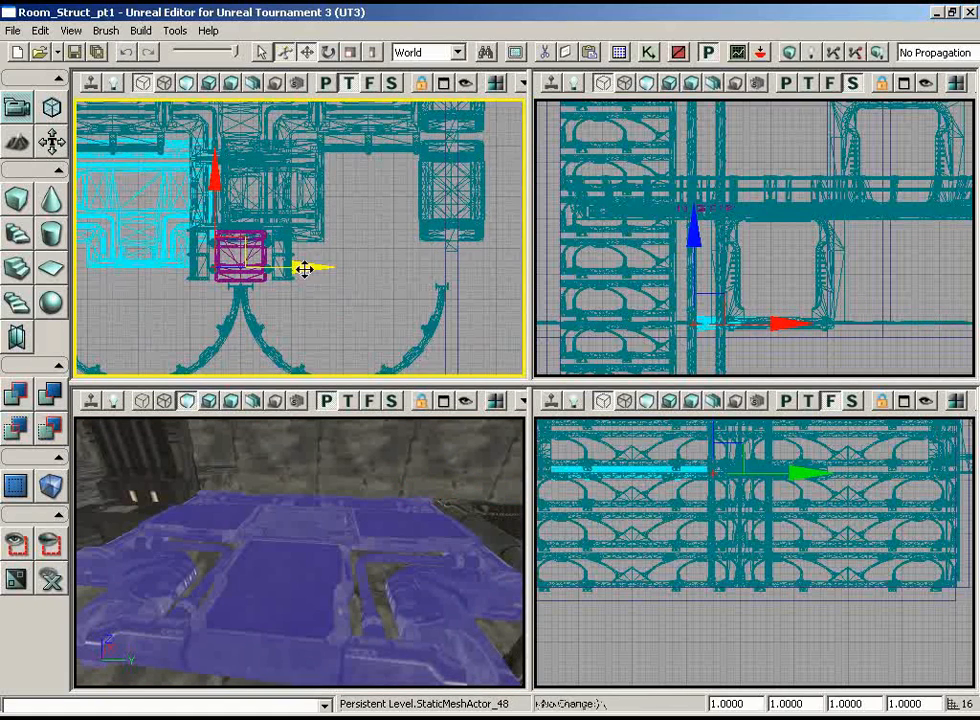
left_click_drag(304, 269, 523, 247)
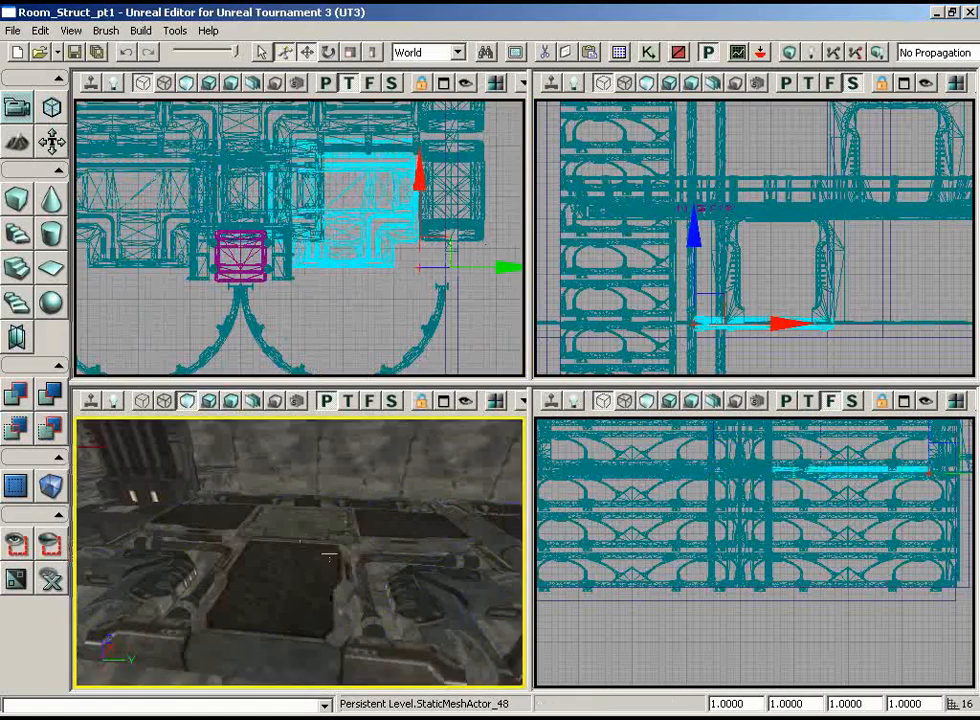
- Select both lower T-junctions and the straight section between them, and hide all unselected actors
left_click_drag(329, 556, 305, 416)
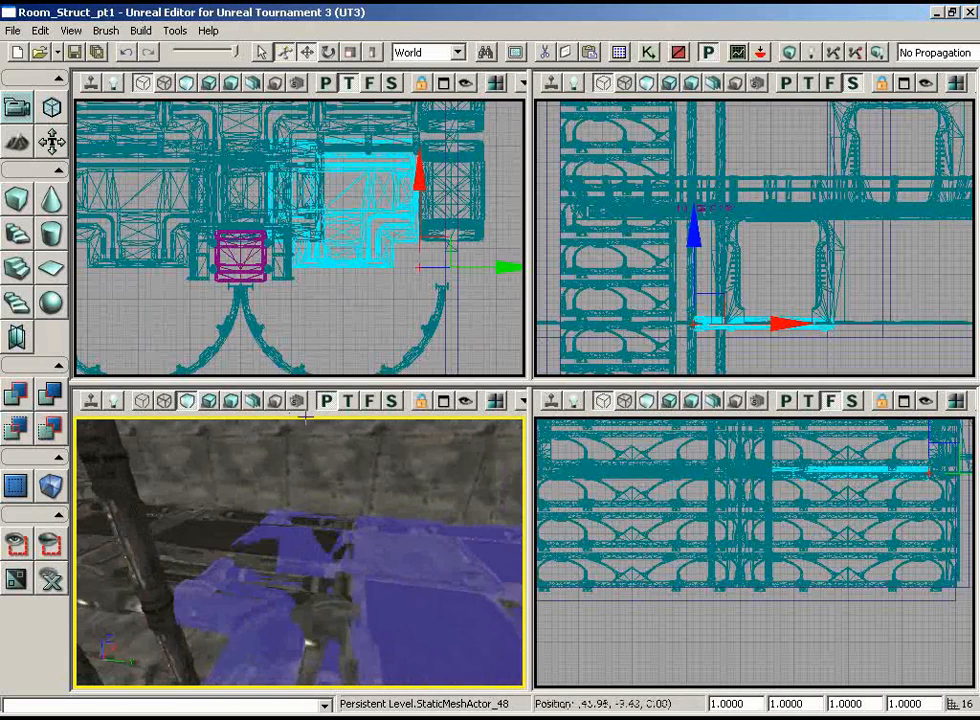
left_click_drag(300, 578, 199, 502)
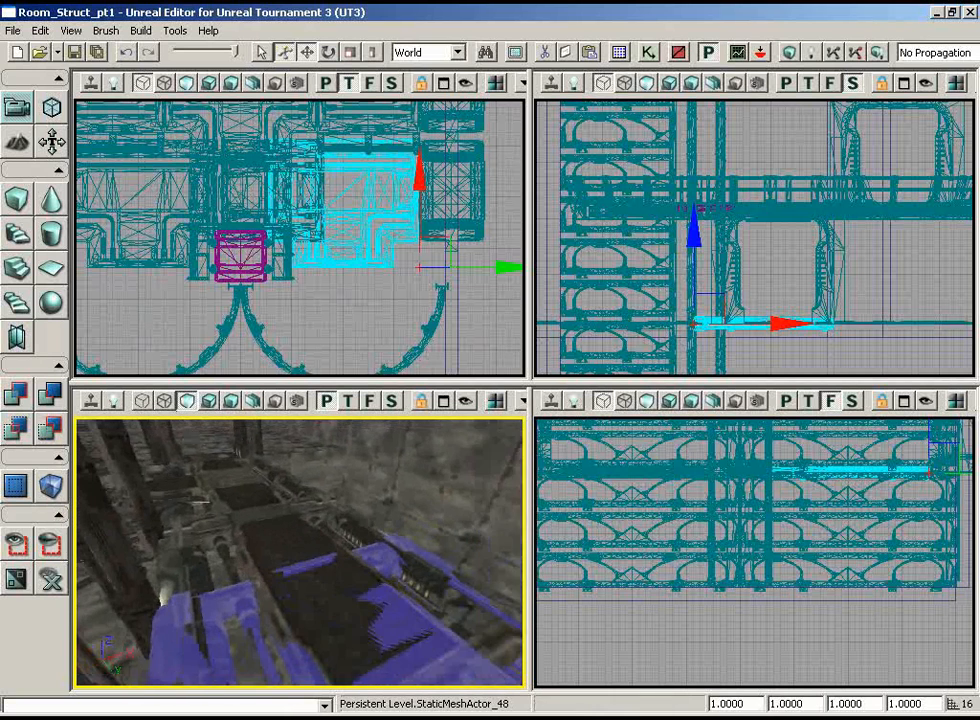
left_click(315, 547, "ctrl")
left_click(258, 507, "ctrl")
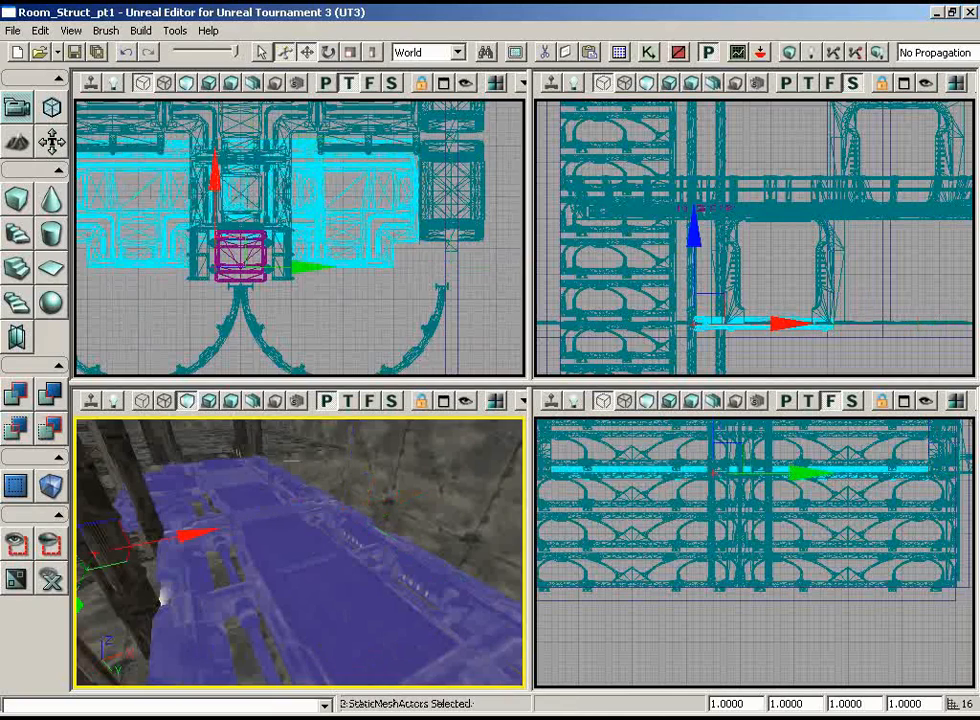
left_click_drag(340, 310, 258, 325)
scroll(283, 284, "up", 2)
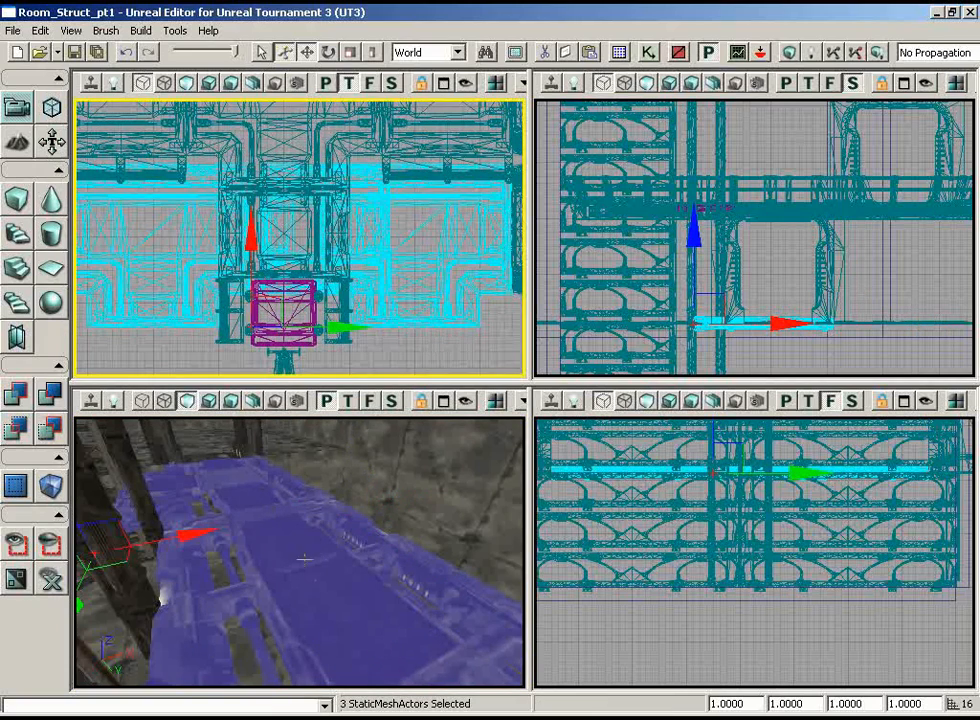
left_click(22, 554)
- Move the straight section clear of the T-junctions along X and measure the gap between them
left_click_drag(320, 545, 407, 583)
left_click(293, 285)
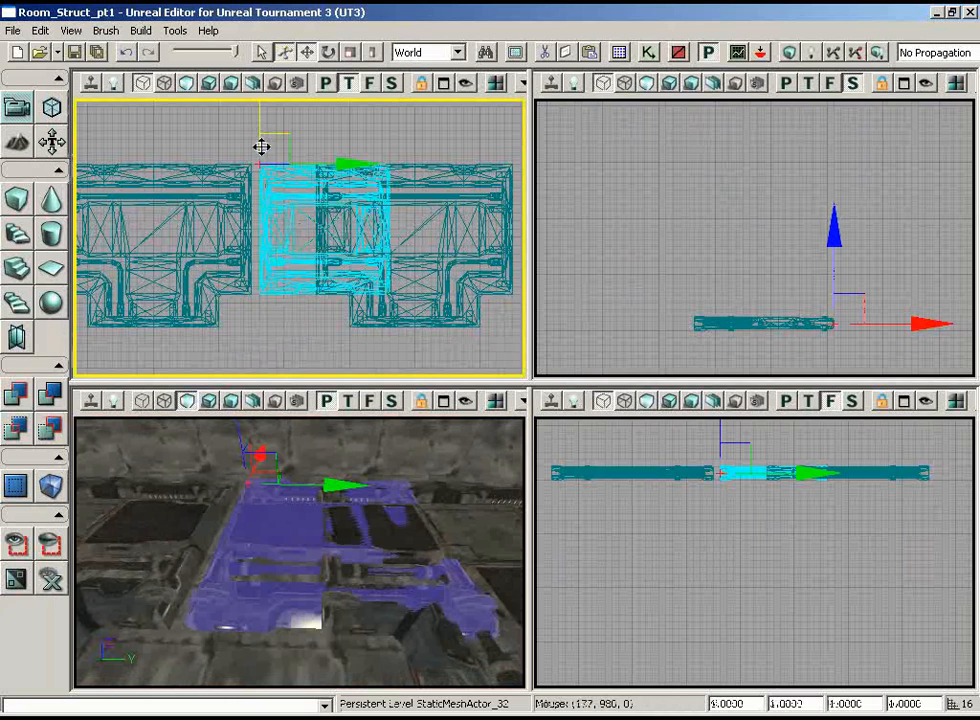
left_click_drag(261, 147, 247, 376)
scroll(290, 108, "down", 2)
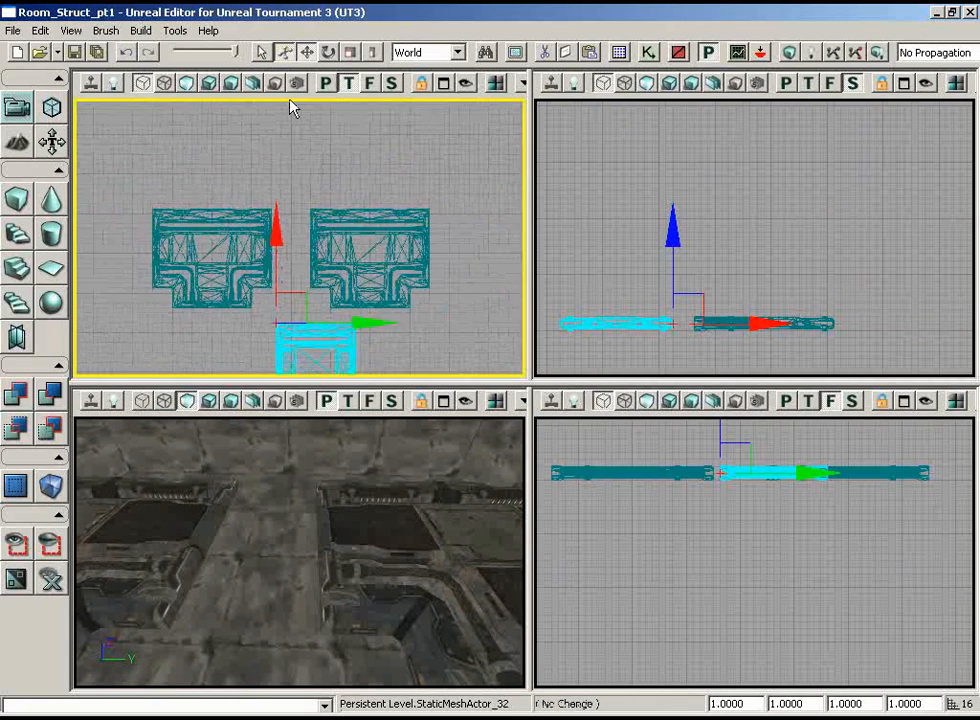
scroll(199, 162, "up", 1)
mouse_move(293, 108)
left_mouse_down()
mouse_move(199, 162)
mouse_move(295, 133)
left_mouse_up()
scroll(295, 133, "up", 5)
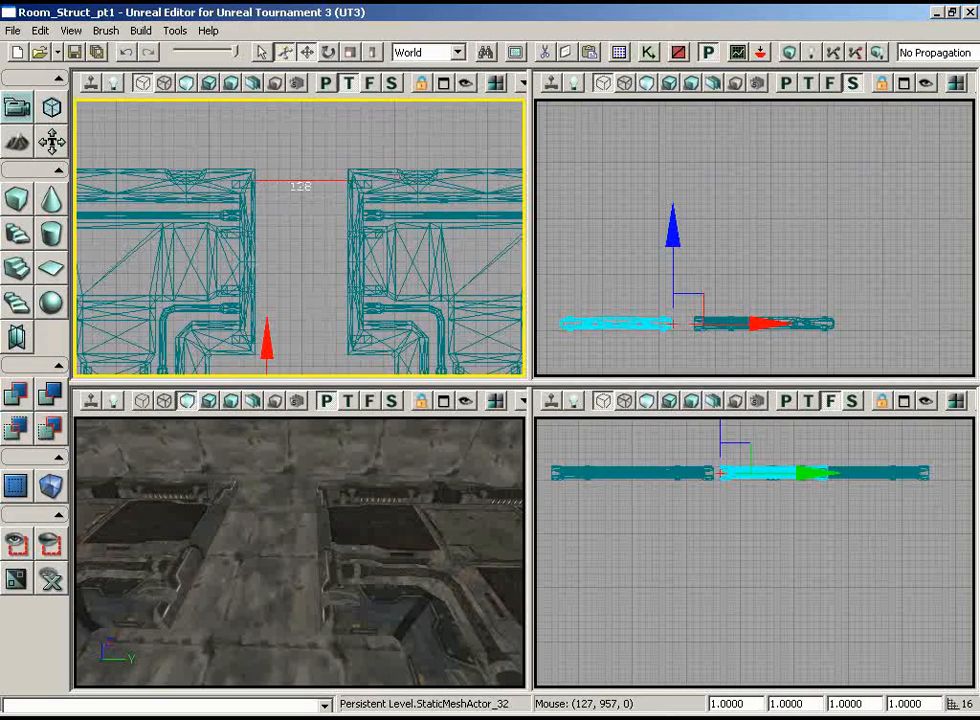
- Set the straight floor section's Y scale to 0.5
scroll(300, 317, "down", 5)
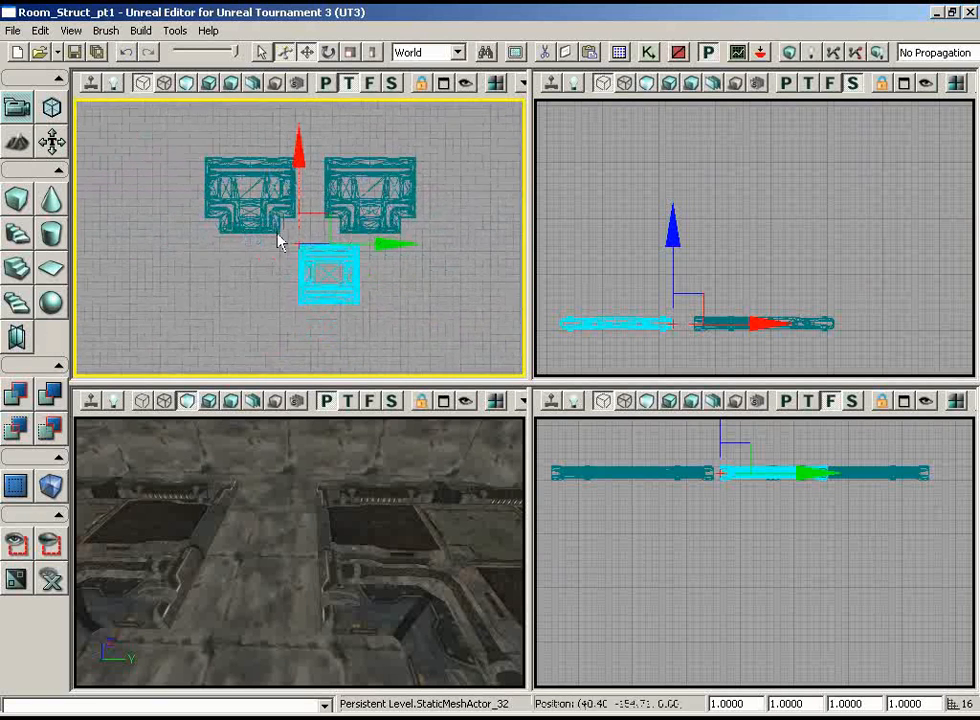
scroll(269, 291, "up", 3)
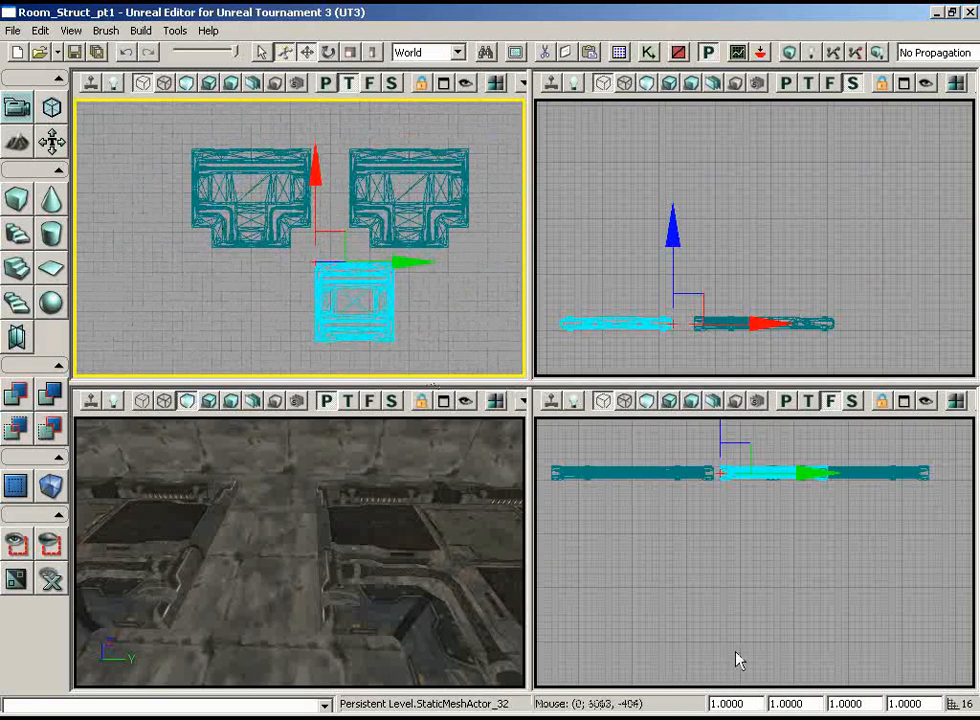
double_click(862, 703)
type(".")
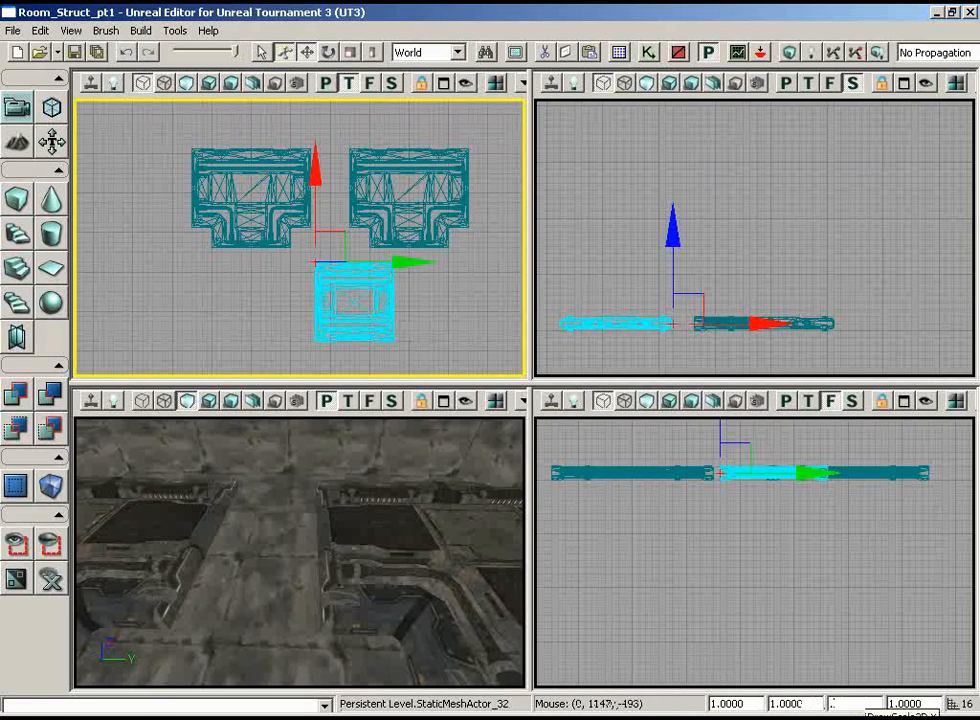
type("5")
key("Return")
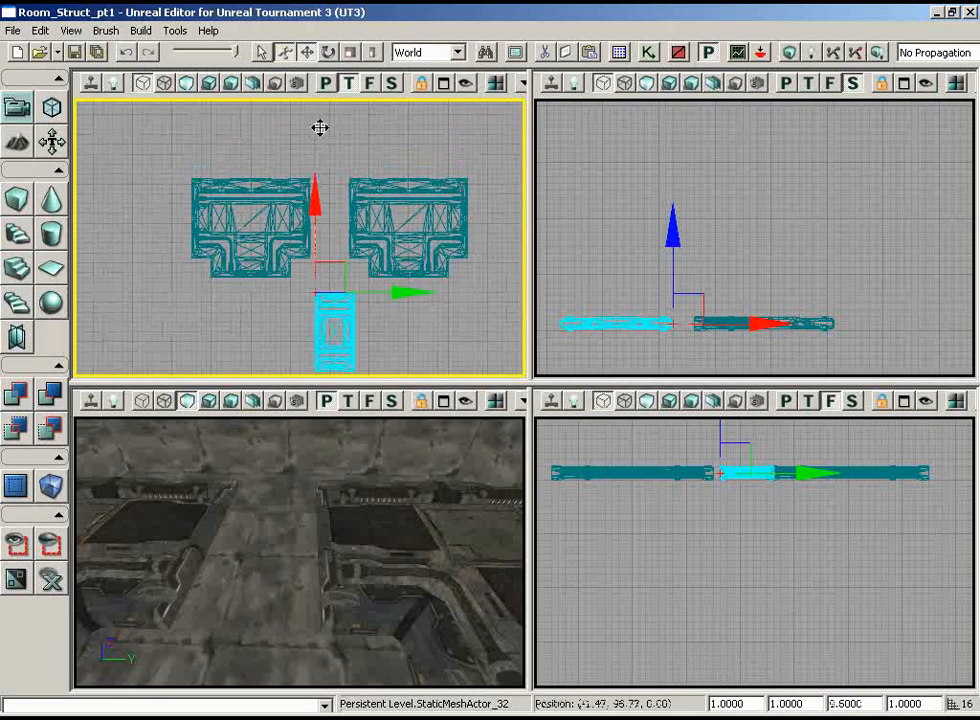
- Fit the narrowed straight section into the gap between the two T-junctions, and unhide all actors
left_click_drag(319, 197, 316, 100)
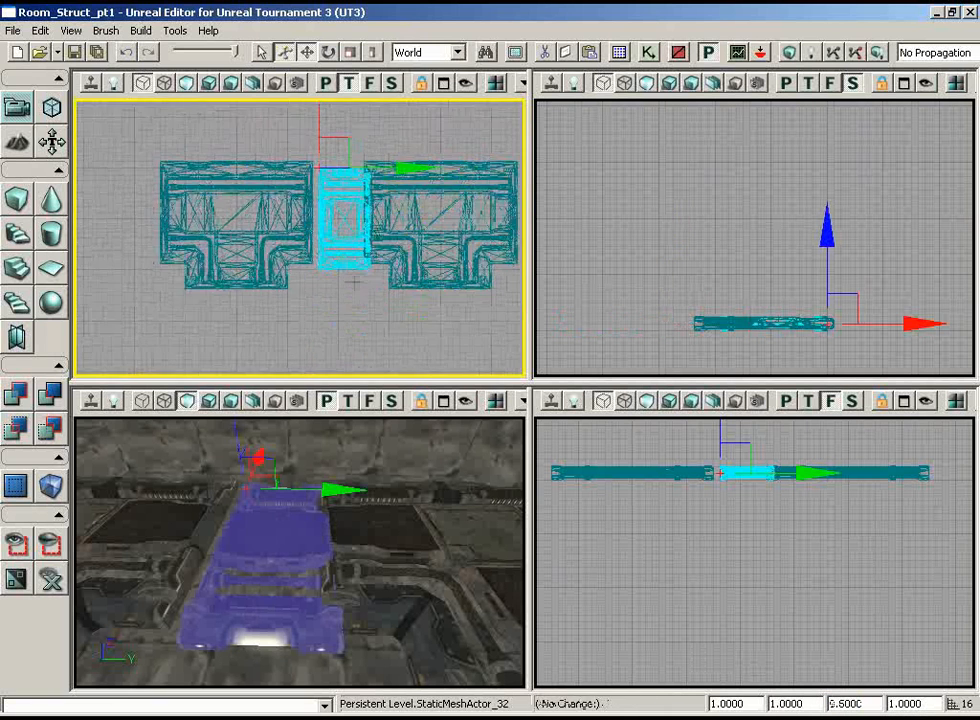
scroll(293, 186, "up", 4)
left_click_drag(284, 167, 258, 131)
right_click_drag(266, 583, 205, 545)
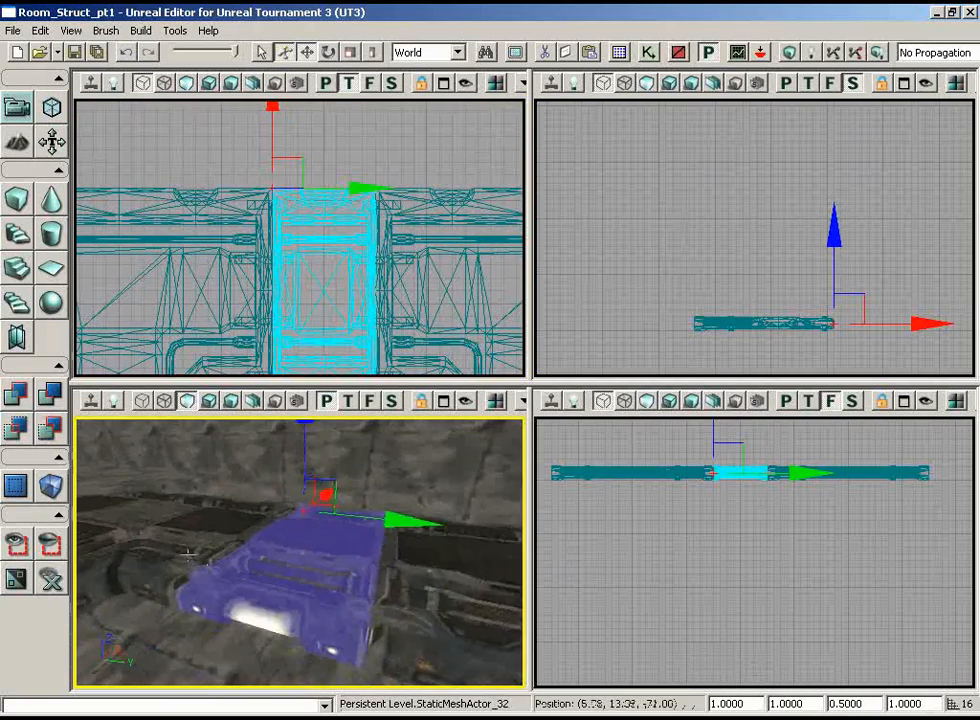
left_click_drag(205, 545, 128, 515)
left_click(52, 582)
right_click_drag(128, 608, 240, 648)
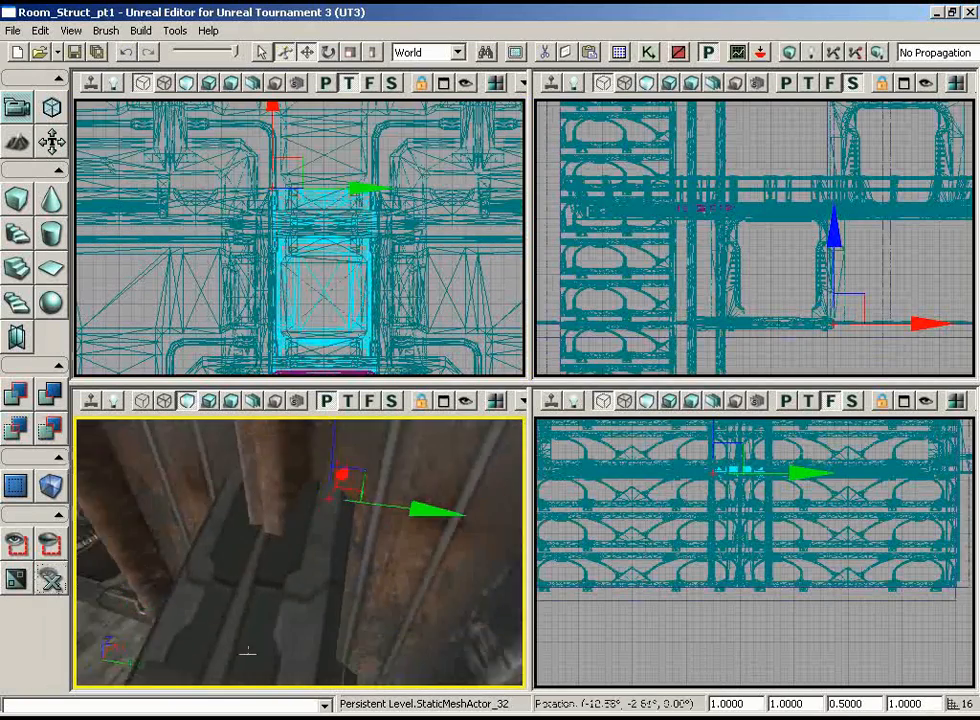
- Select the upper walkway's central floor section directly above the lower walkway as the alignment reference
left_click_drag(240, 648, 195, 630)
right_click_drag(195, 630, 178, 600)
left_click_drag(178, 600, 160, 626)
left_click_drag(305, 565, 215, 476)
left_click_drag(430, 290, 441, 317)
scroll(441, 317, "down", 4)
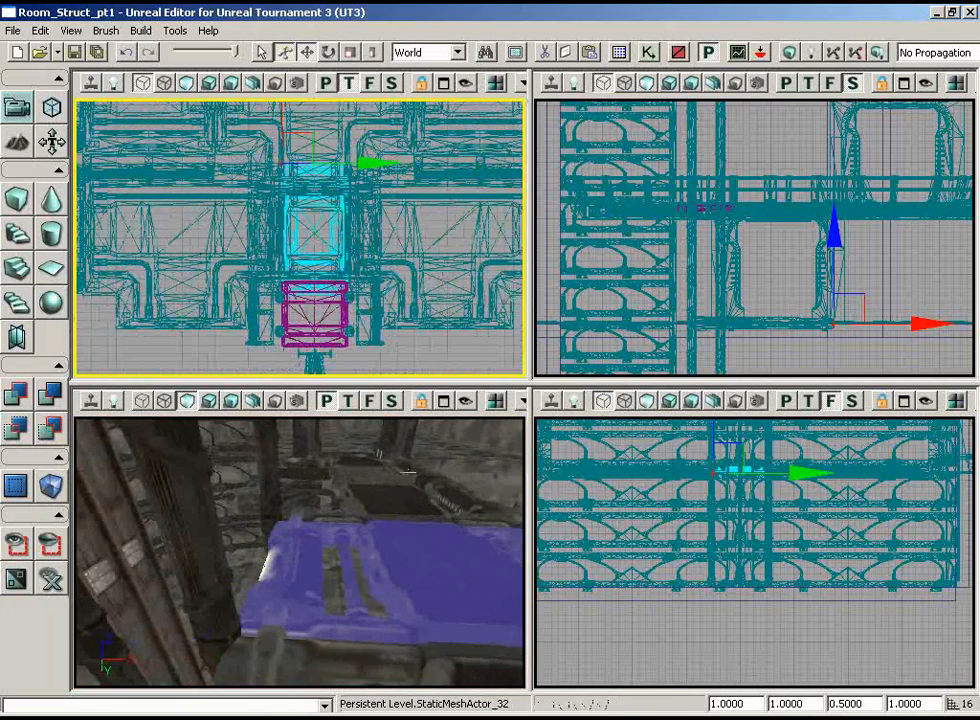
left_click_drag(408, 471, 320, 400)
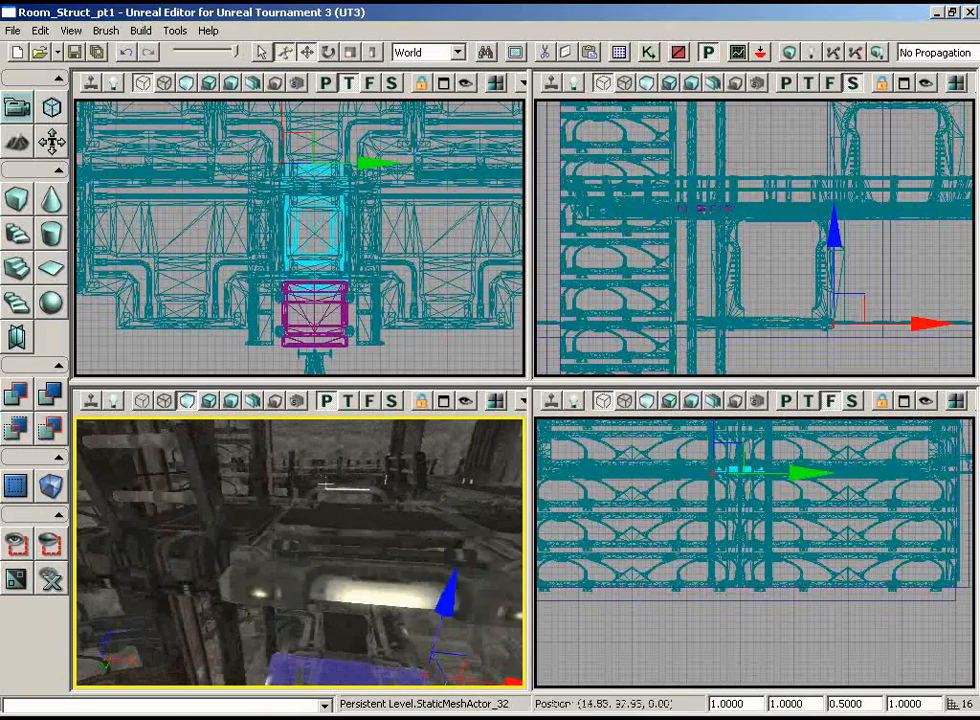
left_click(341, 537)
scroll(419, 344, "up", 5)
left_click_drag(419, 344, 327, 384)
right_click_drag(355, 536, 355, 565)
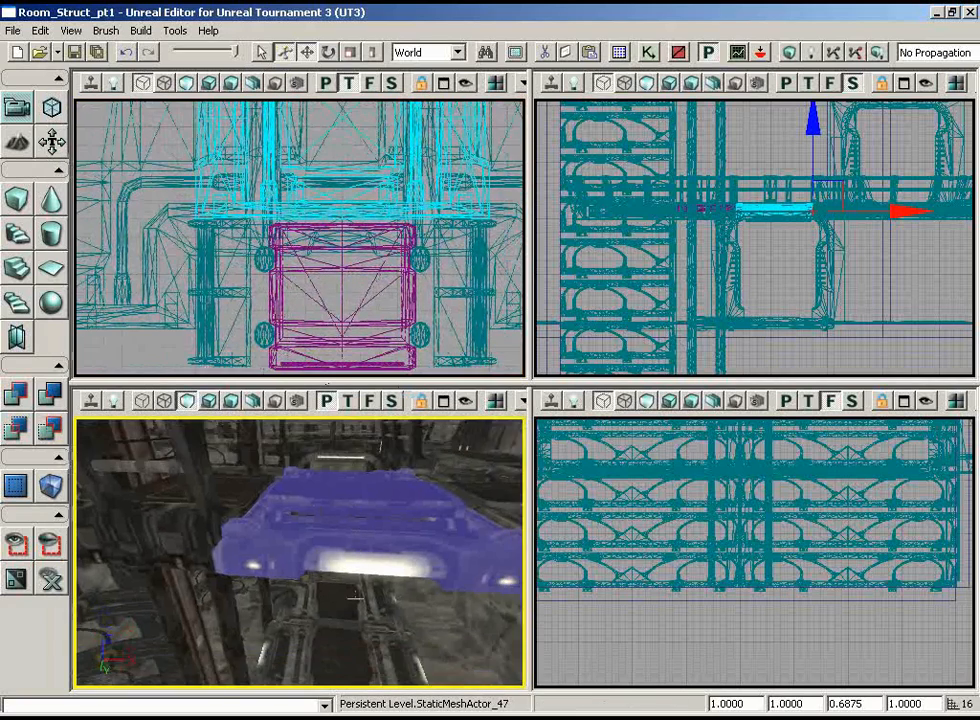
left_click_drag(355, 565, 355, 607)
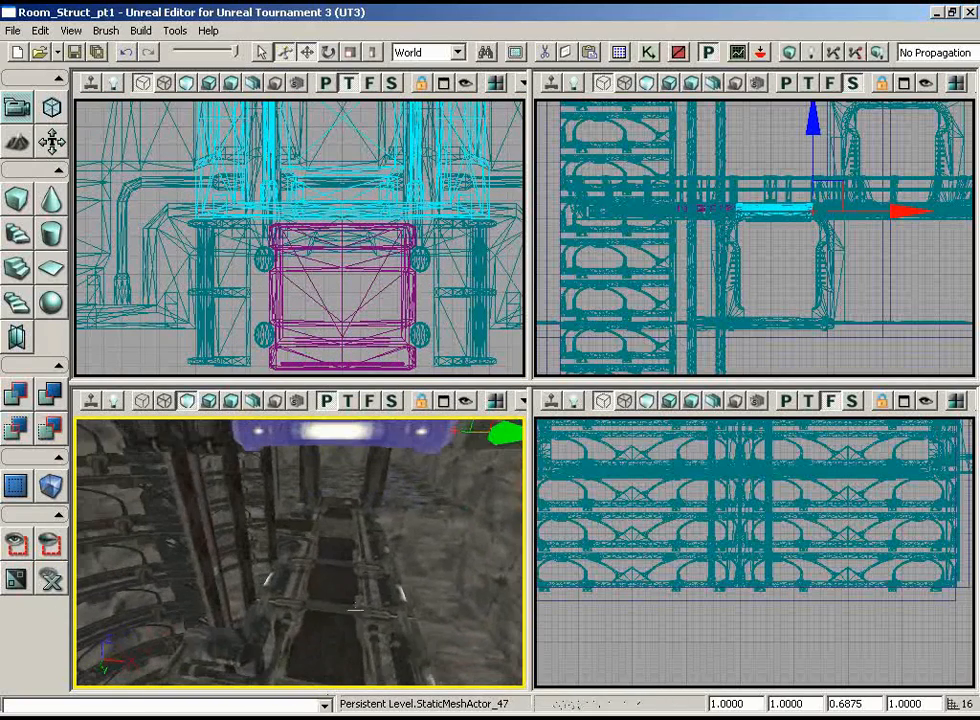
- Add the lower walkway's floor sections and the doorway frames at both ends to the selection, and hide all unselected actors
left_click(336, 588, "ctrl")
left_click(333, 637, "ctrl")
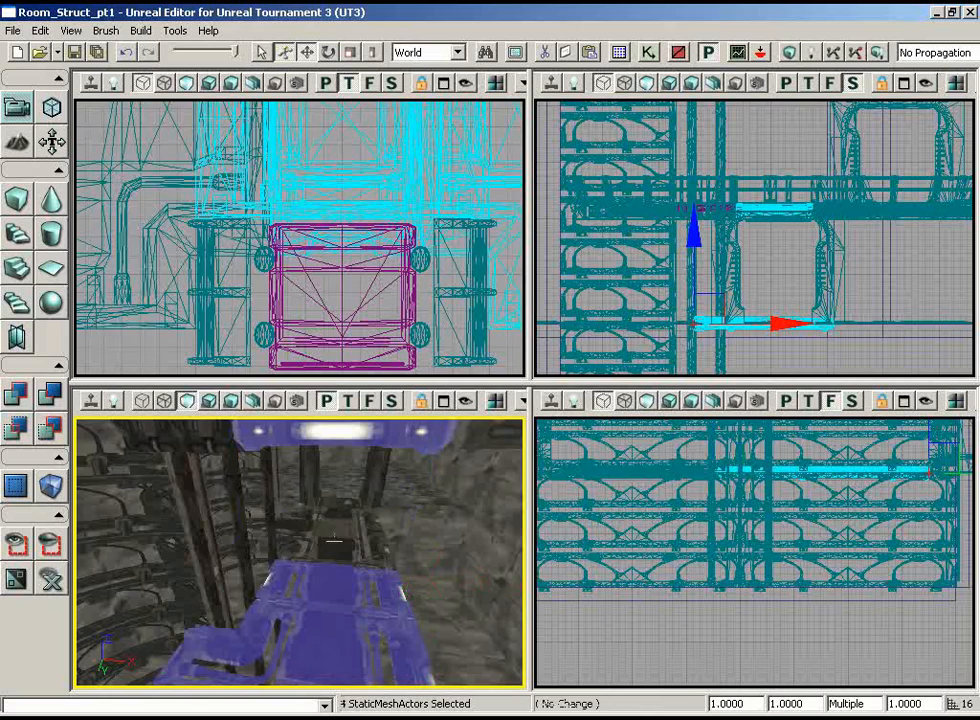
left_click(334, 541, "ctrl")
left_click(378, 494, "ctrl")
right_click_drag(378, 534, 75, 537)
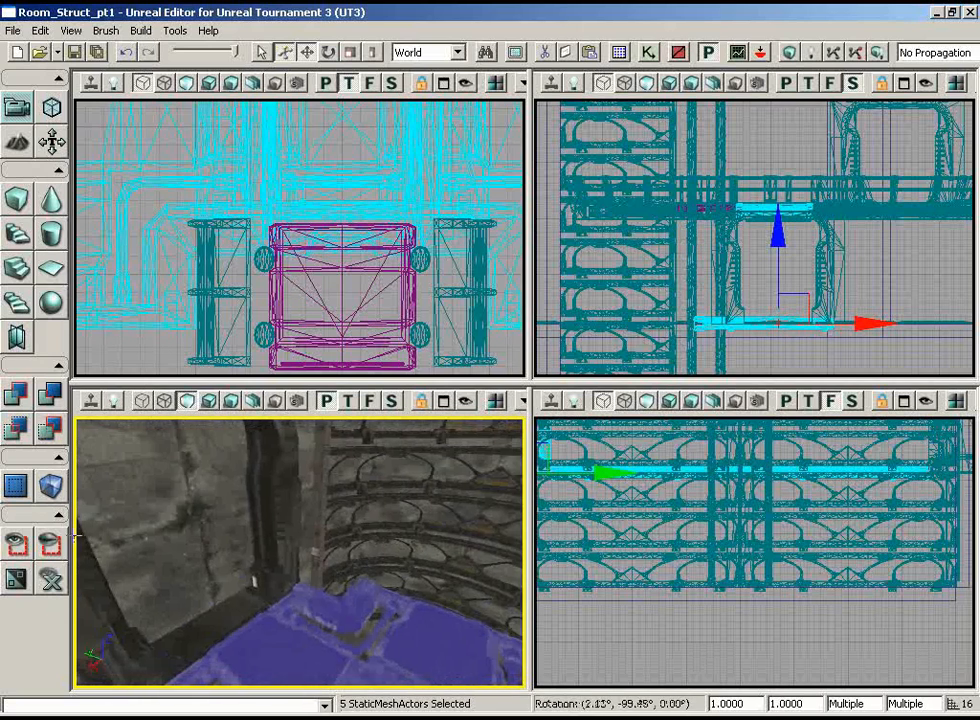
left_click(272, 507, "ctrl")
right_click_drag(272, 507, 322, 566)
left_click(15, 548)
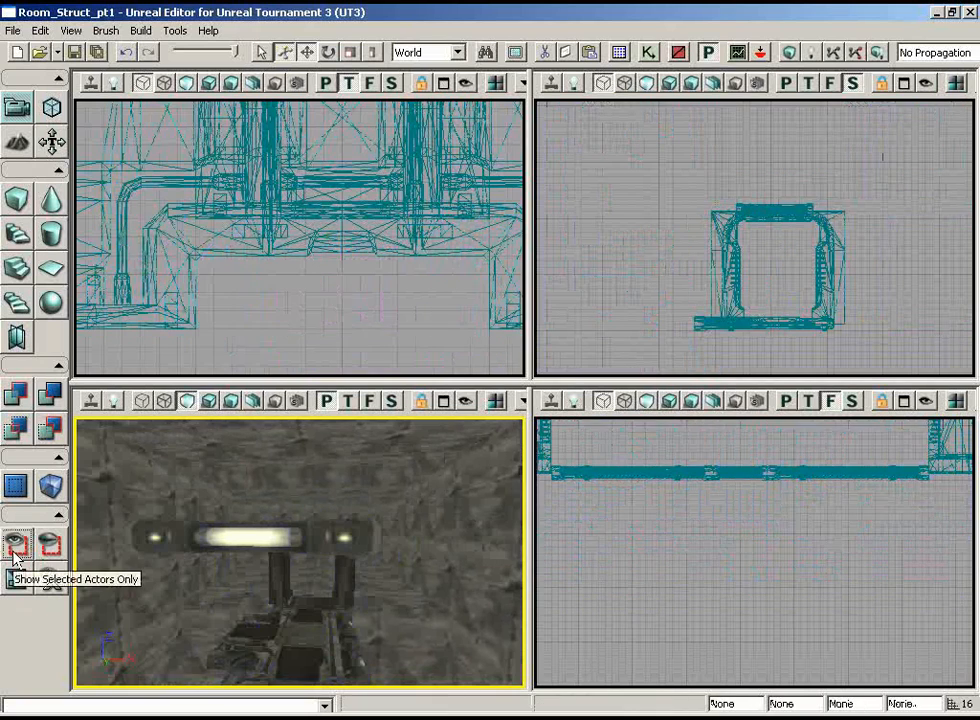
- Select all the visible actors except the upper central floor section, leaving only the lower walkway pieces and doorway frames selected
right_click_drag(366, 522, 325, 548)
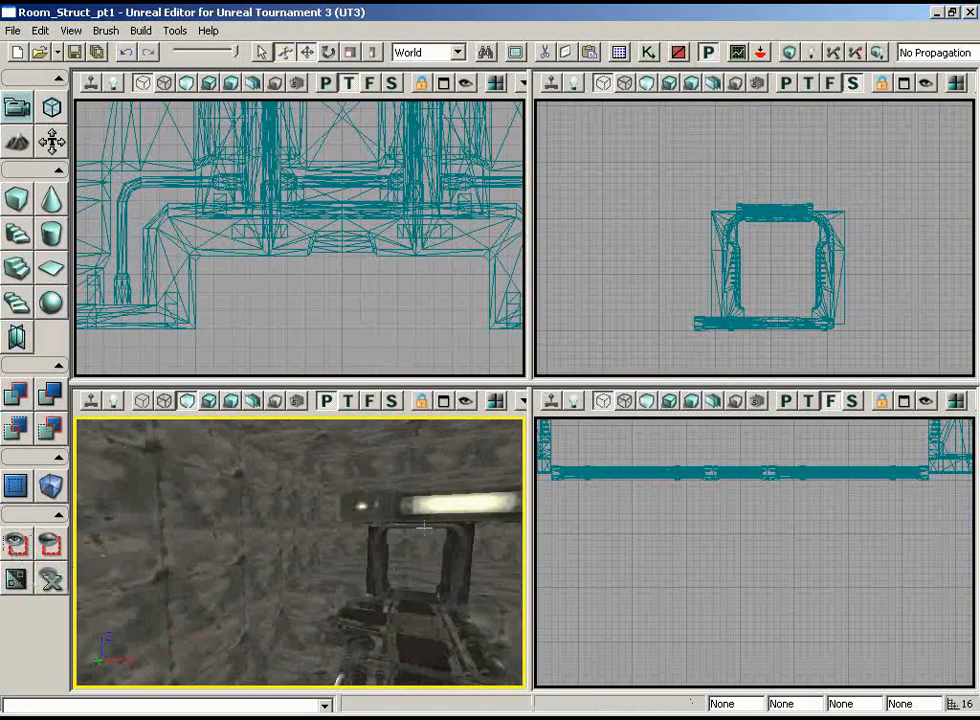
left_click(418, 516)
right_click_drag(344, 346, 317, 270)
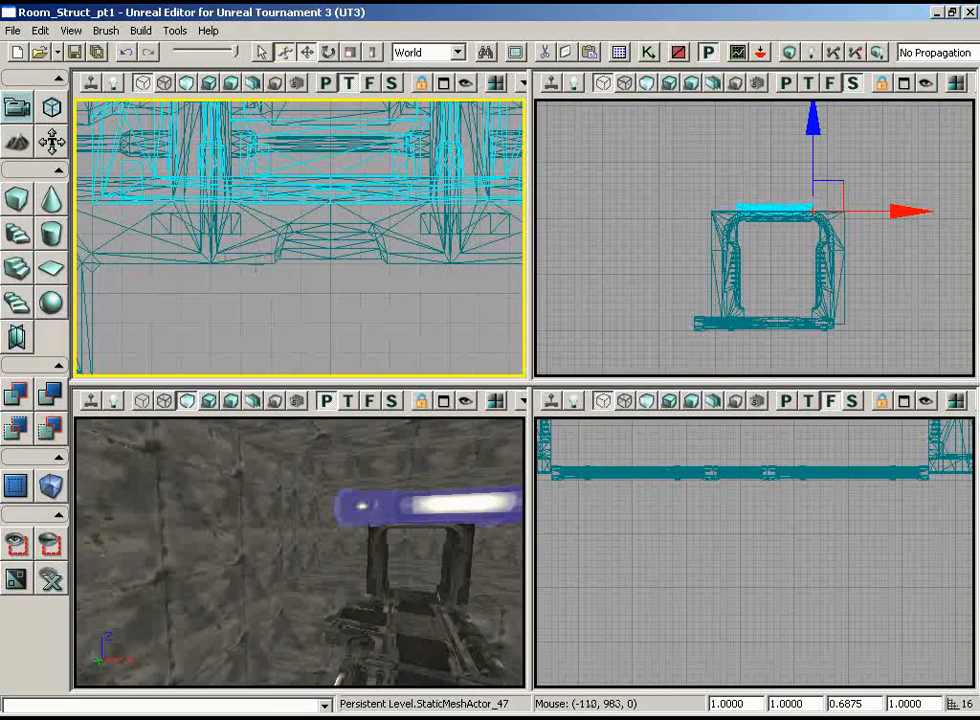
right_click_drag(324, 300, 314, 118)
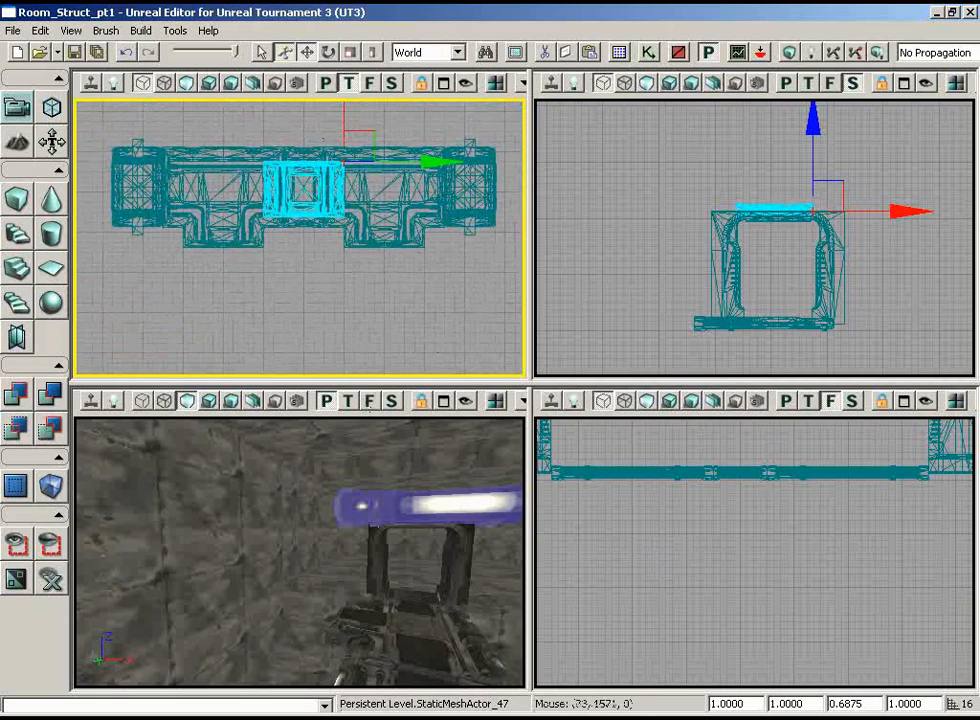
left_click_drag(490, 128, 76, 350, "ctrl+alt")
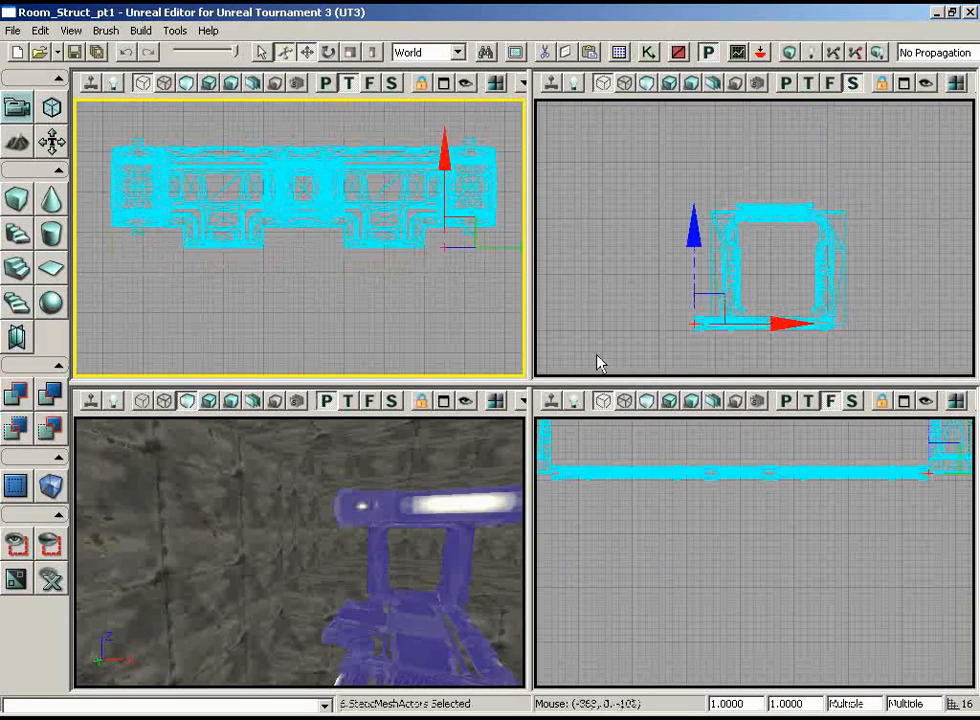
right_click_drag(385, 540, 524, 506)
left_click(385, 538, "ctrl")
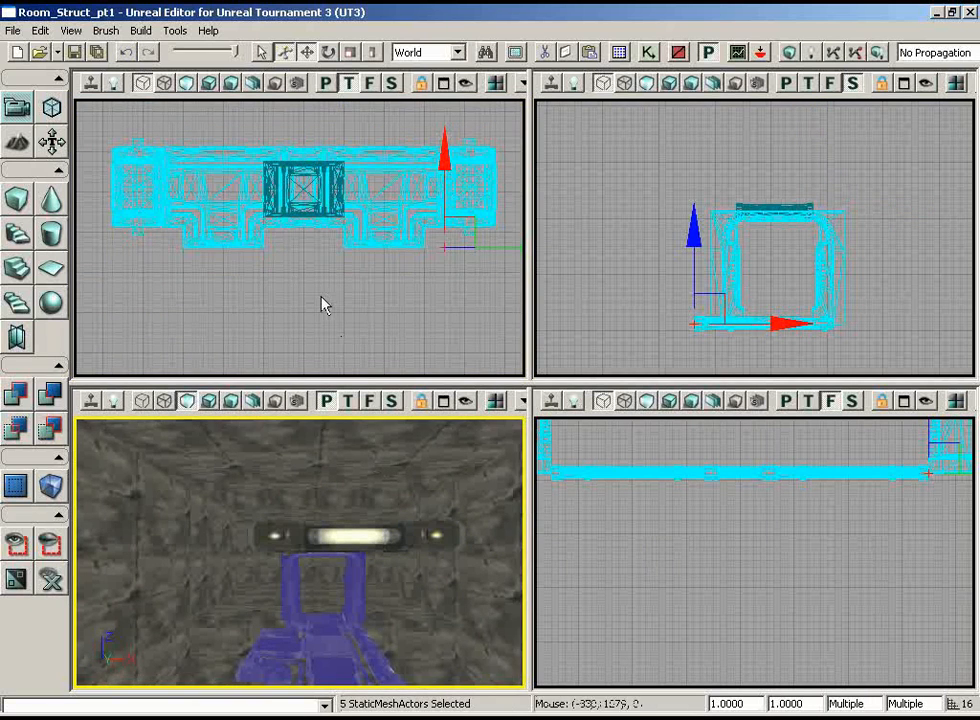
- Move the lower walkway assembly along X to line up its front edge with the upper floor section, and unhide all actors
scroll(315, 312, "up", 3)
left_click_drag(302, 324, 458, 315)
left_click_drag(303, 240, 356, 238)
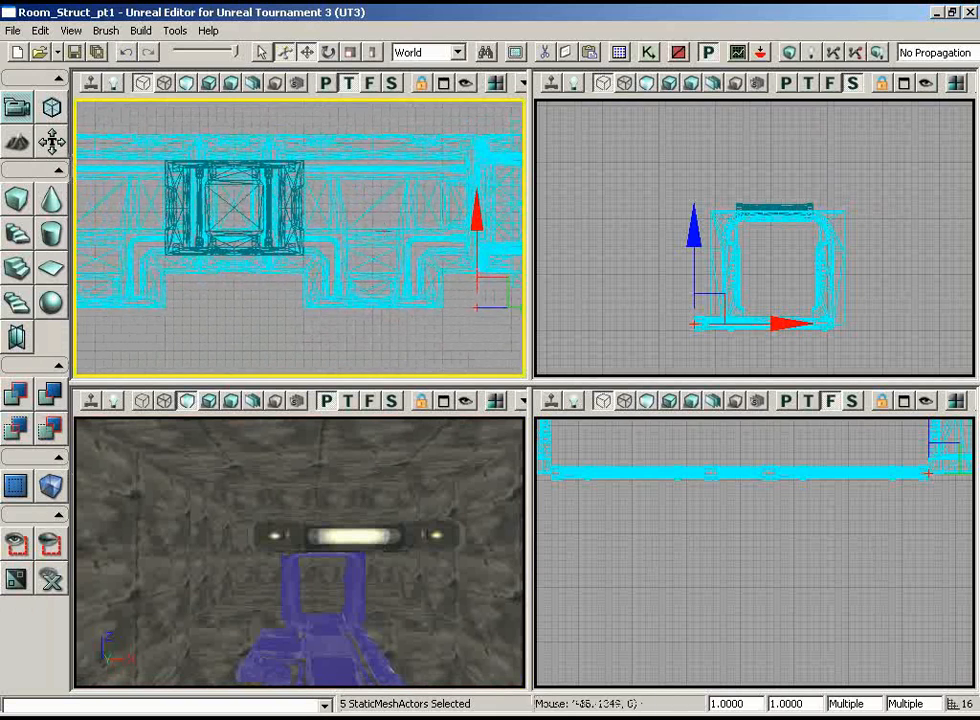
left_click_drag(478, 205, 478, 192)
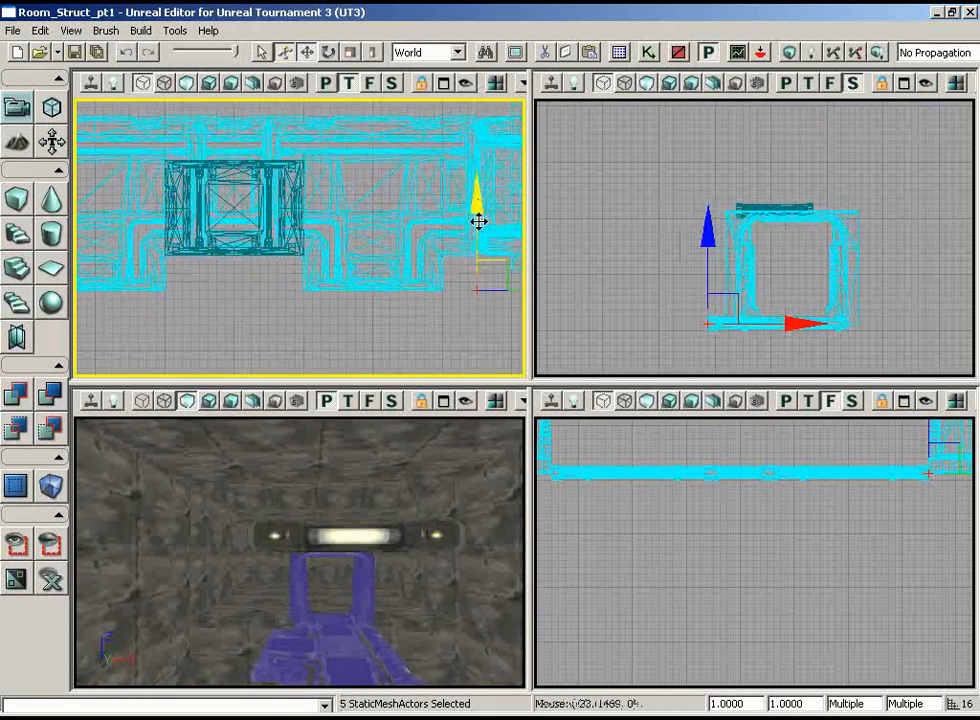
scroll(250, 281, "up", 3)
left_click_drag(250, 281, 75, 378)
scroll(75, 379, "up", 3)
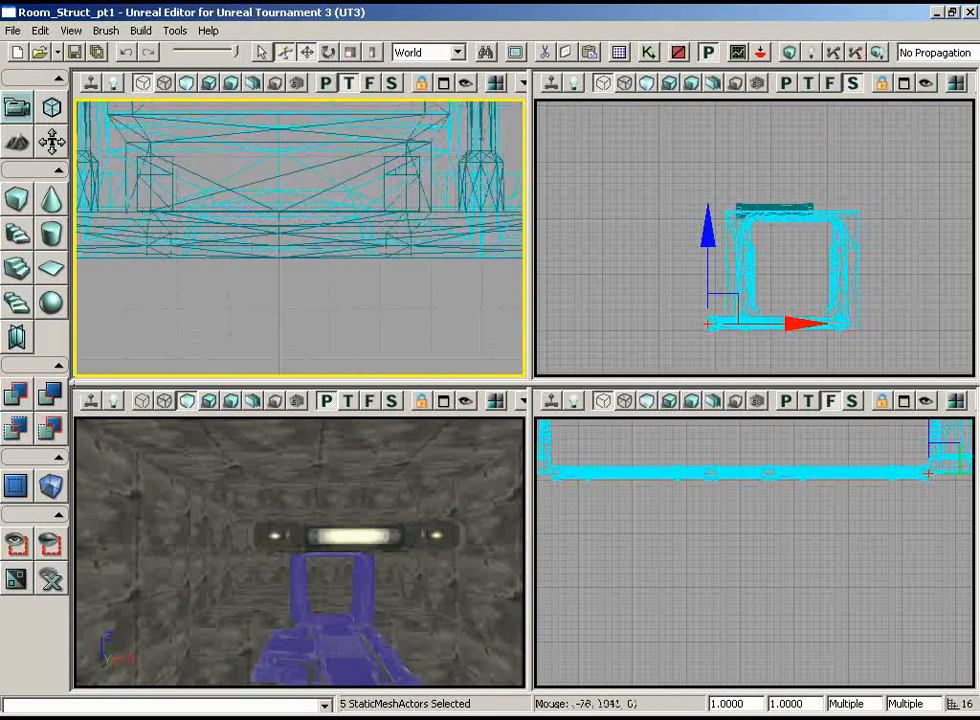
left_click_drag(325, 574, 284, 606)
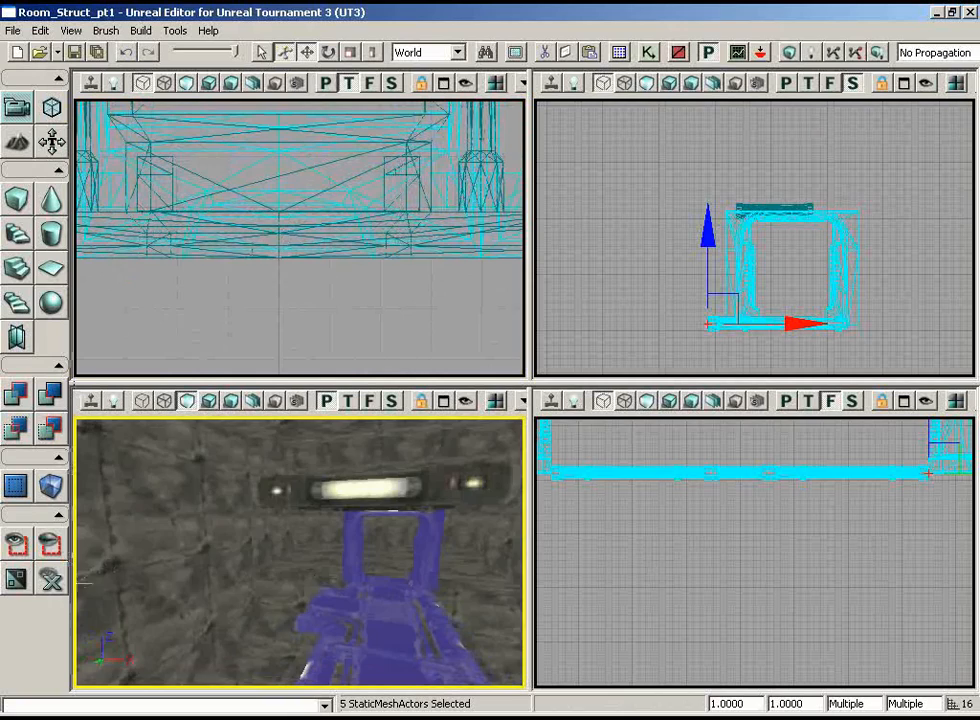
left_click(51, 579)
left_click_drag(315, 551, 305, 530)
right_click_drag(305, 530, 255, 589)
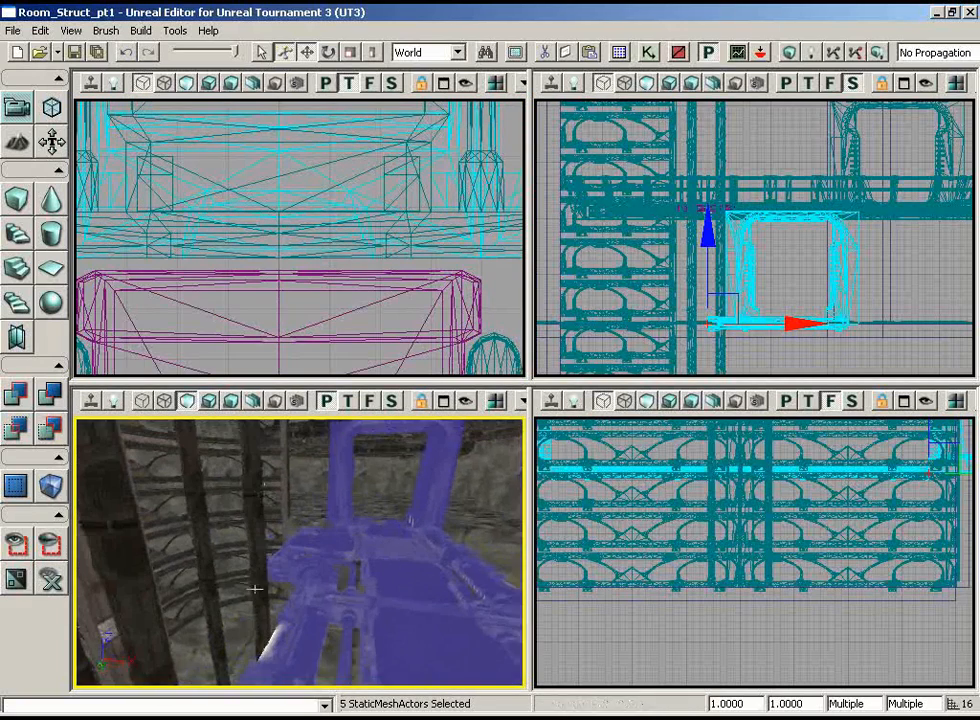
- Select the lift platform and move it down along Z to the floor level of the lower walkway
right_click_drag(296, 292, 284, 272)
left_click(337, 318)
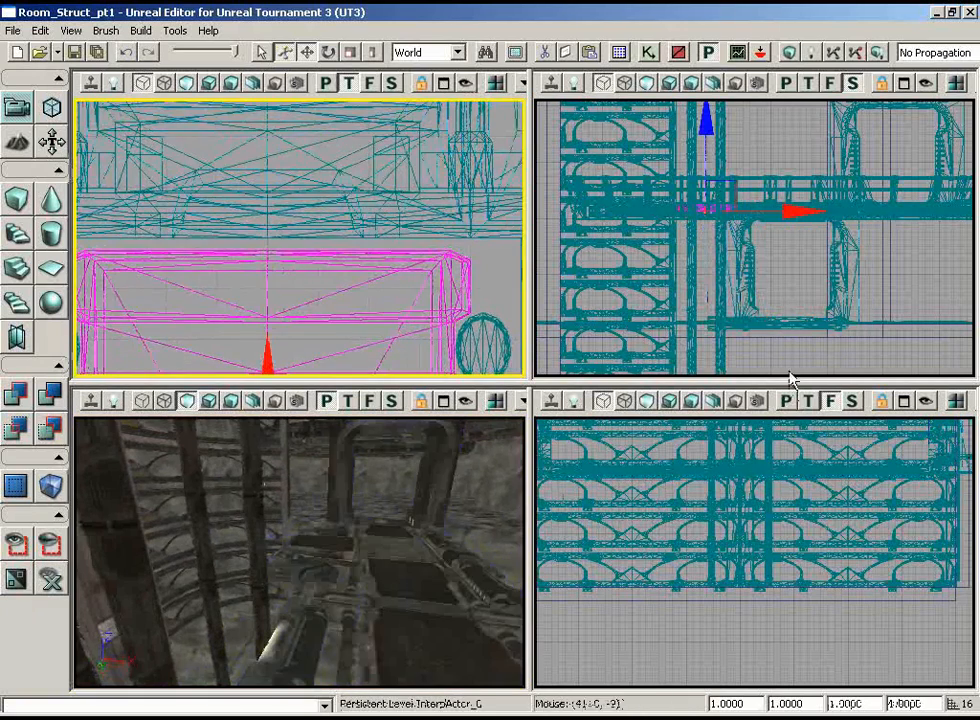
right_click_drag(790, 290, 701, 295)
scroll(678, 234, "up", 1)
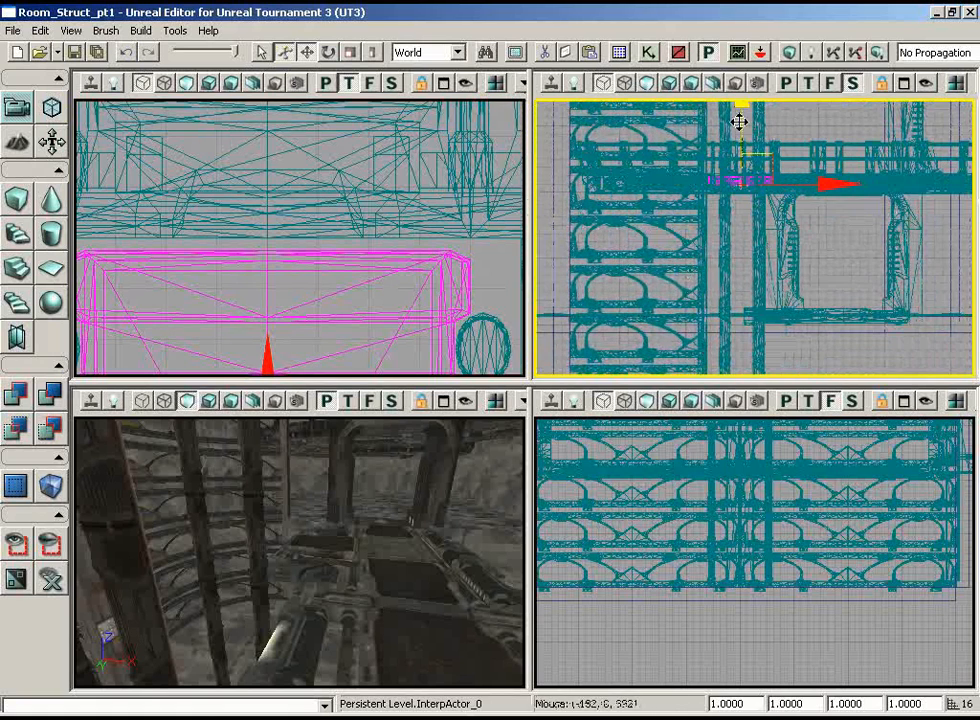
left_click_drag(739, 121, 713, 320)
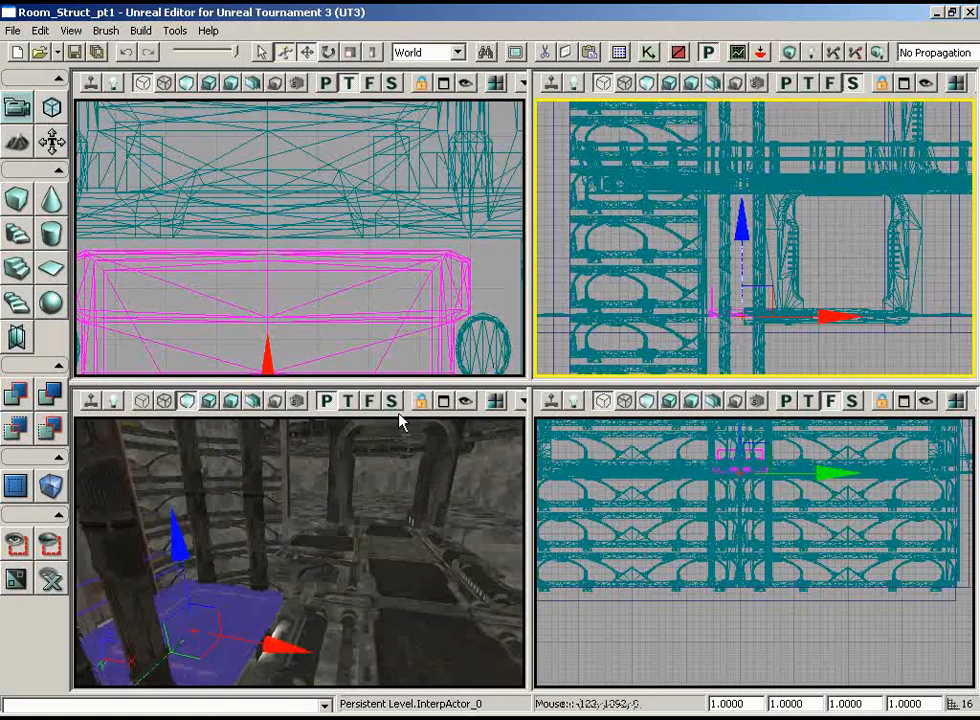
right_click_drag(299, 560, 299, 588)
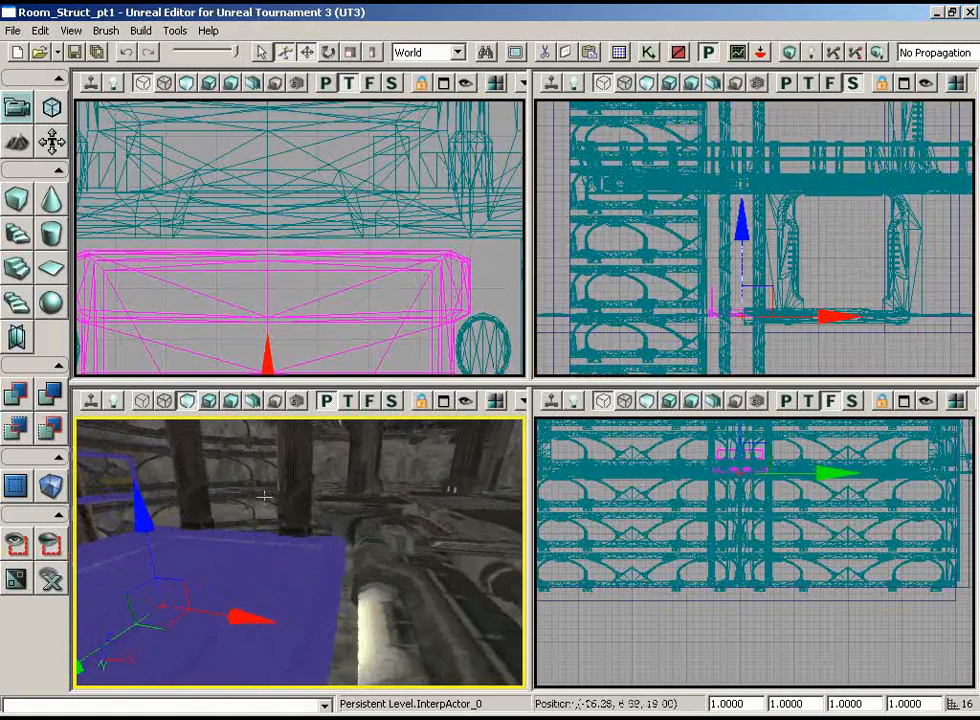
right_click_drag(264, 495, 253, 510)
- Duplicate the doorway frame at the end of the lower walkway and move the copy to the middle of the walkway's back side
right_click_drag(84, 562, 73, 530)
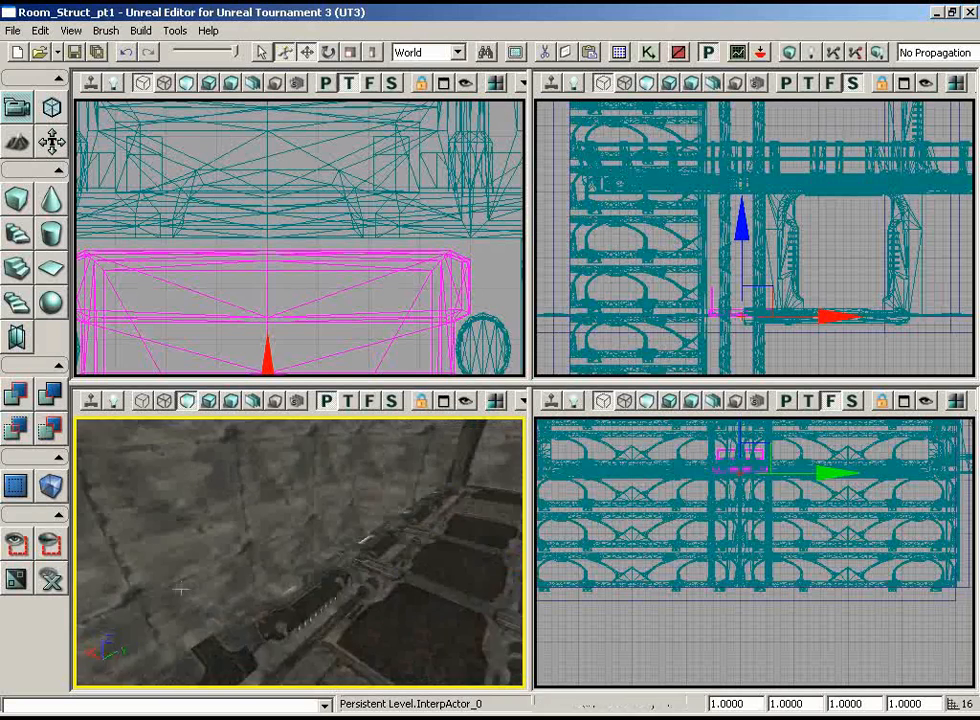
right_click_drag(243, 579, 405, 414)
left_click_drag(405, 414, 400, 430)
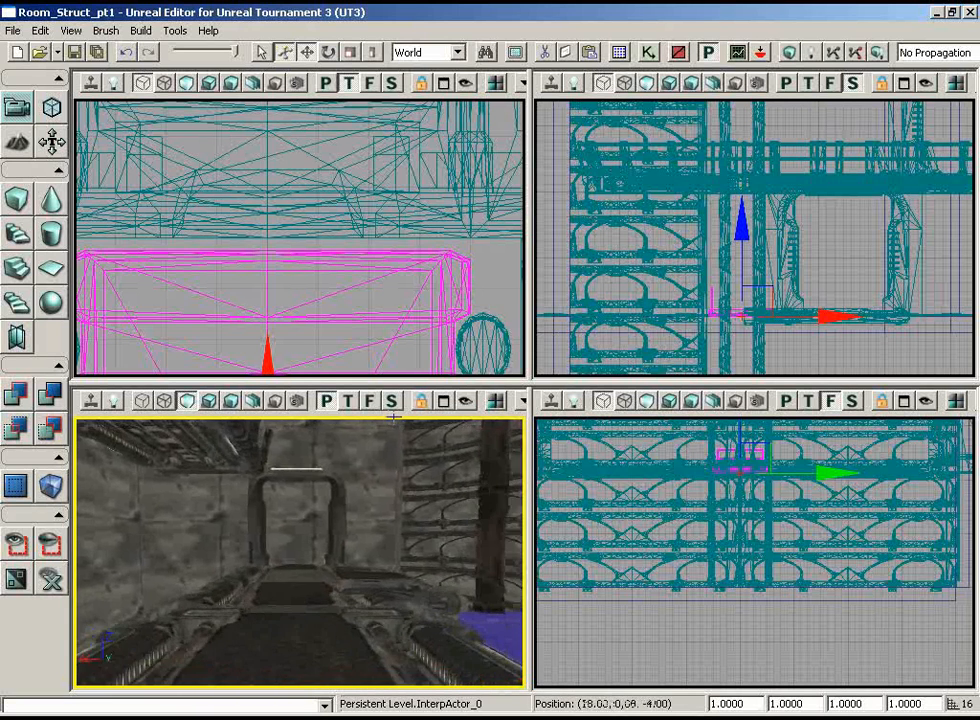
right_click_drag(400, 430, 357, 527)
left_click_drag(334, 517, 318, 578)
left_click(320, 525)
left_click(490, 280)
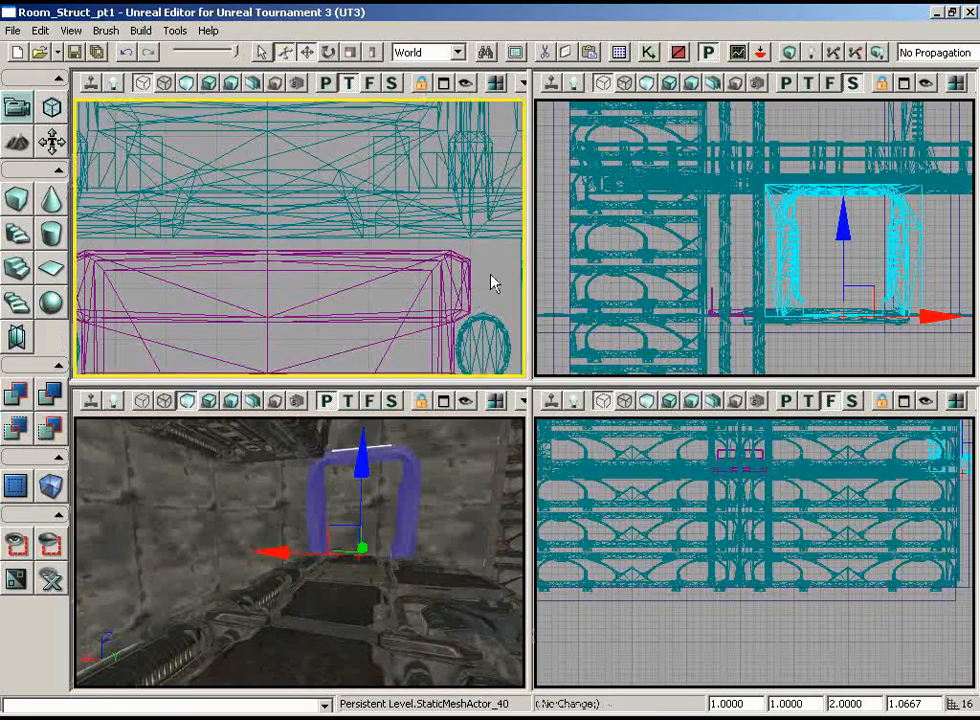
key("Home")
scroll(495, 106, "up", 2)
scroll(493, 108, "down", 2)
left_click_drag(455, 131, 490, 128)
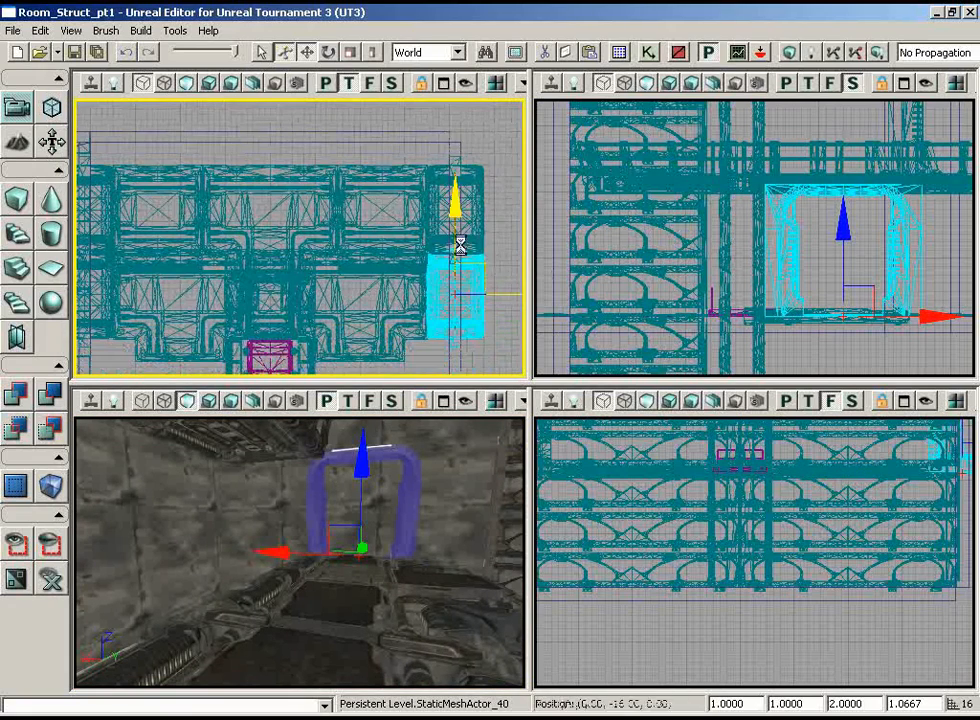
left_click_drag(460, 245, 171, 96)
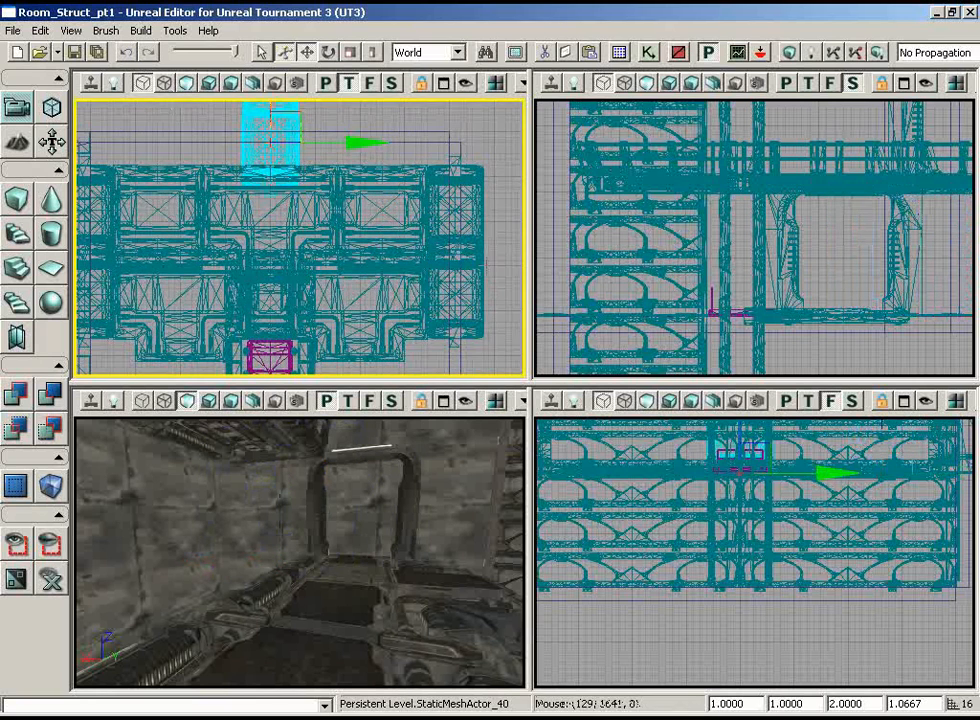
- Rotate the copied doorway frame a quarter turn about Z so that it faces the lift
key("space")
left_click_drag(345, 144, 322, 229)
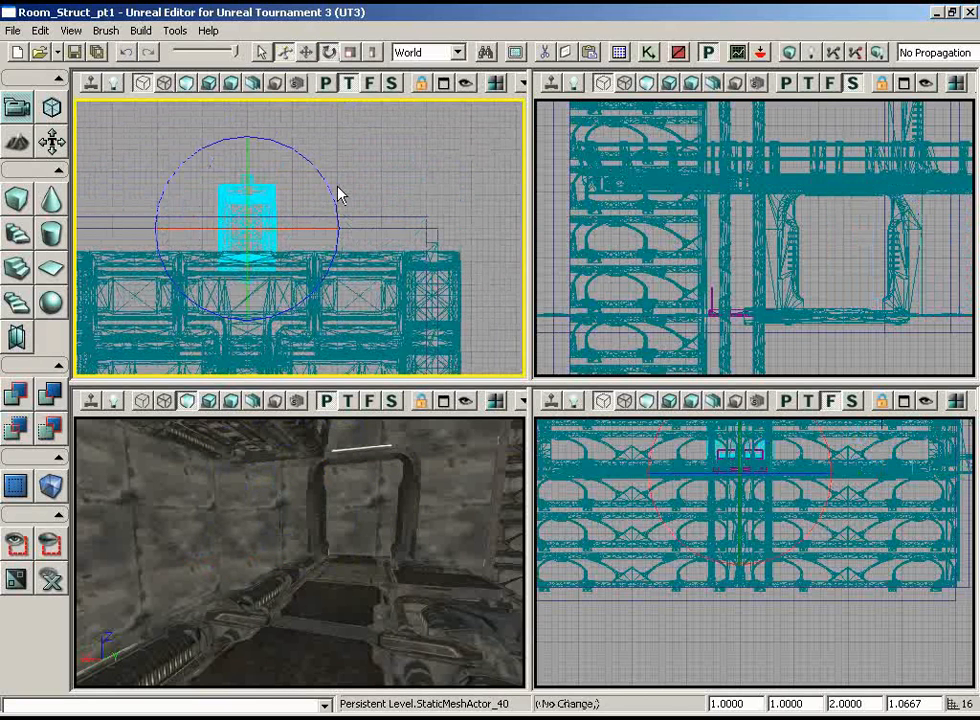
left_click(338, 196)
left_click(250, 200)
left_click_drag(308, 179, 73, 107)
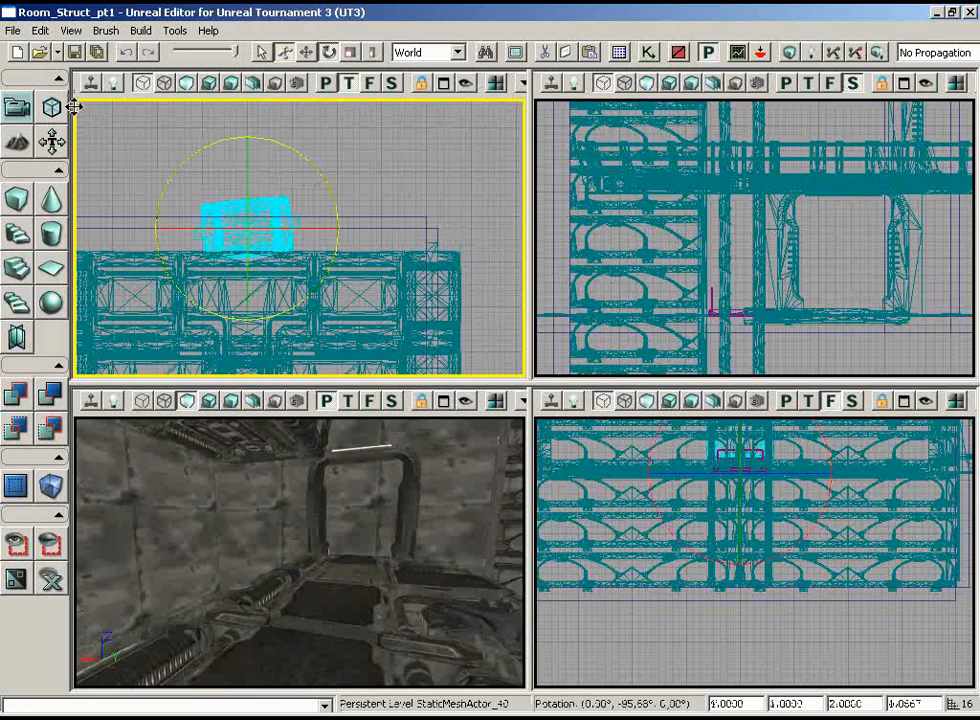
- Position the rotated doorway frame flush against the back edge of the walkway, centred opposite the lift
scroll(317, 295, "up", 3)
key("space")
left_click_drag(317, 295, 302, 115)
key("space")
scroll(376, 287, "down", 2)
scroll(376, 287, "up", 2)
left_click_drag(376, 287, 393, 164)
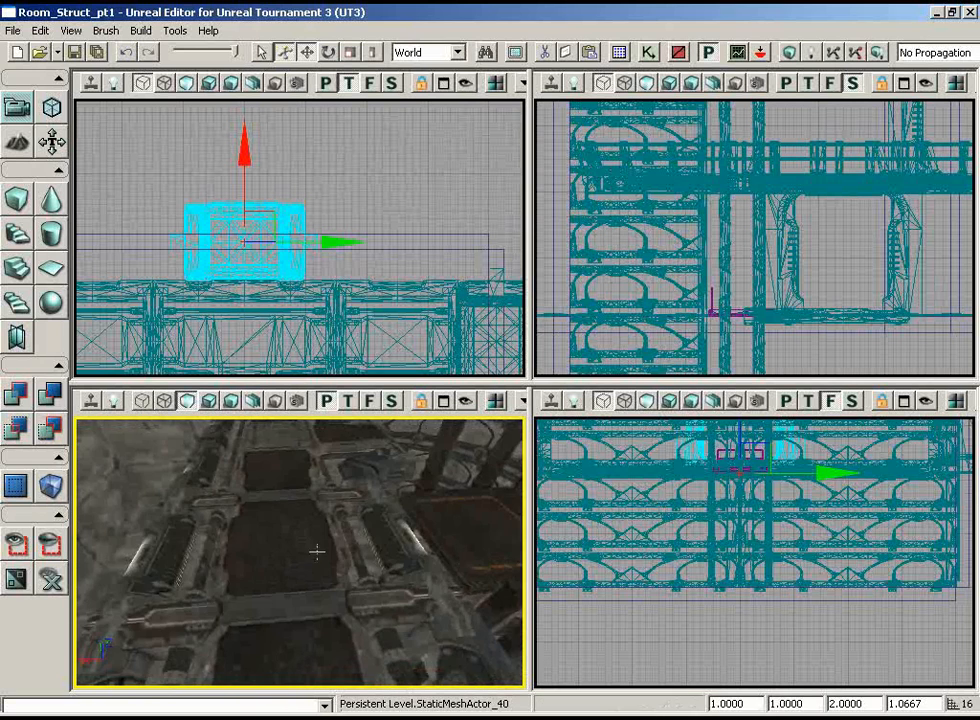
- Examine the joints between the narrowed central floor section and the adjoining lower T-junctions near the new doorway frame
left_click(287, 586)
right_click_drag(73, 584, 147, 551)
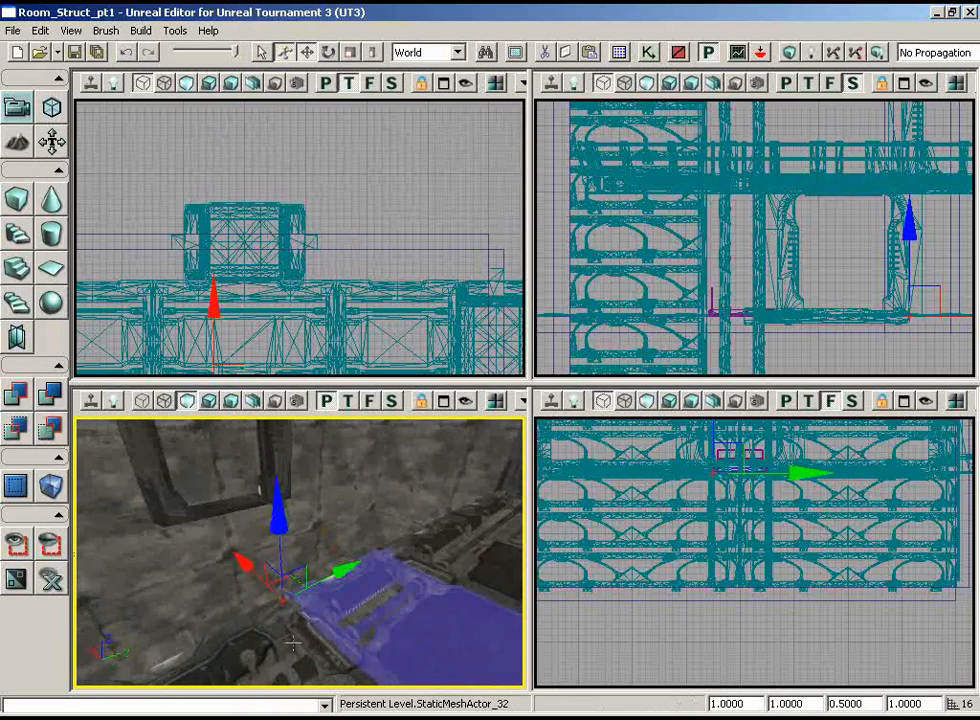
left_click(200, 557)
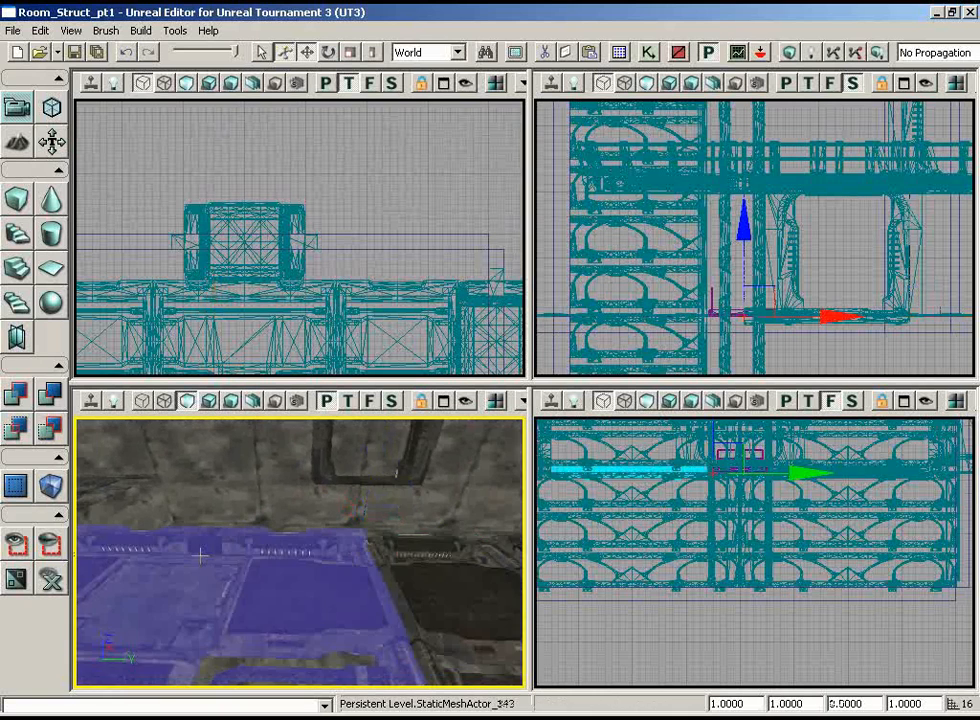
right_click_drag(200, 557, 204, 579)
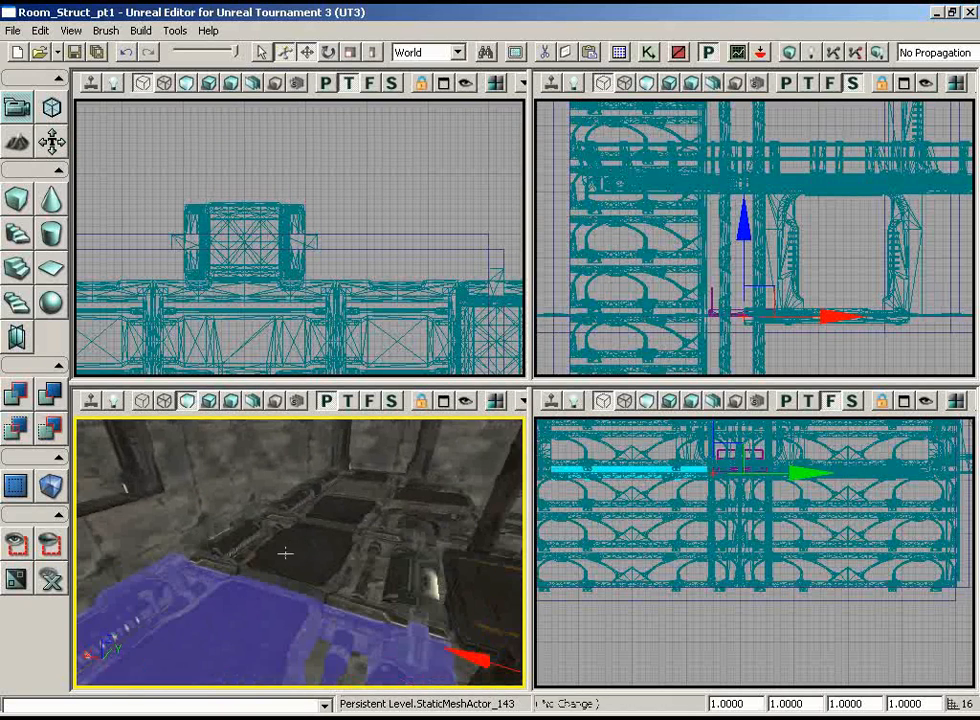
left_click(285, 552)
right_click_drag(285, 552, 379, 508)
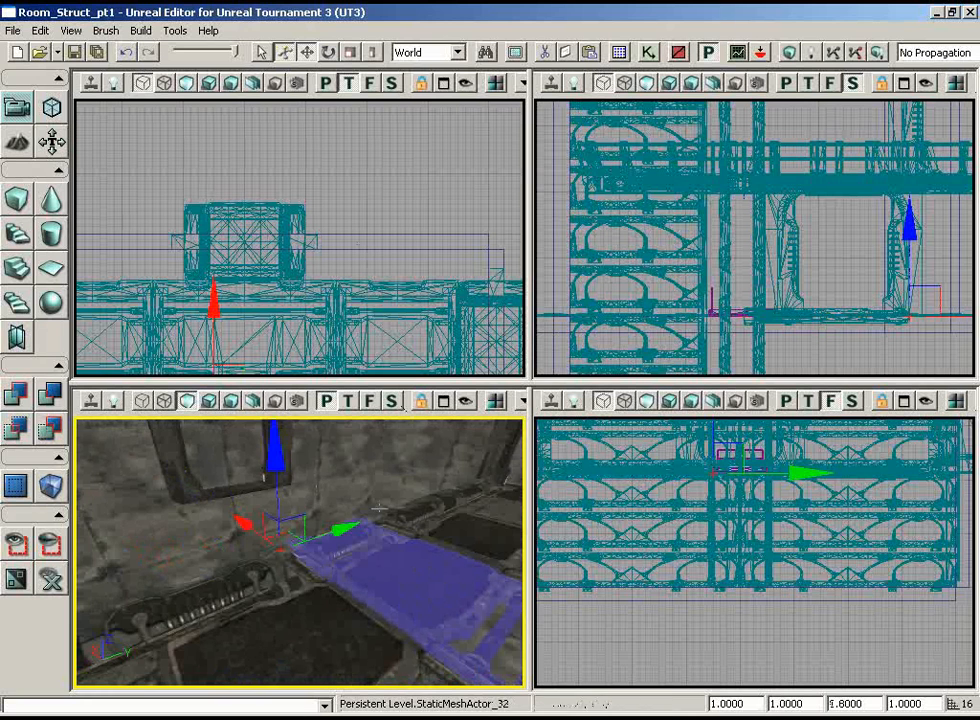
middle_click_drag(379, 508, 329, 418)
right_click_drag(342, 506, 168, 612)
middle_click_drag(168, 612, 162, 576)
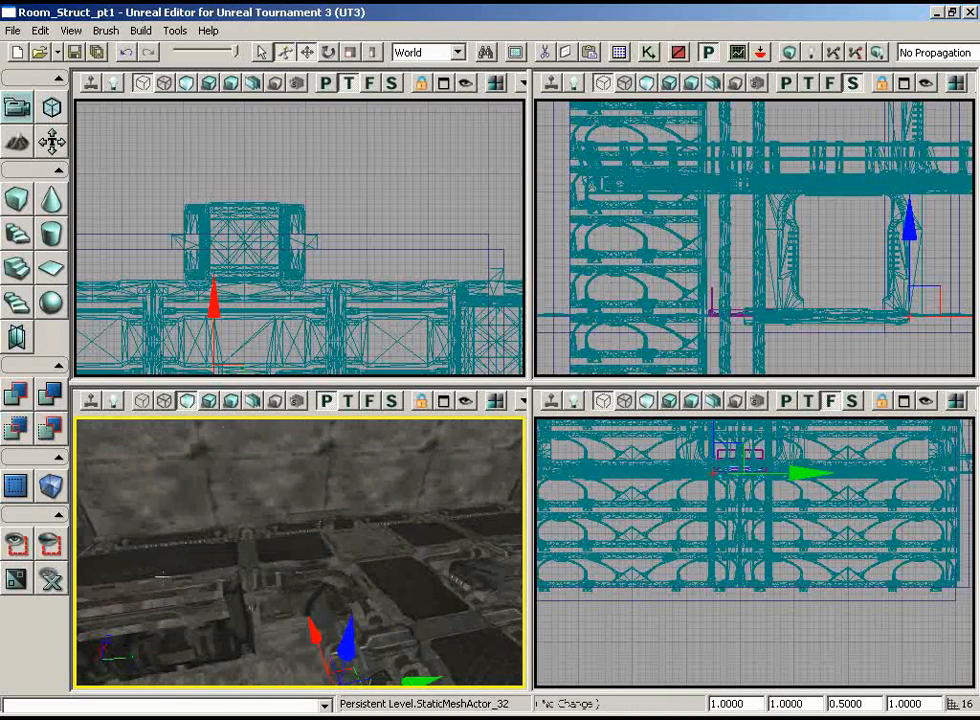
- Duplicate the narrowed central floor section by rotating a copy a quarter turn about Z, placing it between the walkway and back doorway frame
left_click(162, 576)
right_click_drag(414, 555, 438, 592)
left_click(438, 598)
left_click(328, 577)
right_click_drag(304, 485, 120, 450)
middle_click_drag(120, 450, 308, 482)
right_click_drag(308, 196, 245, 384)
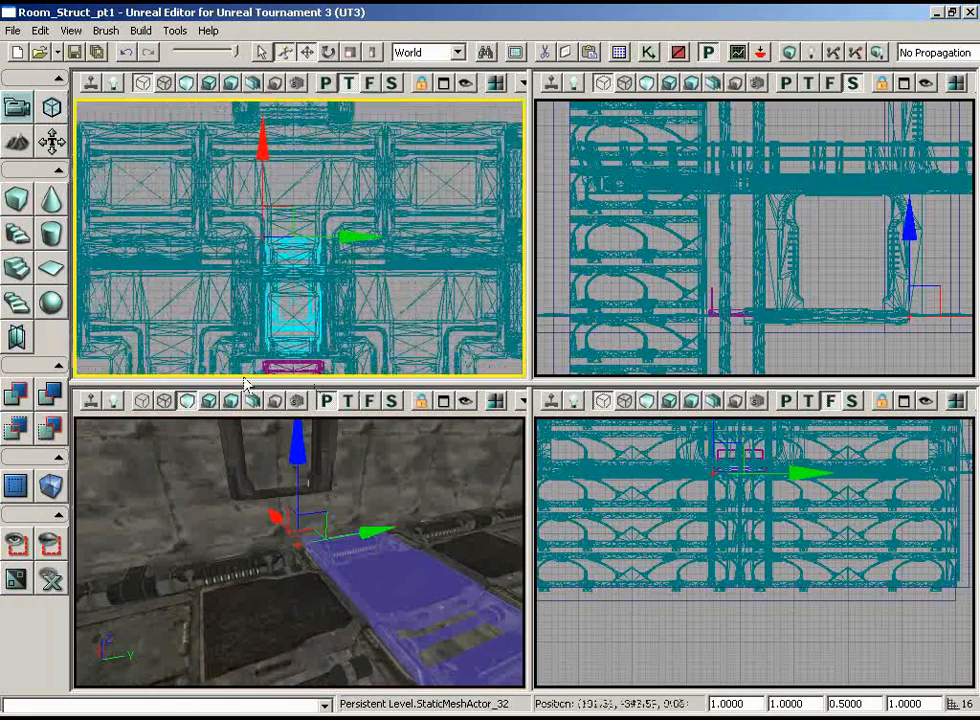
key("space")
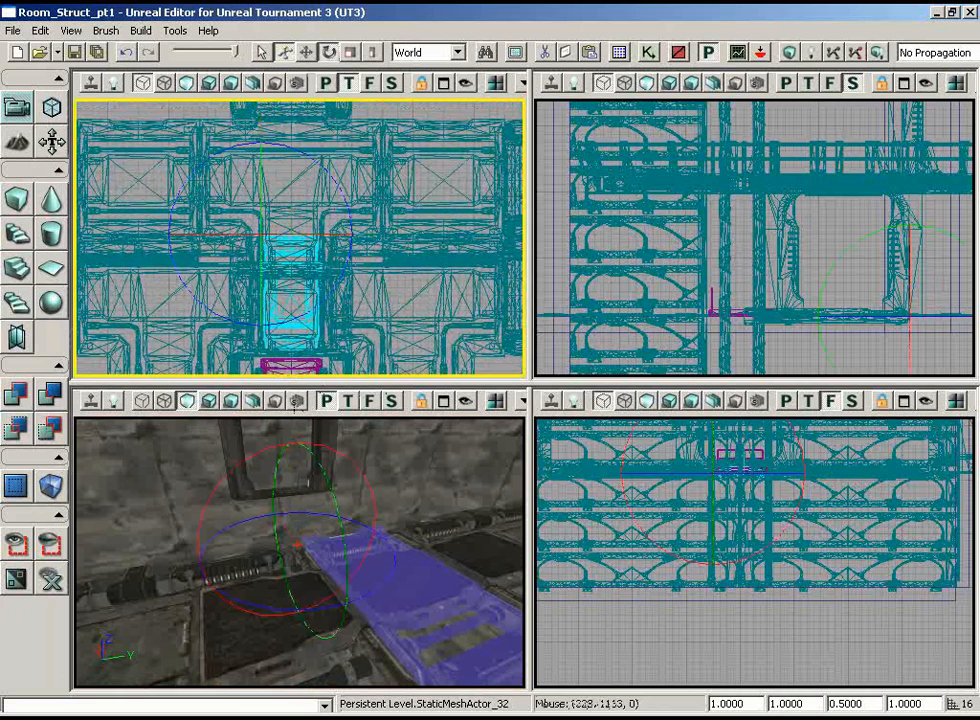
left_click_drag(334, 176, 212, 98)
key("space")
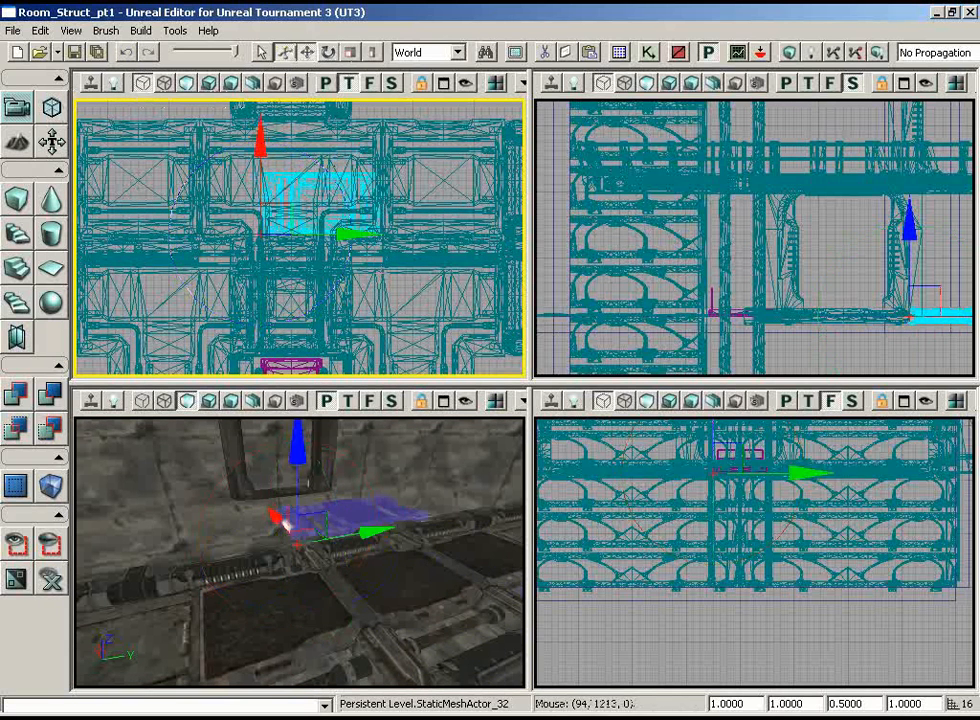
left_click_drag(400, 567, 392, 480)
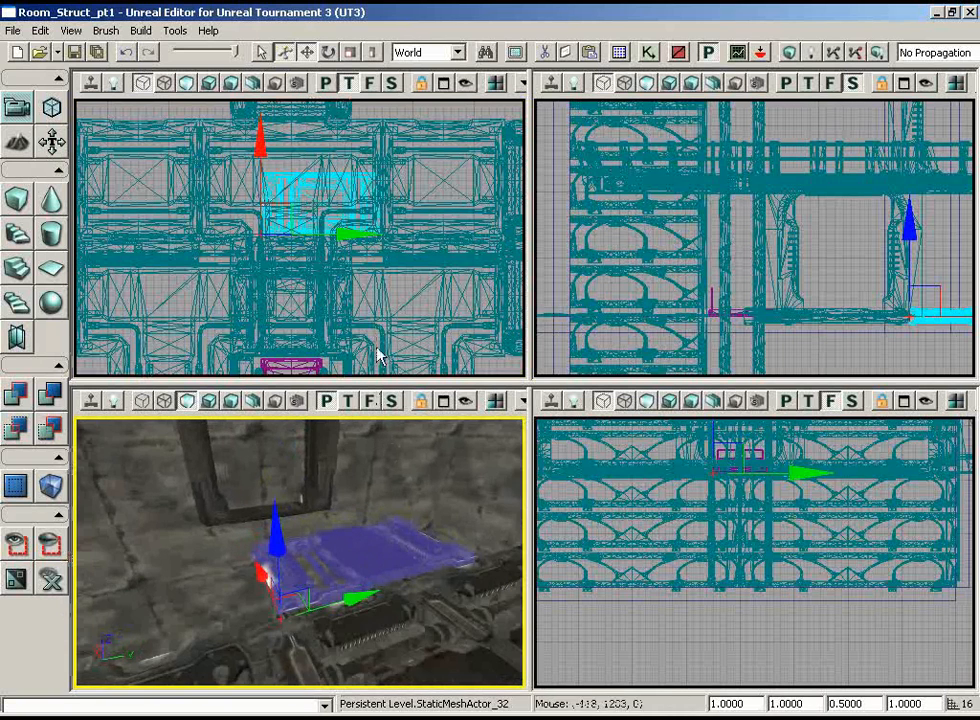
mouse_move(339, 586)
left_mouse_down()
mouse_move(339, 610)
mouse_move(339, 586)
left_mouse_up()
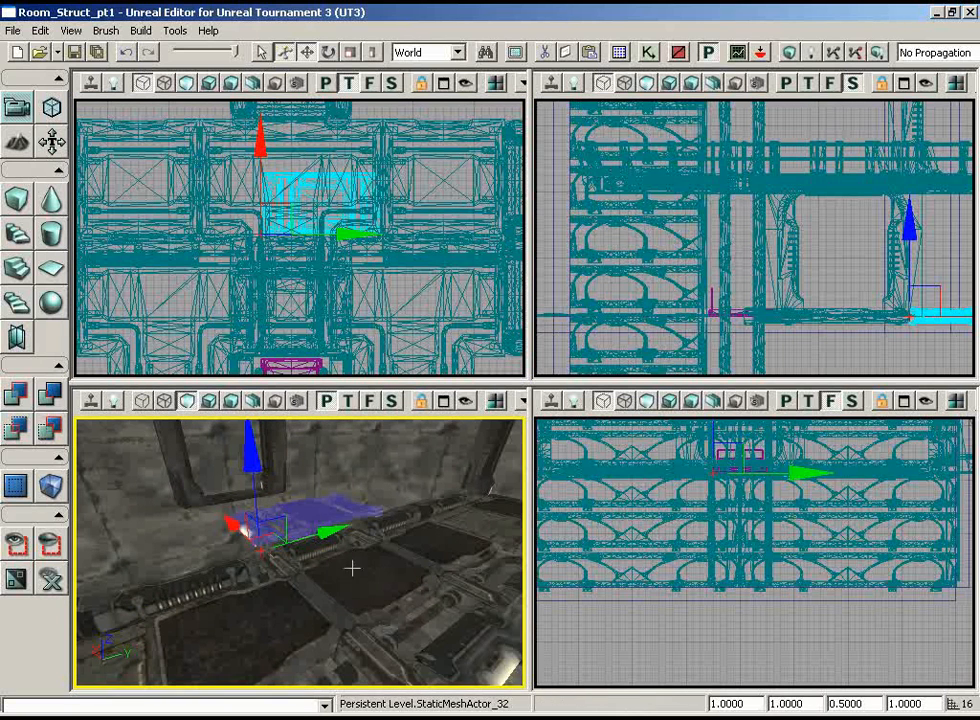
- Isolate the central floor section, both adjoining T-junctions, the back doorway frame and the rotated copy by hiding everything else
left_click(352, 568)
left_click(244, 616, "ctrl")
left_click(444, 535, "ctrl")
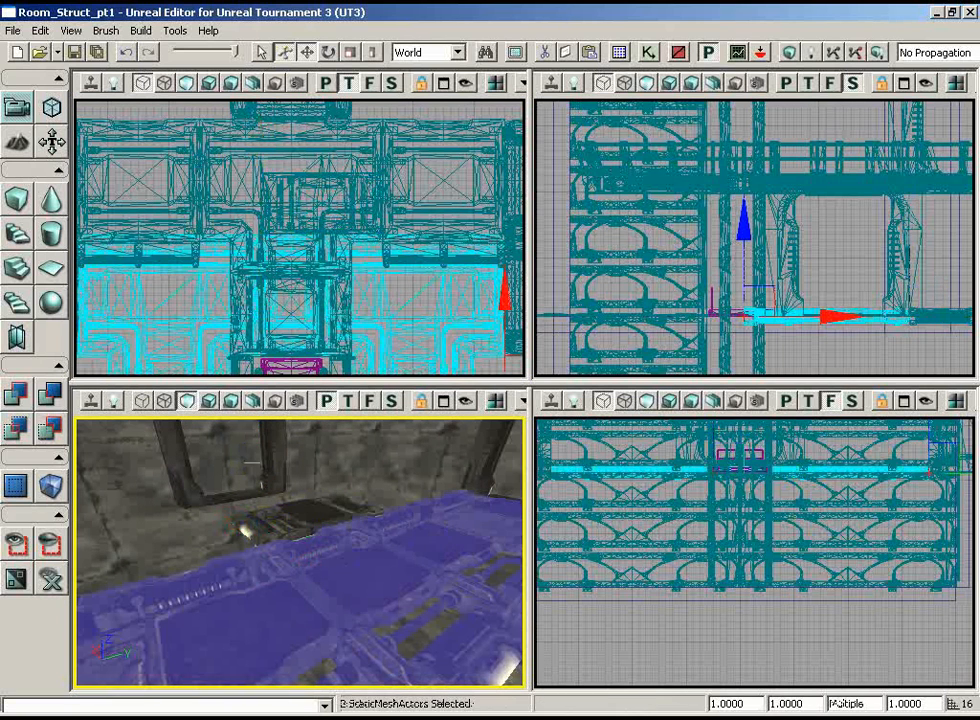
left_click(273, 481, "ctrl")
right_click_drag(339, 501, 244, 509)
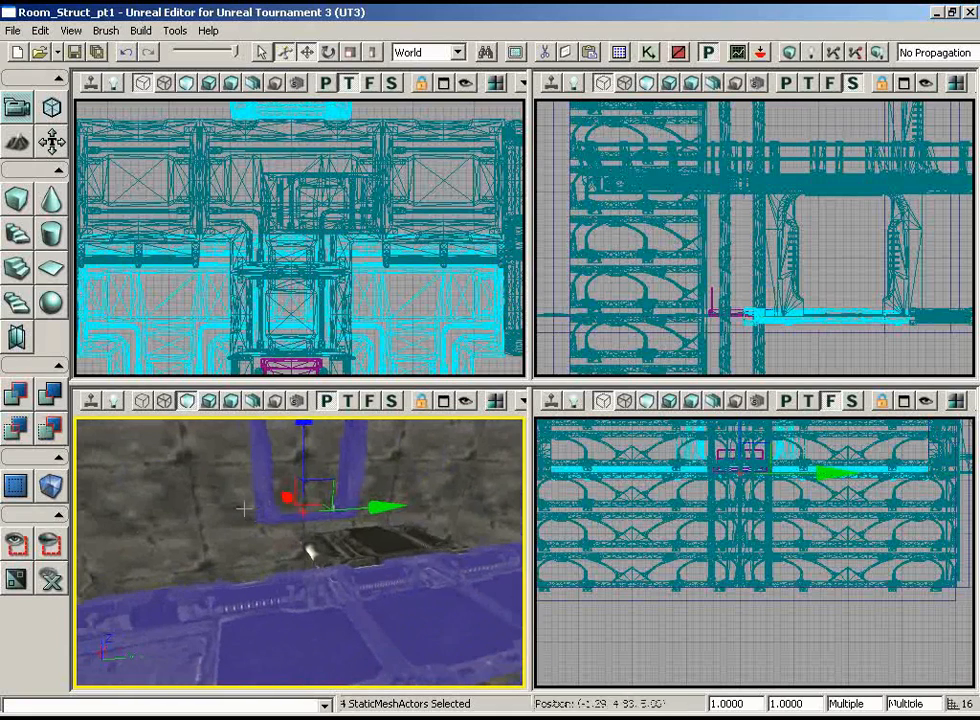
left_click(330, 545, "ctrl")
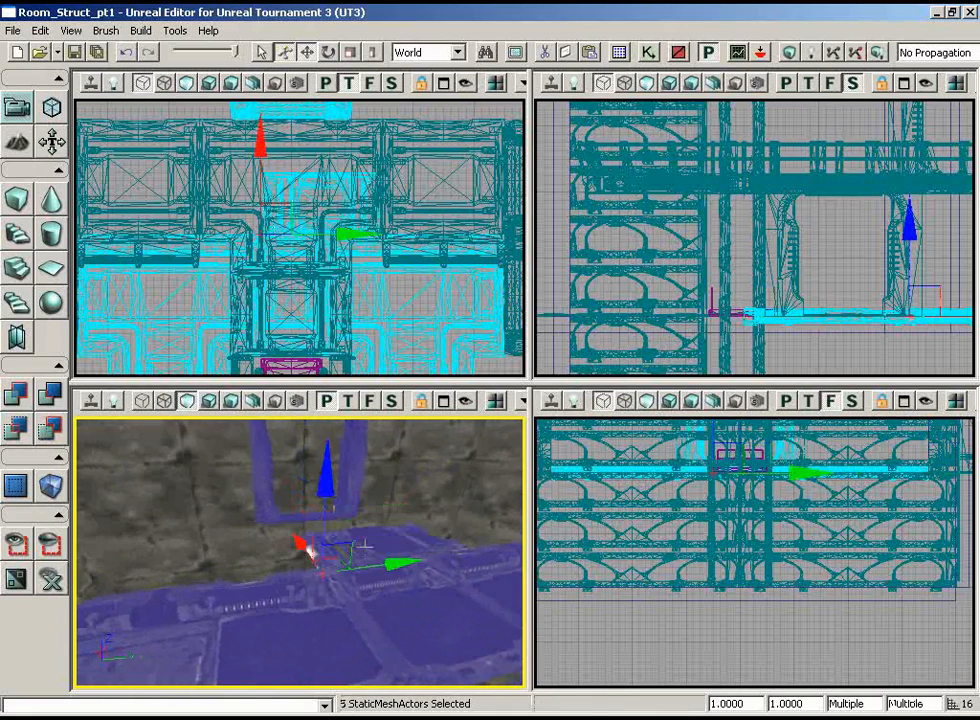
left_click(15, 545)
right_click_drag(337, 306, 332, 250)
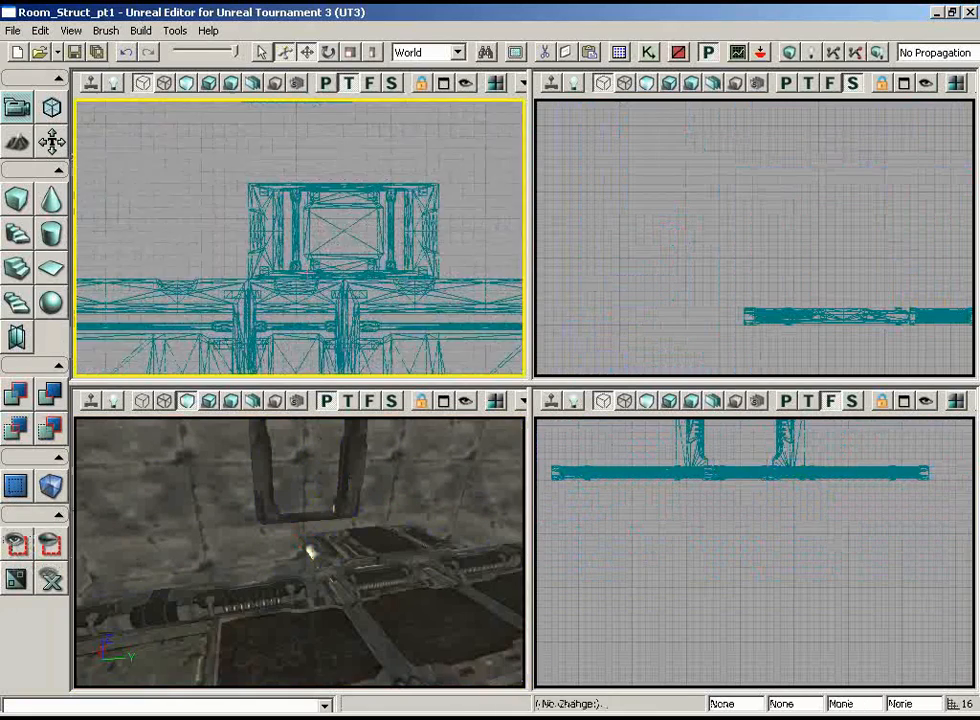
- Move the rotated floor copy along Y so that it is centred in front of the back doorway frame
left_click(438, 221)
left_click_drag(338, 279, 238, 278)
right_click_drag(423, 347, 413, 306)
scroll(411, 300, "down", 2)
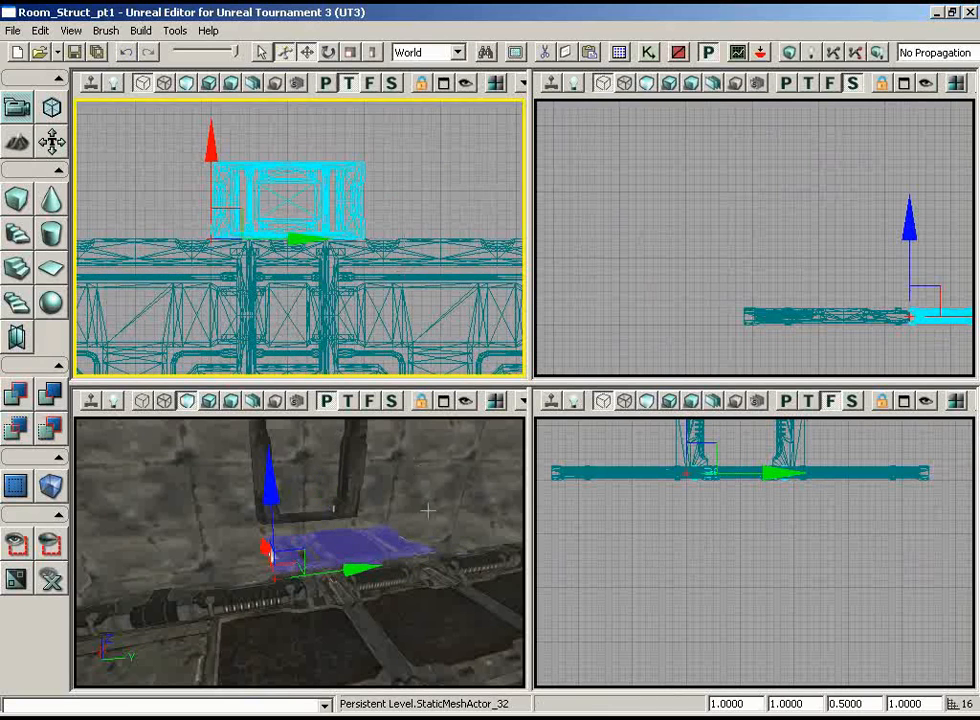
- Measure the depth from the walkway edge to the doorway frame and compute 240/256 in Calculator for the floor copy's scale
right_click_drag(428, 510, 407, 519)
scroll(434, 259, "up", 2)
right_click_drag(443, 149, 416, 192)
scroll(396, 276, "up", 2)
scroll(332, 252, "up", 2)
right_click_drag(296, 222, 328, 259)
scroll(330, 215, "down", 1)
right_click_drag(331, 206, 329, 212)
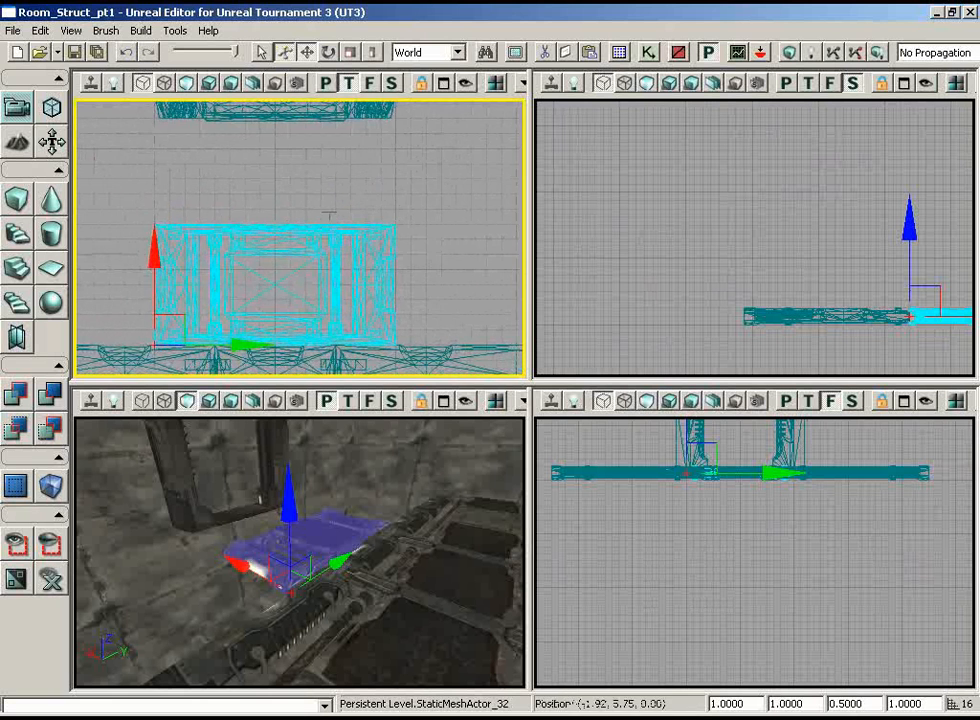
middle_click_drag(278, 341, 245, 99)
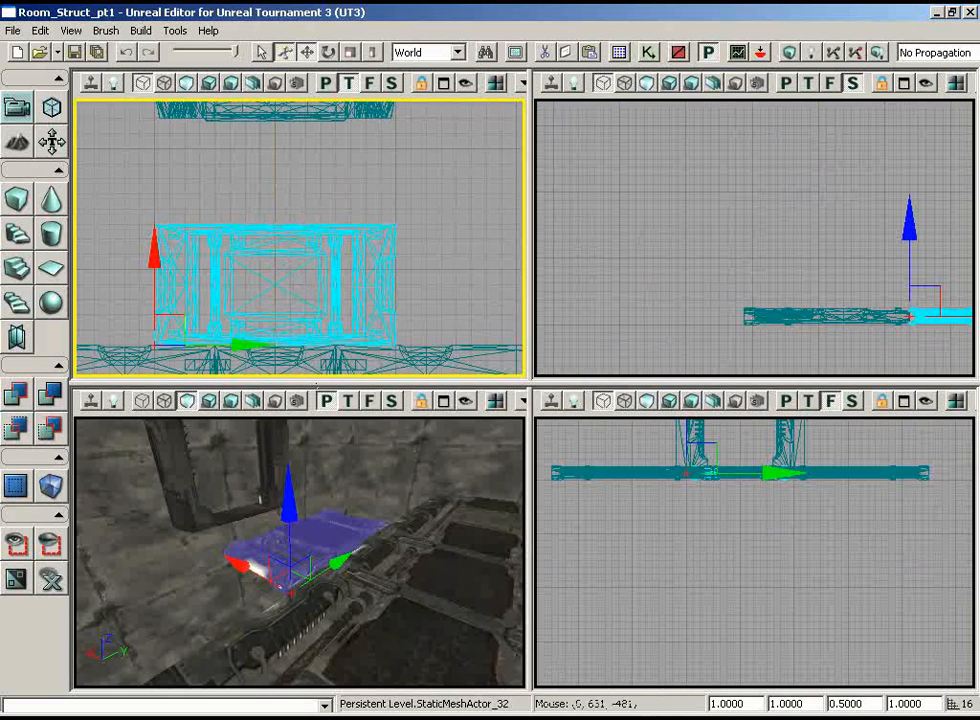
left_click(704, 717)
left_click(596, 258)
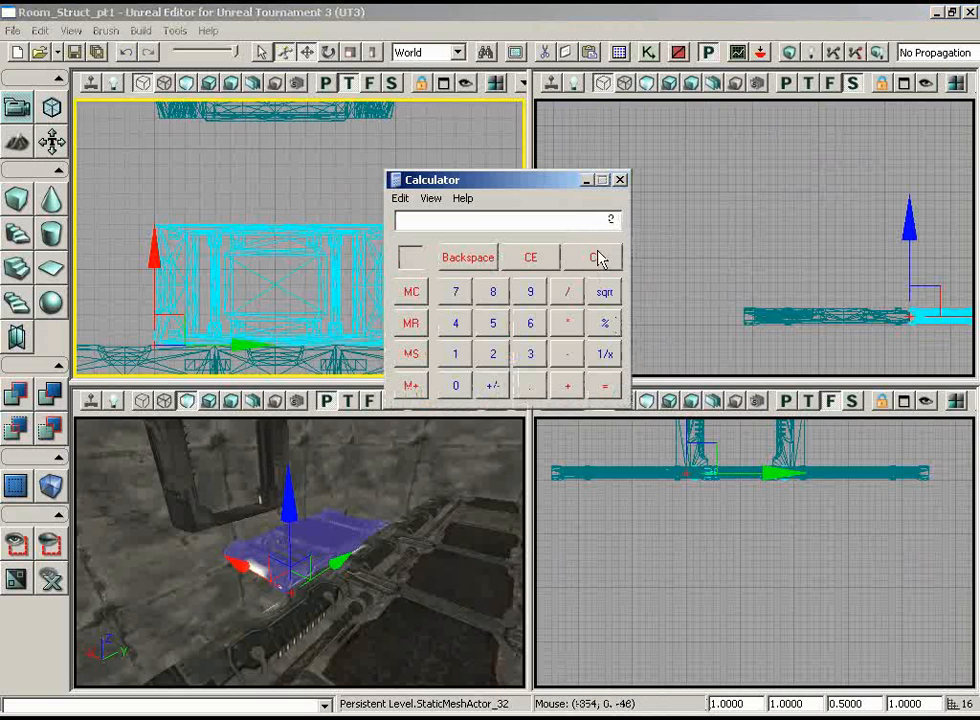
type("240/256")
key("Return")
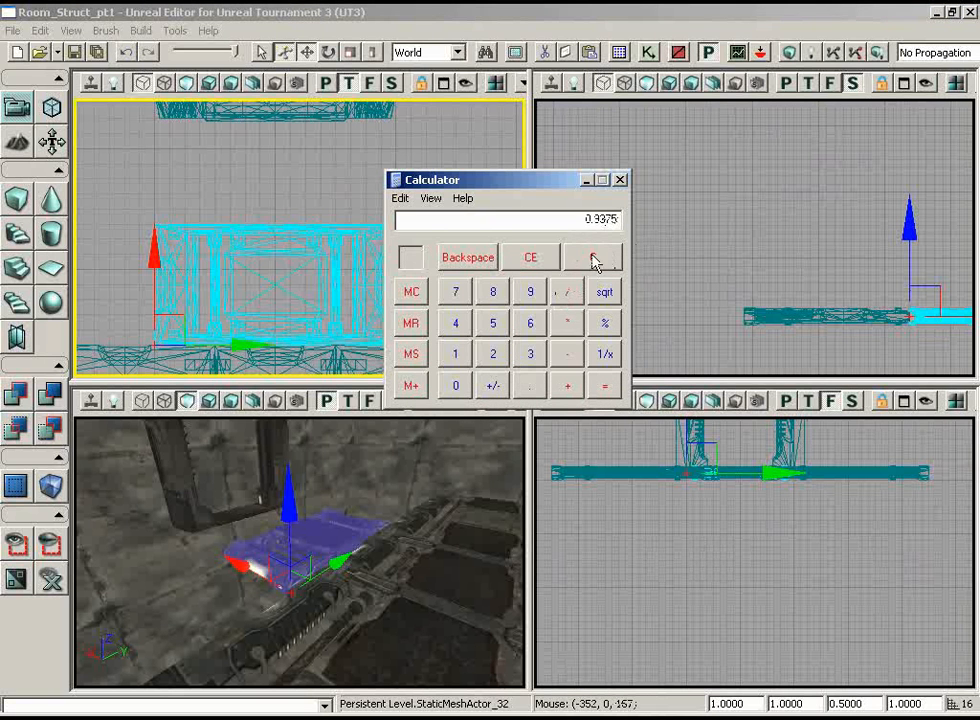
- Return to Unreal Editor, set the floor copy's Y scale to 0.9375 and unhide the rest of the level
left_click(546, 8)
double_click(854, 704)
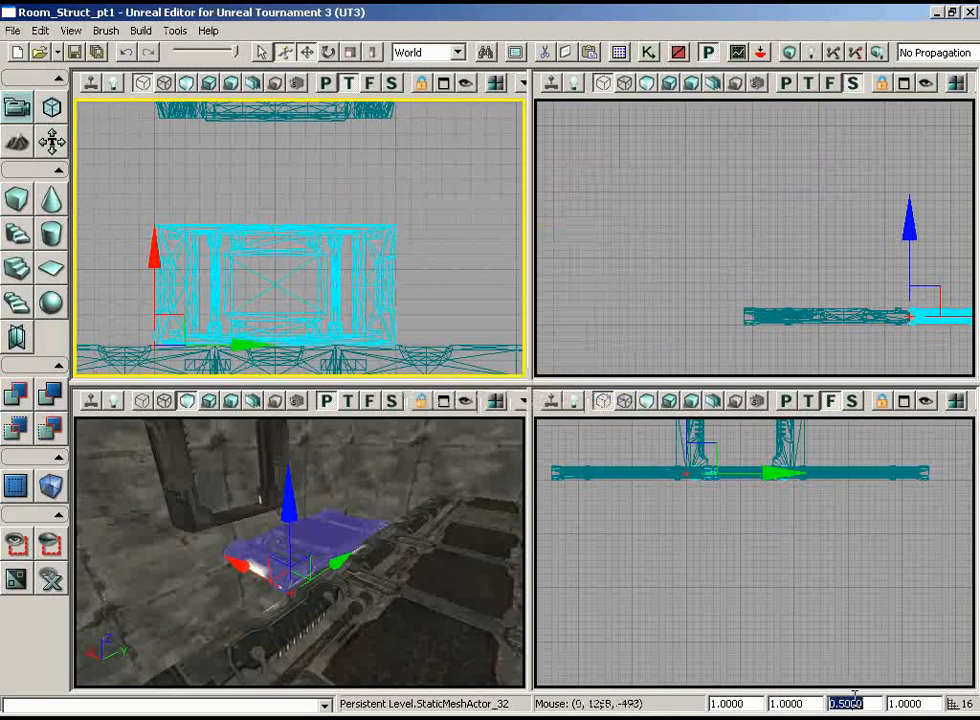
type("0.9375")
key("Return")
scroll(416, 308, "up", 6)
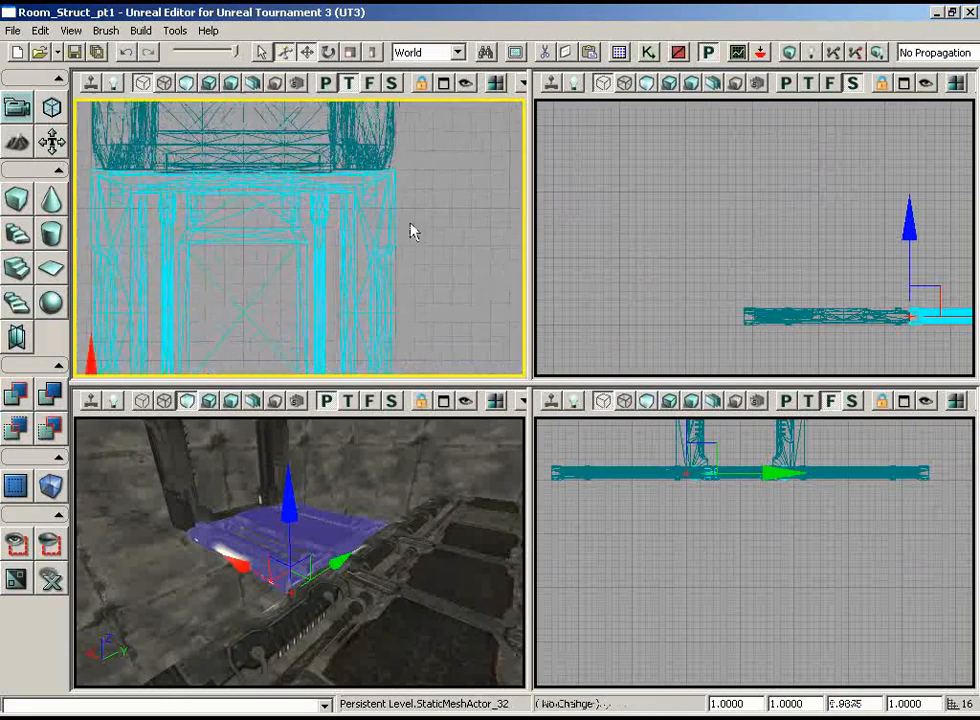
scroll(416, 228, "up", 2)
left_click_drag(437, 527, 278, 610)
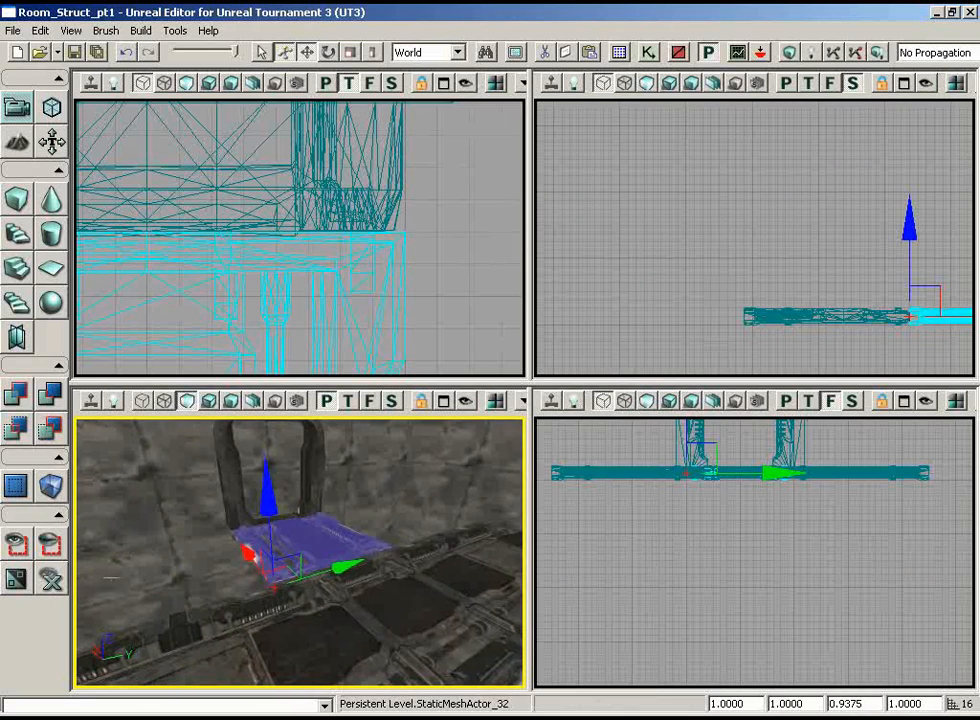
left_click(50, 578)
- Examine the new doorway floor section's joints and the surrounding lower walkway from several angles, leaving nothing selected
left_click_drag(392, 479, 407, 512)
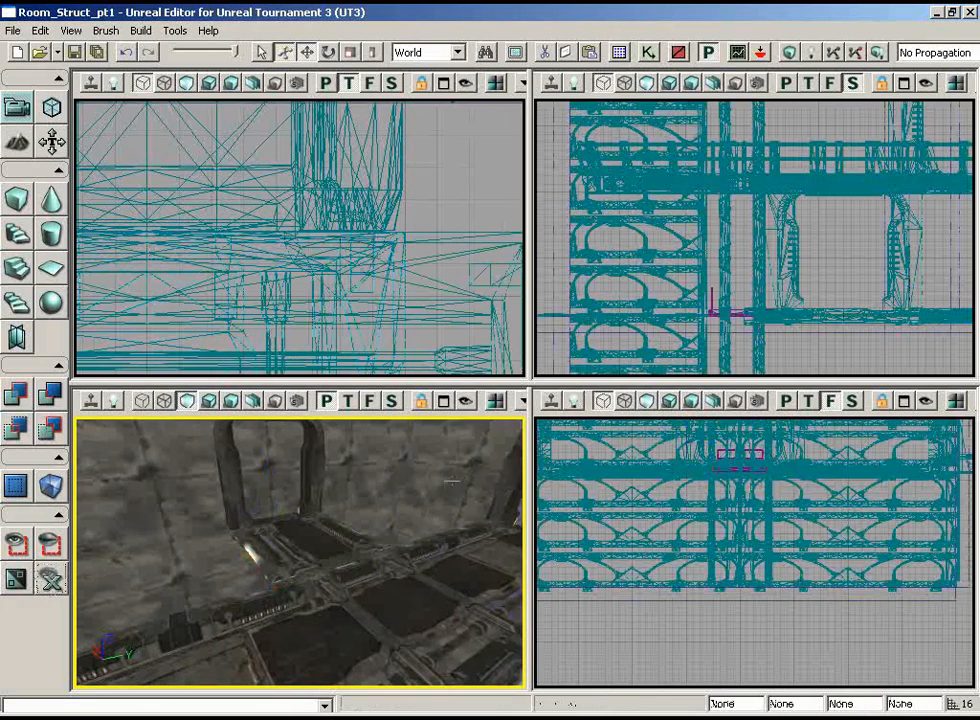
left_click_drag(453, 480, 421, 572)
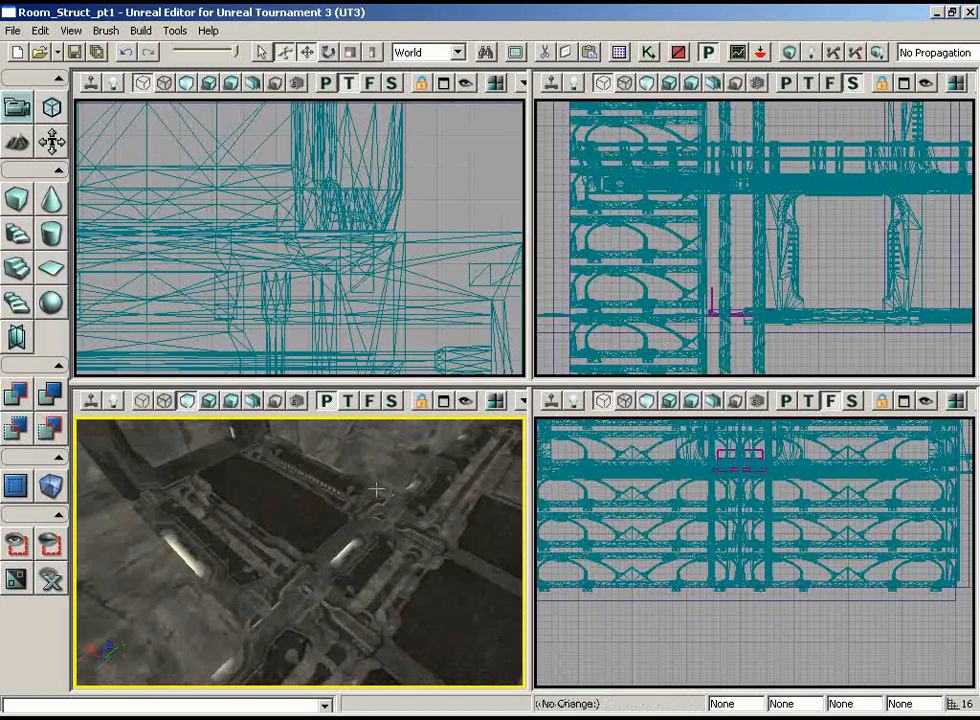
left_click_drag(406, 607, 355, 553)
left_click(355, 553)
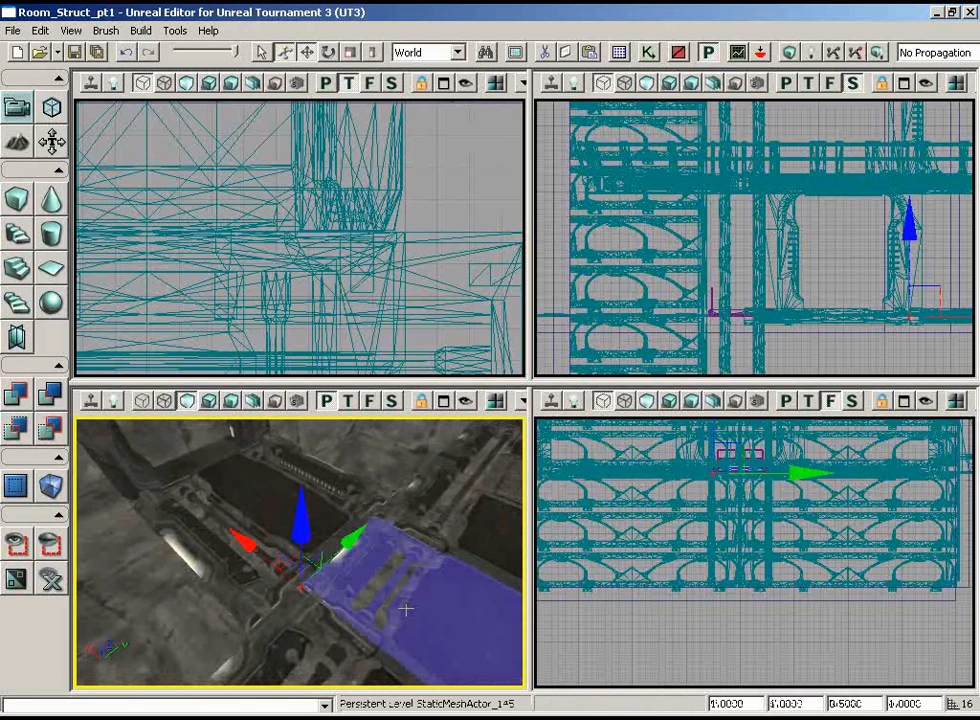
left_click(350, 504)
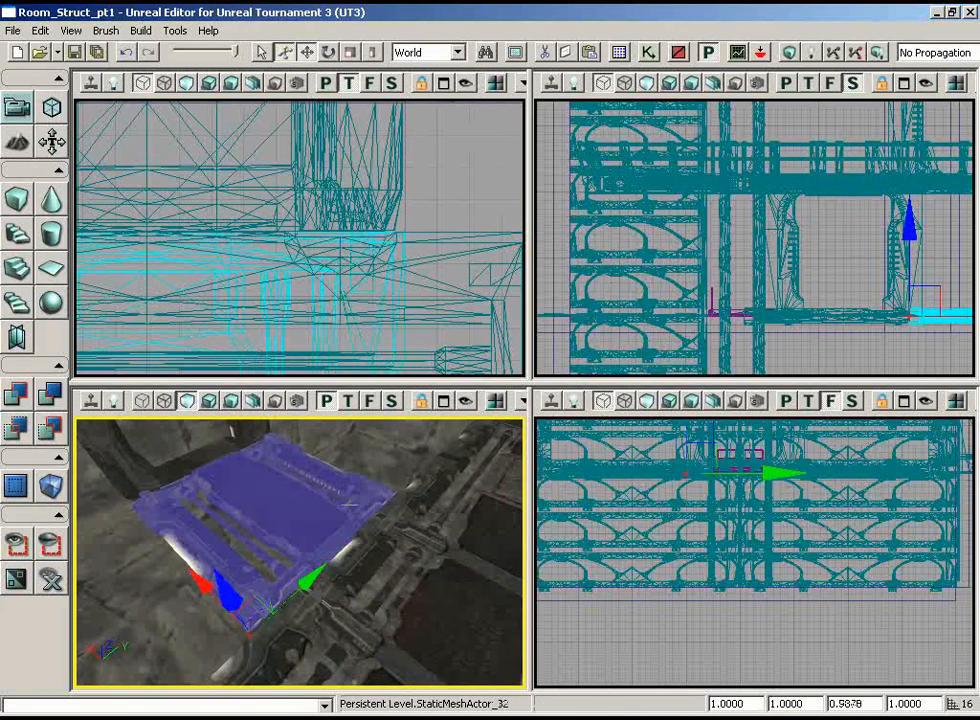
left_click_drag(240, 510, 278, 545)
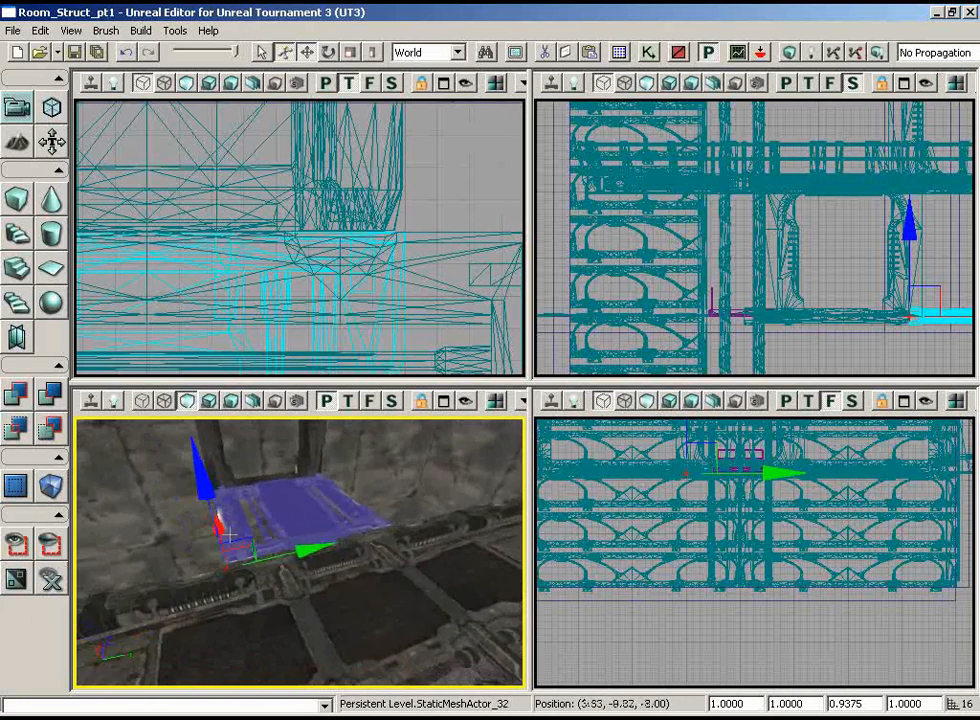
left_click(362, 500)
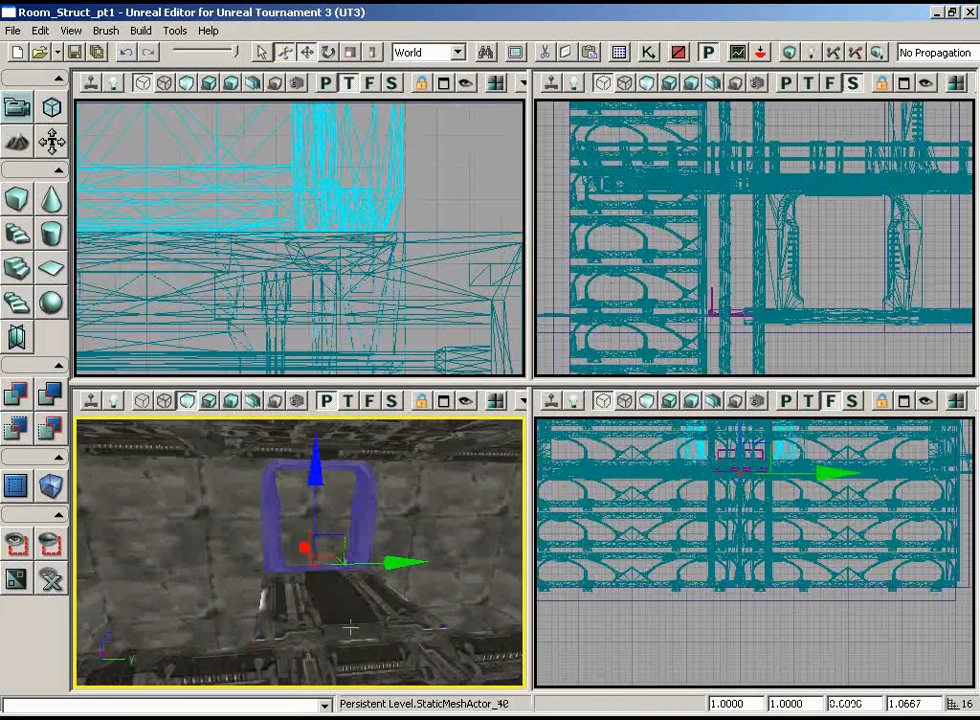
left_click_drag(362, 500, 290, 601)
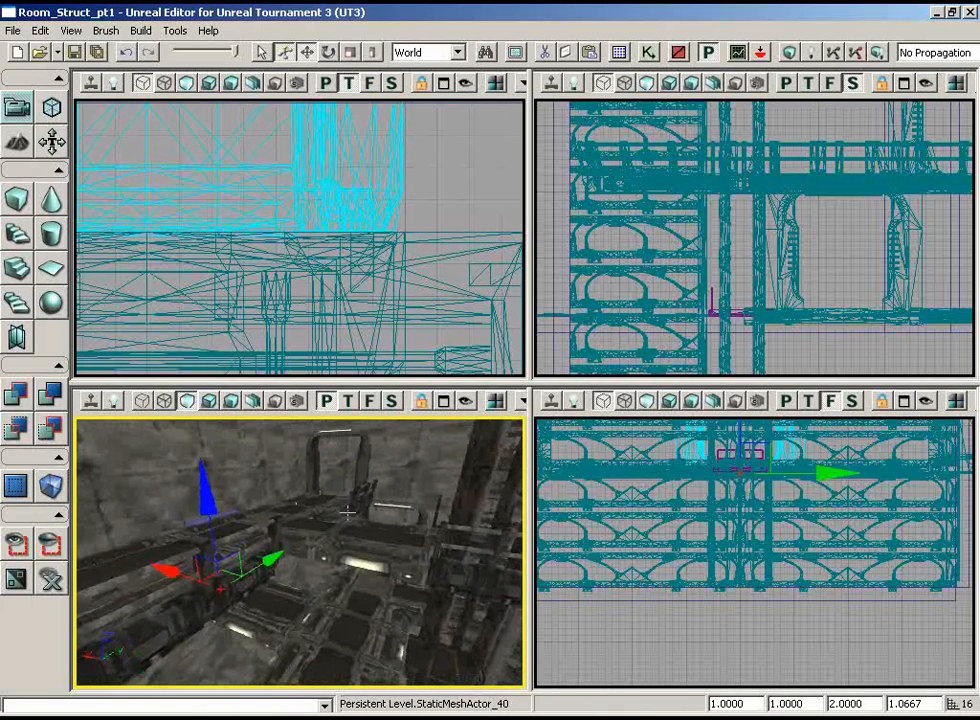
left_click_drag(340, 605, 90, 535)
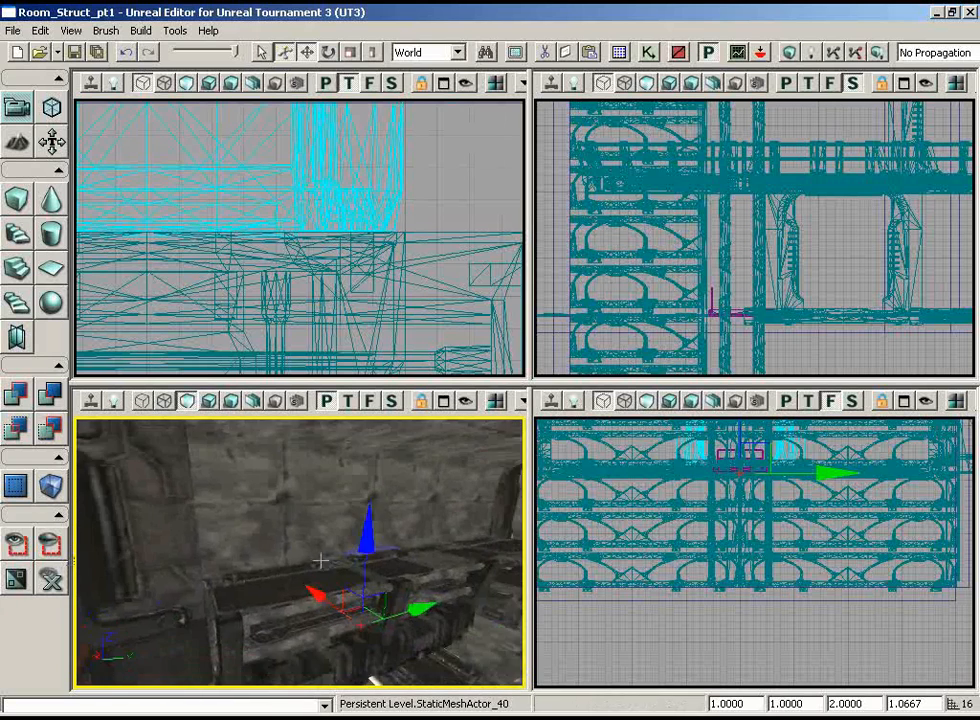
left_click_drag(322, 558, 300, 560)
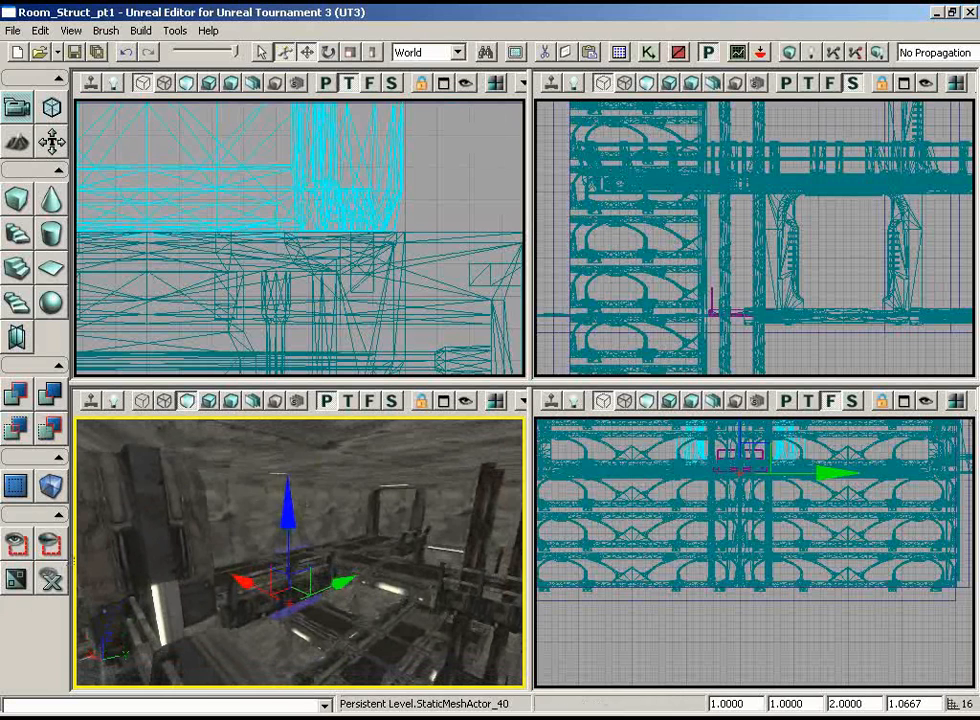
left_click(248, 502)
key("Escape")
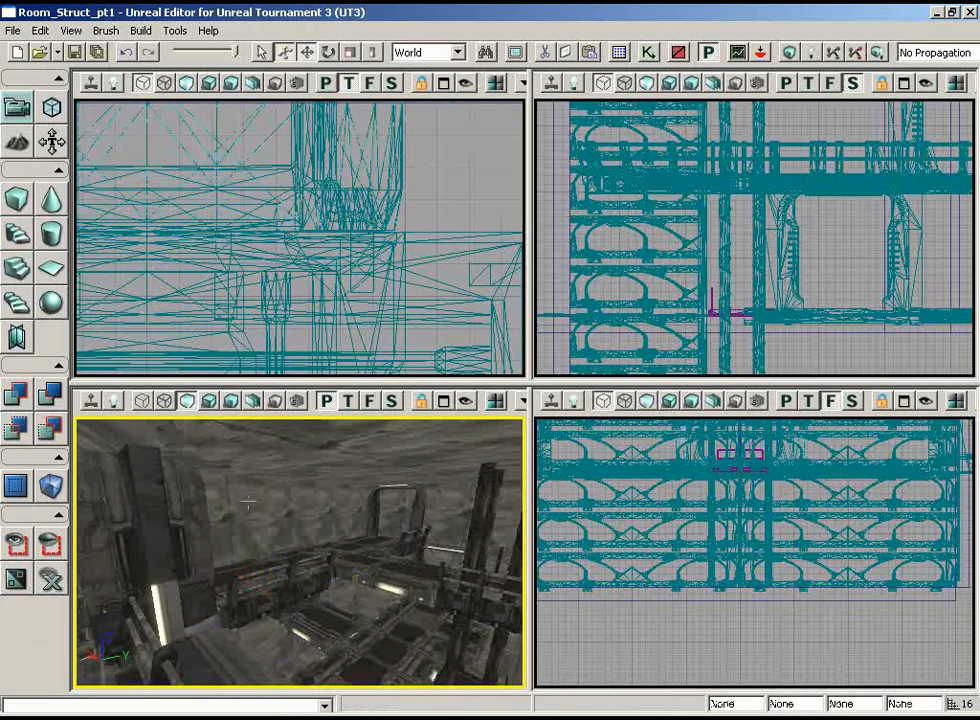